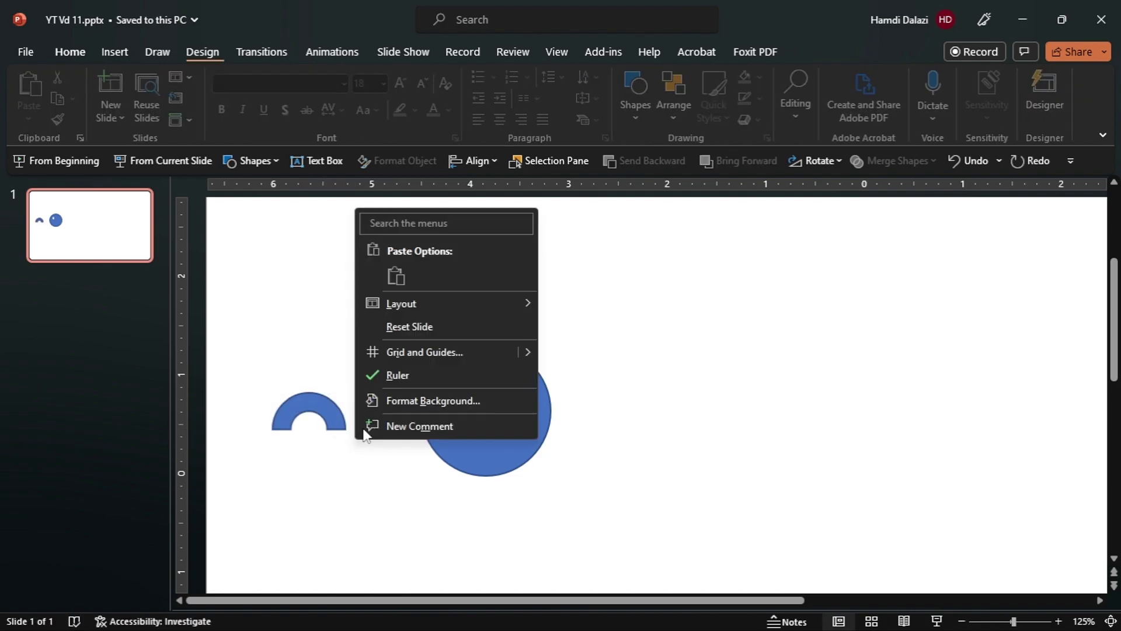
- Add a horizontal guide across the slide and move the half-ring down onto it
mouse_move(533, 355)
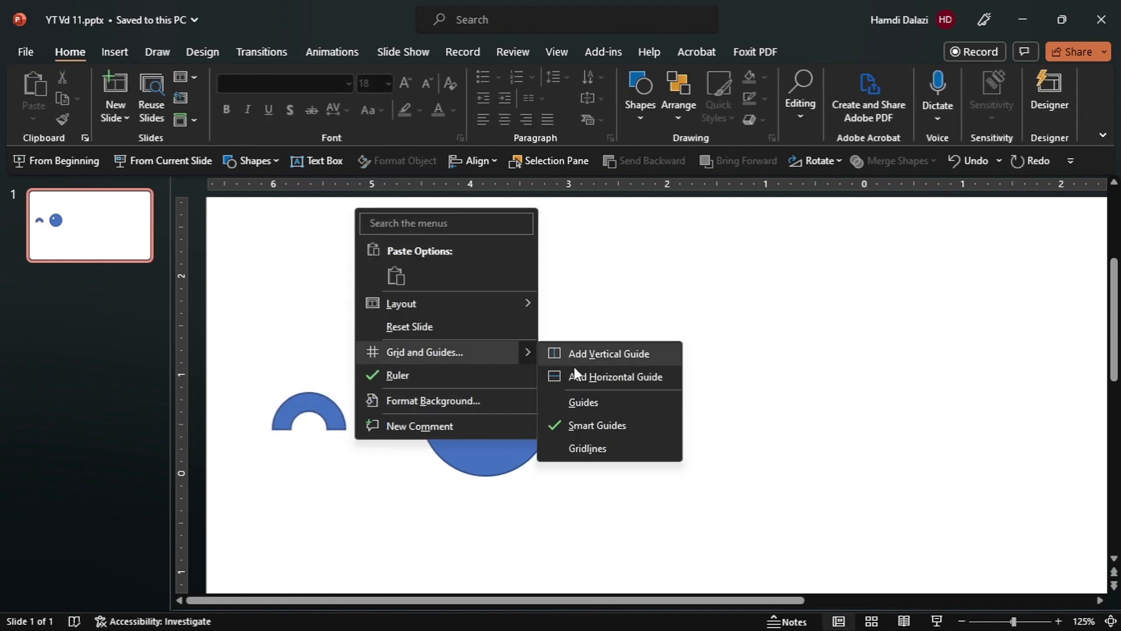
click(581, 374)
drag(338, 416, 373, 475)
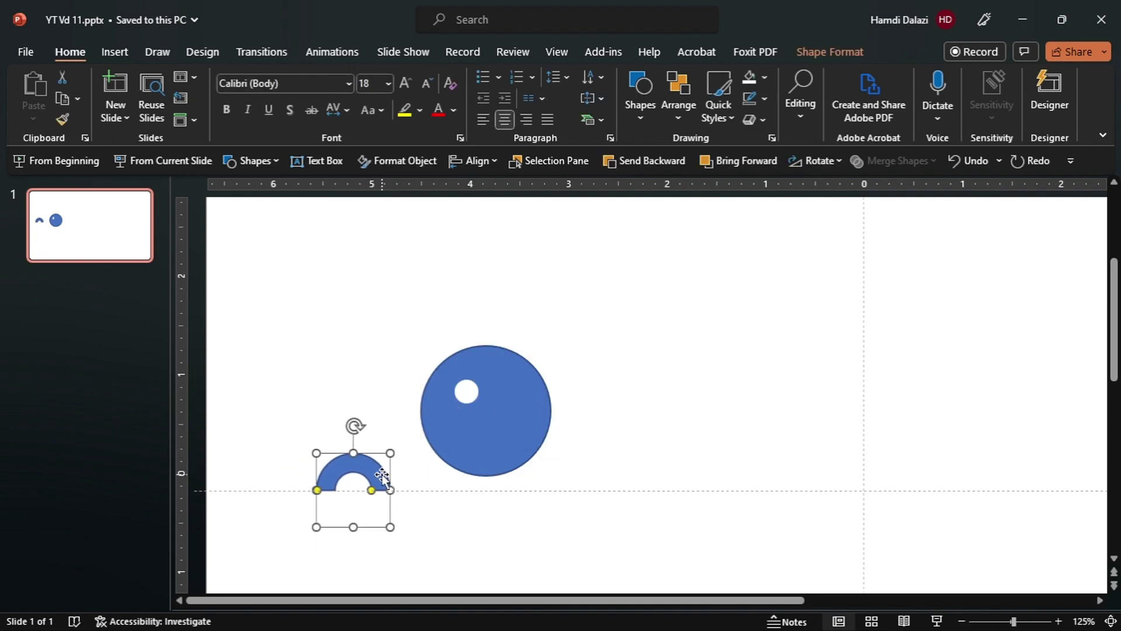
- Thin the arc band, duplicate it, thicken the copy, and move the thin arc onto the blue circle
scroll(383, 478, up, 10)
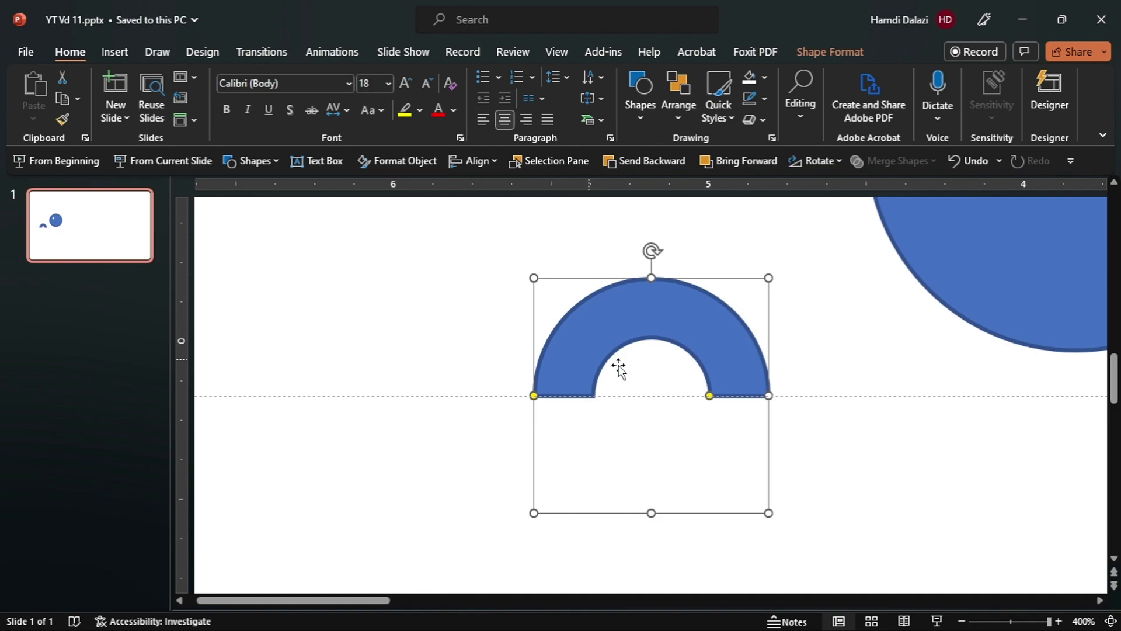
drag(711, 397, 444, 328)
key(ctrl+d)
drag(458, 395, 495, 383)
click(555, 357)
scroll(555, 358, down, 5)
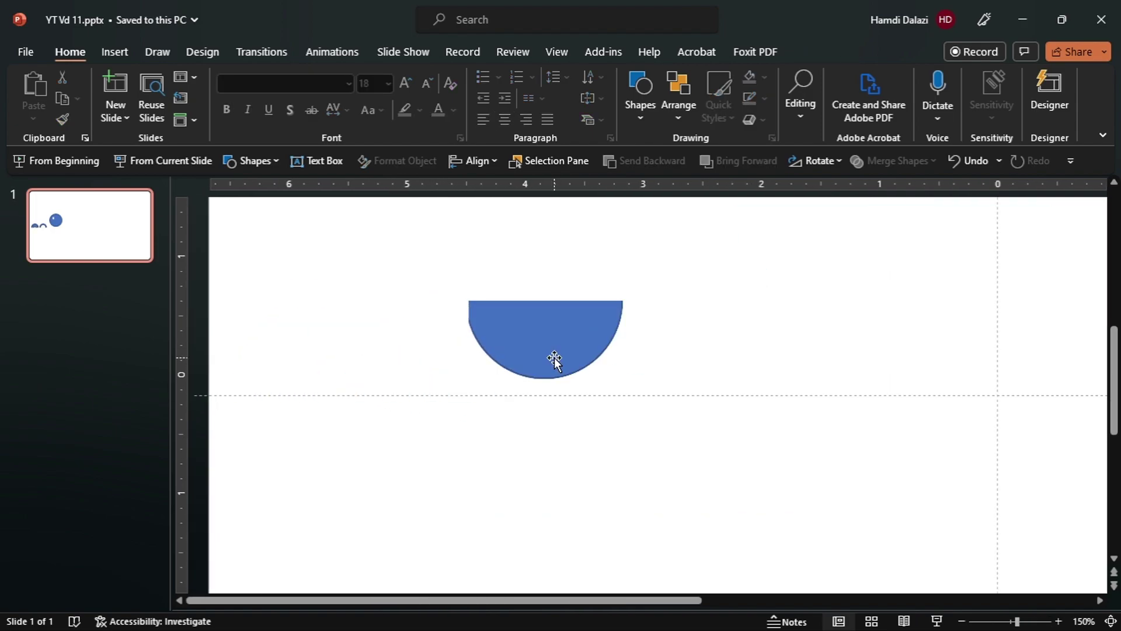
drag(420, 381, 578, 317)
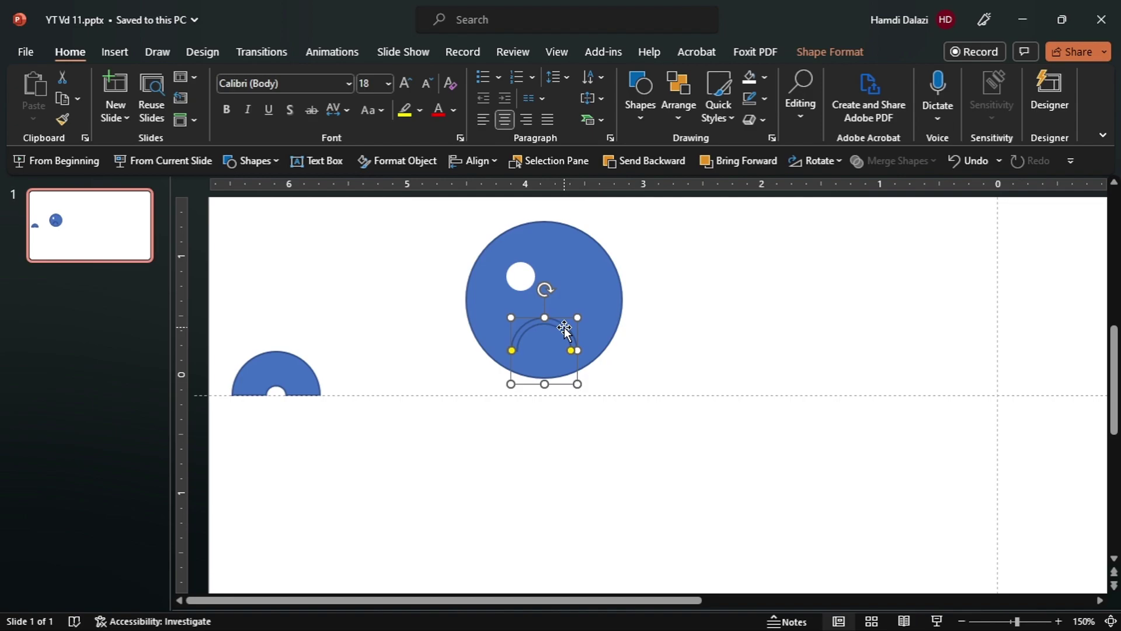
- Give the arc a white fill and no outline
ctrl+scroll(568, 331, up, 10)
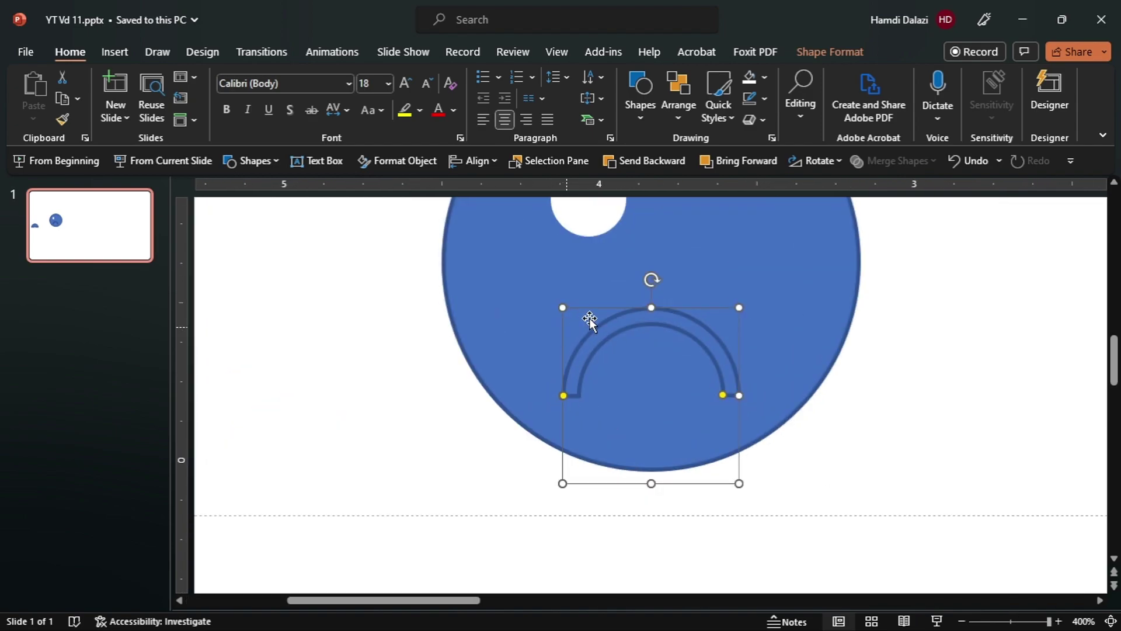
click(803, 54)
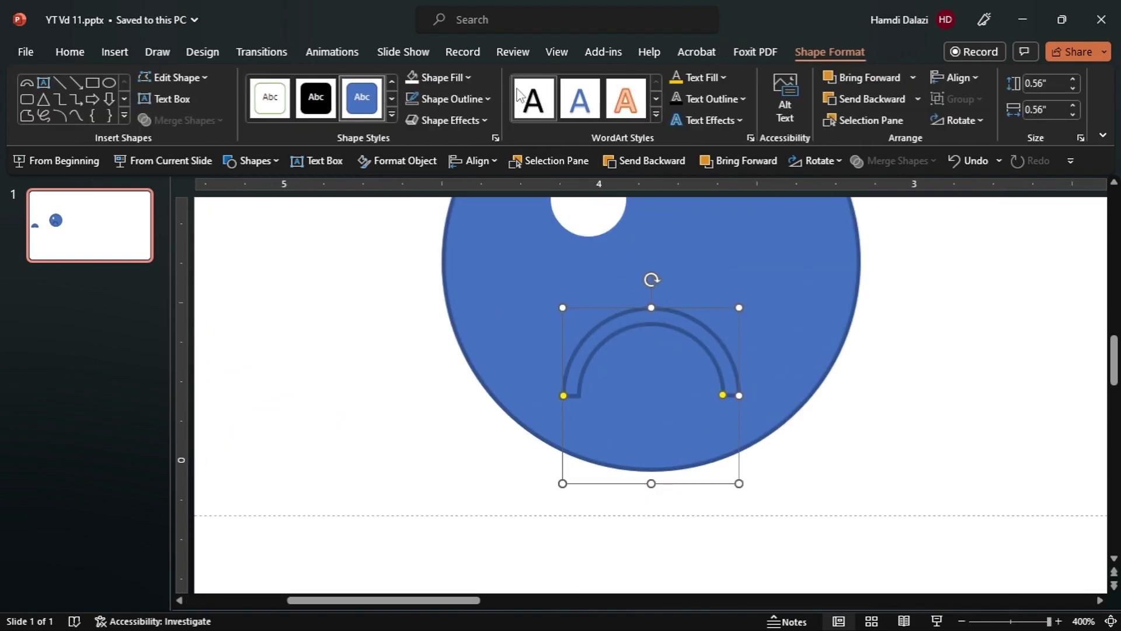
click(415, 82)
click(414, 98)
- Raise the white arc inside the circle, shrink it, and select it with the circle
drag(676, 318, 683, 309)
shift+click(684, 309)
key(ctrl+z)
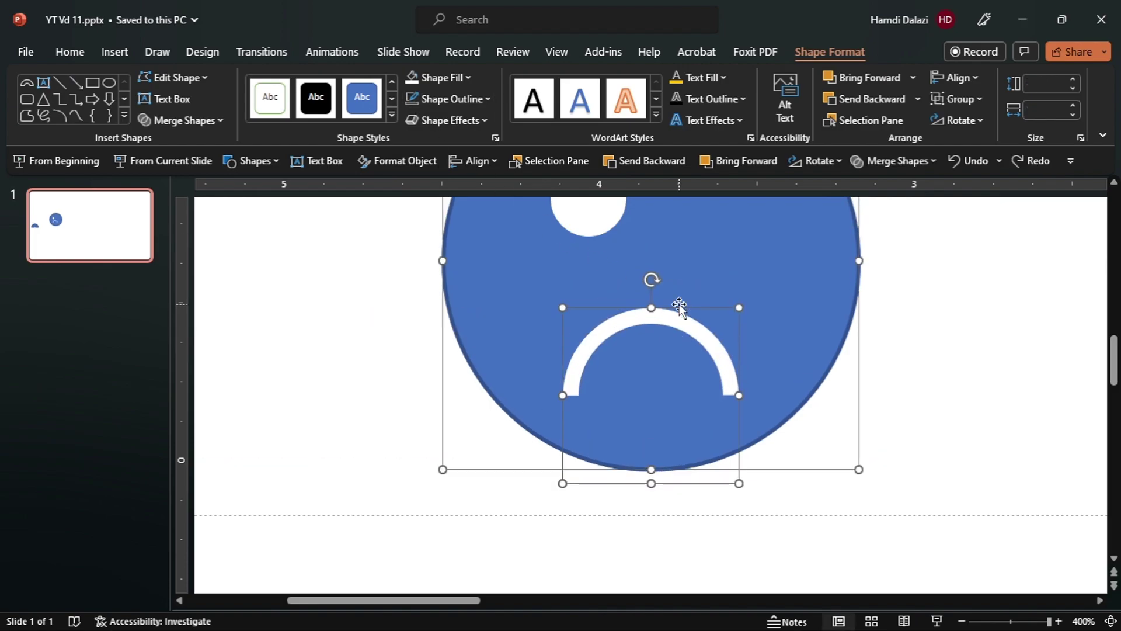
click(682, 321)
drag(682, 321, 683, 309)
scroll(682, 309, down, 5)
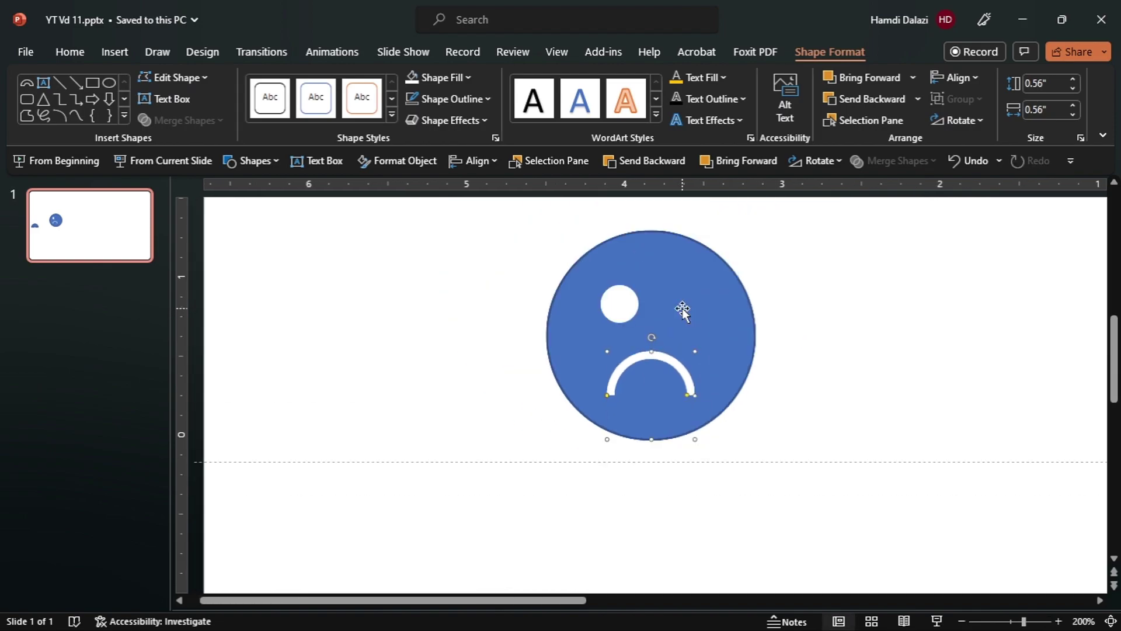
drag(694, 351, 688, 357)
shift+click(709, 348)
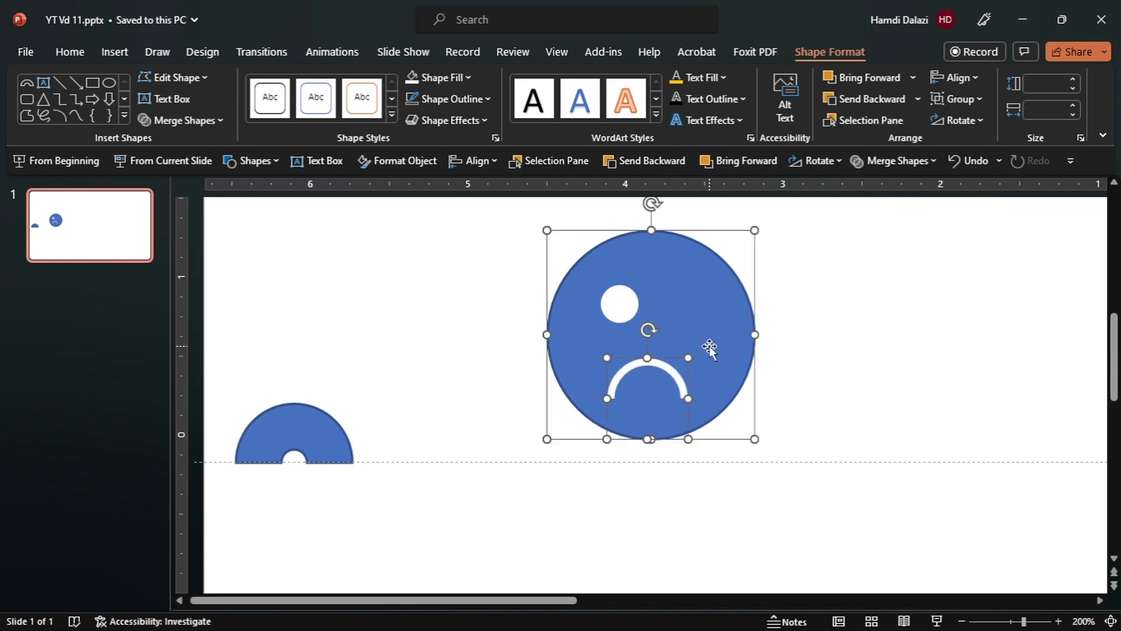
- Centre the frown horizontally in the circle and copy the eye to make a right eye
click(486, 159)
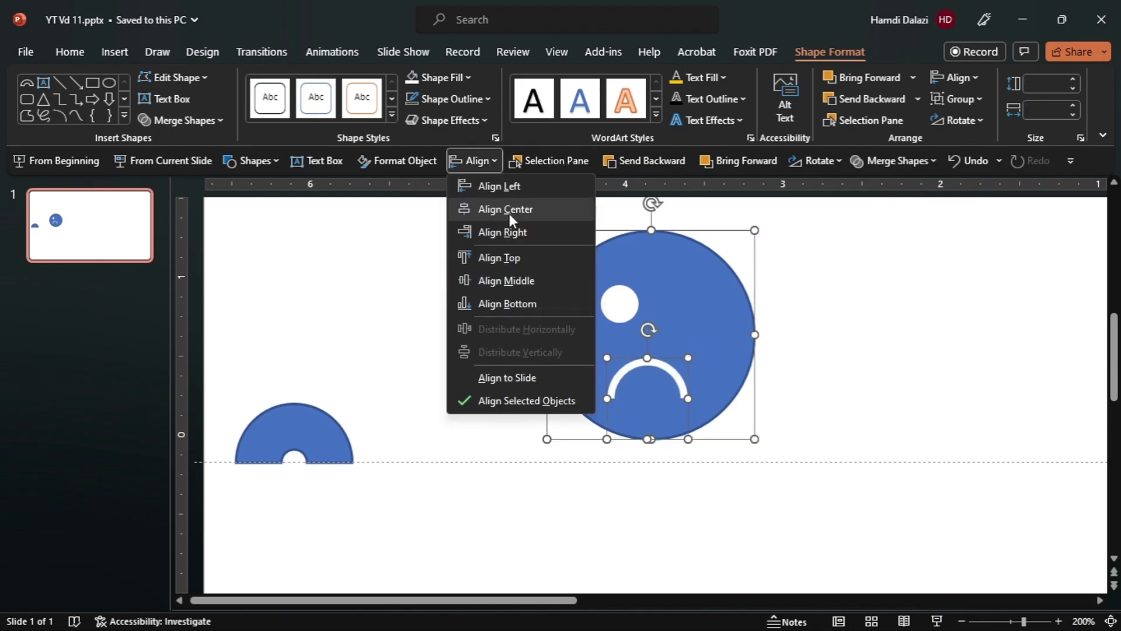
click(509, 209)
click(631, 307)
drag(634, 310, 701, 308)
- Group the two eyes, centre them on the face, and select the whole sad face
shift+click(626, 307)
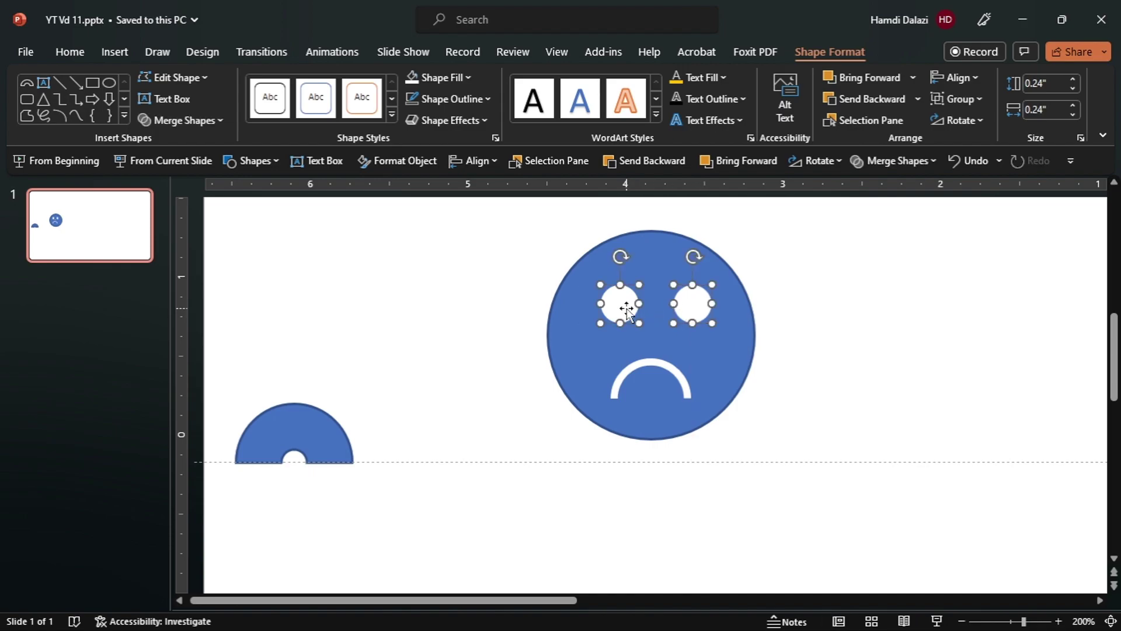
key(ctrl+g)
shift+click(707, 343)
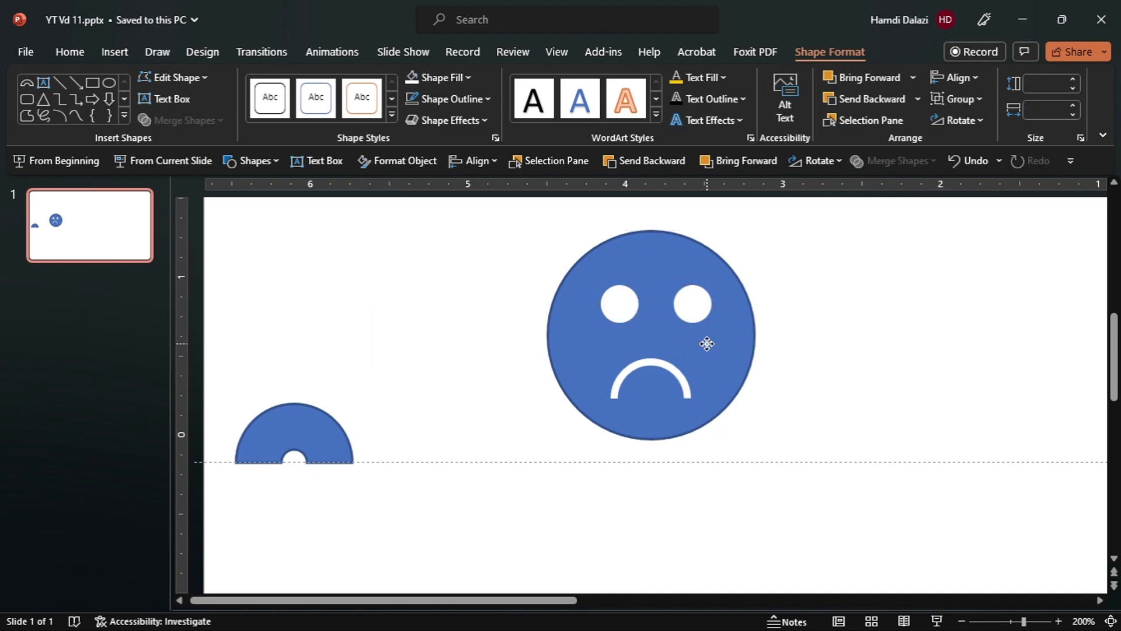
click(478, 160)
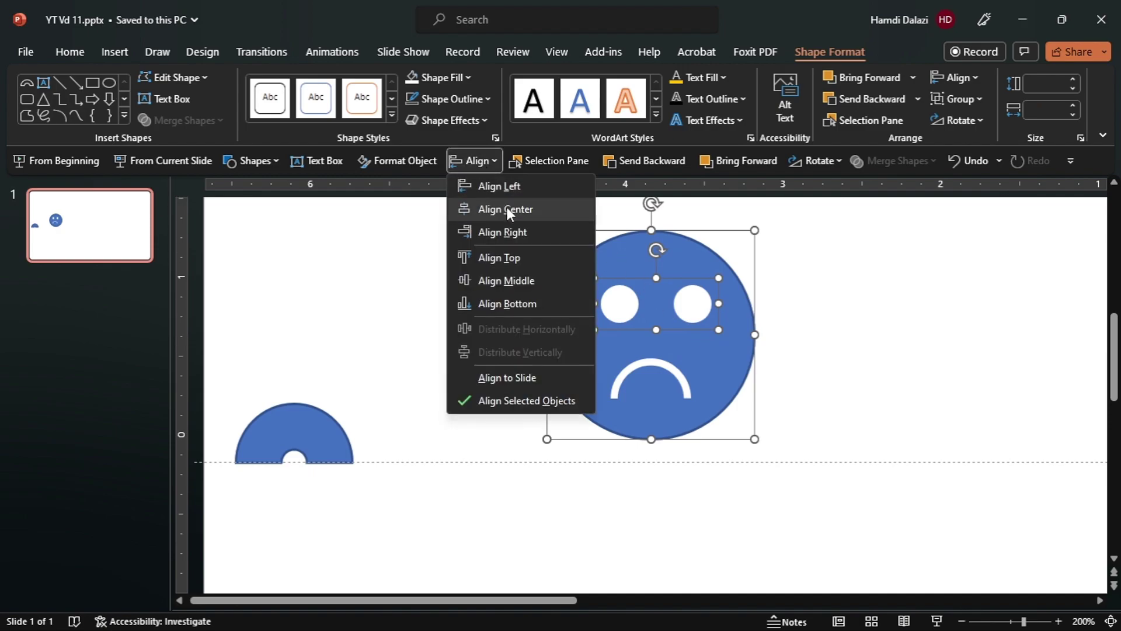
click(506, 207)
key(Escape)
ctrl+scroll(643, 340, down, 5)
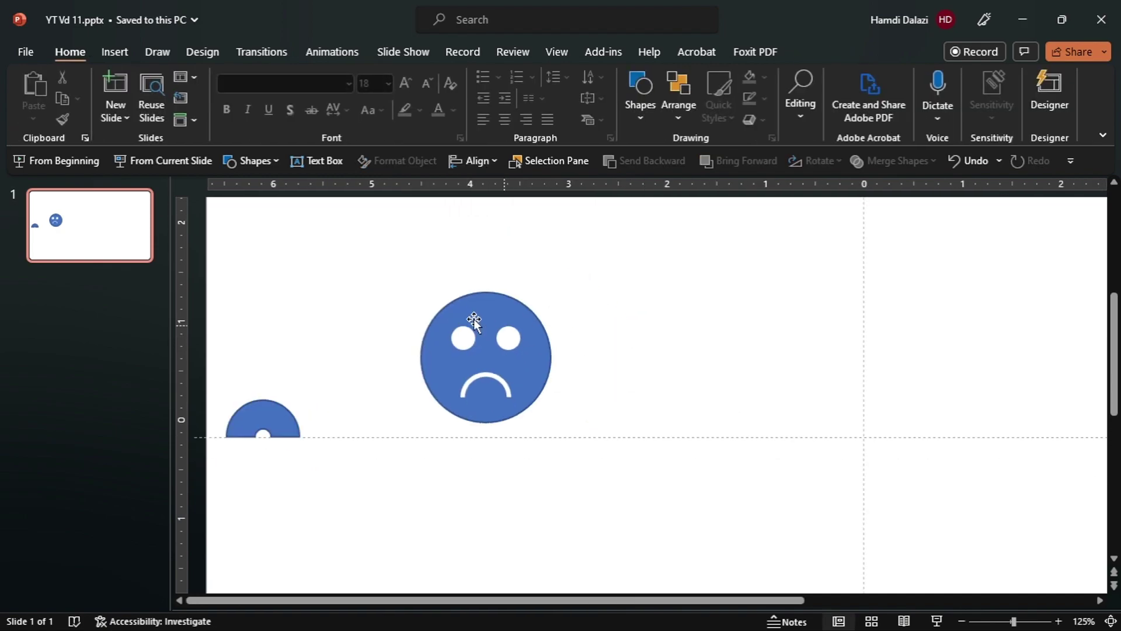
drag(366, 250, 628, 492)
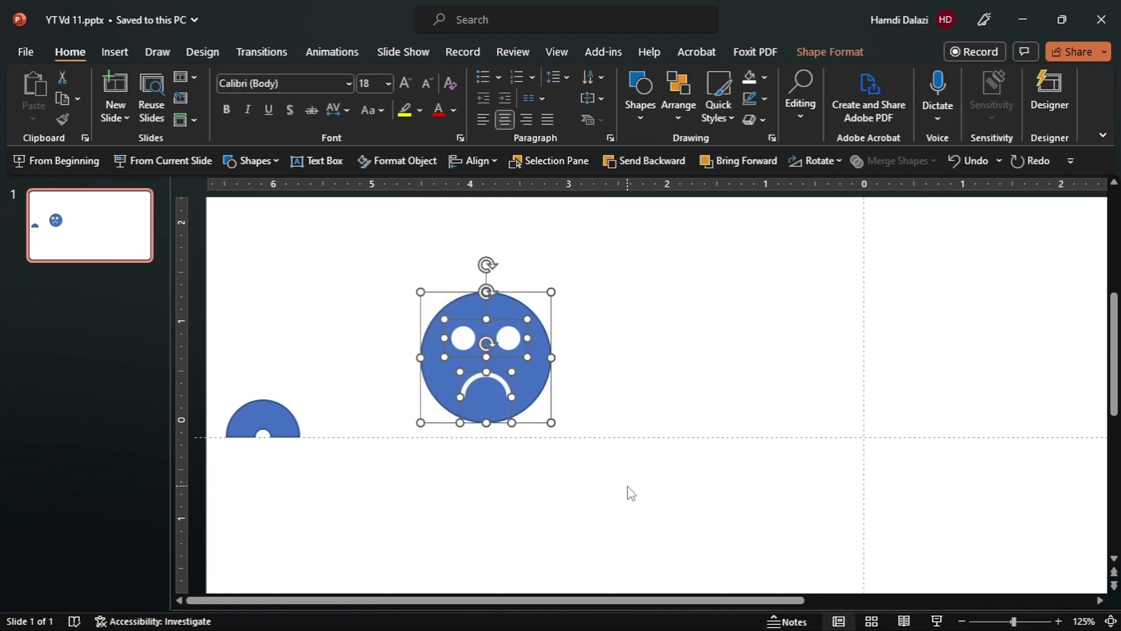
- Duplicate the sad face and place the copy beside the original
key(ctrl+d)
drag(548, 394, 673, 380)
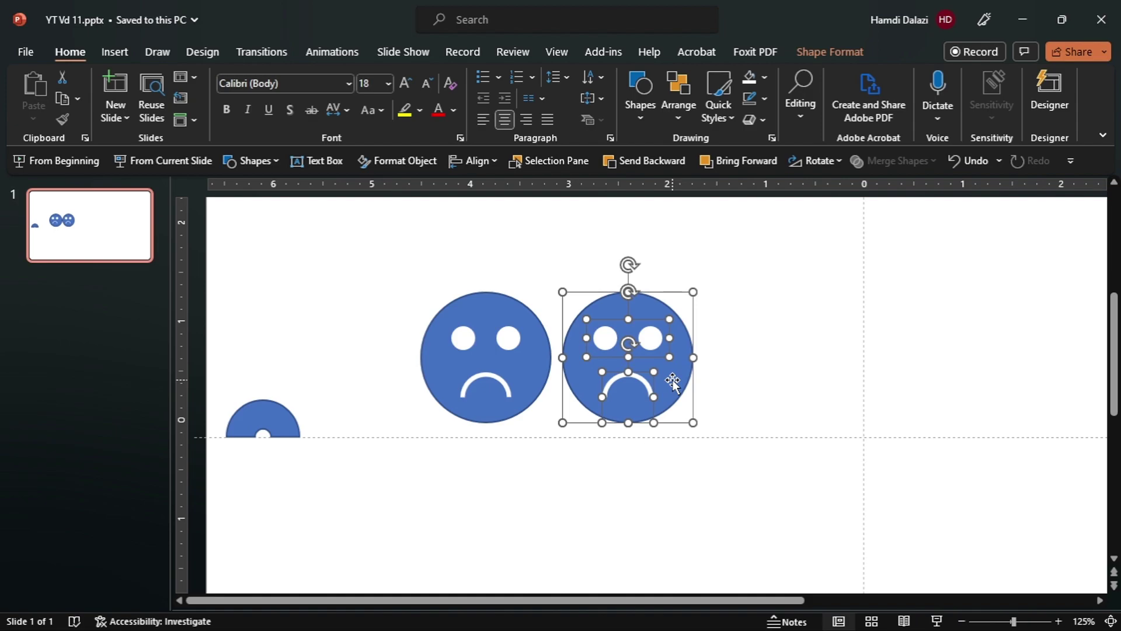
key(Escape)
- Flip the copy's mouth vertically into a smile, raise it, and duplicate the smiling face
click(636, 379)
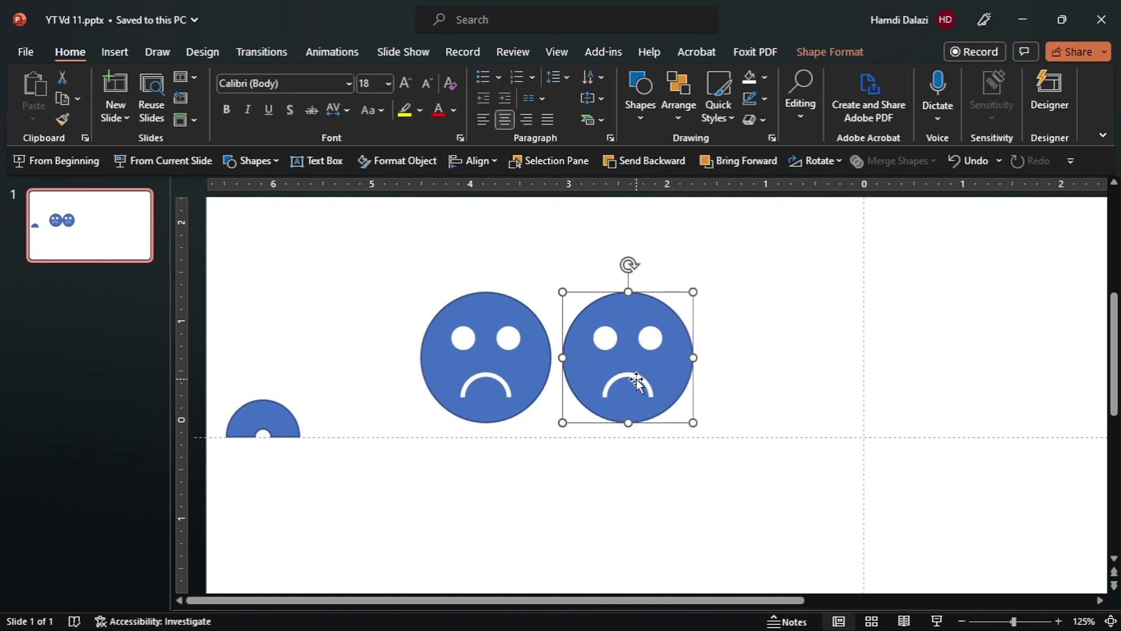
click(636, 377)
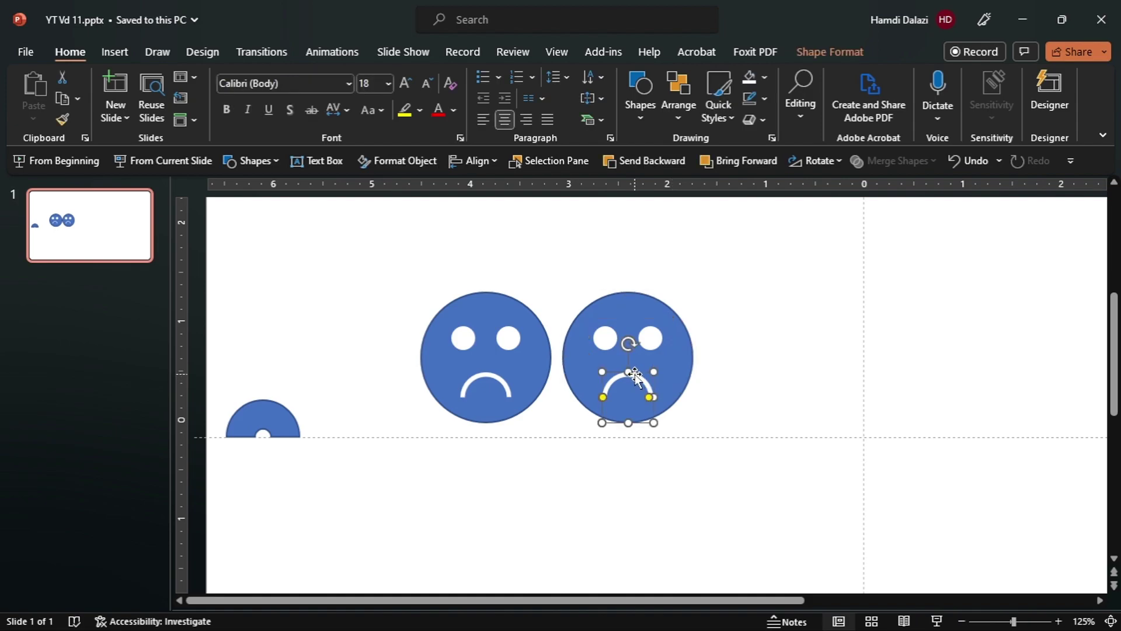
click(807, 158)
click(843, 234)
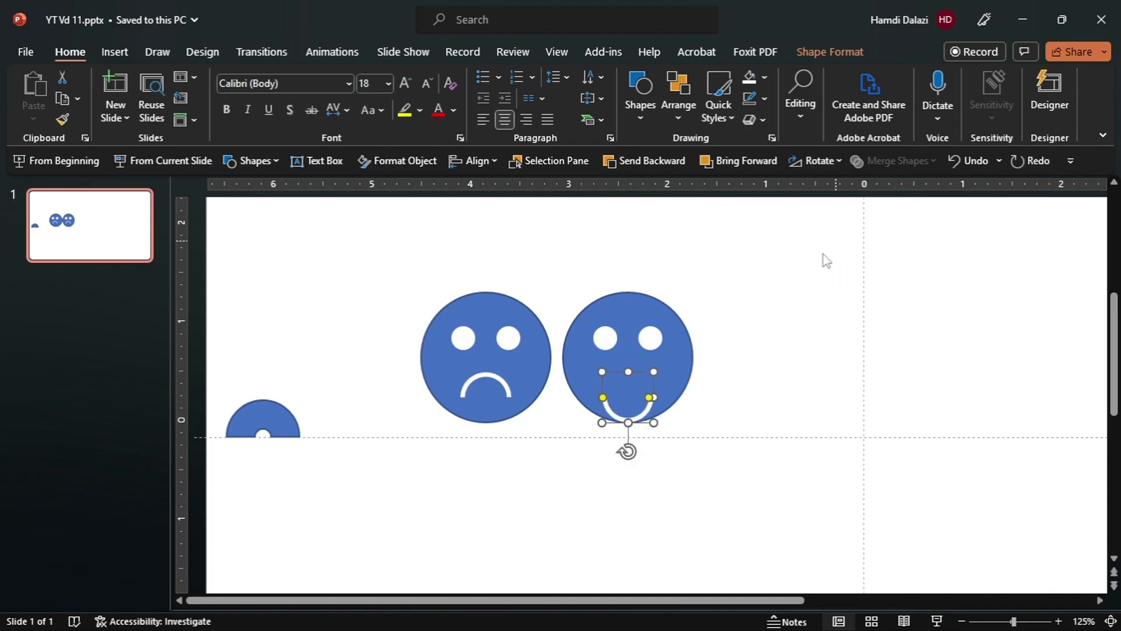
drag(640, 416, 640, 392)
drag(751, 280, 541, 480)
key(ctrl+d)
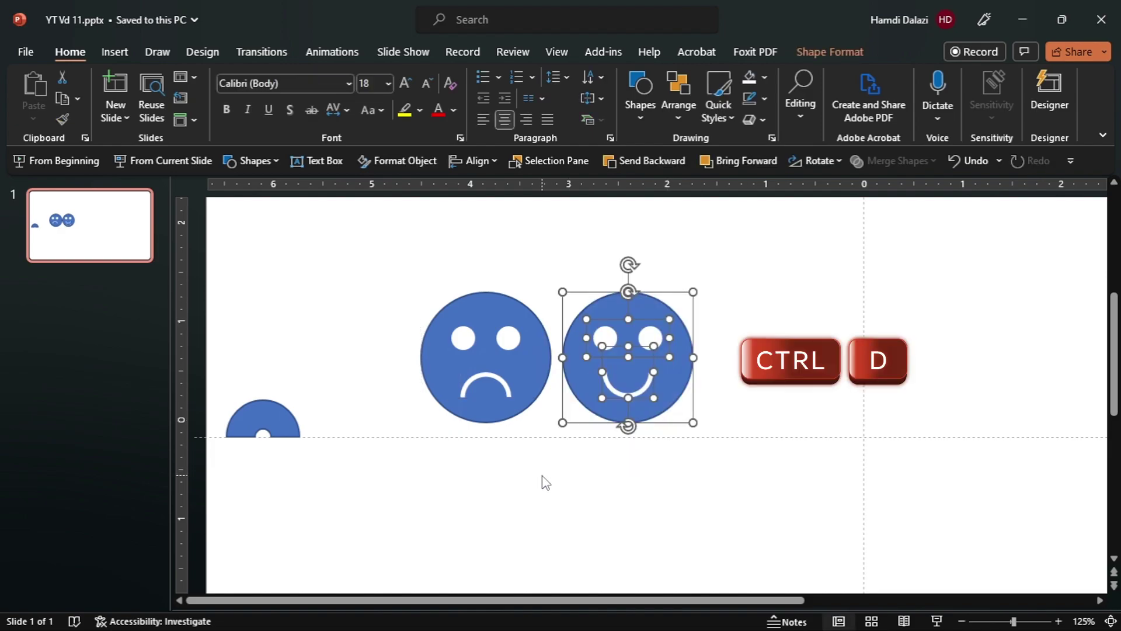
- Place the duplicate to the right of the smiling face and adjust its smile's position
drag(689, 396, 808, 379)
key(Escape)
click(789, 383)
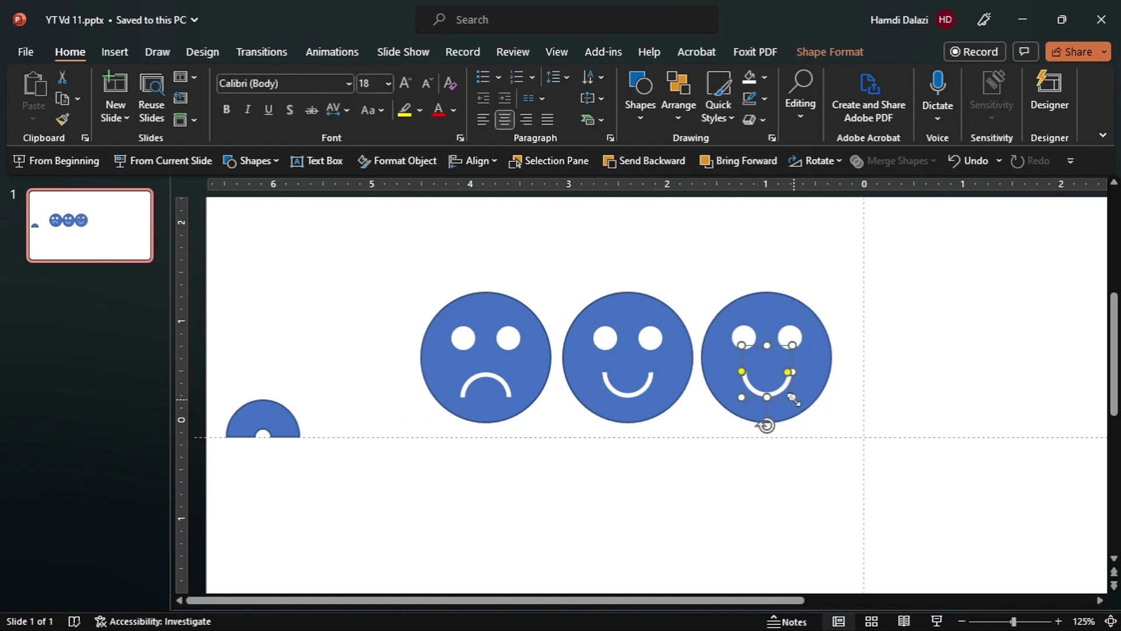
drag(793, 399, 781, 388)
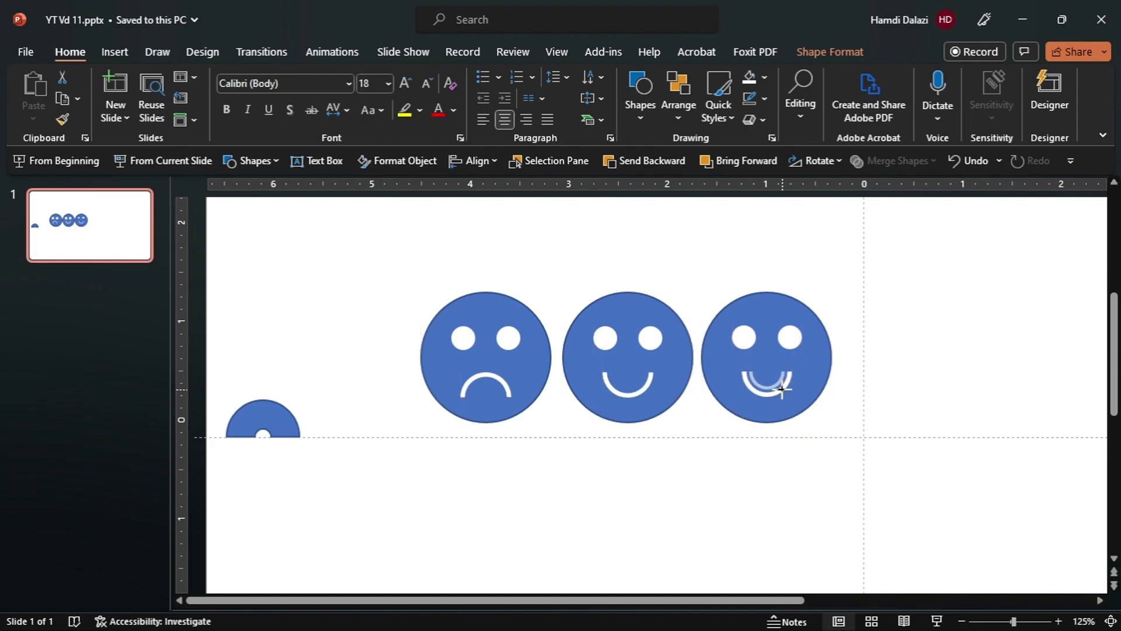
- Shrink the third face's smile and centre it horizontally in the circle
scroll(763, 418, up, 5)
drag(692, 437, 687, 431)
shift+click(729, 428)
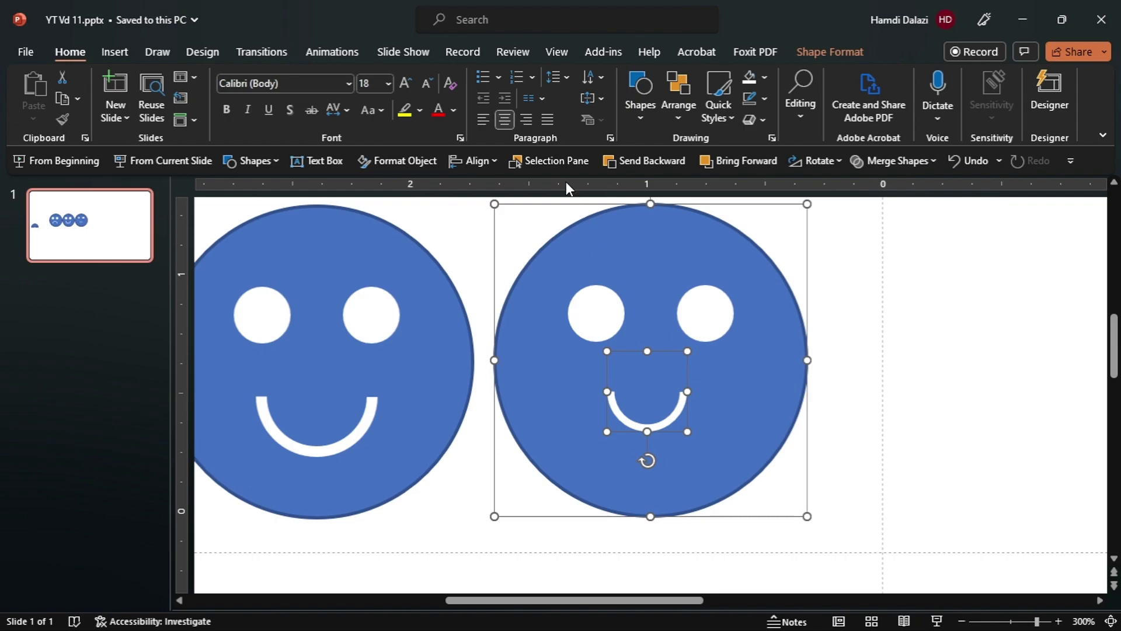
click(498, 157)
click(518, 207)
key(Escape)
scroll(680, 424, down, 5)
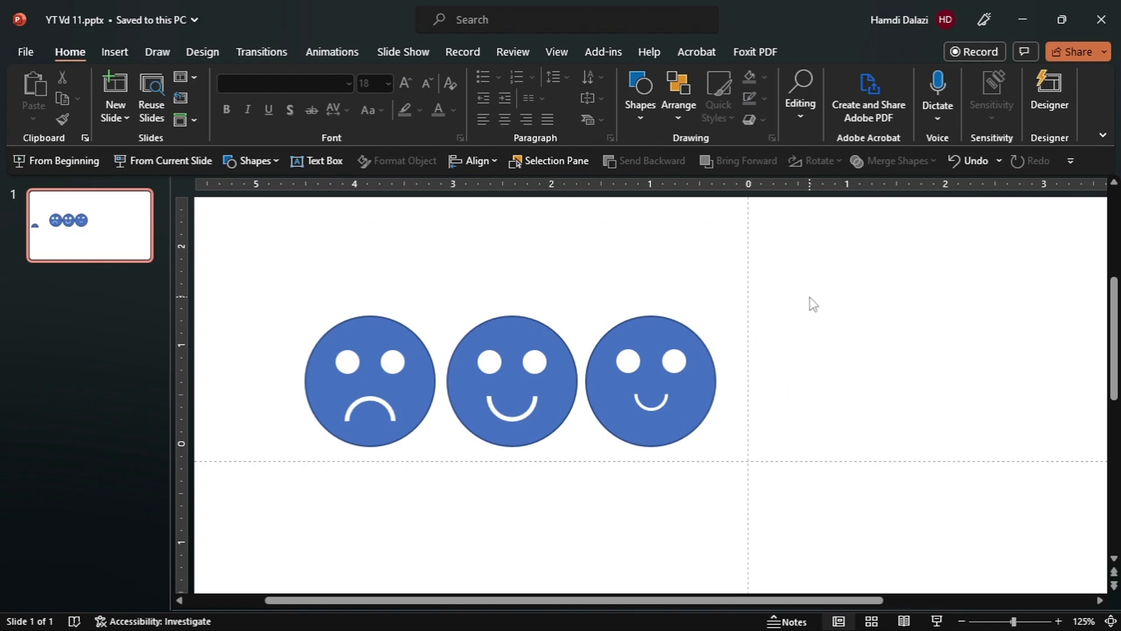
click(661, 405)
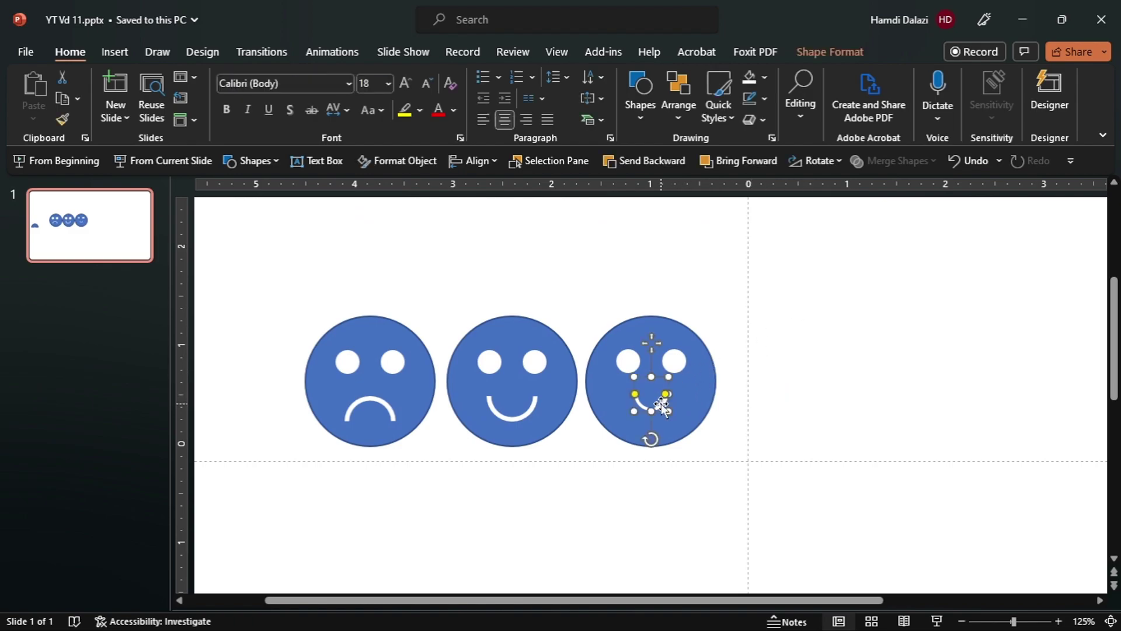
- Duplicate the third face and place the copy to its right
click(746, 370)
drag(823, 304, 561, 503)
key(ctrl+d)
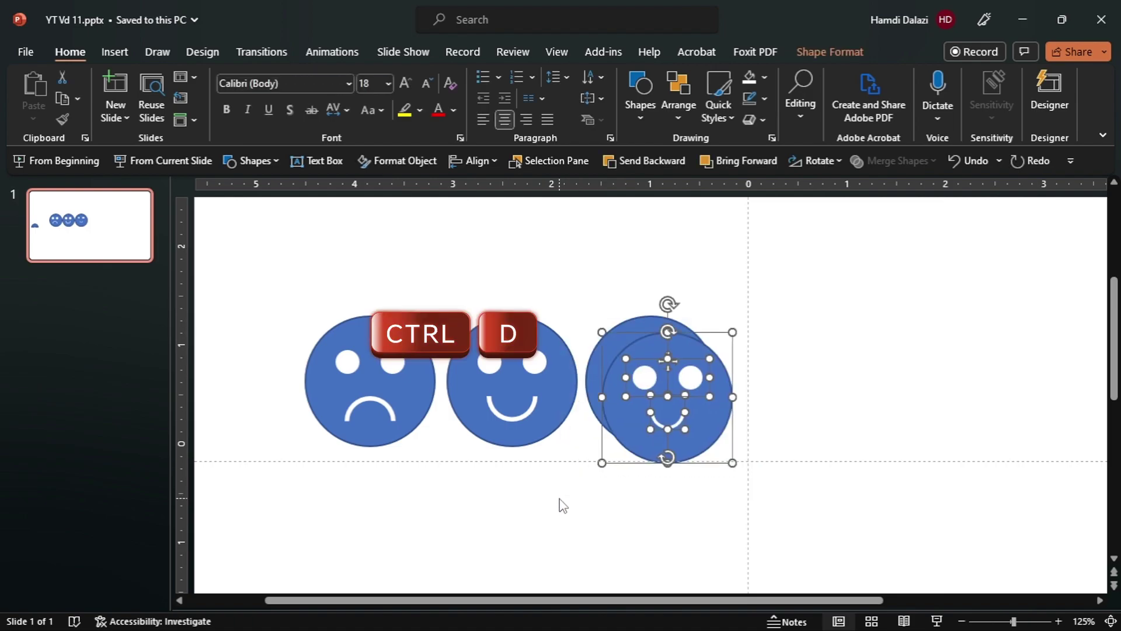
drag(713, 446, 836, 421)
key(Escape)
- Flip the fourth face's smile vertically into a frown and lower it
click(804, 404)
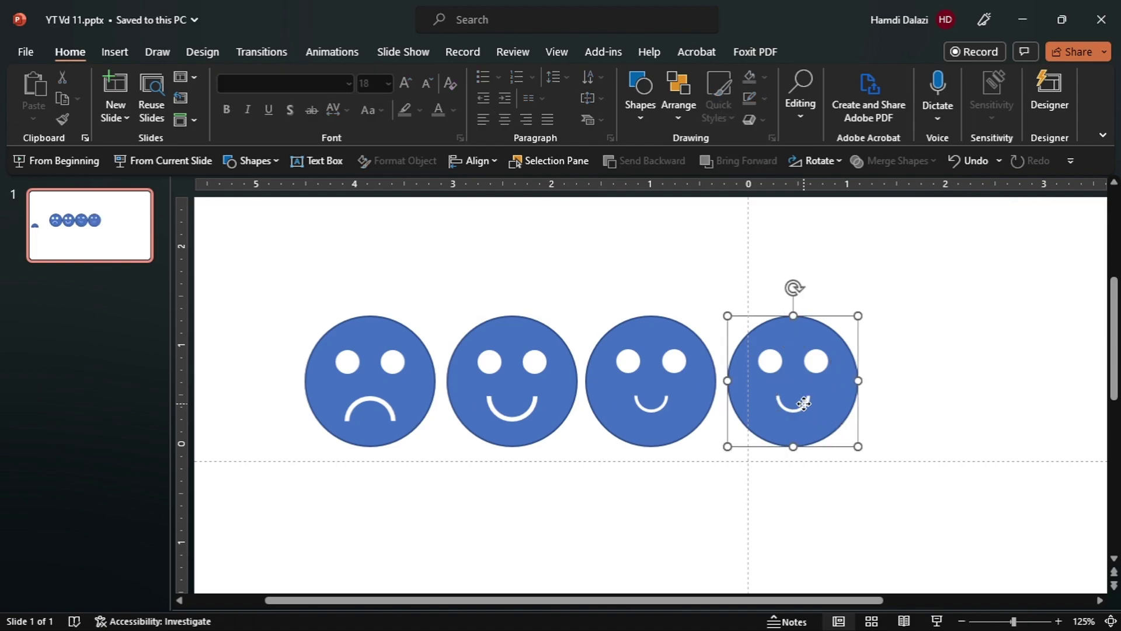
scroll(807, 409, up, 5)
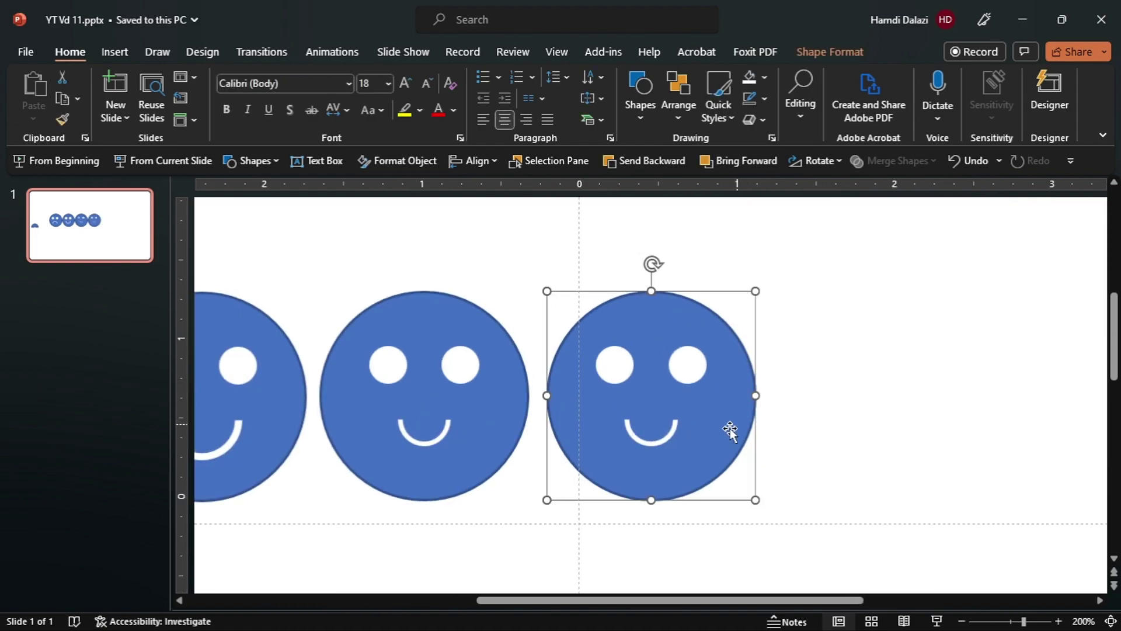
click(665, 435)
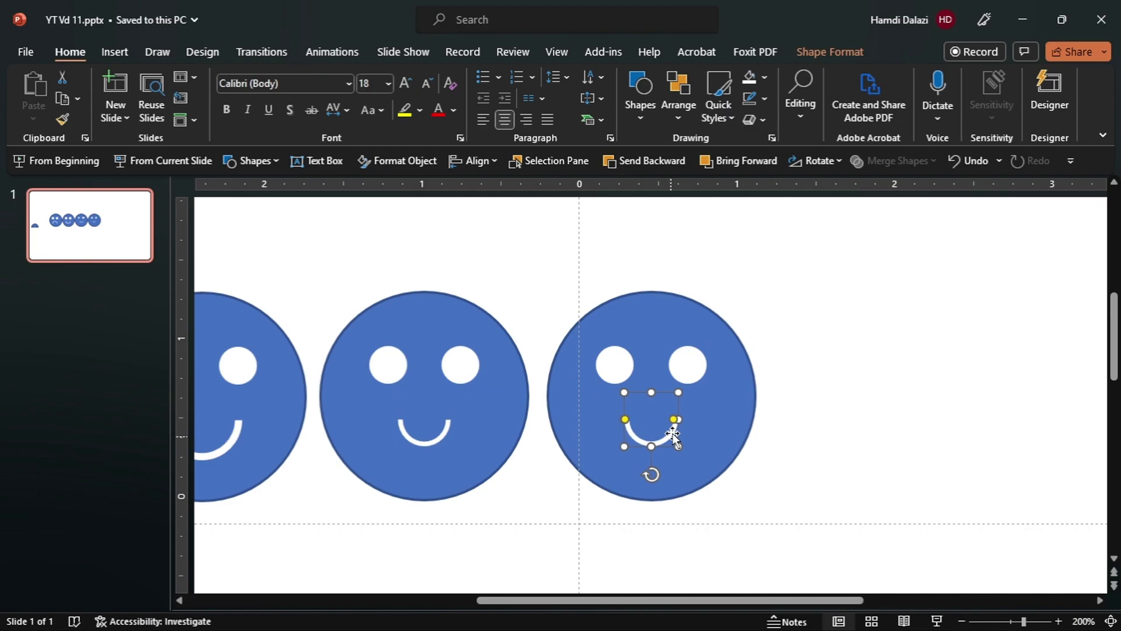
click(810, 159)
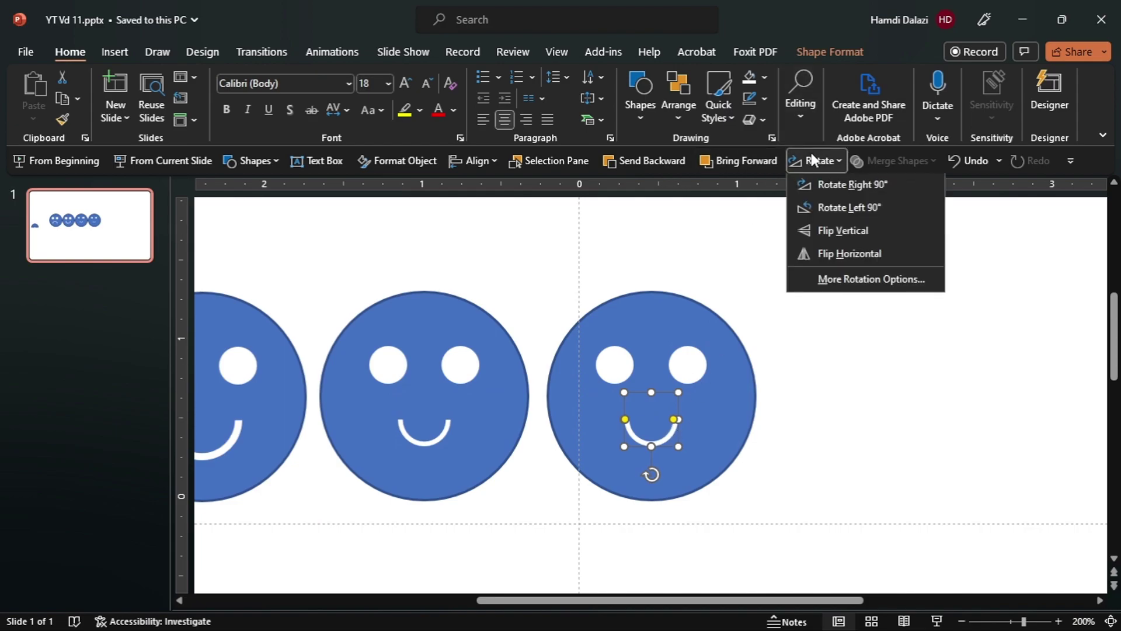
click(843, 233)
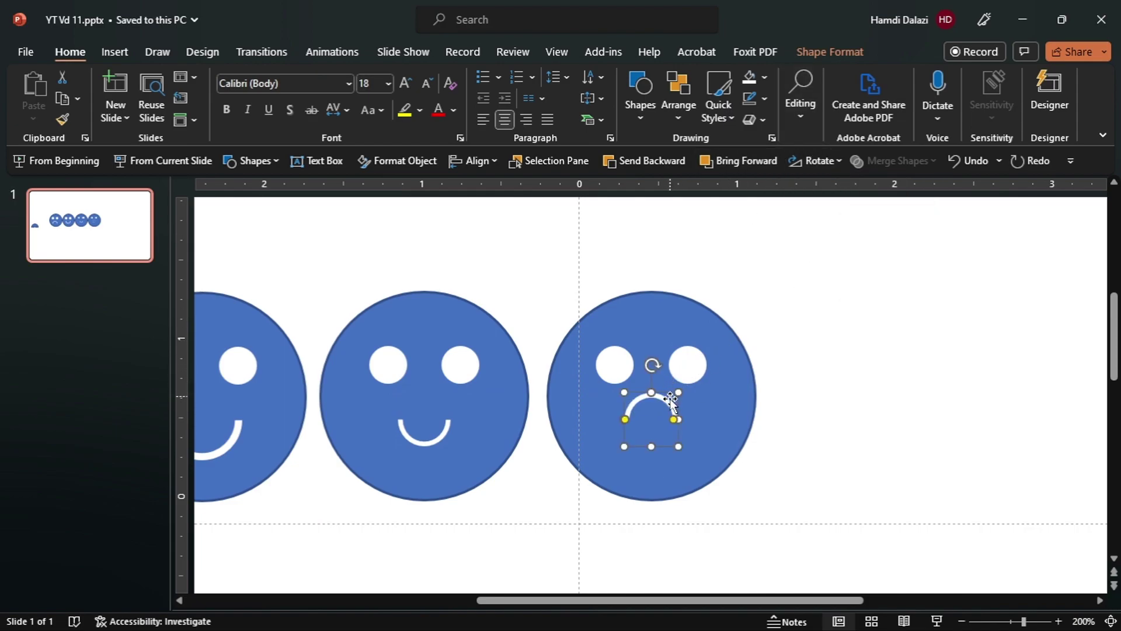
drag(666, 406, 669, 428)
- Select the whole rightmost sad face and duplicate it
click(808, 316)
scroll(812, 317, down, 5)
drag(810, 308, 568, 528)
key(ctrl+d)
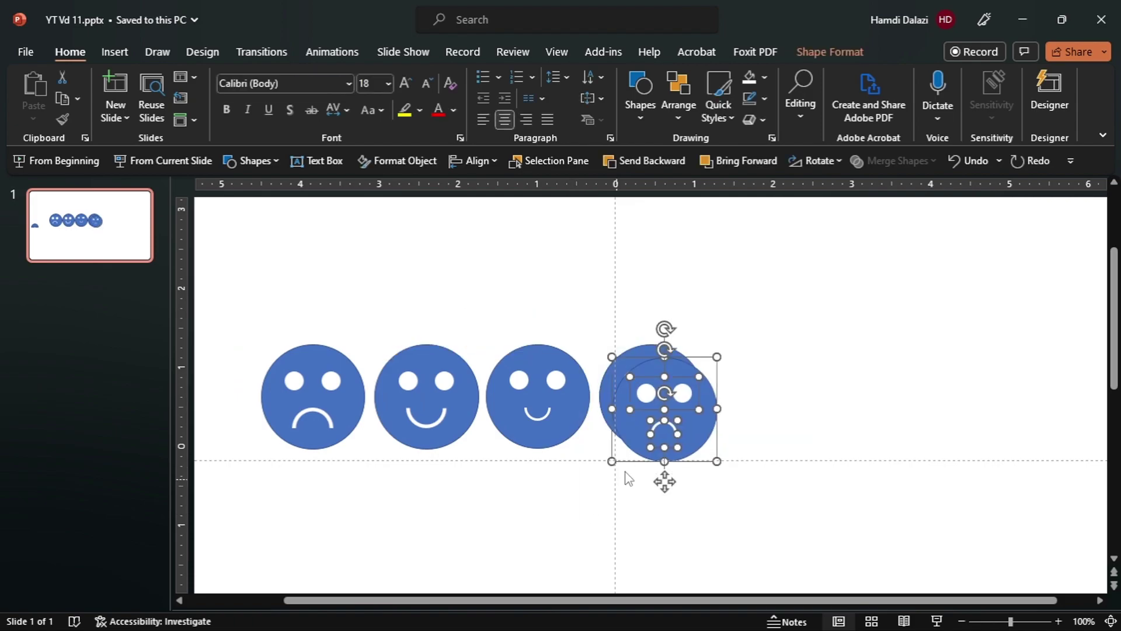
- Place the copy right of the fourth face and draw a thin oval mouth across it
drag(698, 419, 797, 401)
click(770, 412)
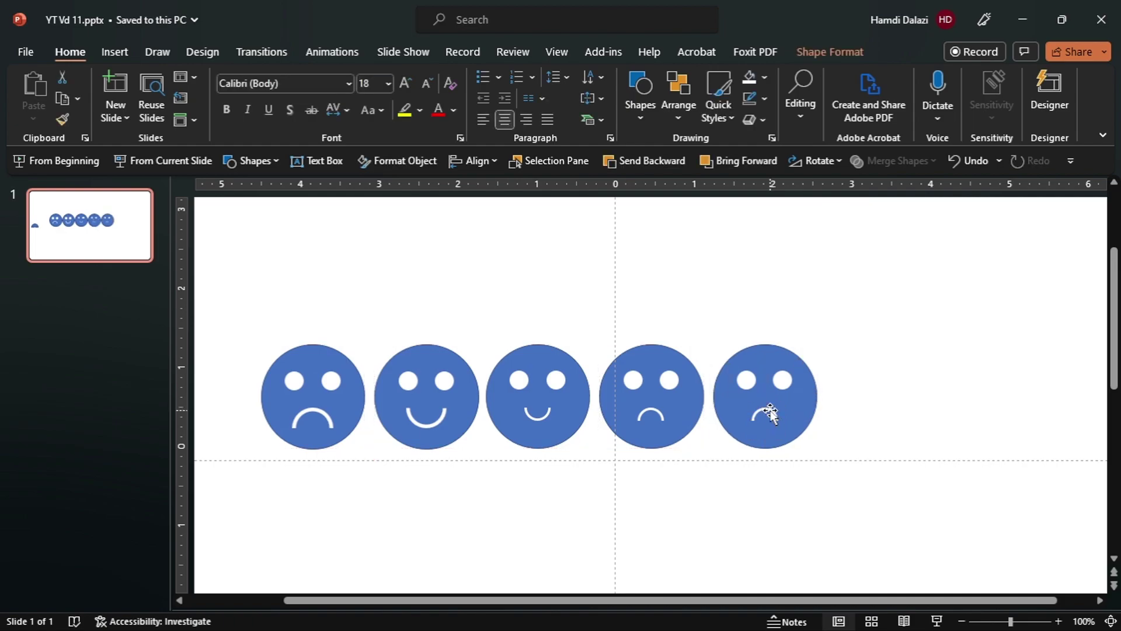
ctrl+scroll(770, 412, up, 10)
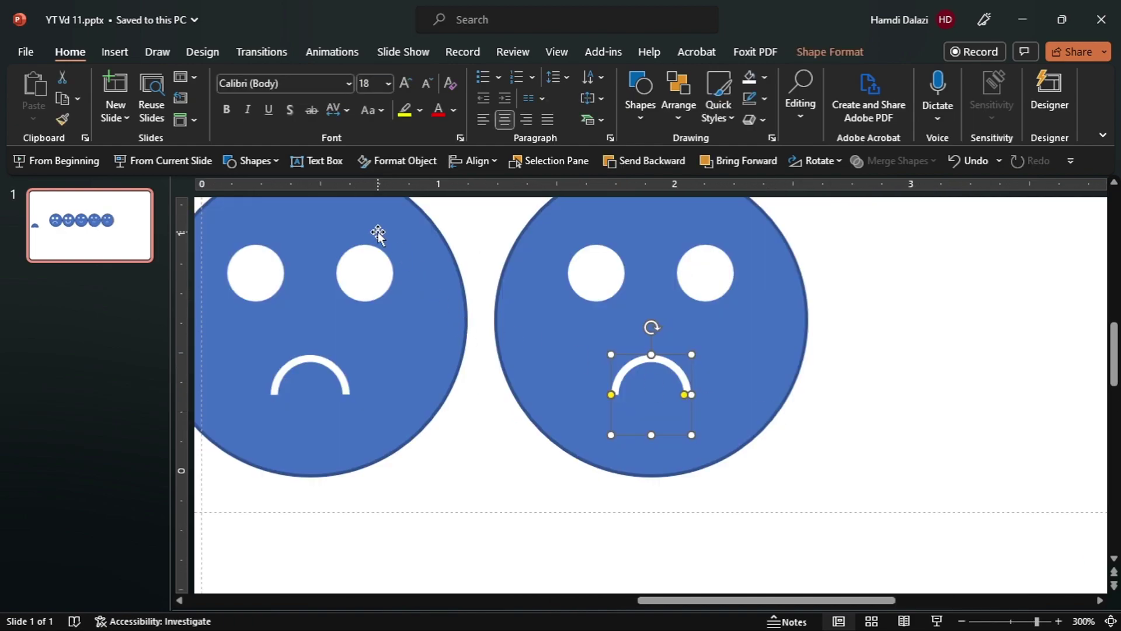
click(275, 160)
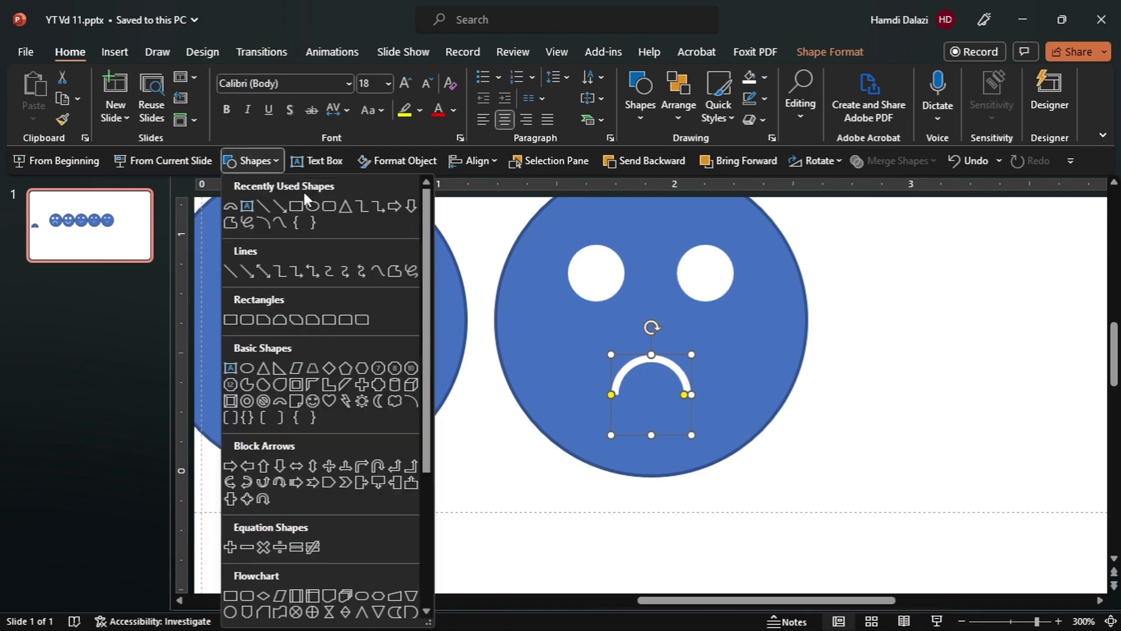
click(310, 206)
drag(561, 353, 725, 341)
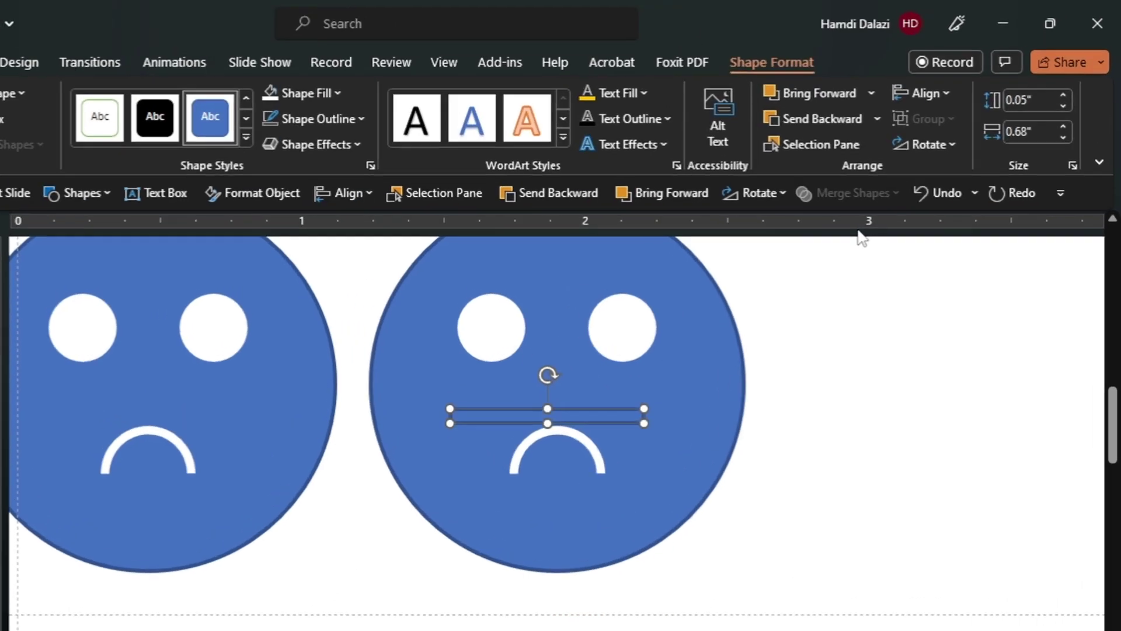
- Size the oval mouth to 0.04" high and 0.59" wide
click(1040, 96)
click(1040, 96)
key(BackSpace)
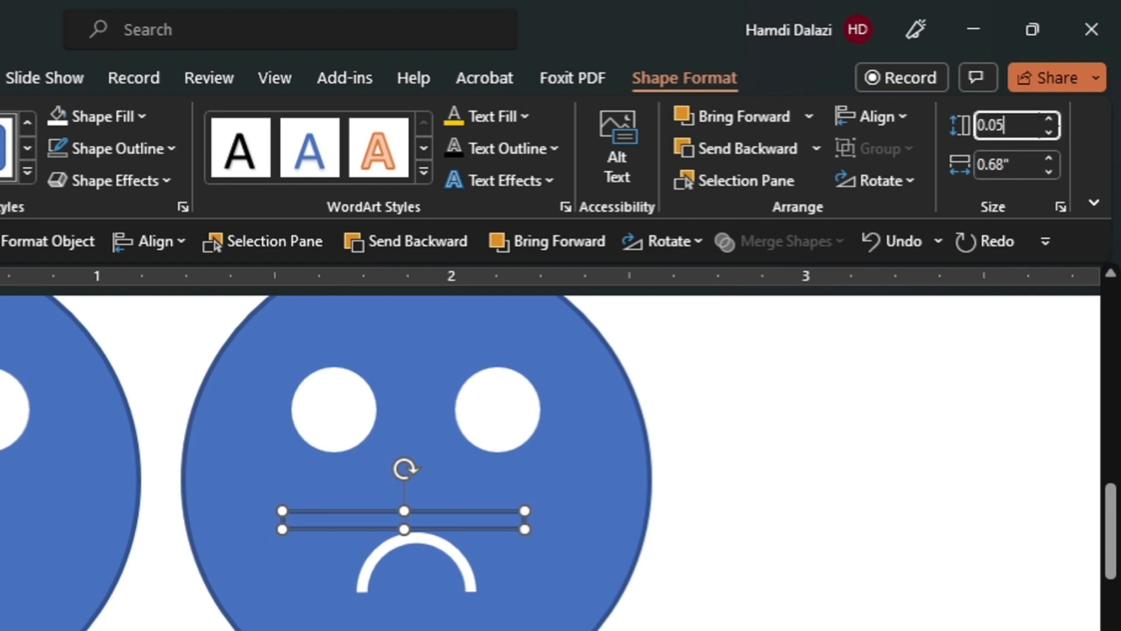
text(3)
key(Return)
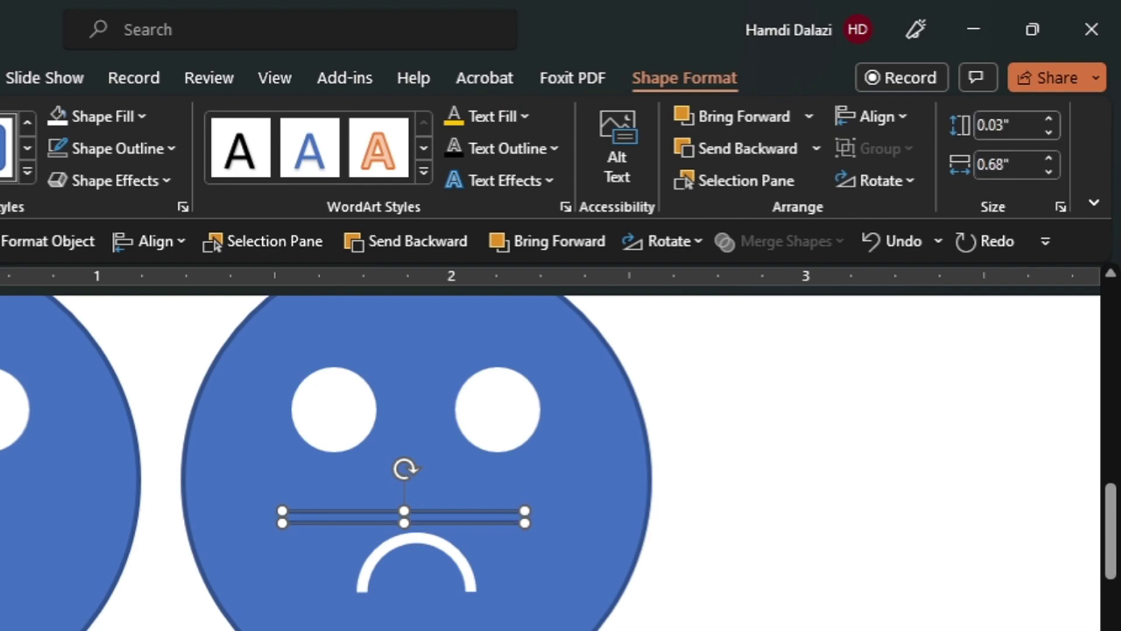
click(1017, 120)
click(1018, 120)
key(BackSpace)
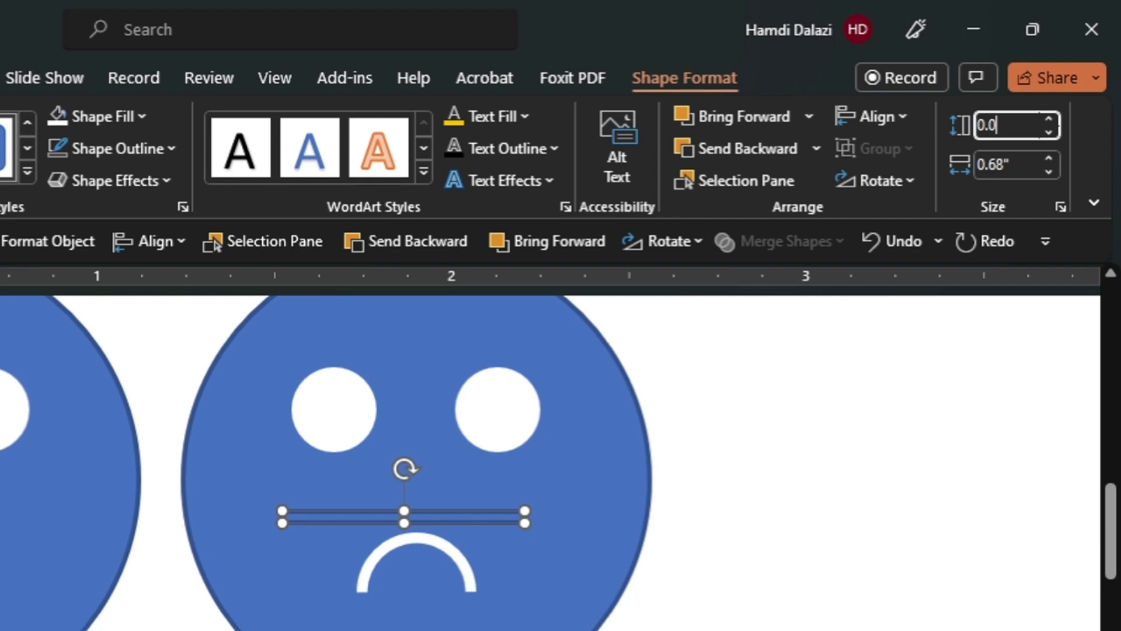
key(Return)
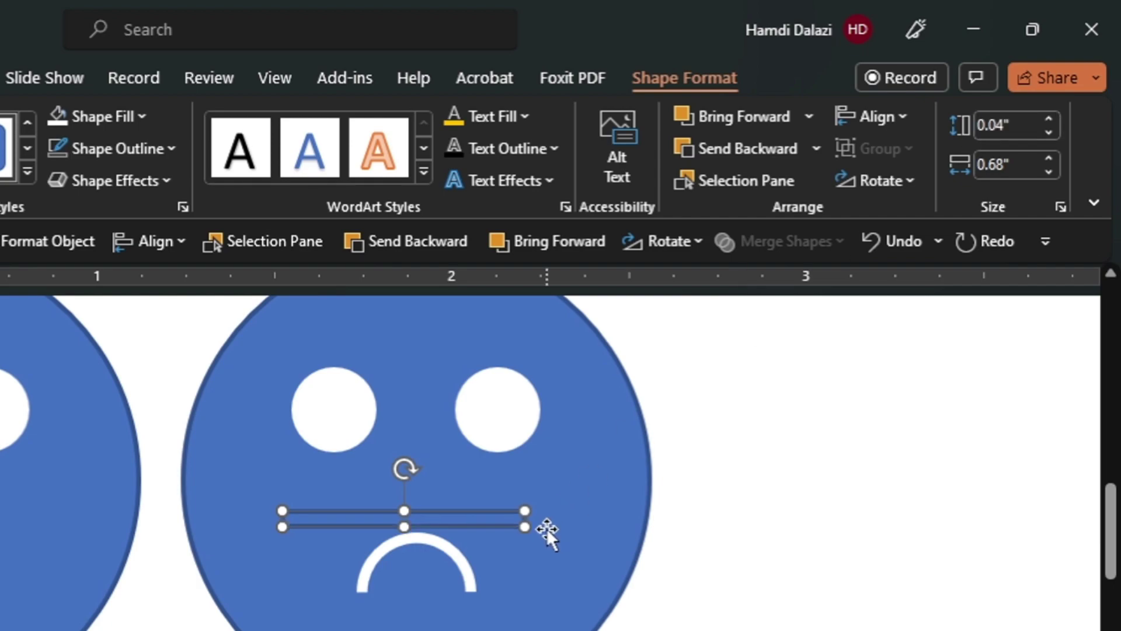
click(1016, 171)
click(1022, 164)
key(BackSpace)
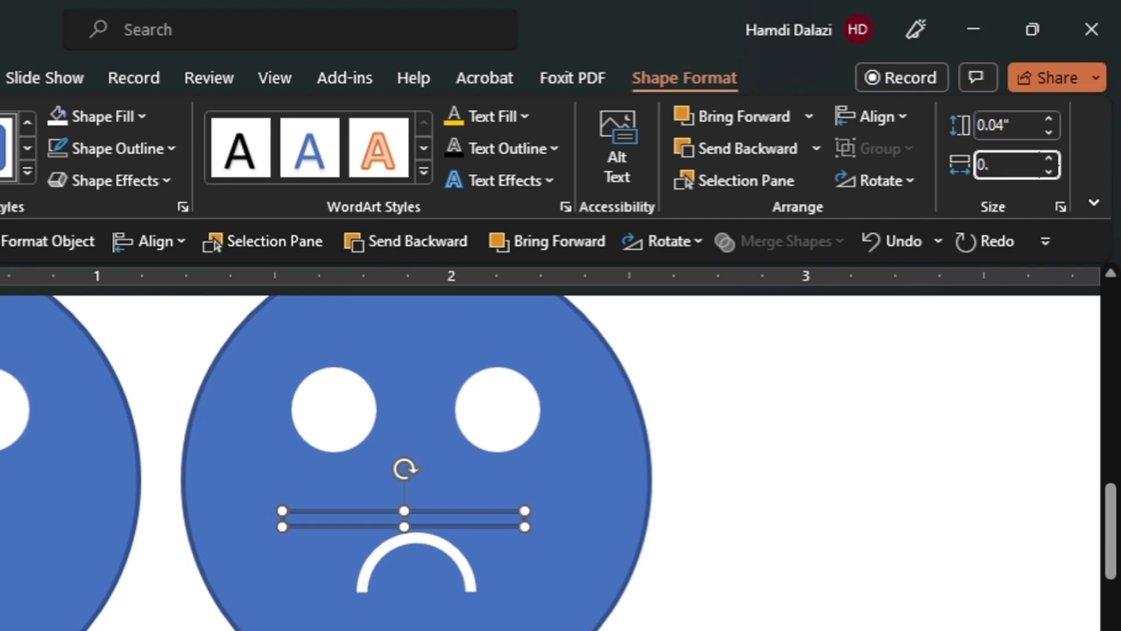
text(59)
key(Return)
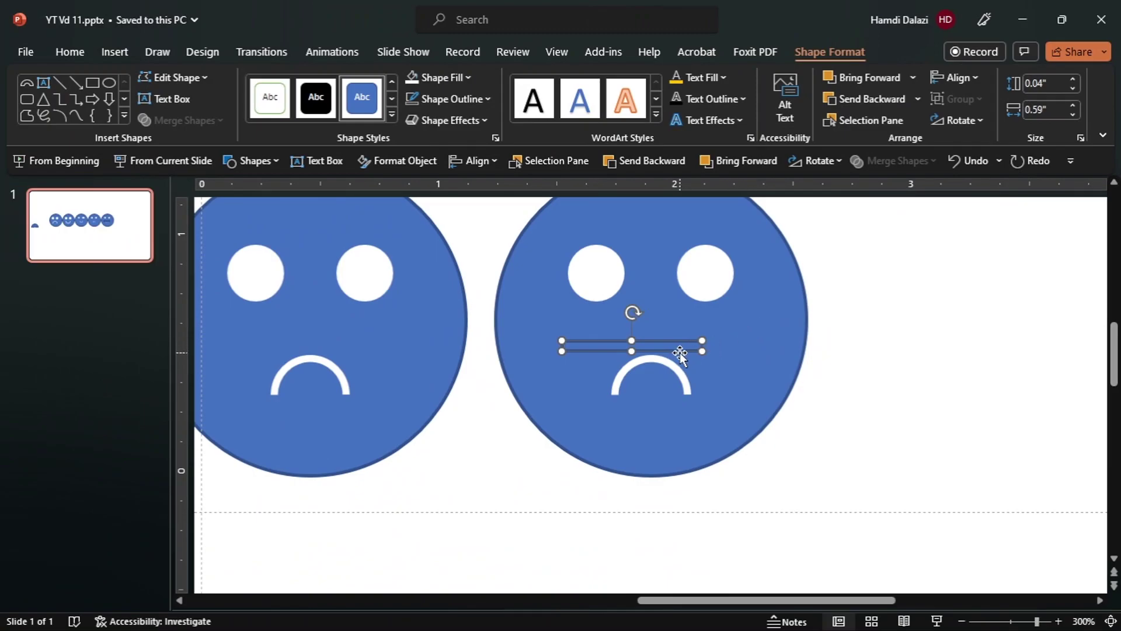
- Move the line mouth over the frown, delete the frown, and fill the line white
drag(668, 351, 685, 376)
click(684, 376)
key(Delete)
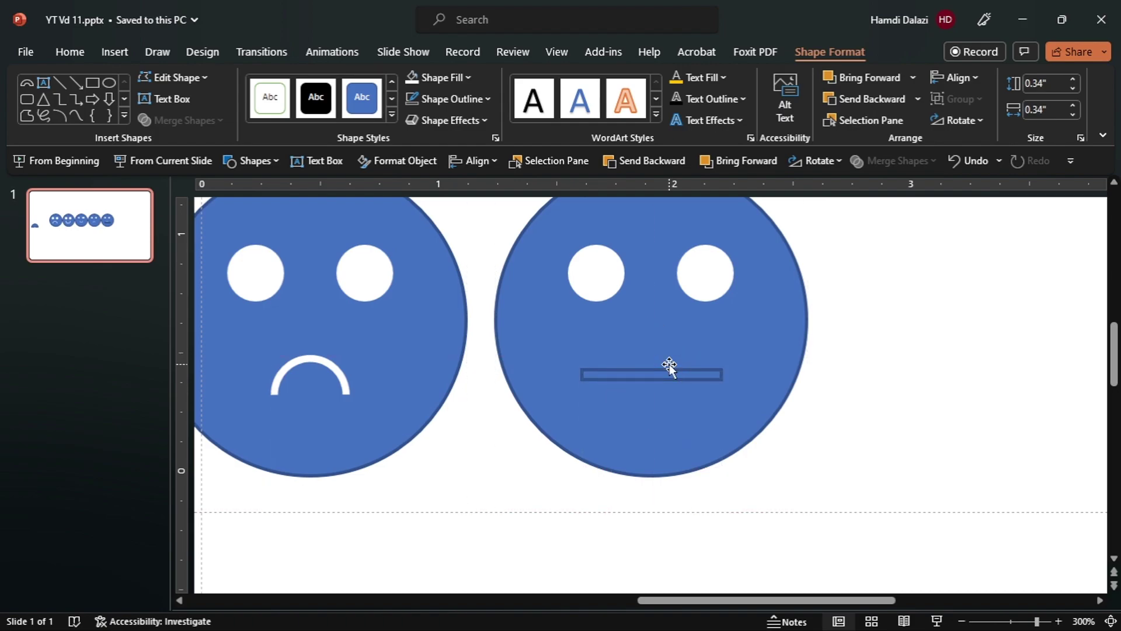
click(669, 371)
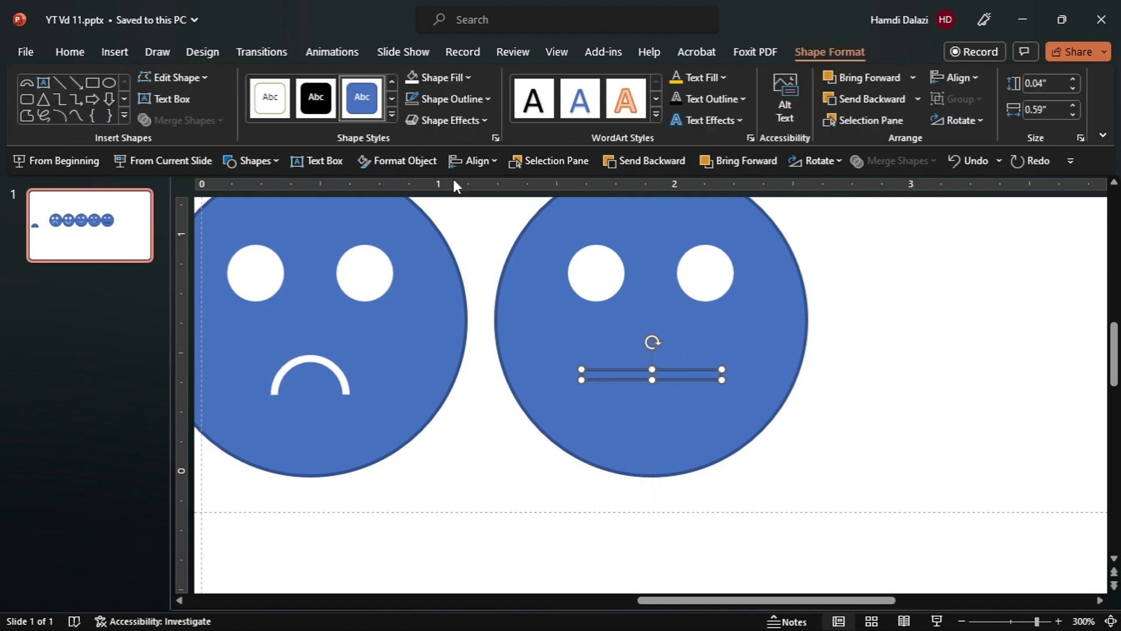
click(414, 82)
scroll(587, 391, down, 6)
click(761, 386)
scroll(745, 322, down, 5)
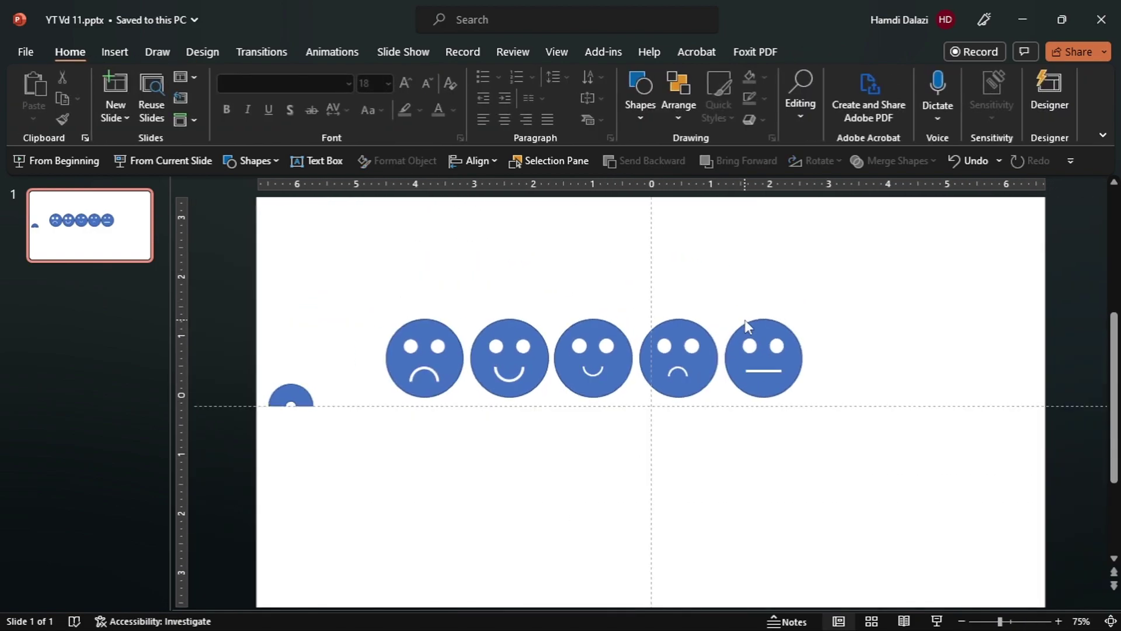
- Duplicate the first sad face and place the copy to its left
drag(361, 307, 486, 453)
key(ctrl+d)
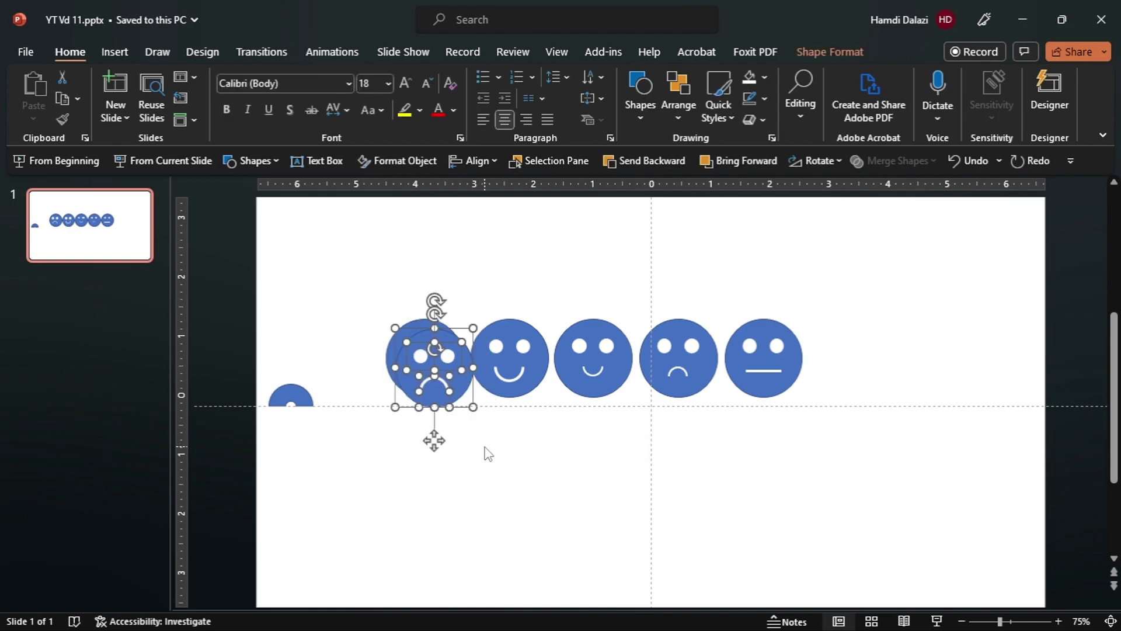
drag(461, 380, 364, 369)
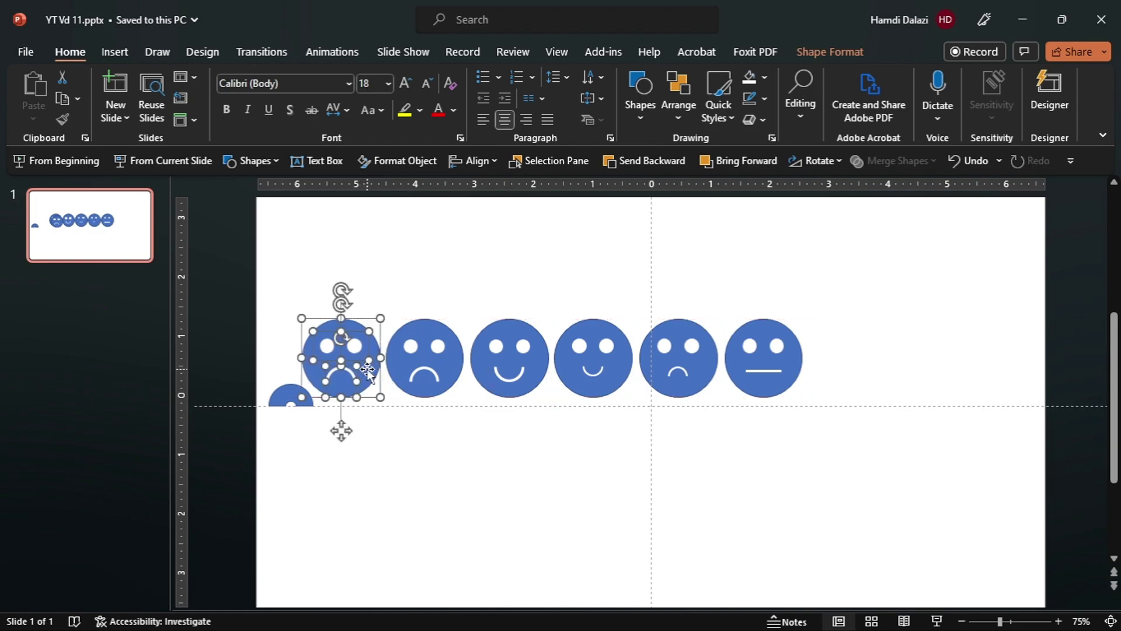
- Delete the copy's frown and move the small semicircle onto that face
scroll(364, 369, up, 8)
click(378, 419)
click(377, 418)
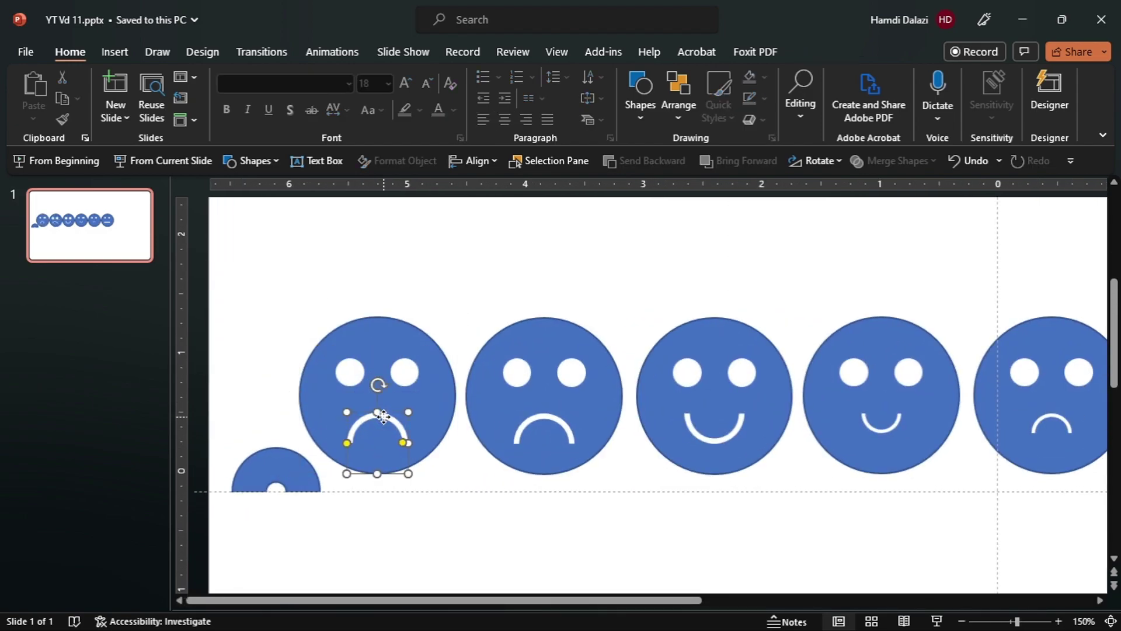
key(Delete)
drag(295, 467, 405, 418)
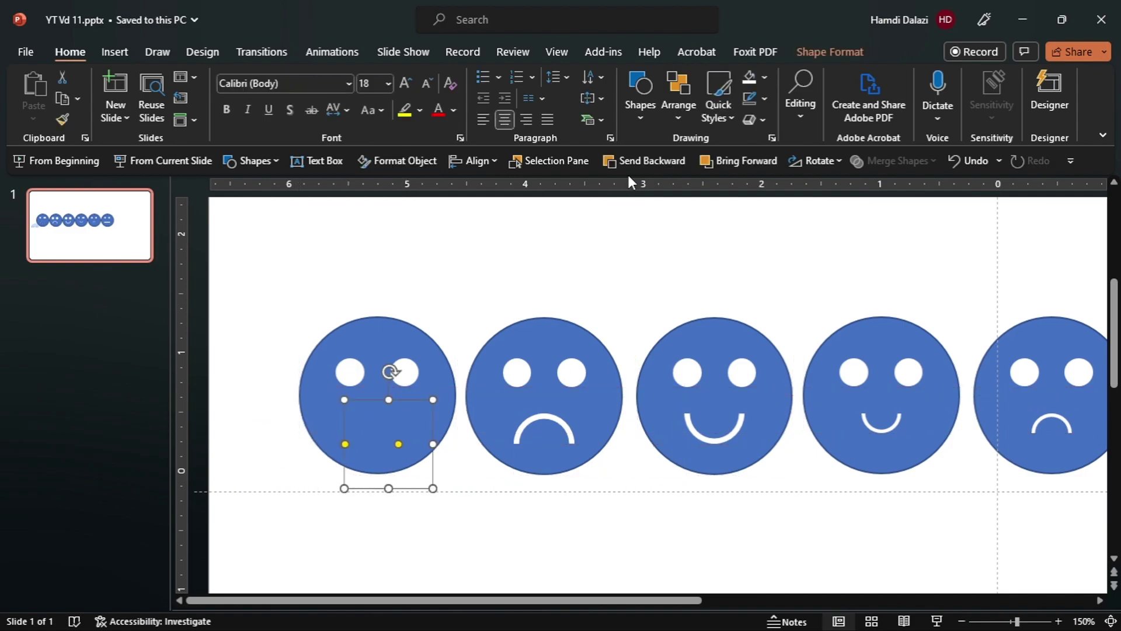
- Bring the semicircle to front, fill it white, and shrink it
click(850, 52)
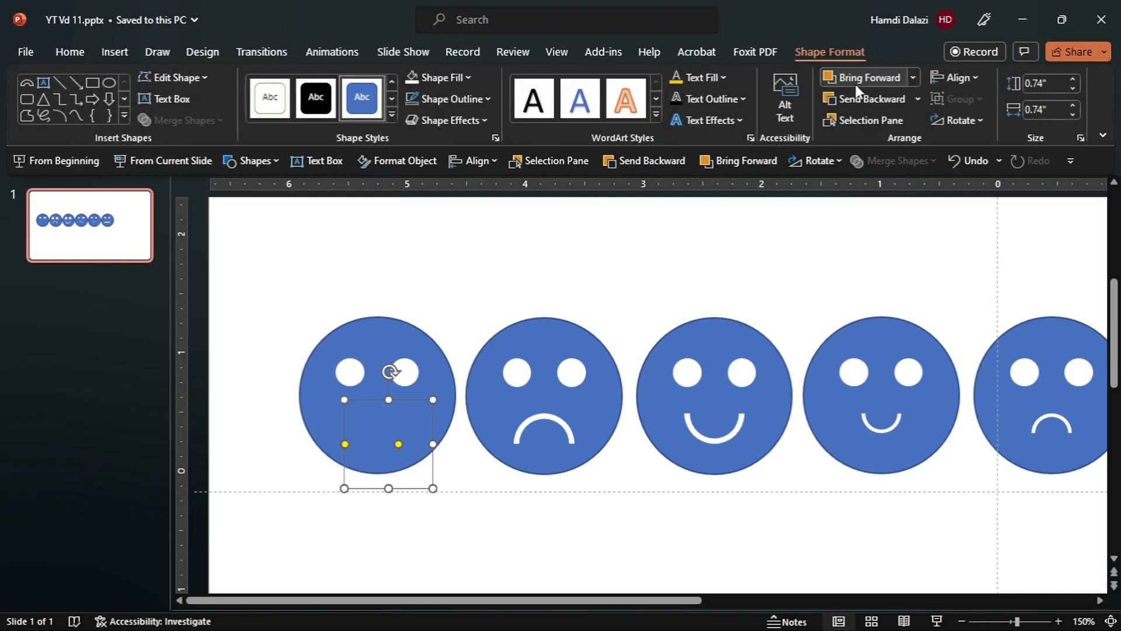
click(911, 75)
click(890, 124)
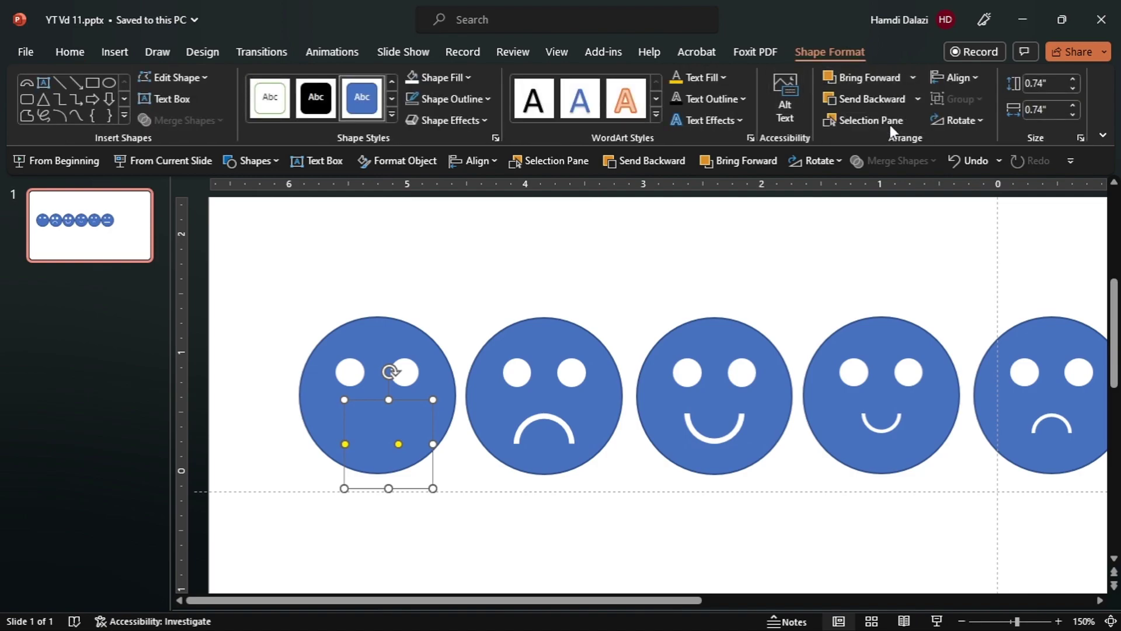
click(409, 84)
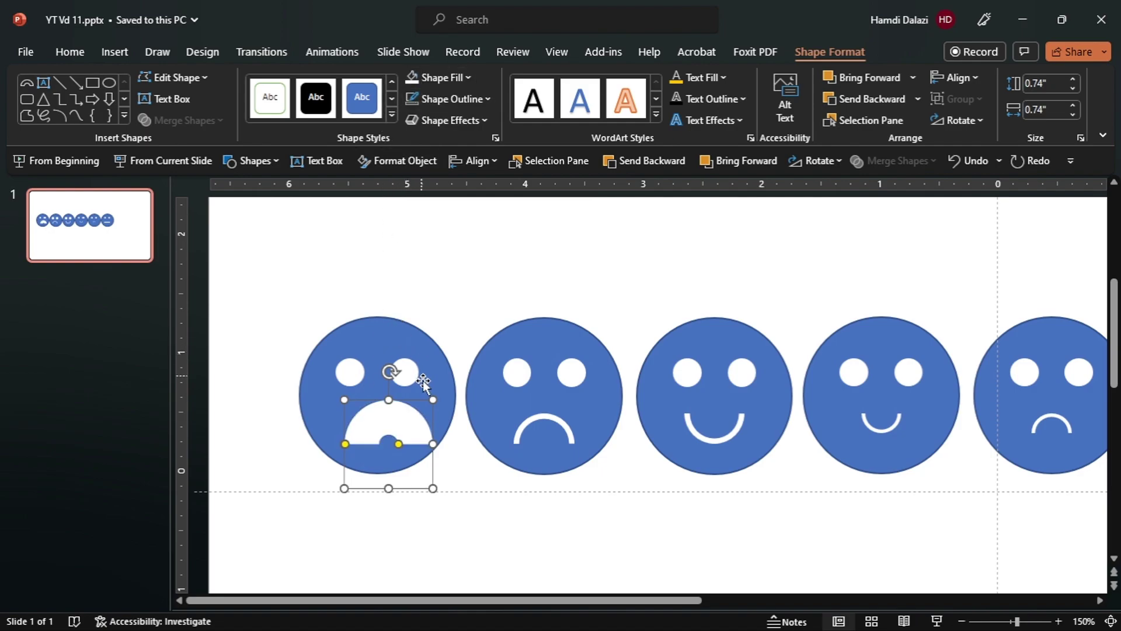
drag(431, 400, 420, 412)
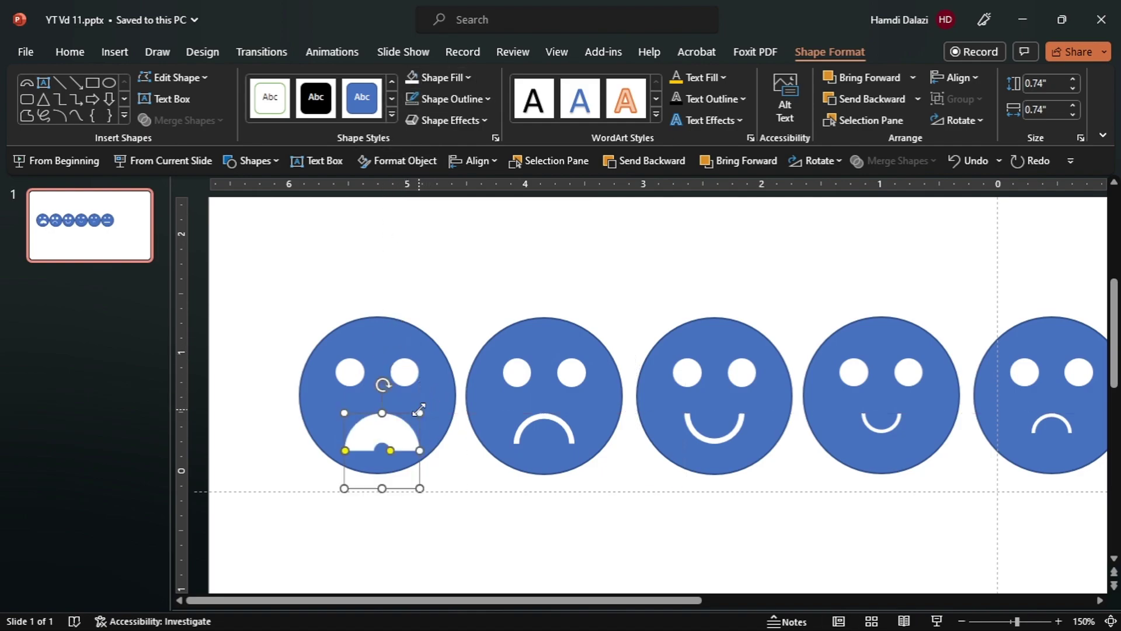
click(552, 420)
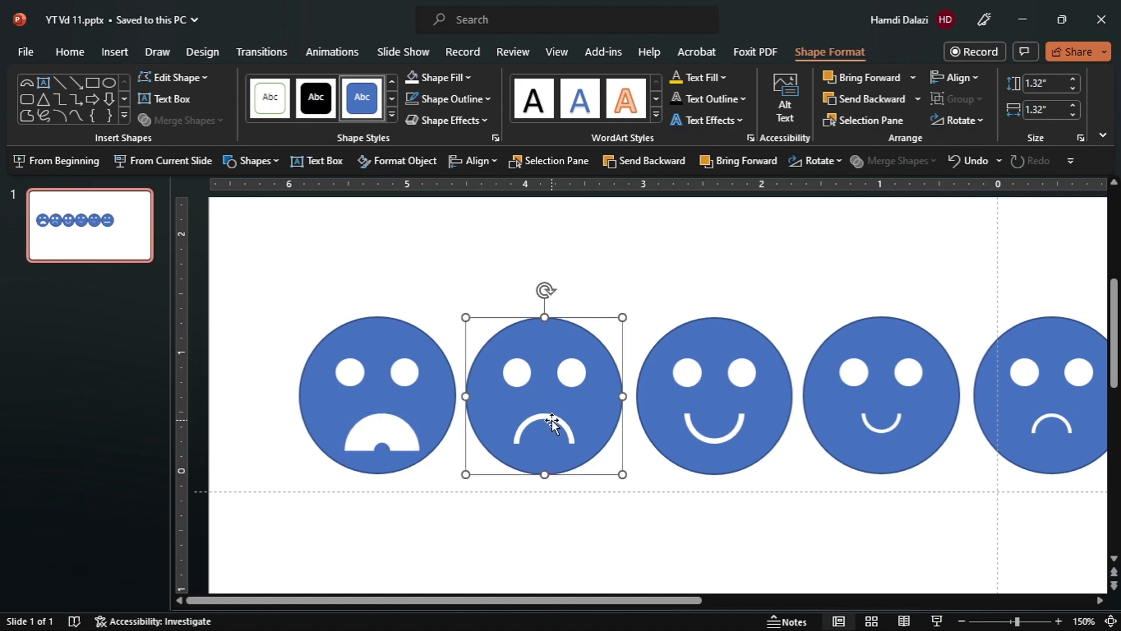
click(542, 414)
key(ctrl+z)
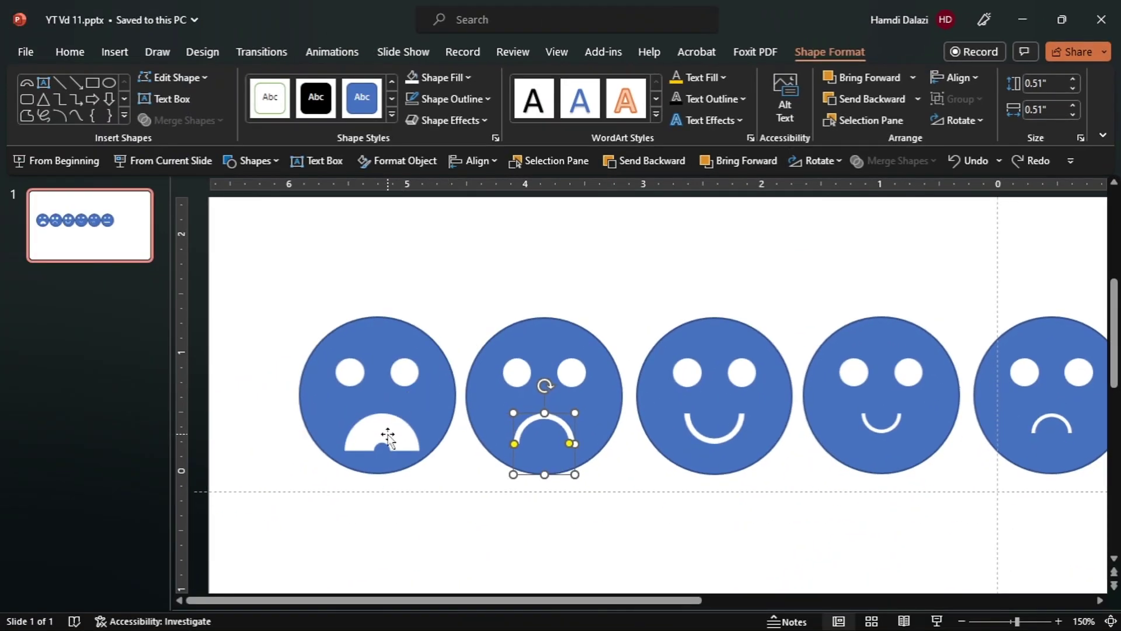
- Size the half-disc mouth to 0.51" by 0.51" and centre it under the eyes
click(388, 437)
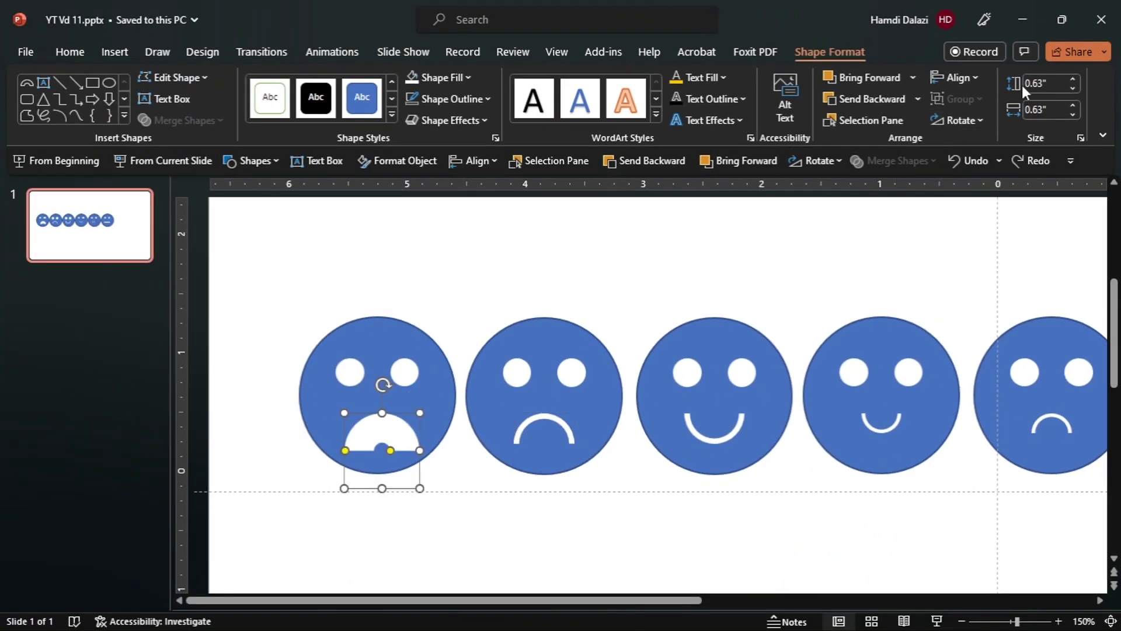
click(1046, 83)
key(BackSpace)
text(0.51)
click(1058, 115)
key(BackSpace)
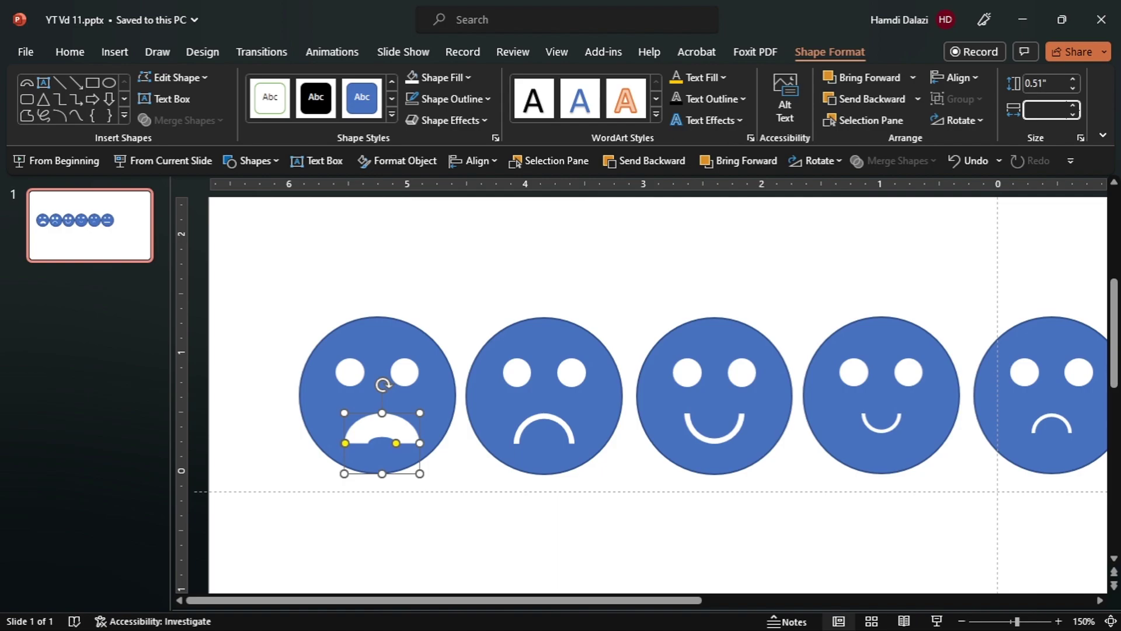
text(0.51)
key(Return)
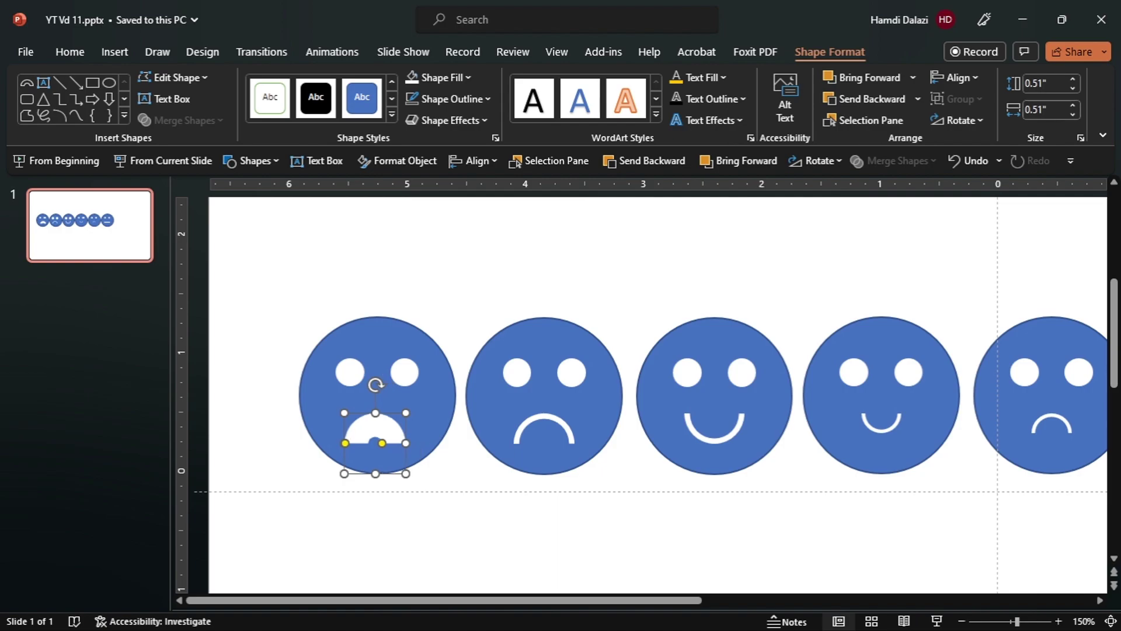
drag(397, 426, 389, 428)
shift+click(416, 421)
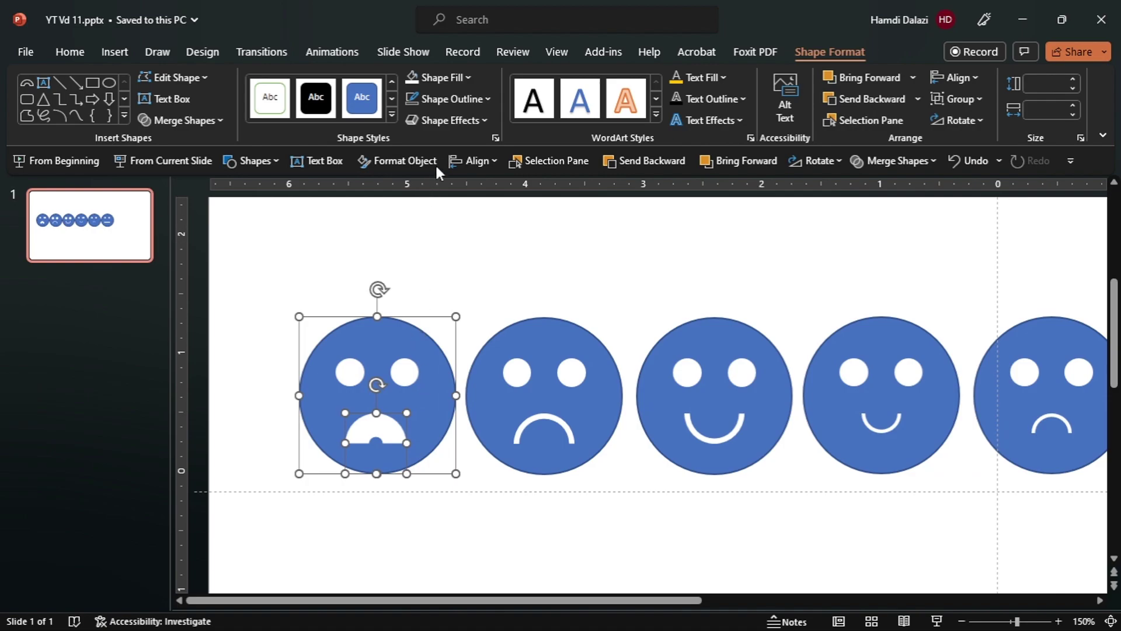
- Centre the mouth horizontally on the leftmost face
click(471, 160)
click(496, 209)
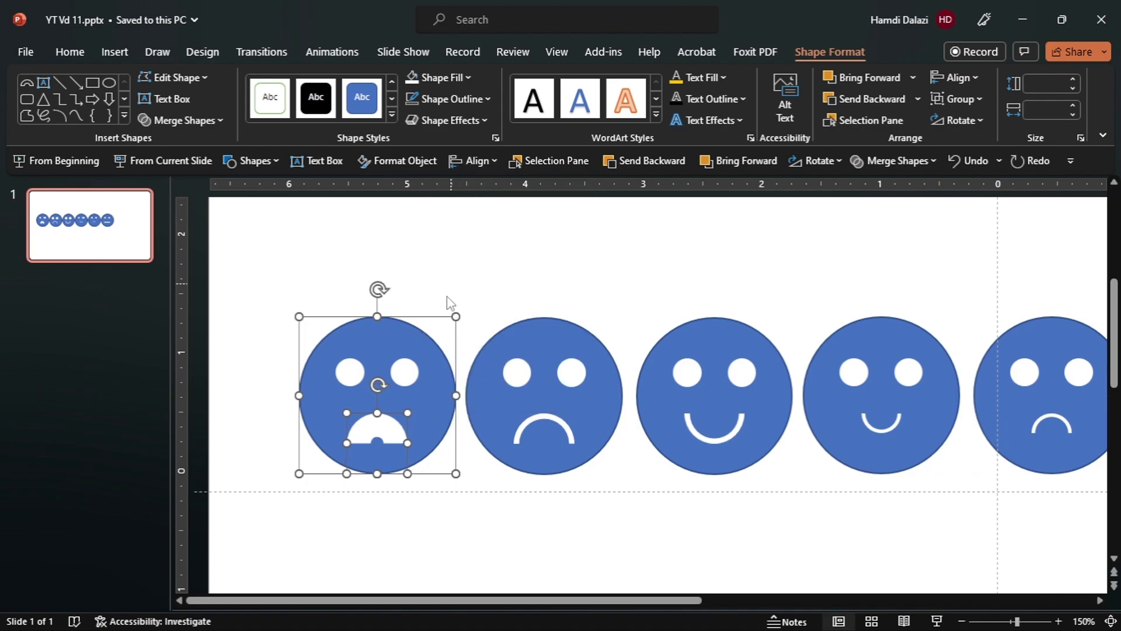
click(451, 288)
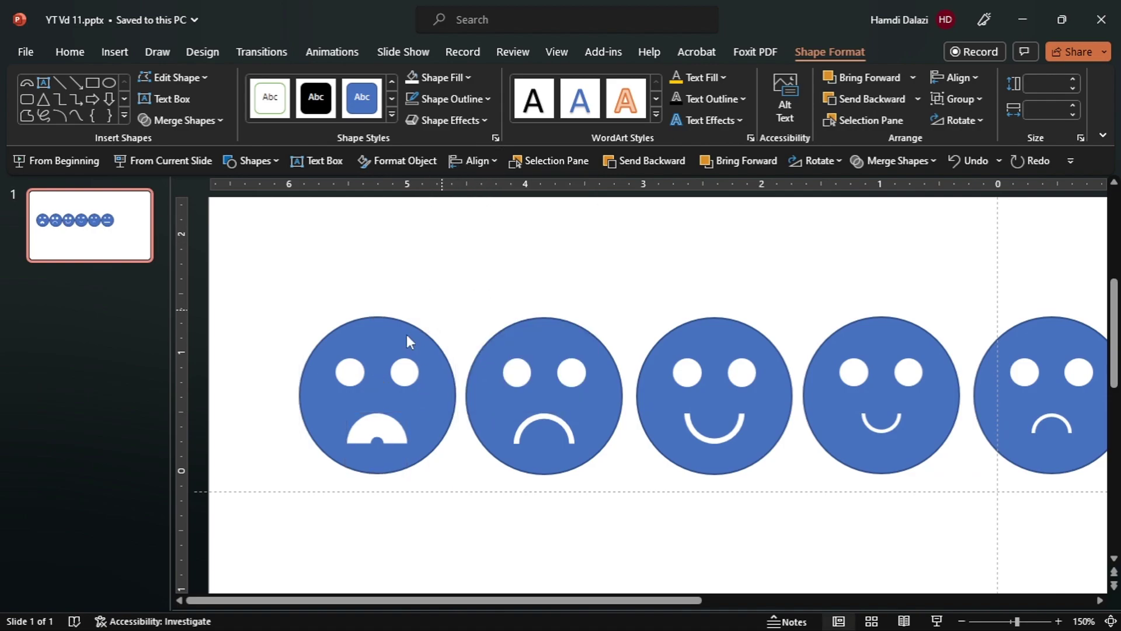
- Draw a thin, slanted white rectangle as an eyebrow over the left eye
click(278, 161)
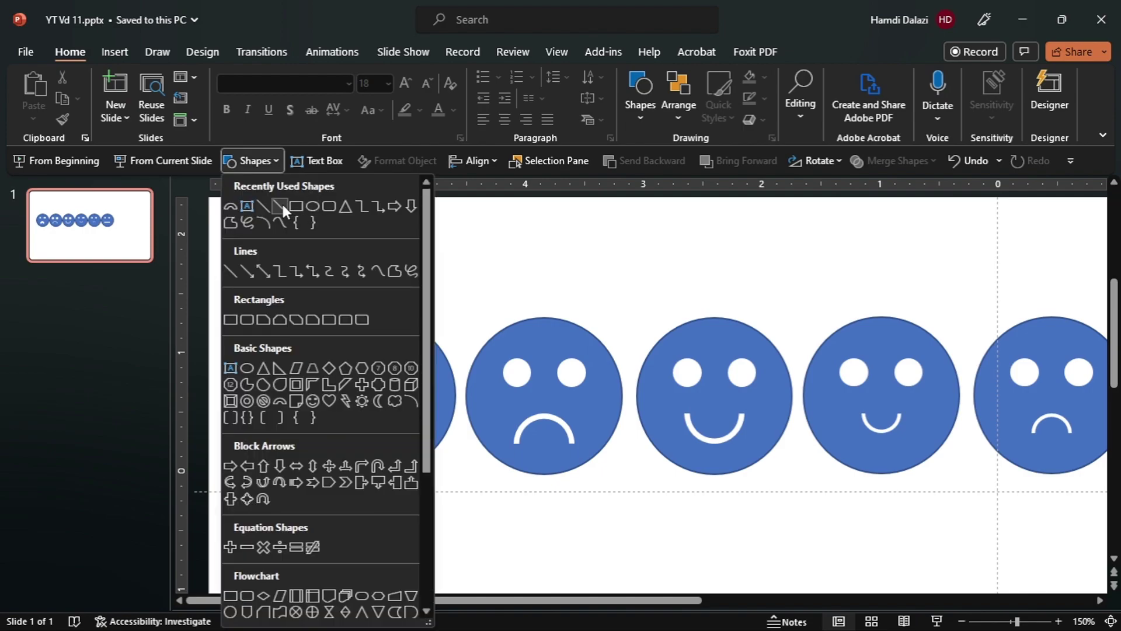
click(298, 205)
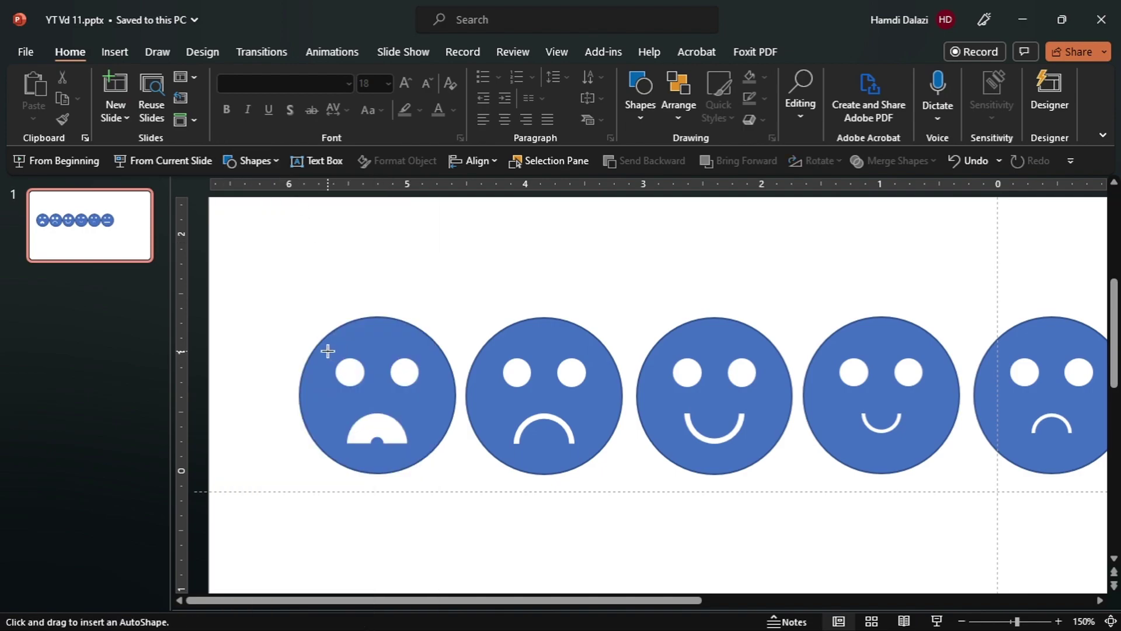
drag(327, 350, 356, 357)
scroll(358, 355, up, 2)
scroll(387, 358, up, 5)
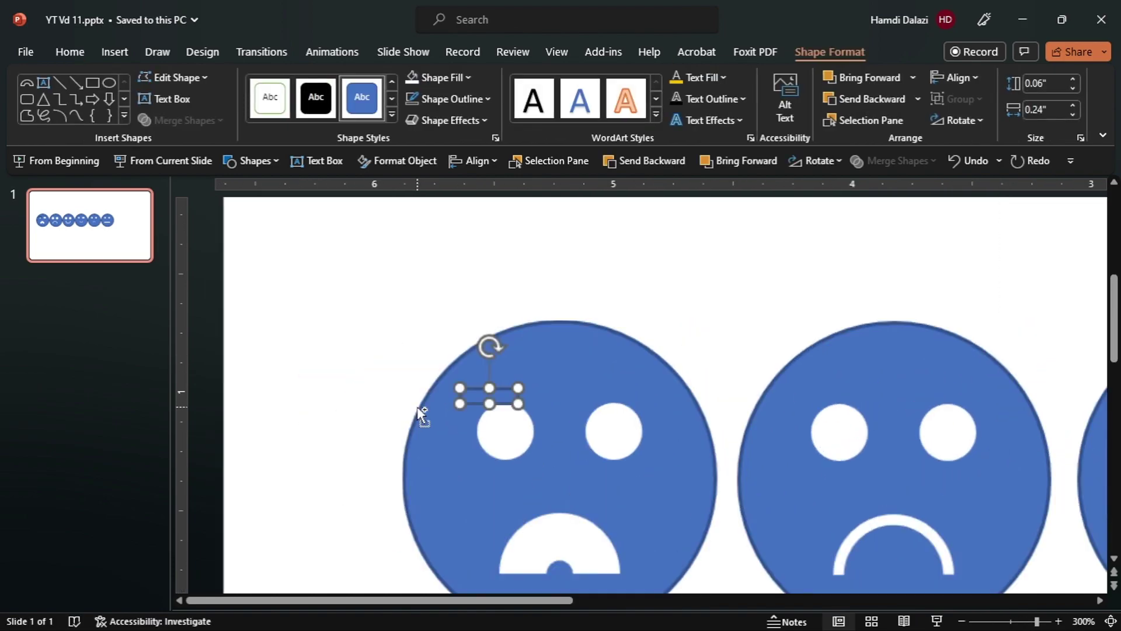
drag(588, 403, 588, 402)
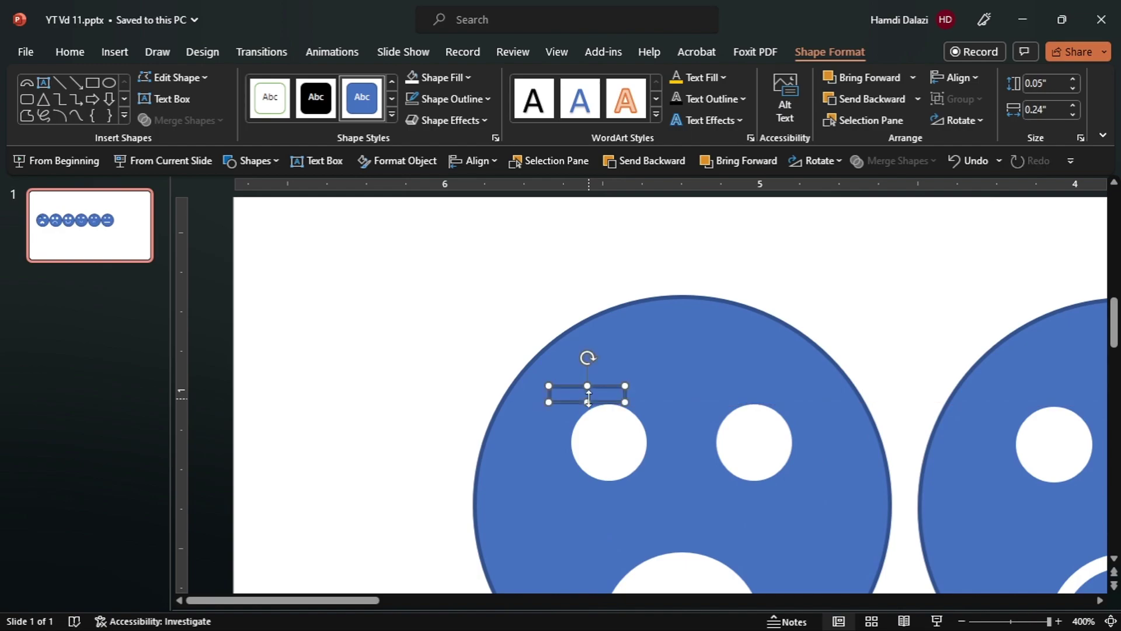
drag(589, 358, 613, 359)
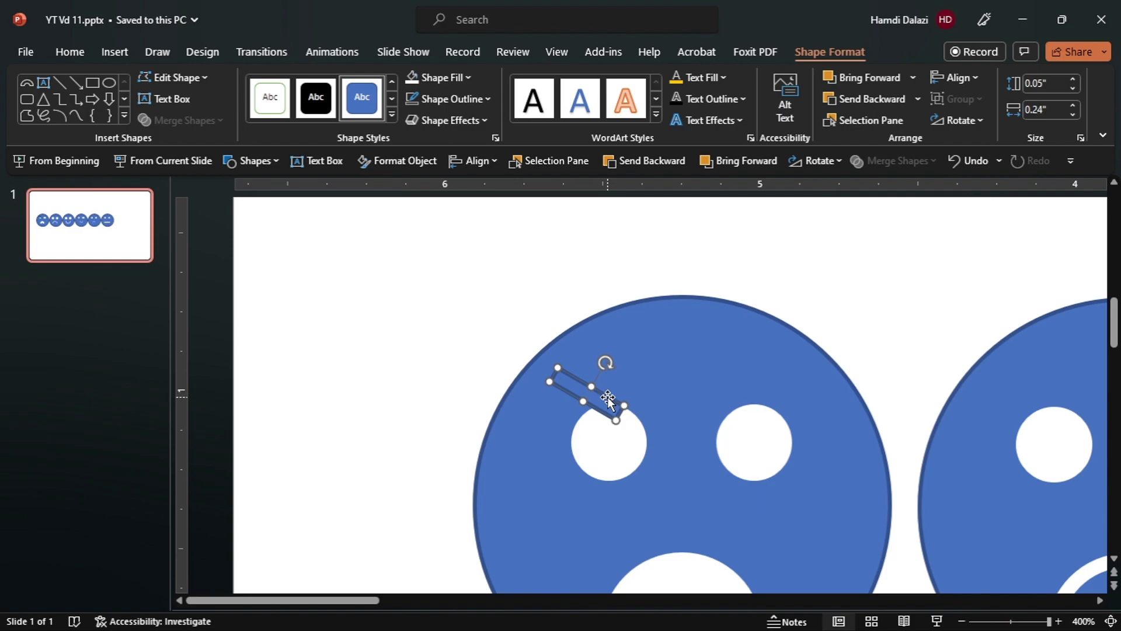
click(412, 78)
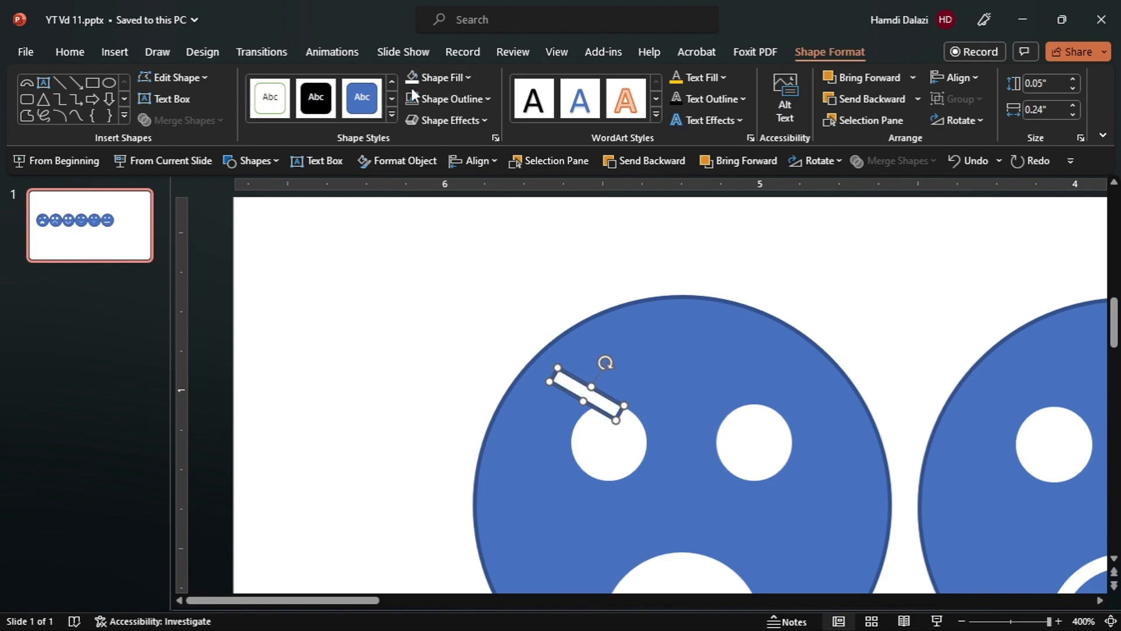
drag(612, 408, 618, 415)
key(Escape)
- Ungroup the eyes, then duplicate the eyebrow, flip it horizontally, and place it above the right eye
click(619, 466)
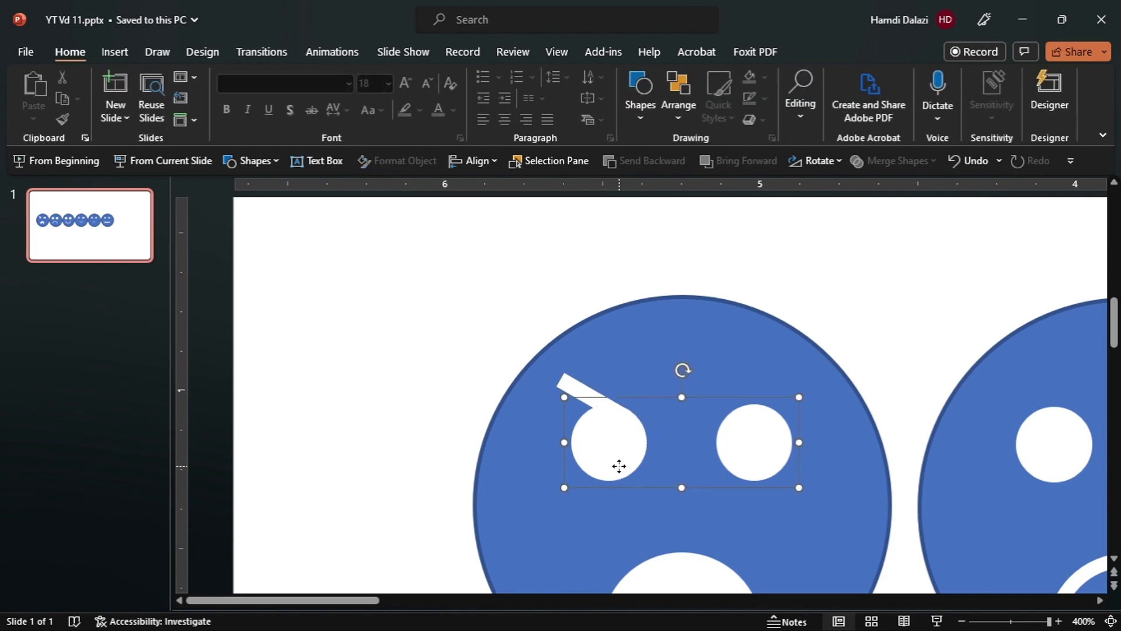
key(ctrl+shift+g)
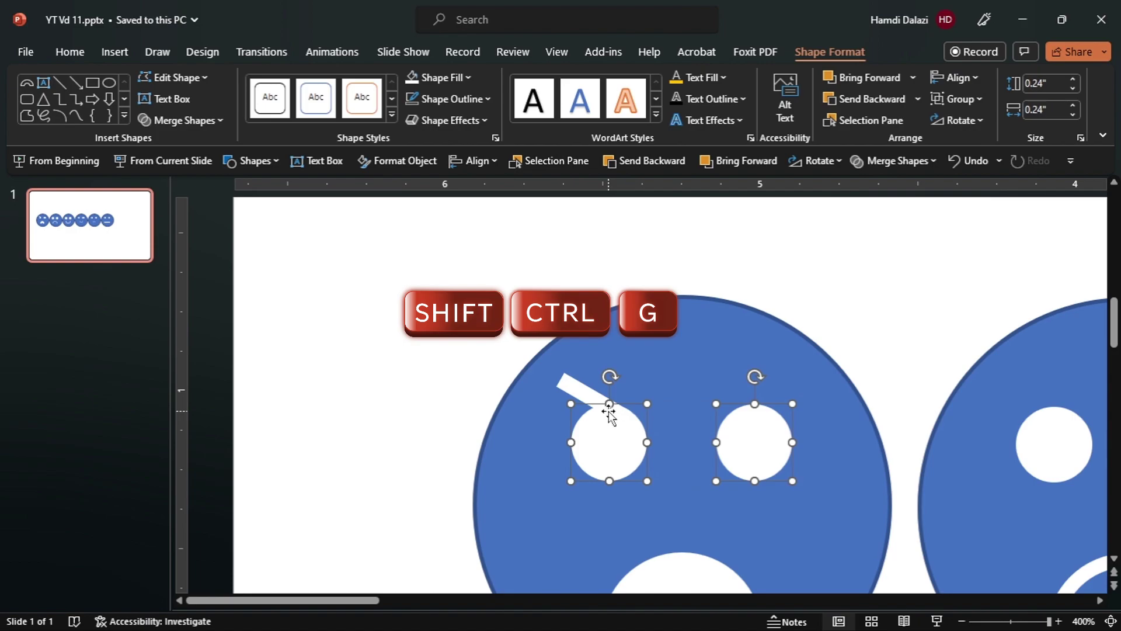
key(Escape)
click(625, 431)
click(591, 394)
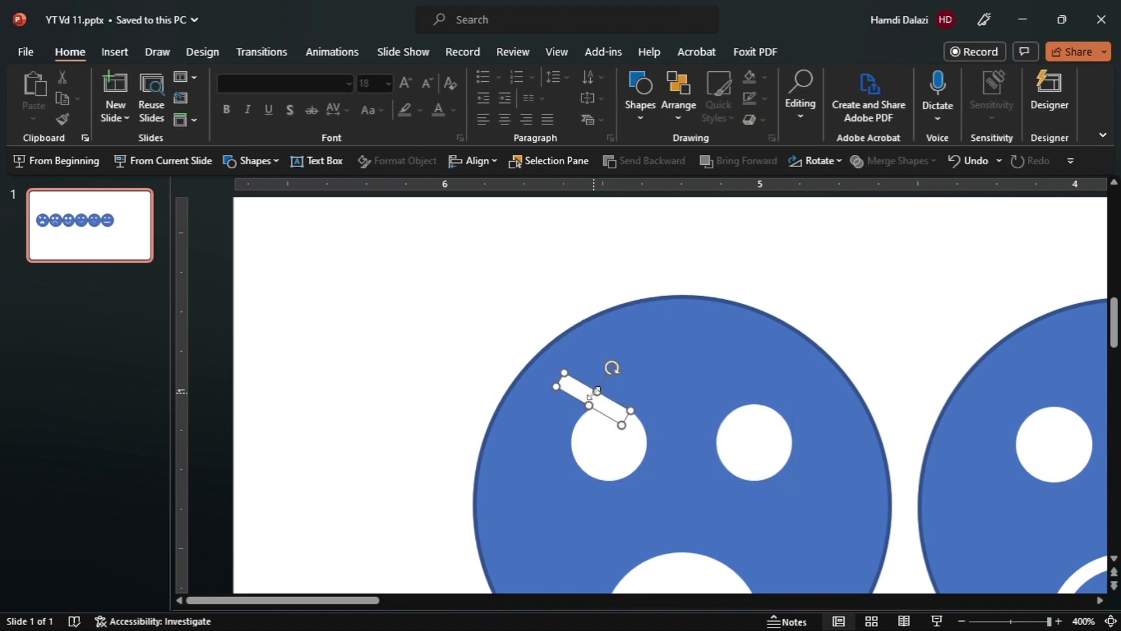
key(ctrl+d)
click(834, 160)
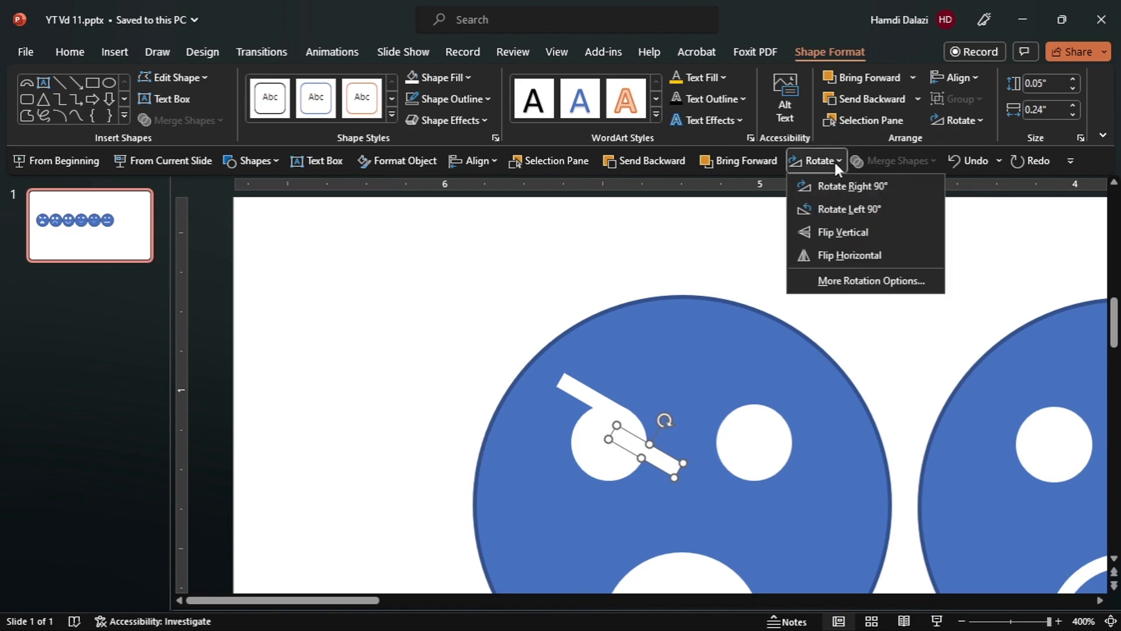
click(867, 250)
drag(669, 440, 793, 385)
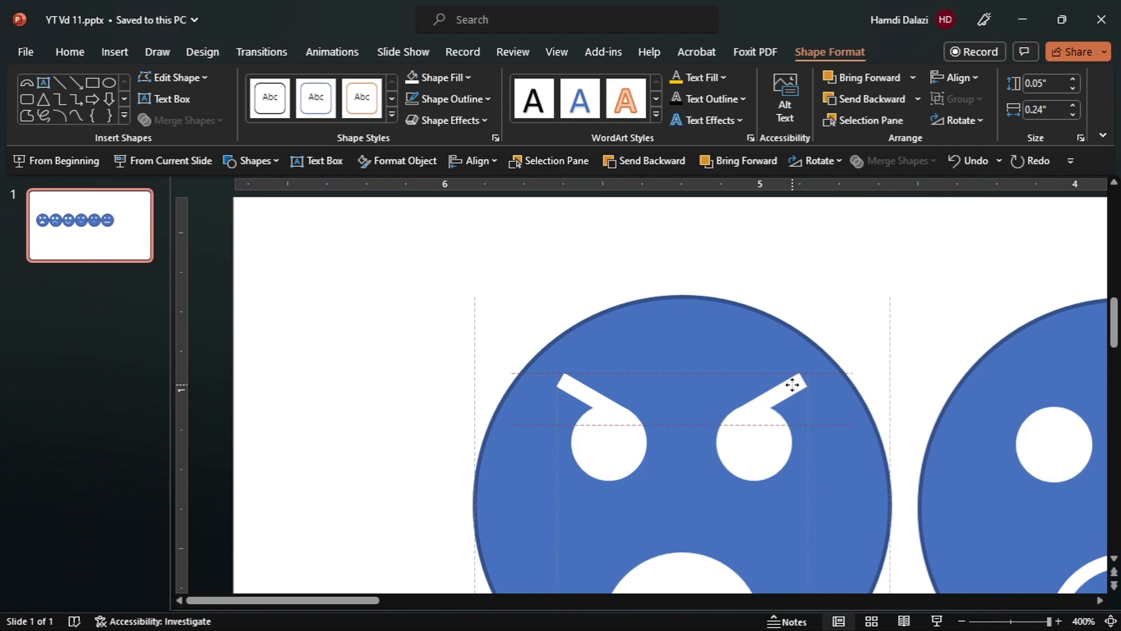
drag(792, 385, 793, 385)
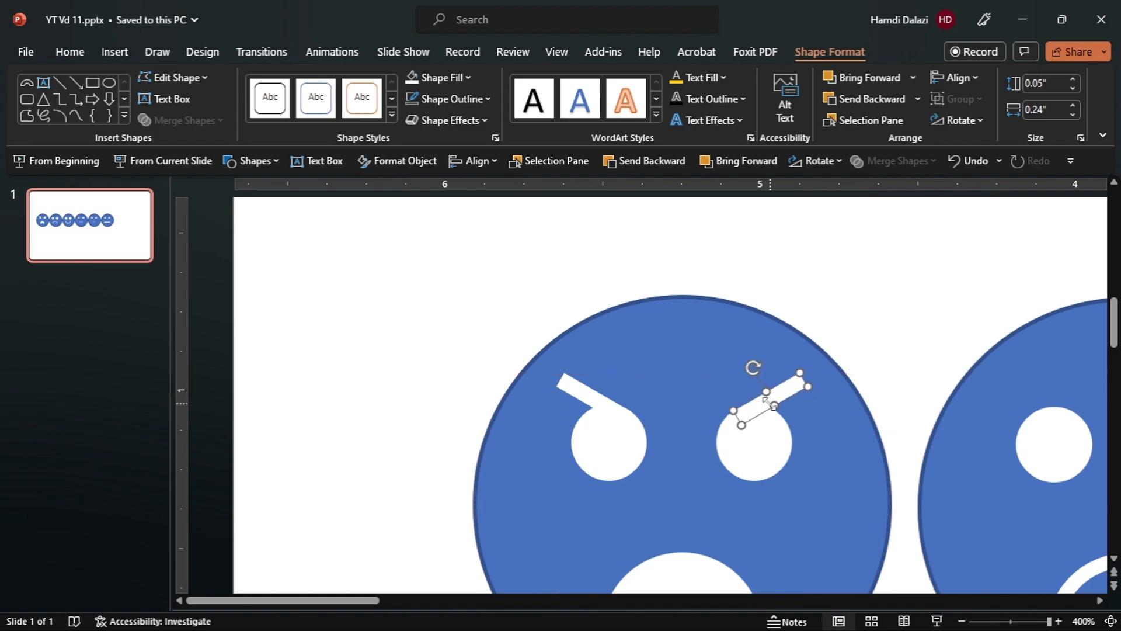
key(Escape)
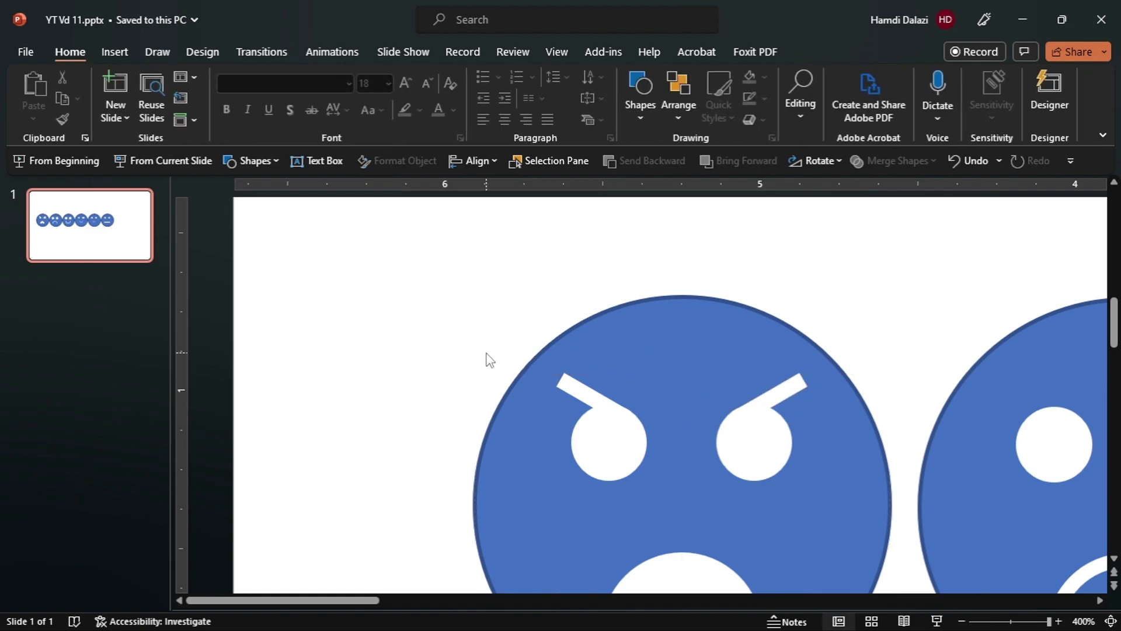
scroll(476, 359, down, 5)
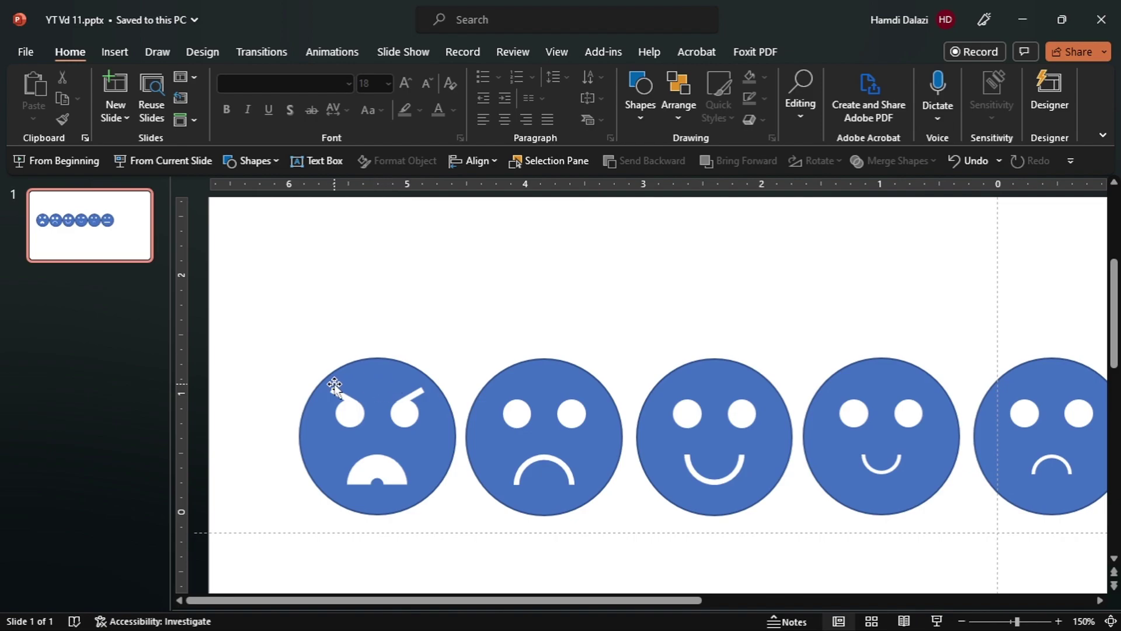
- Fill the first three faces dark red, red and green
click(370, 377)
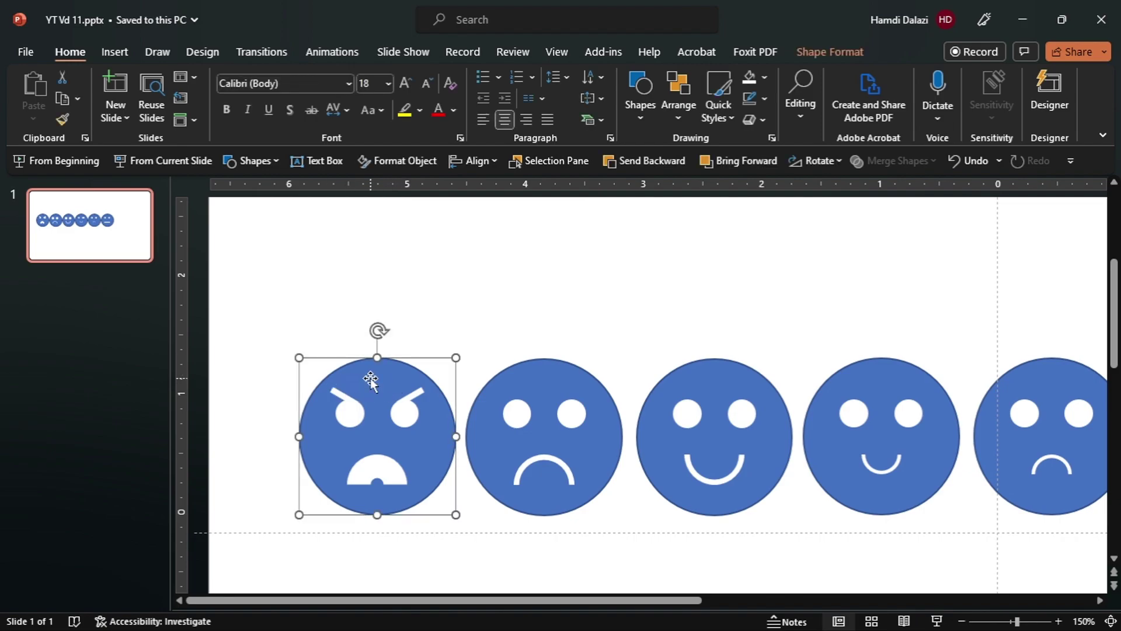
click(824, 53)
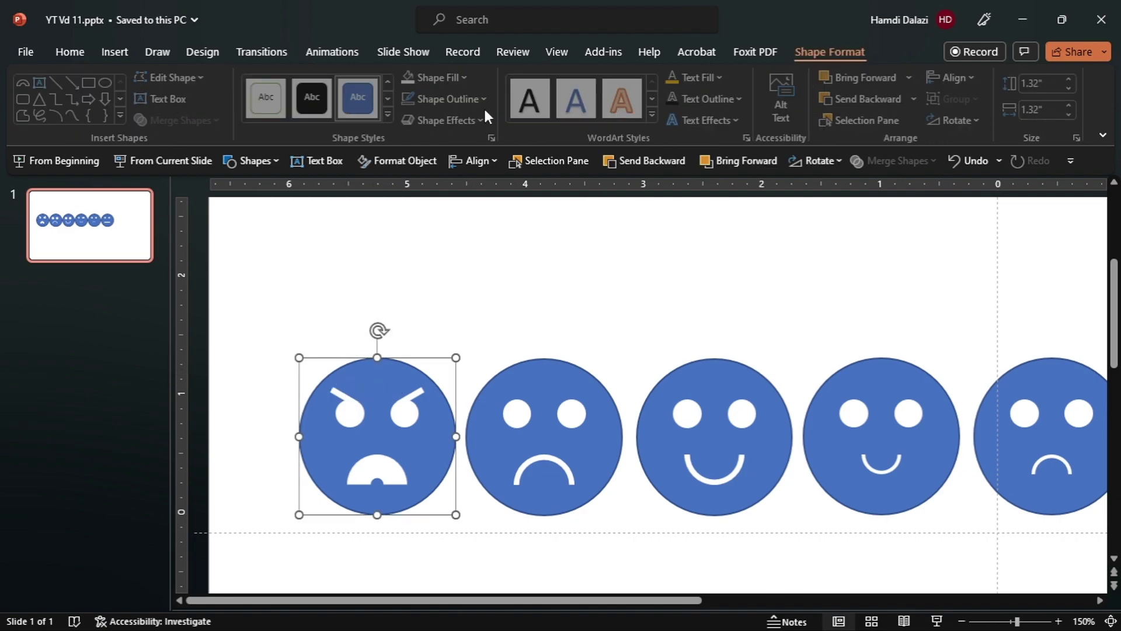
click(453, 84)
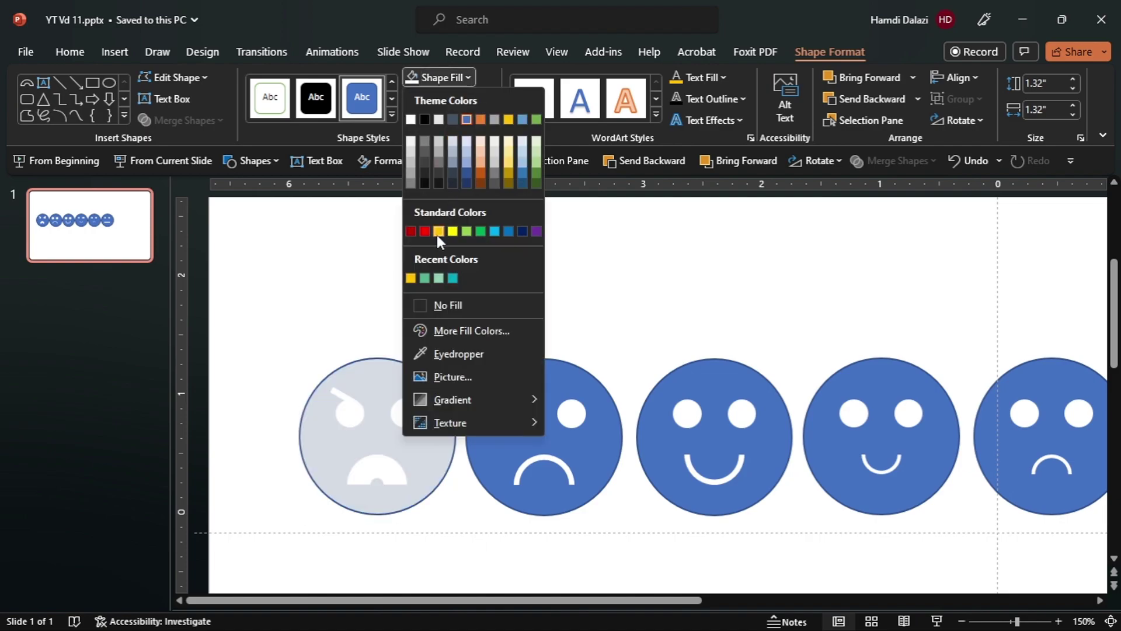
click(411, 230)
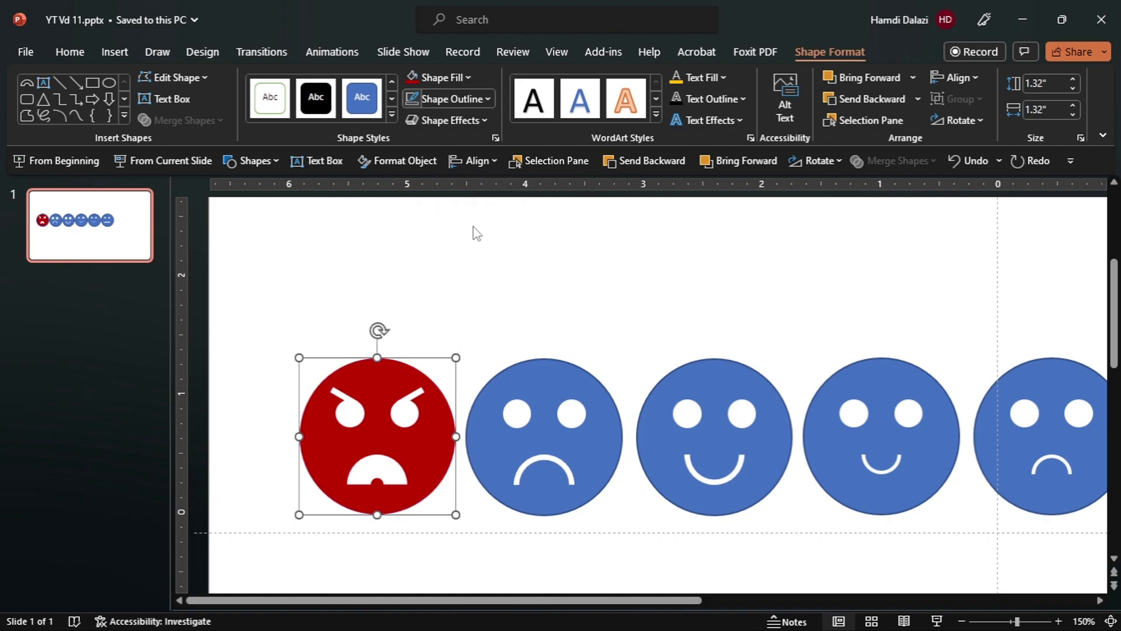
click(584, 388)
click(442, 77)
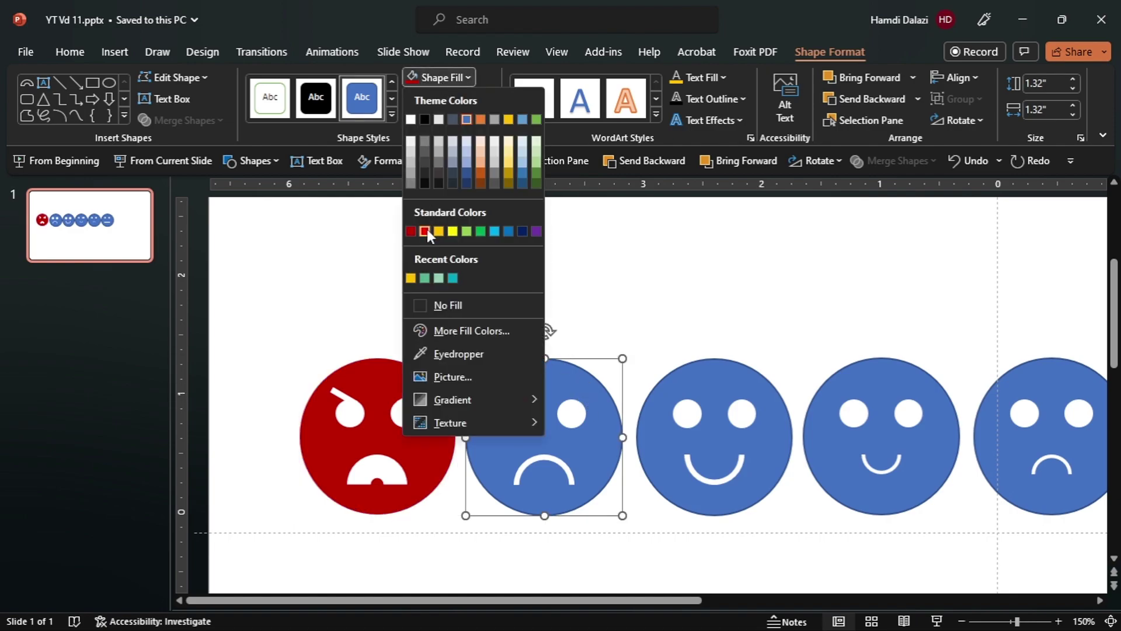
click(424, 230)
click(714, 403)
click(442, 77)
click(438, 230)
click(442, 77)
- Fill the fourth, fifth and sixth faces light green, orange and yellow
click(477, 230)
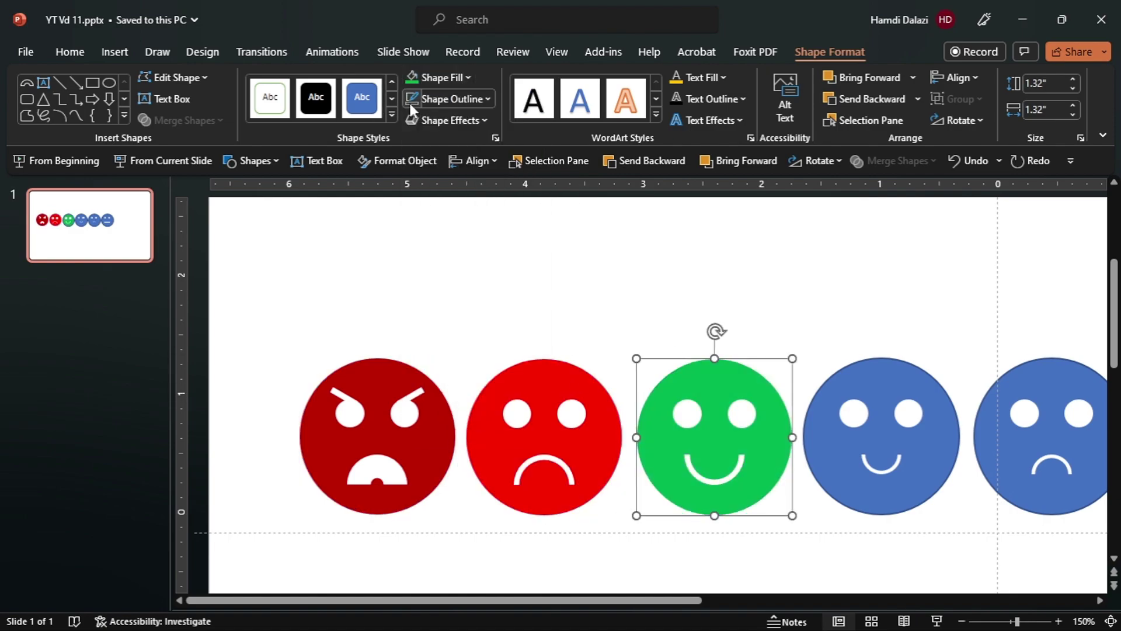
click(881, 402)
click(442, 77)
click(464, 230)
scroll(578, 450, right, 5)
click(578, 450)
click(442, 77)
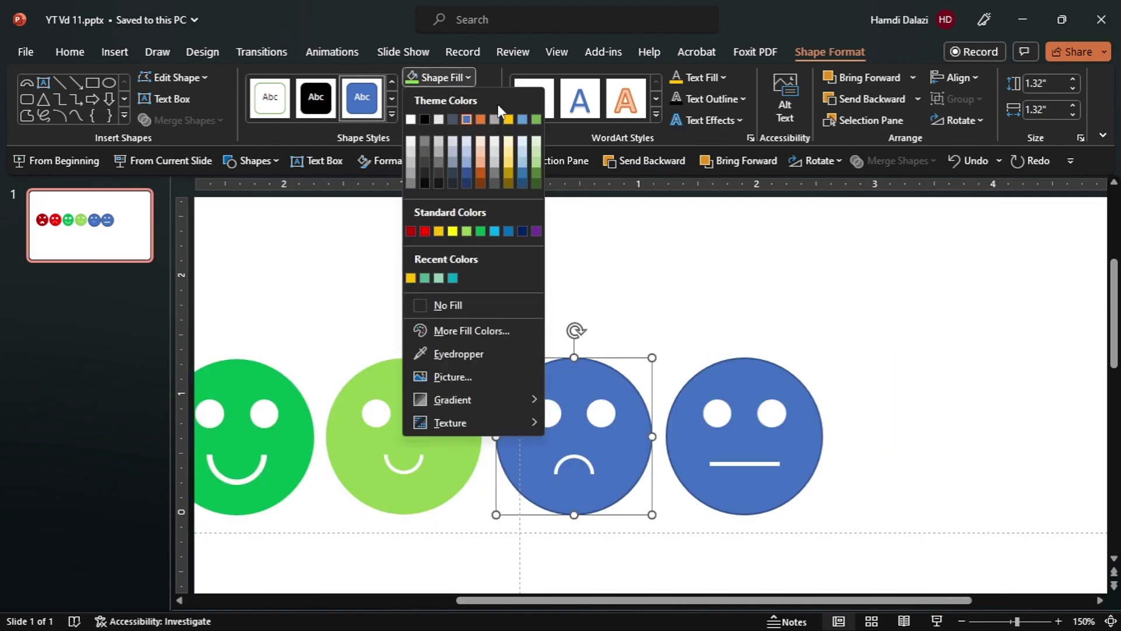
click(480, 119)
click(744, 409)
click(442, 77)
click(438, 231)
scroll(625, 336, down, 5)
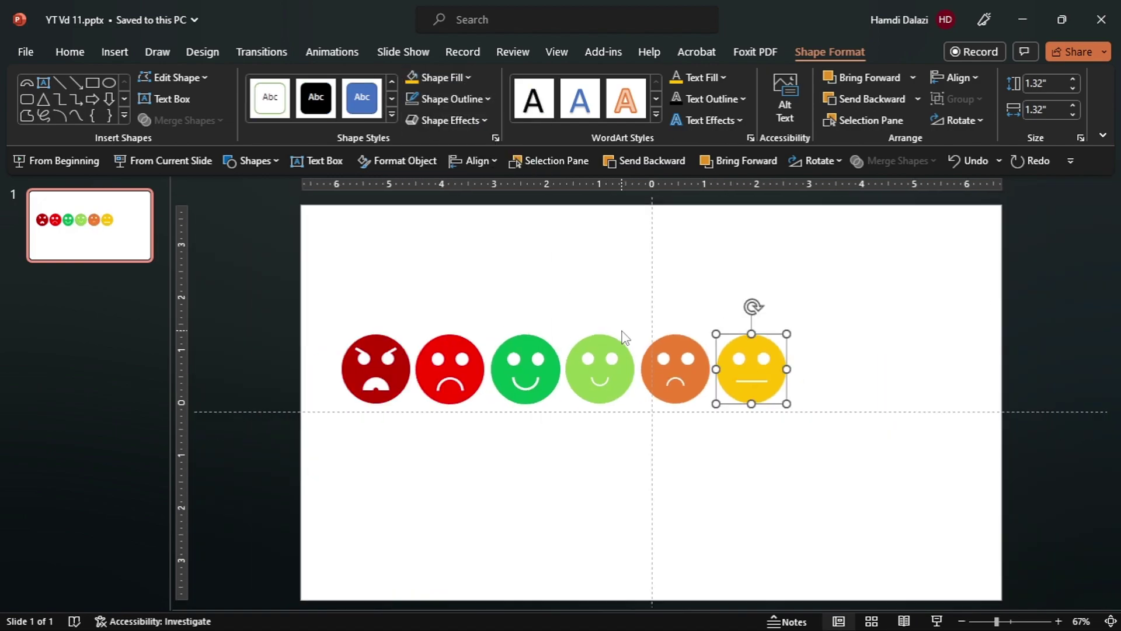
drag(849, 289, 713, 459)
- Group the yellow, orange, light green and green faces each with their eyes and mouth
key(ctrl+g)
drag(629, 296, 725, 450)
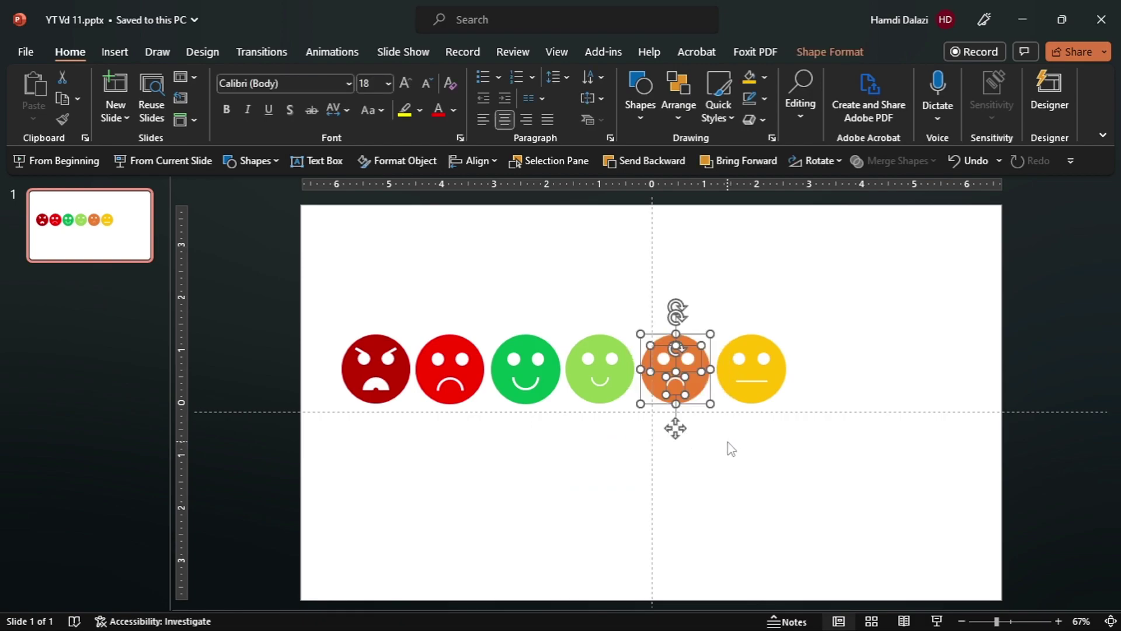
key(ctrl+g)
drag(552, 317, 656, 451)
key(ctrl+g)
drag(484, 302, 584, 444)
key(ctrl+g)
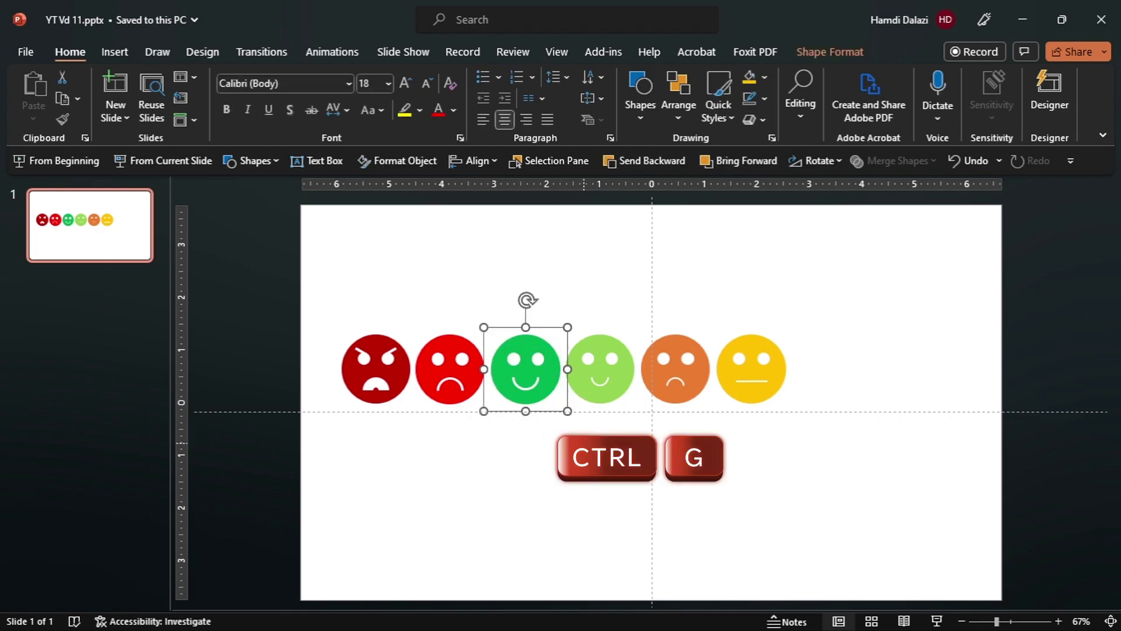
- Group the red and dark red faces each with their features
click(407, 315)
drag(445, 345, 510, 443)
key(ctrl+g)
drag(328, 304, 426, 443)
key(ctrl+g)
right_click(451, 450)
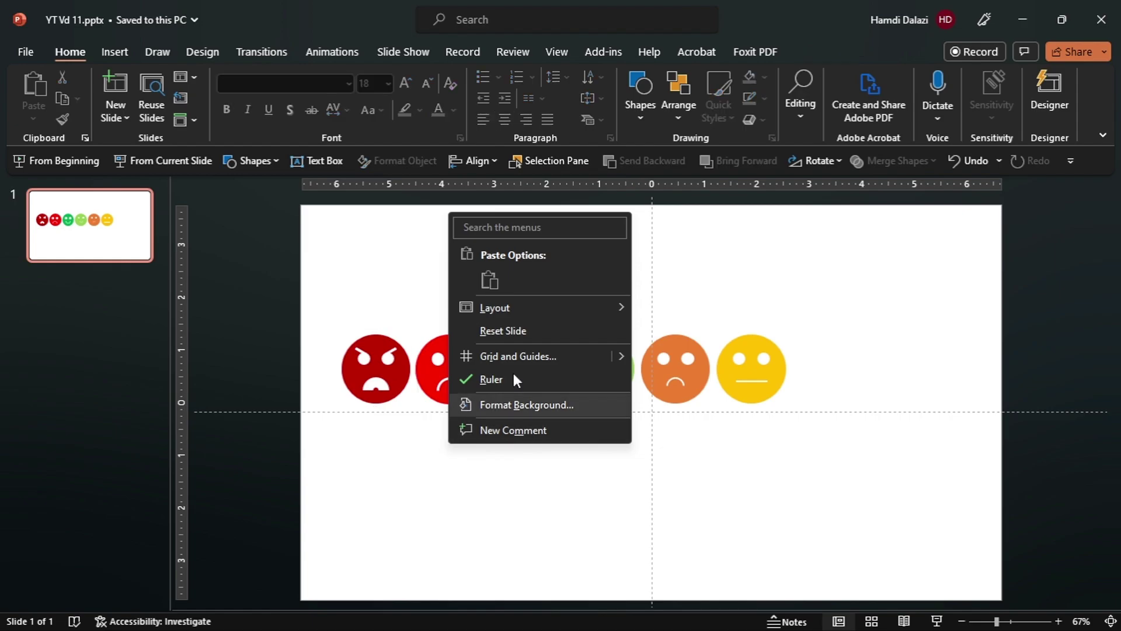
- Turn off 'Display drawing guides on screen' in Grid and Guides
click(545, 353)
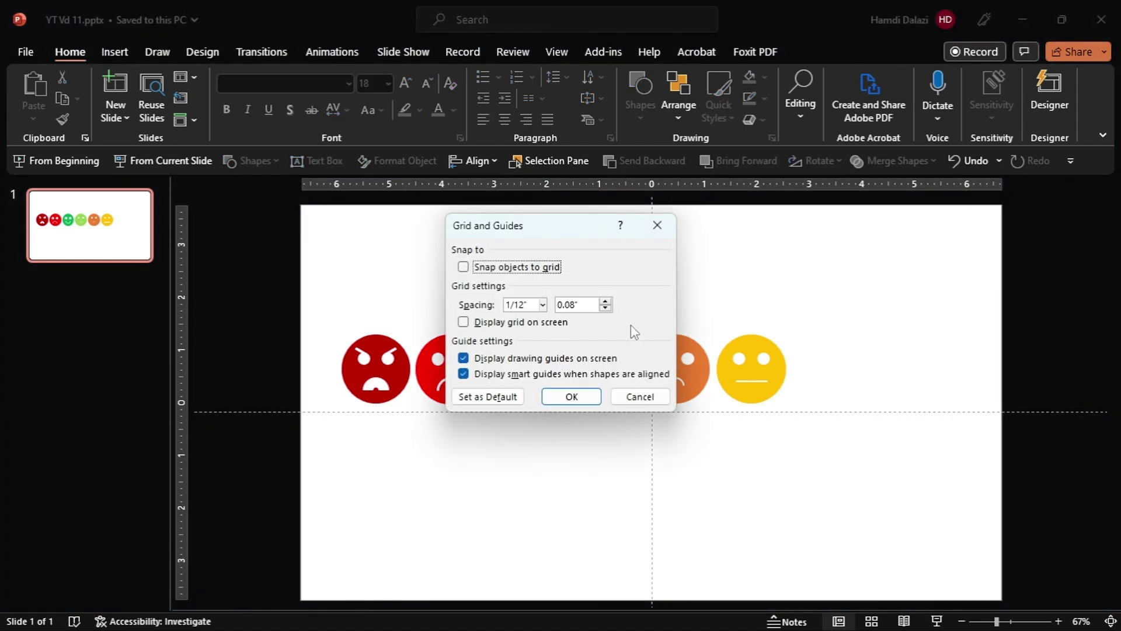
click(465, 359)
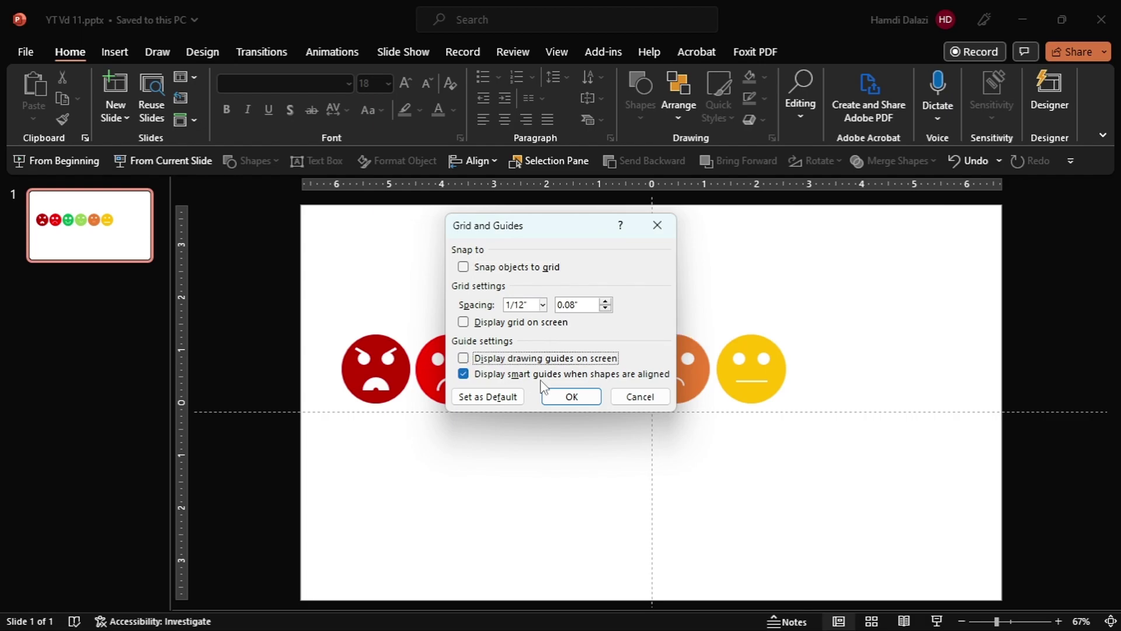
click(571, 396)
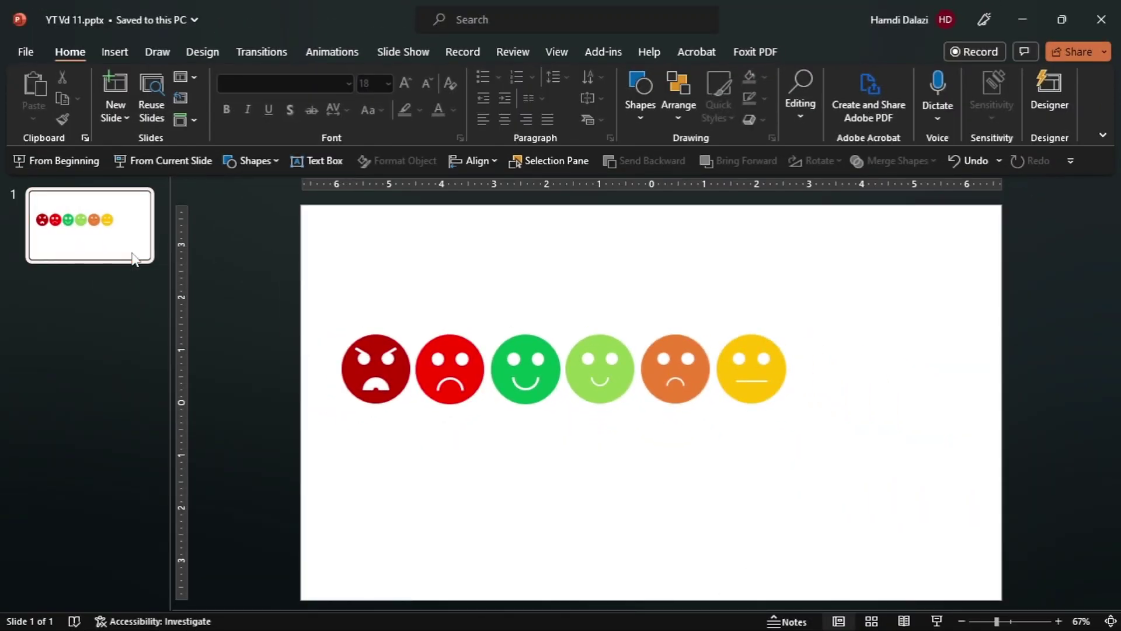
- Add a new slide 2 and insert a Pie > Doughnut chart on it
right_click(133, 257)
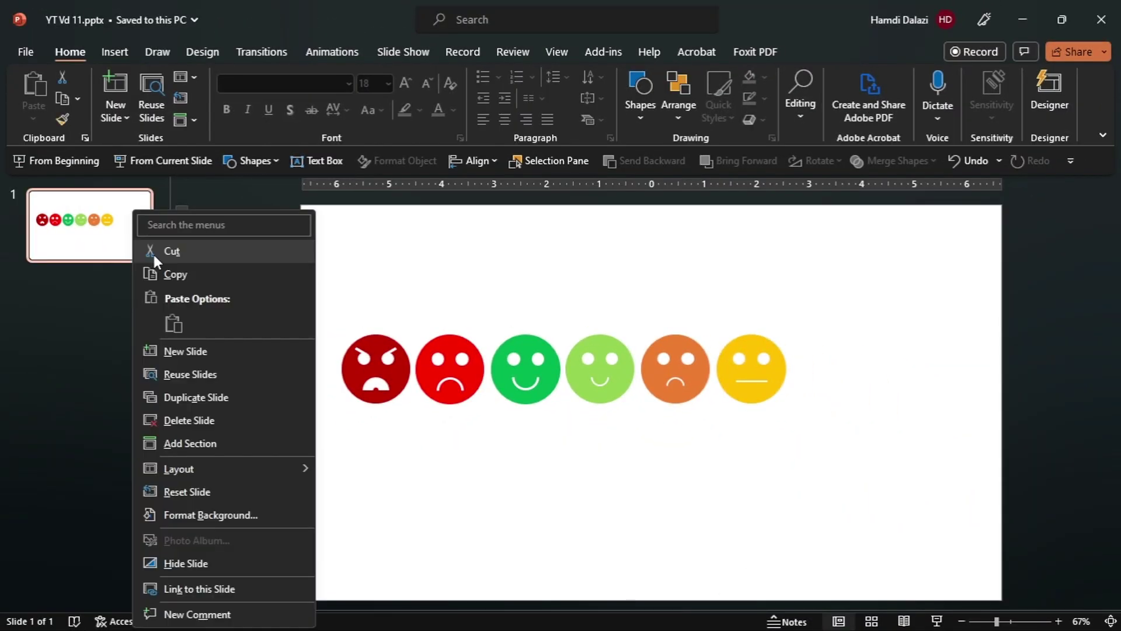
click(197, 348)
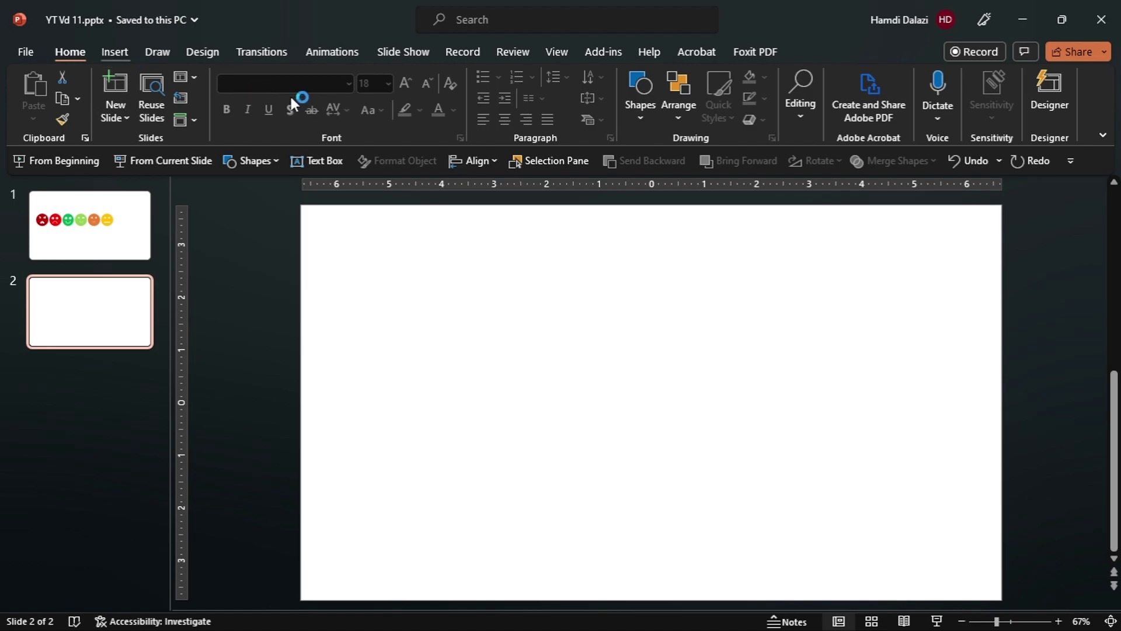
scroll(454, 143, down, 1)
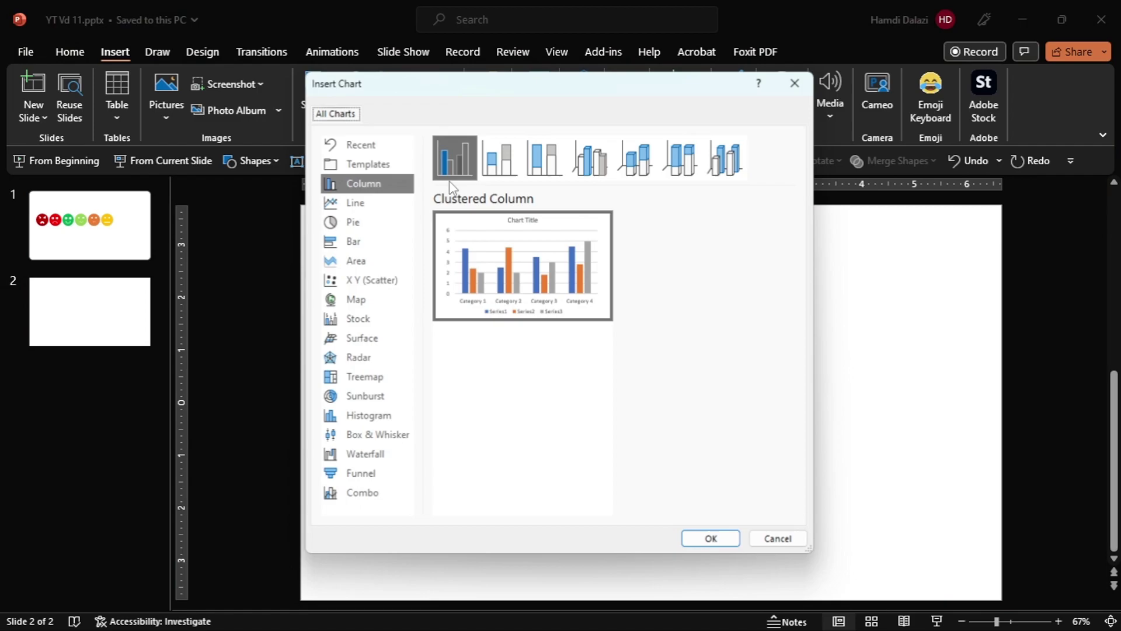
click(352, 224)
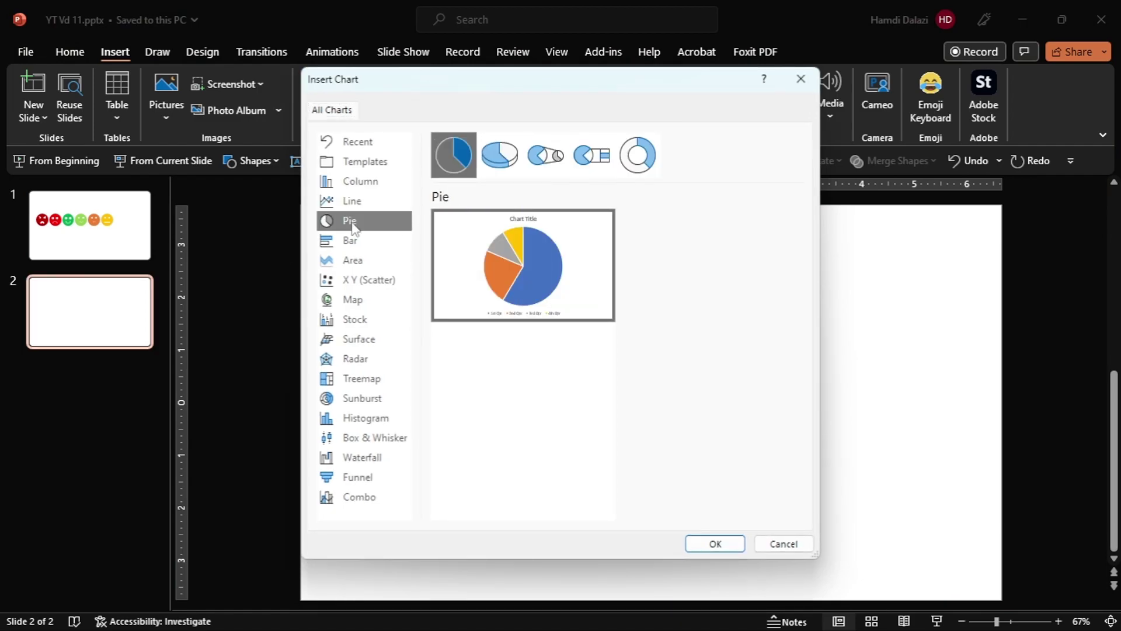
click(645, 159)
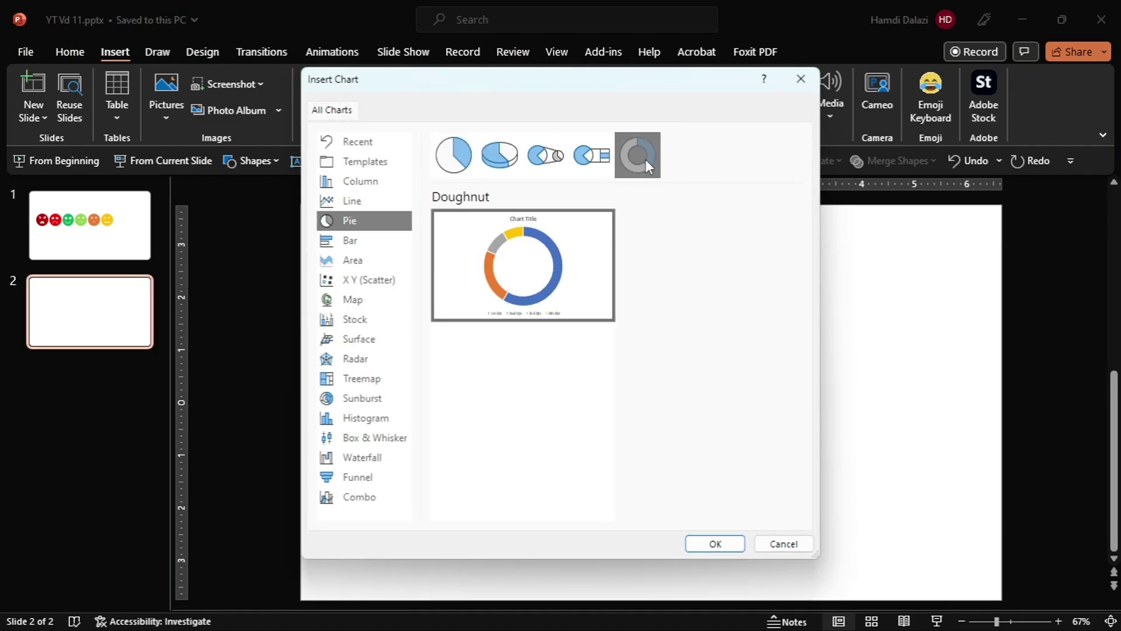
click(735, 544)
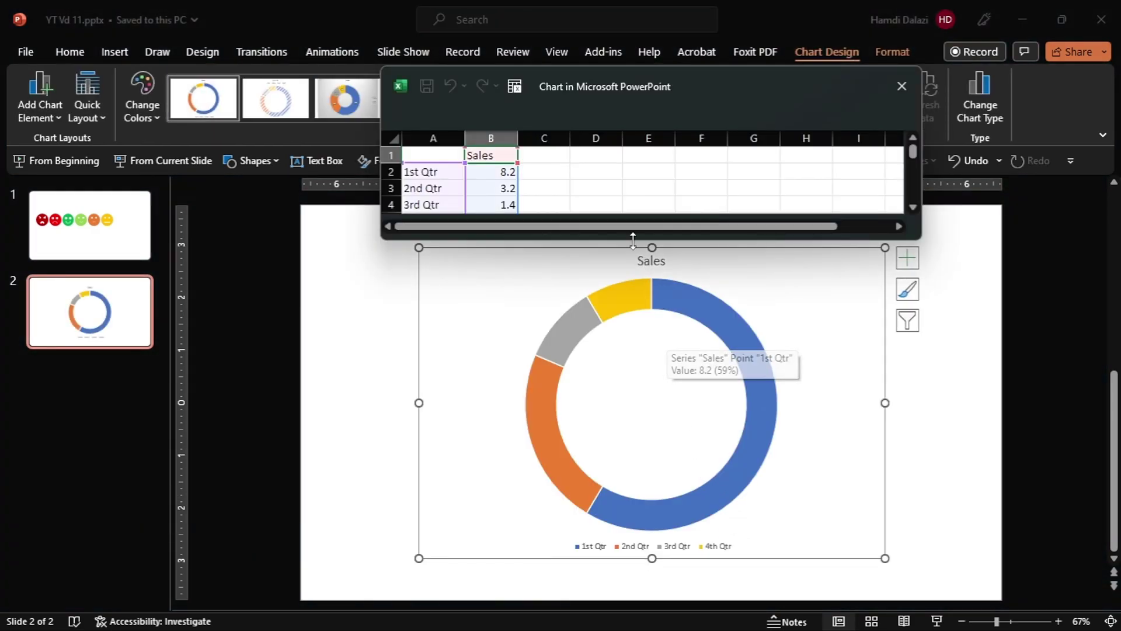
- Add categories 5 and 6 in A6:A7, set B2:B7 to 1, and close the data sheet
drag(633, 238, 631, 302)
click(437, 235)
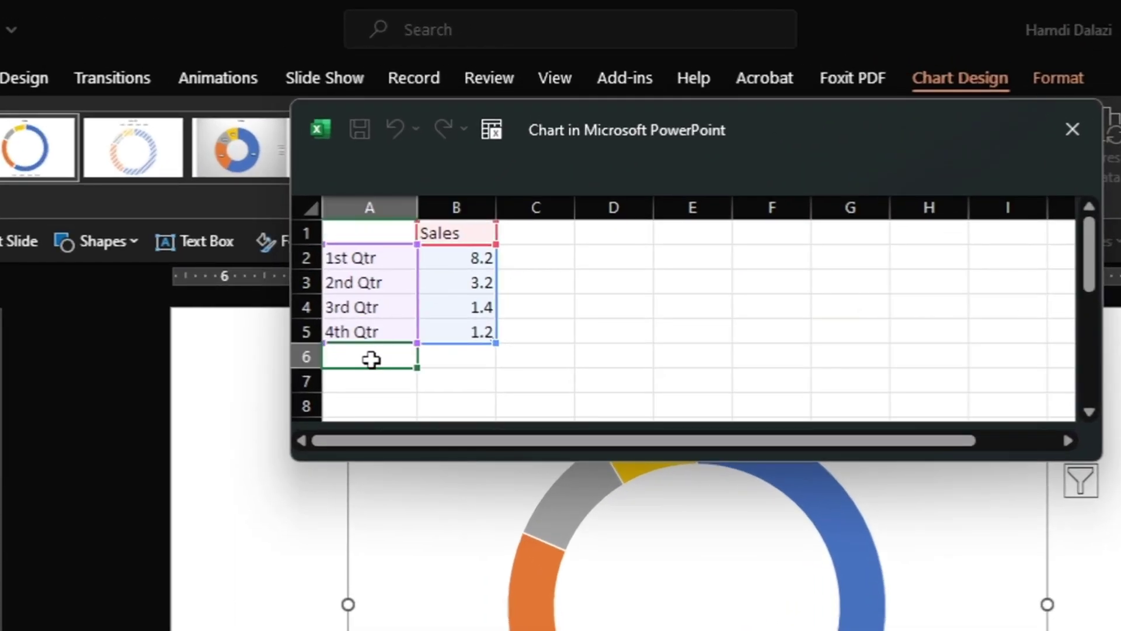
text(5)
click(370, 390)
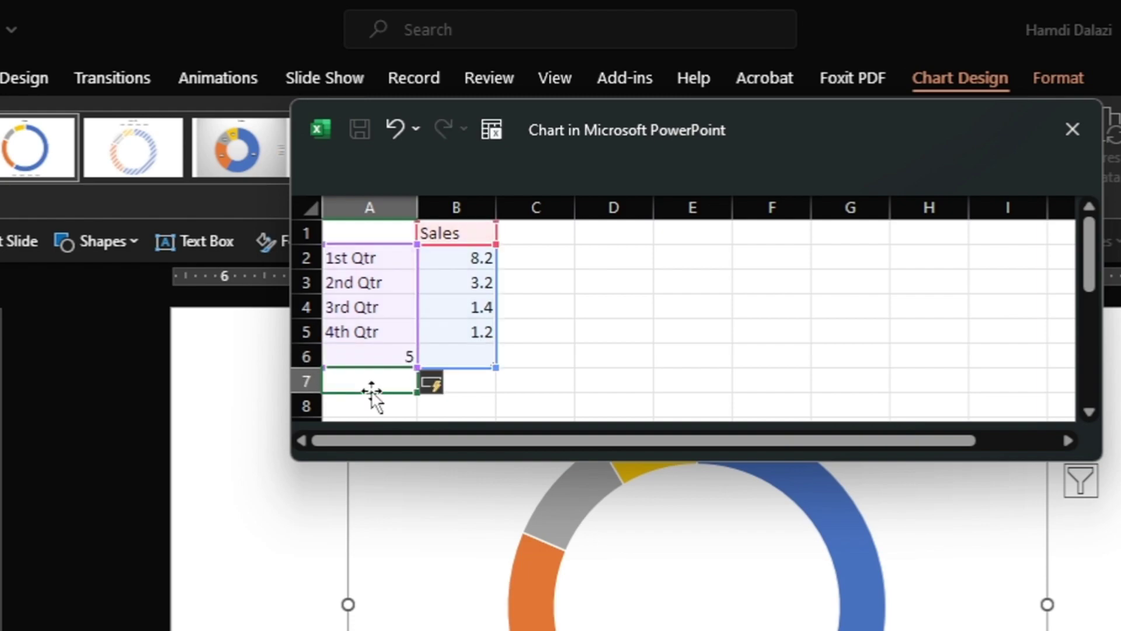
text(6)
click(482, 260)
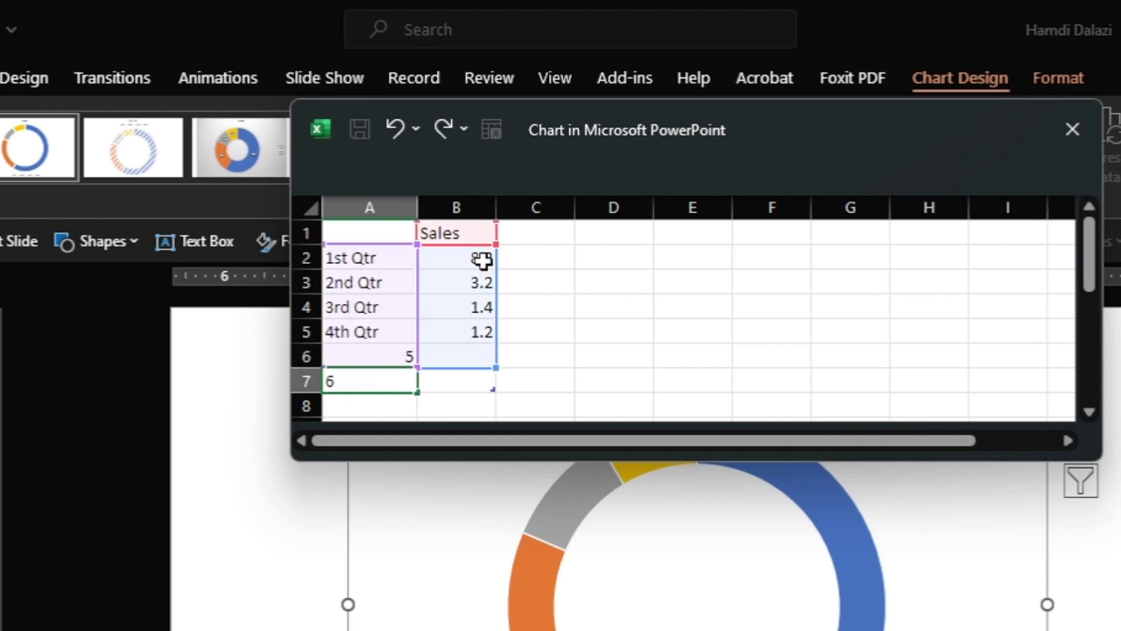
text(1)
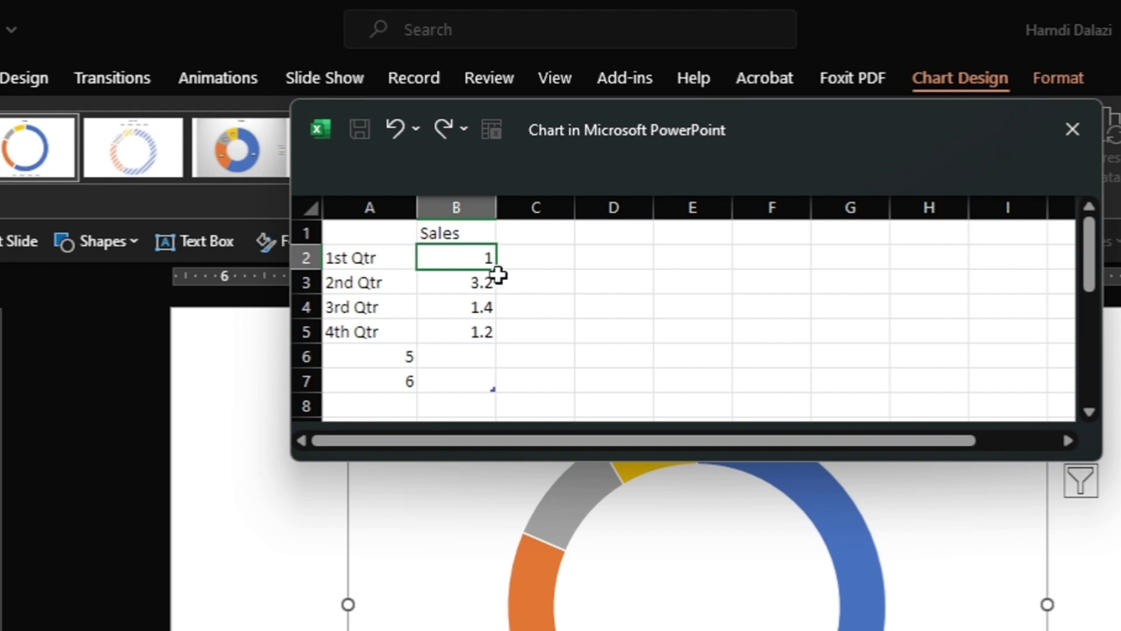
drag(501, 271, 500, 388)
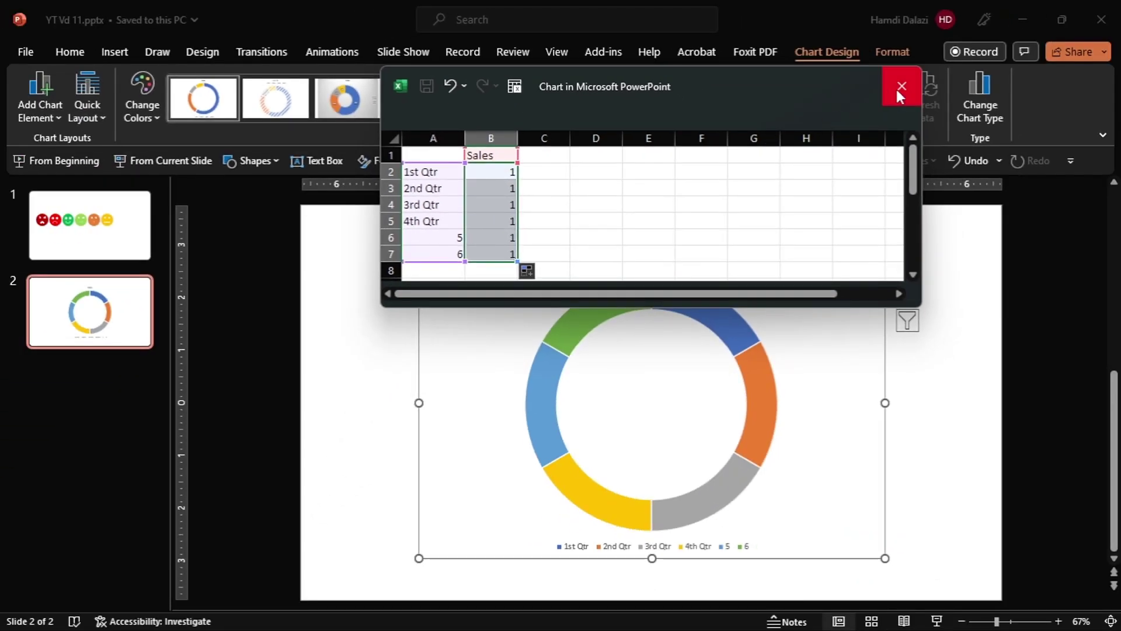
click(1072, 129)
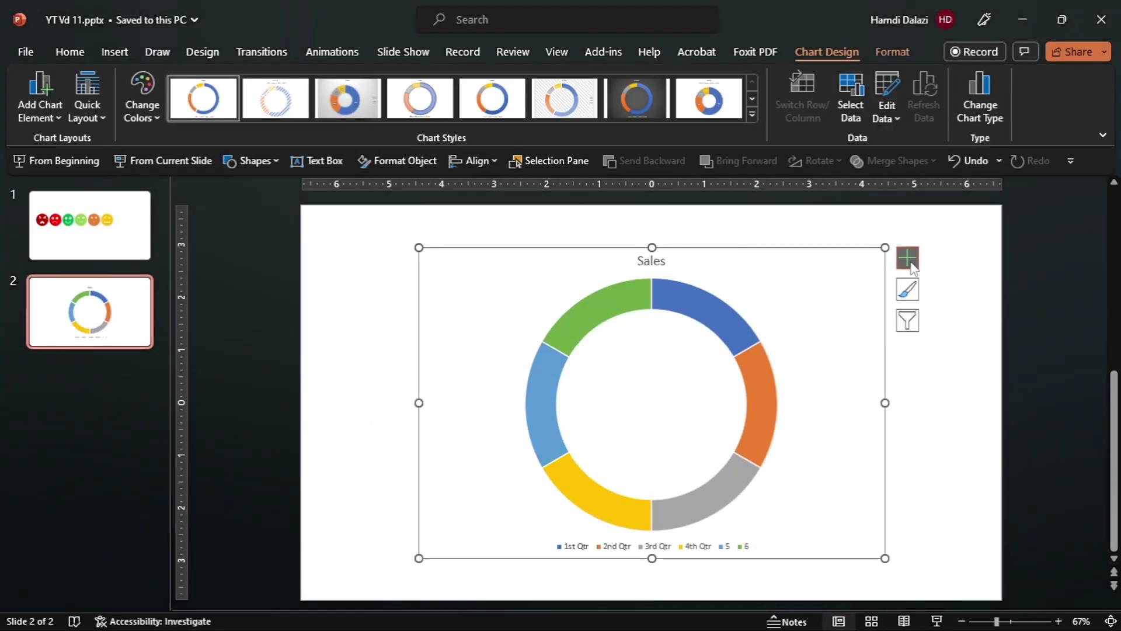
- Remove the 'Sales' chart title and the legend from the doughnut chart
click(907, 258)
click(947, 278)
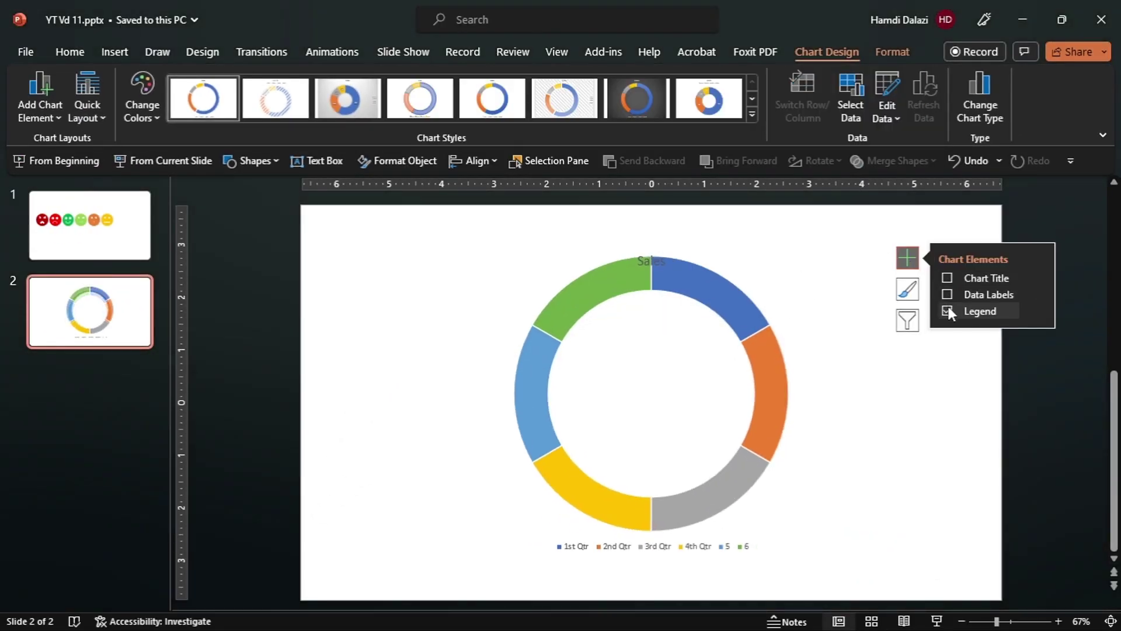
click(947, 310)
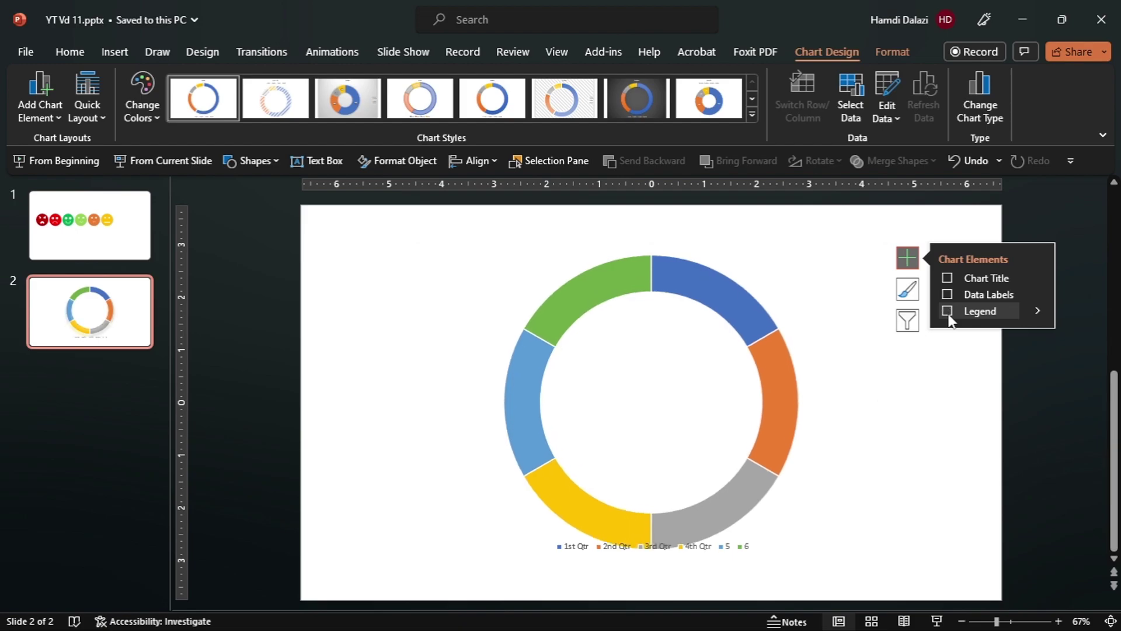
click(756, 336)
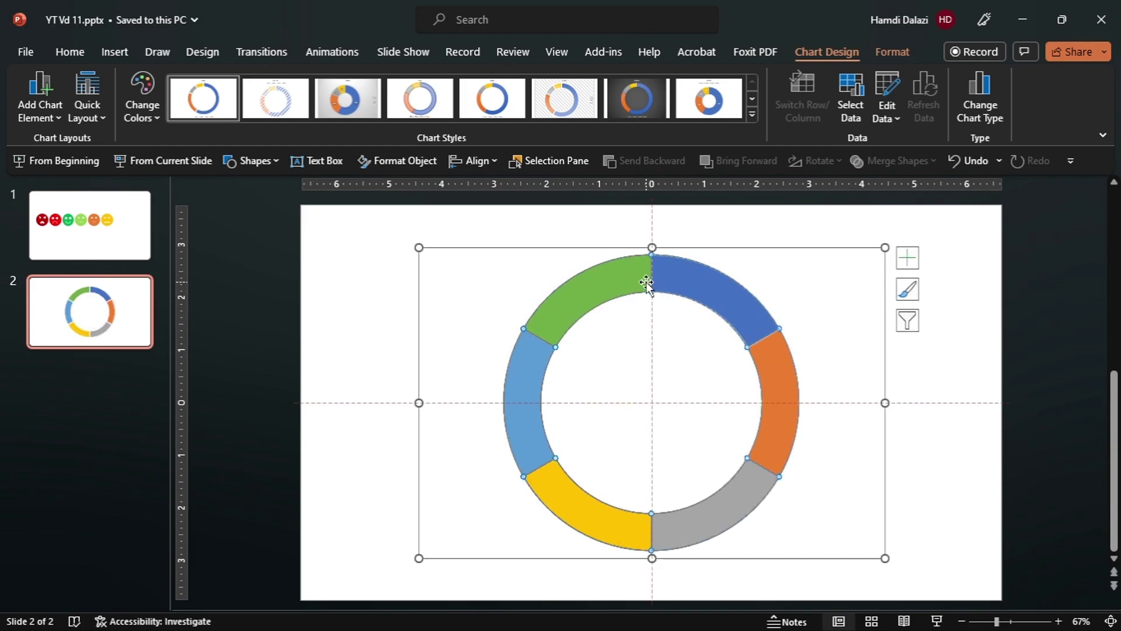
double_click(616, 282)
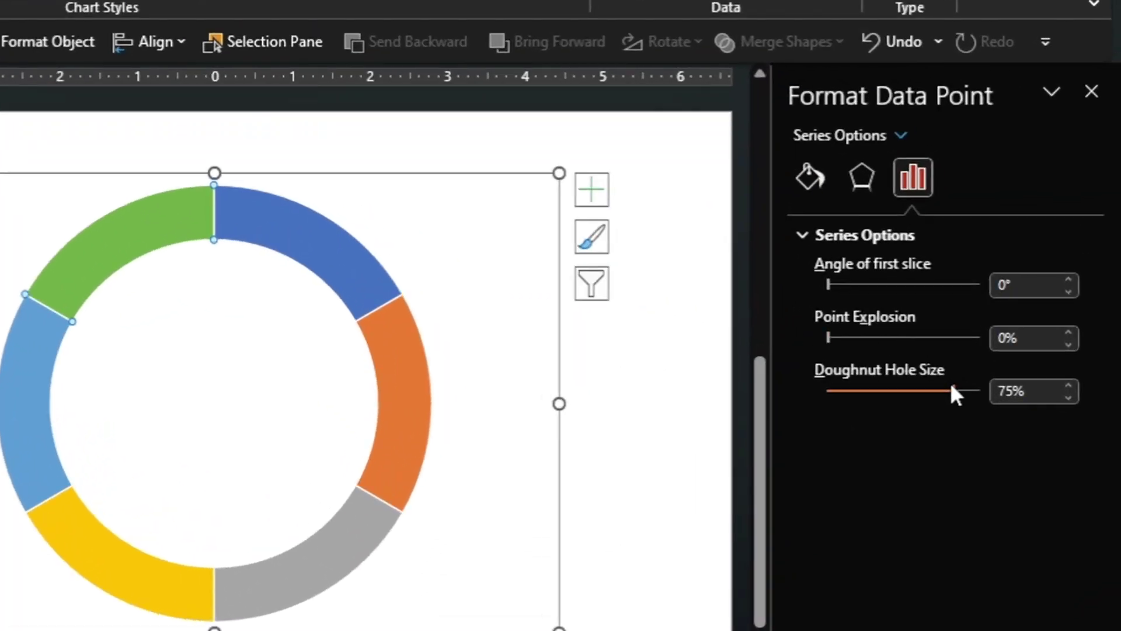
- Set the doughnut hole size to 50% in Format Data Point
drag(951, 389, 914, 391)
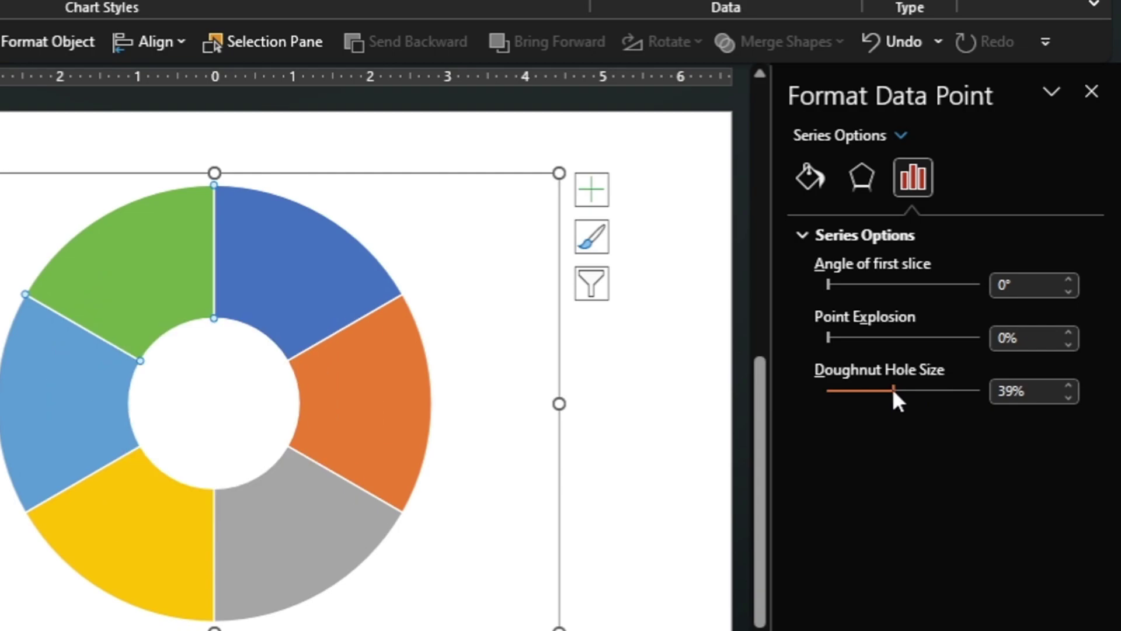
click(1012, 391)
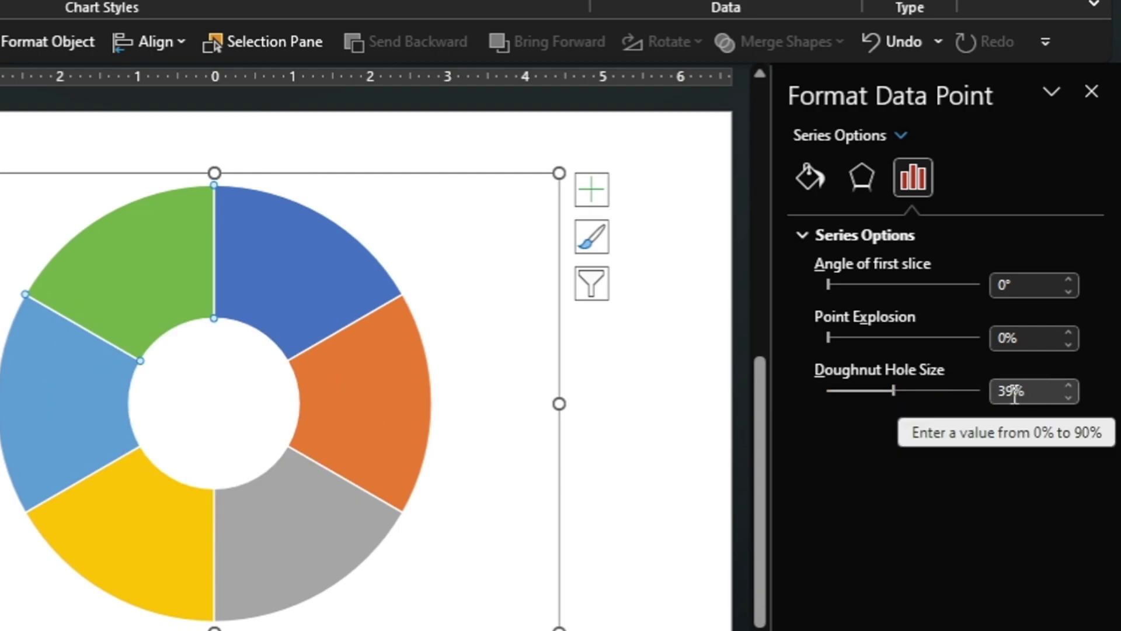
text(55)
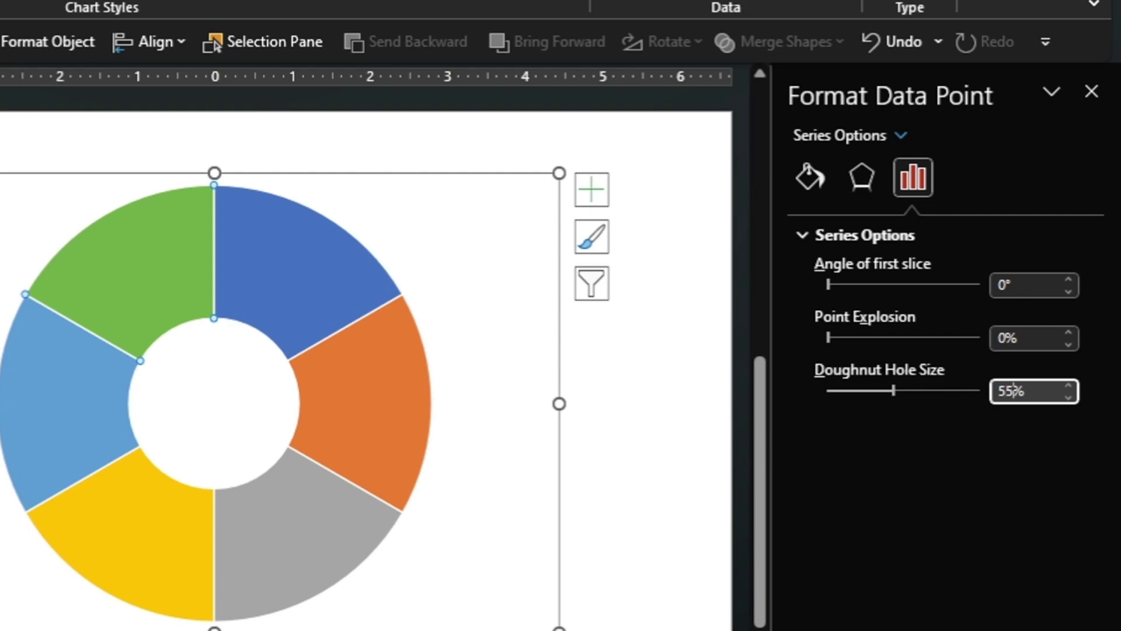
key(Return)
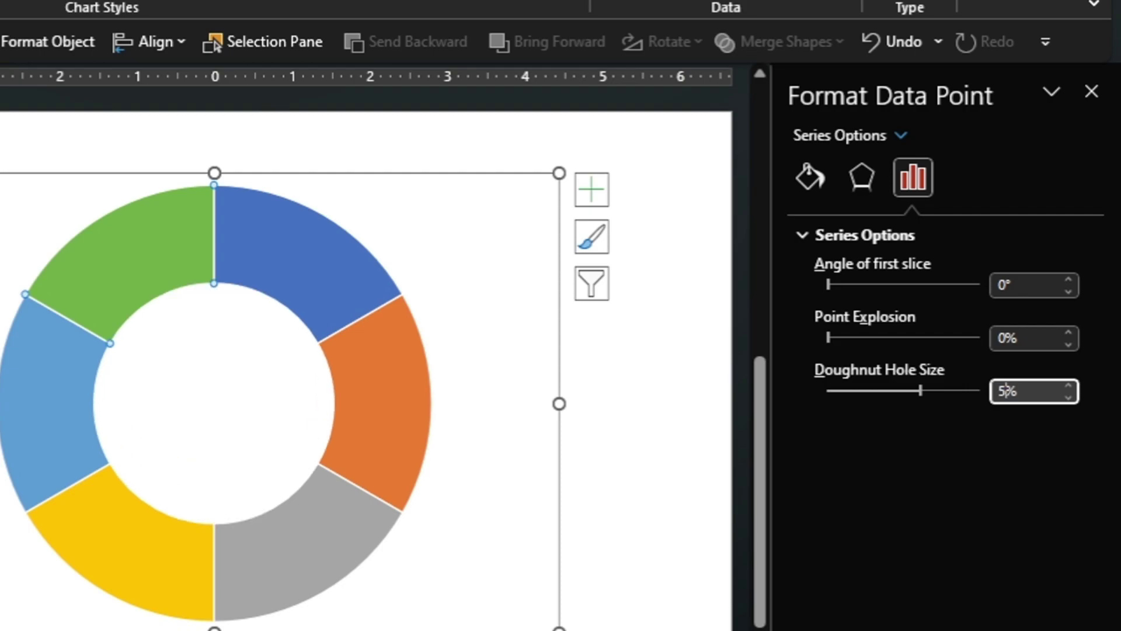
key(Return)
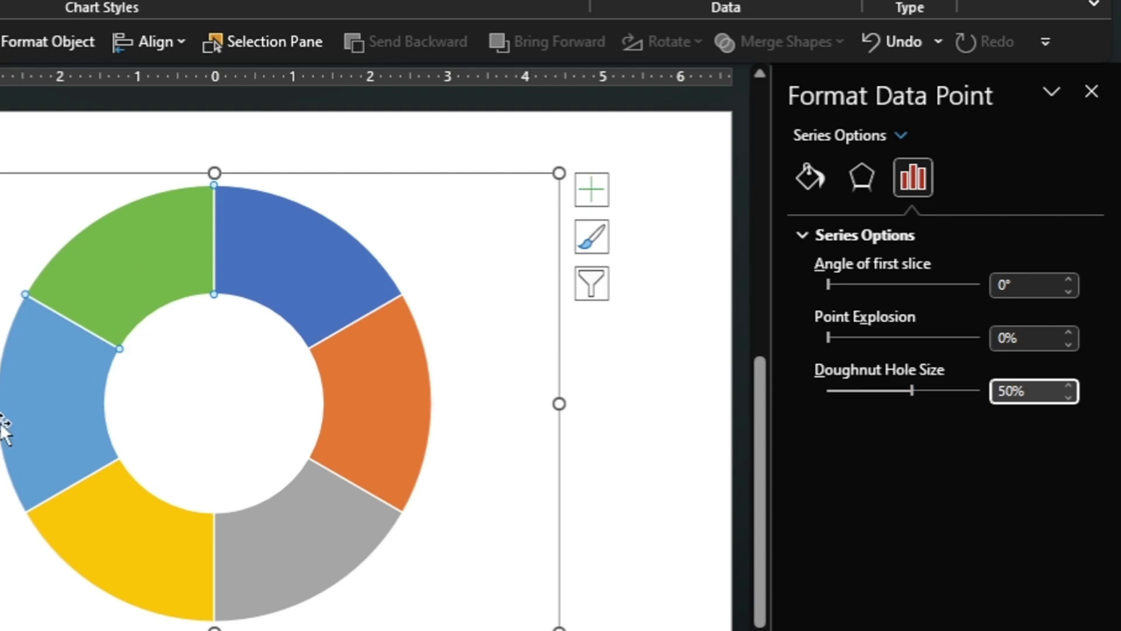
click(811, 187)
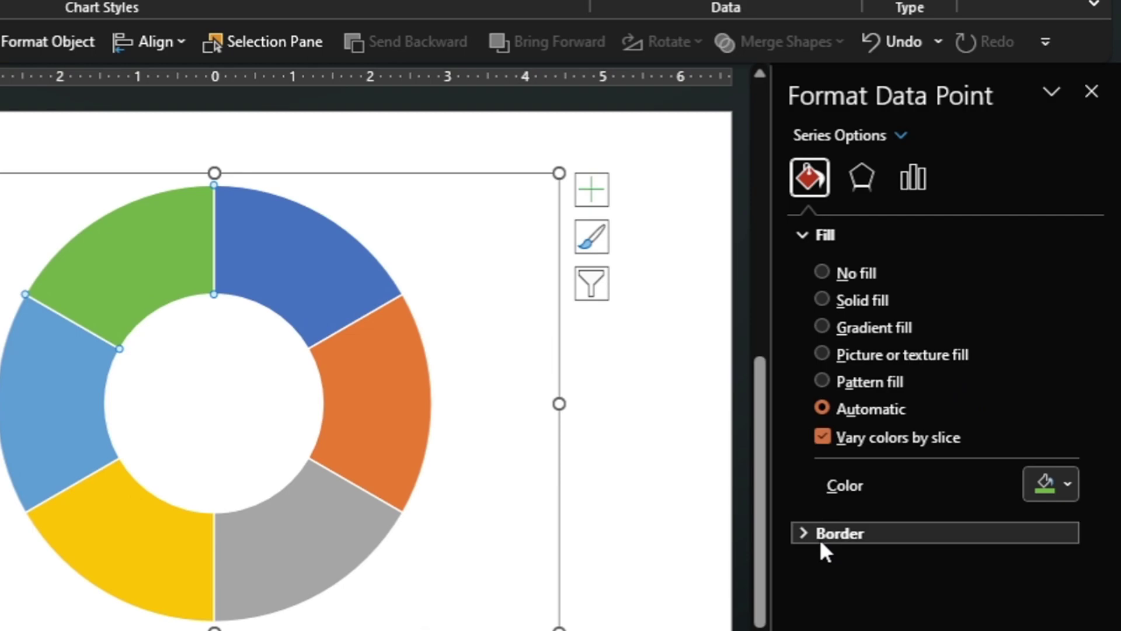
- Give the doughnut series No line borders, close the pane, and cut the chart
click(391, 349)
click(318, 284)
click(323, 330)
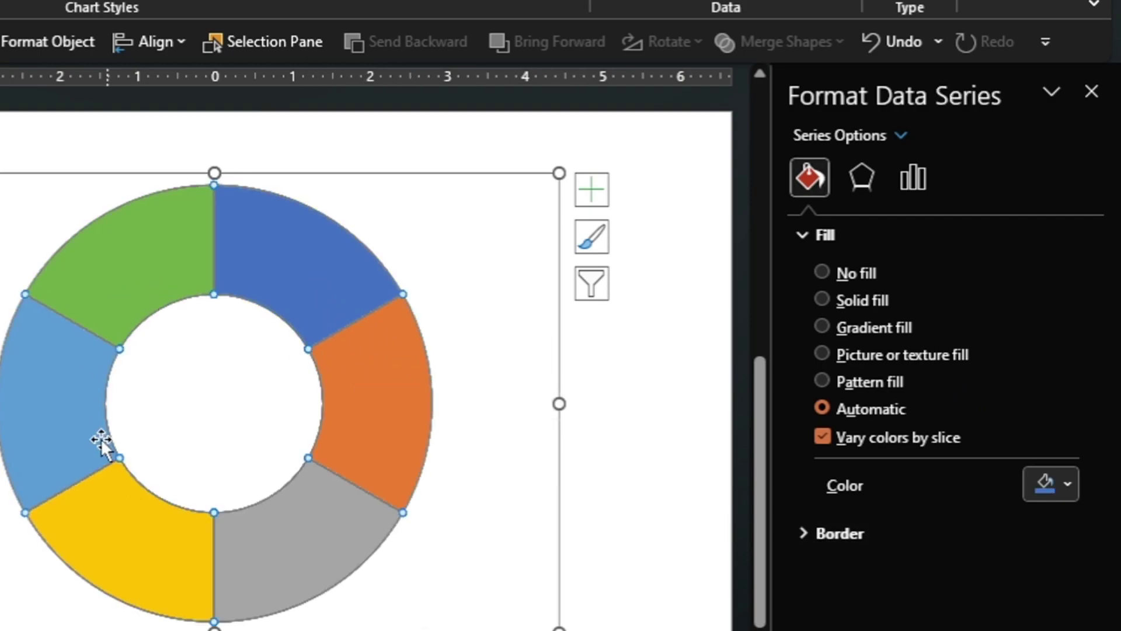
click(829, 533)
drag(1098, 421, 1097, 515)
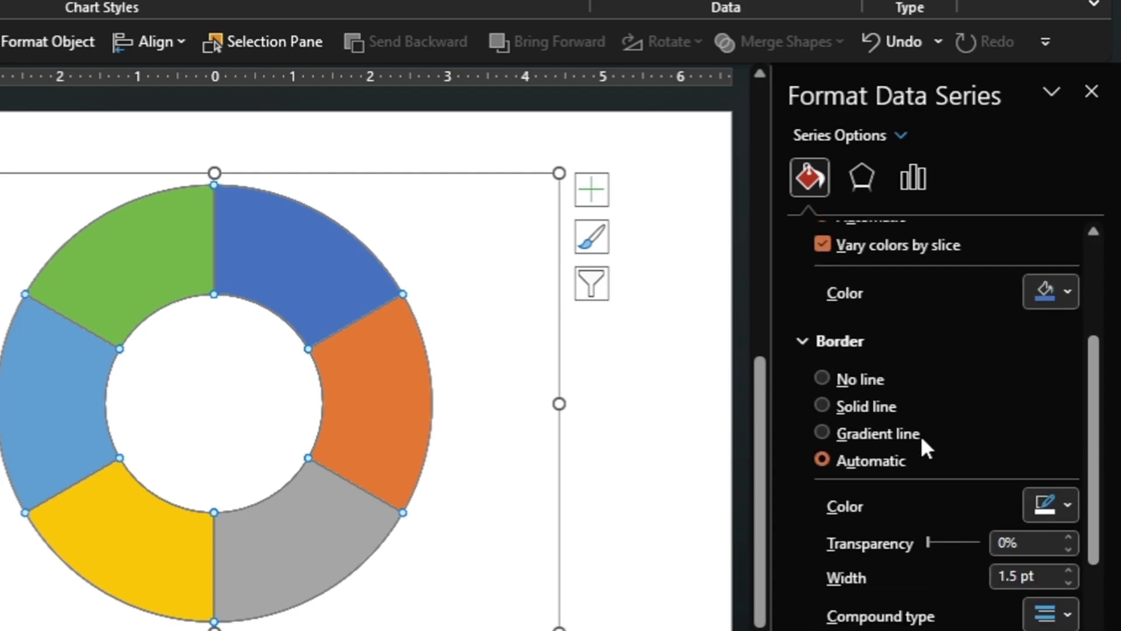
click(824, 377)
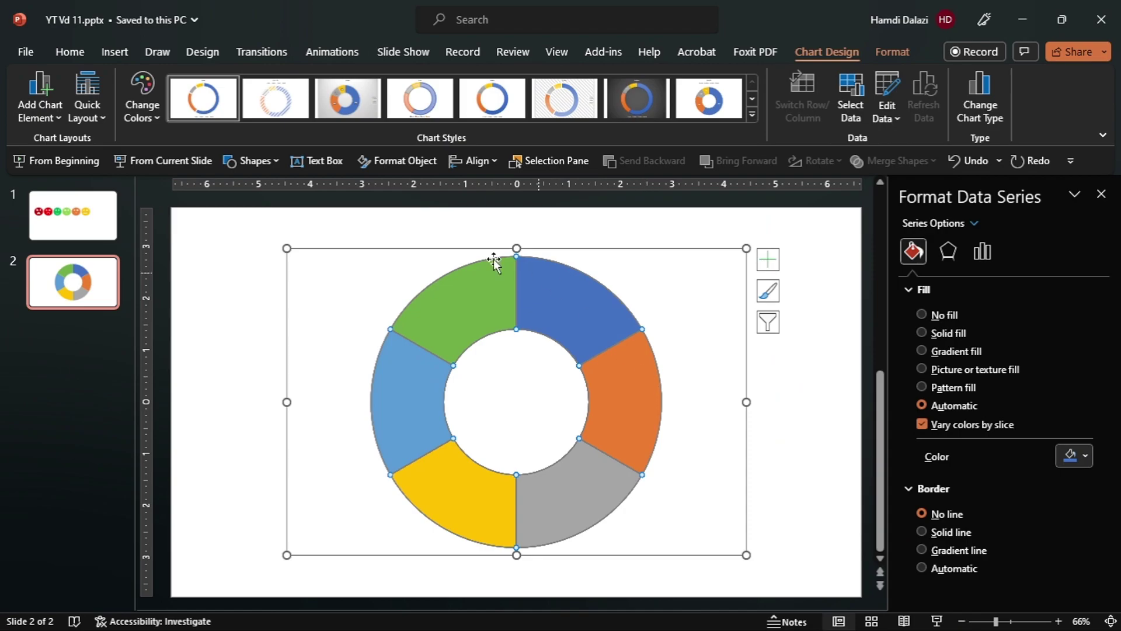
key(Up)
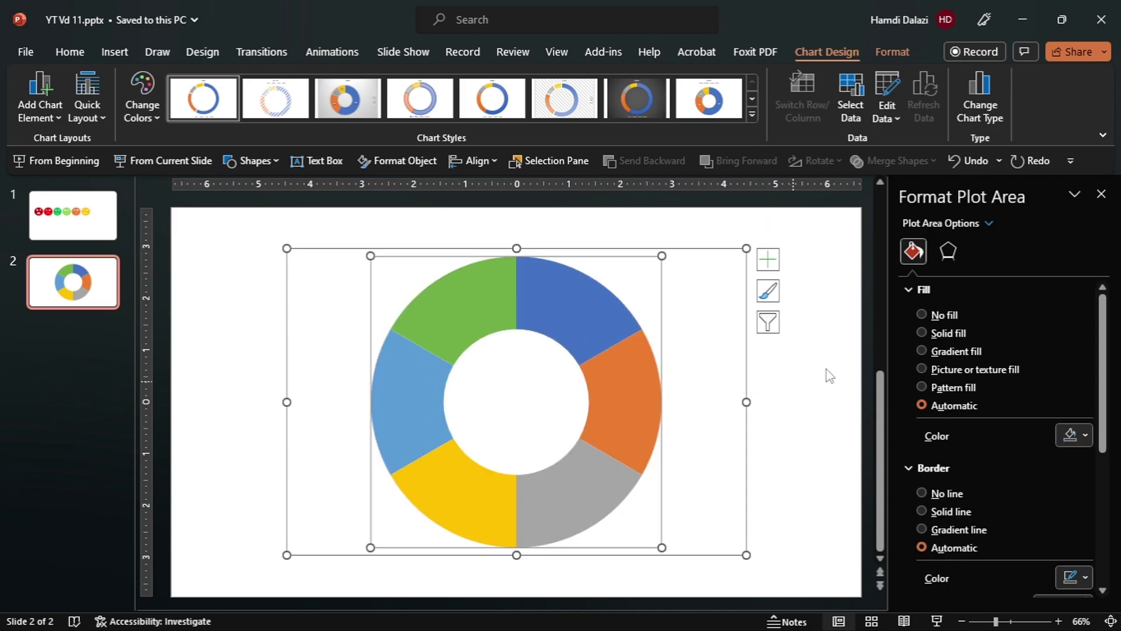
click(1100, 194)
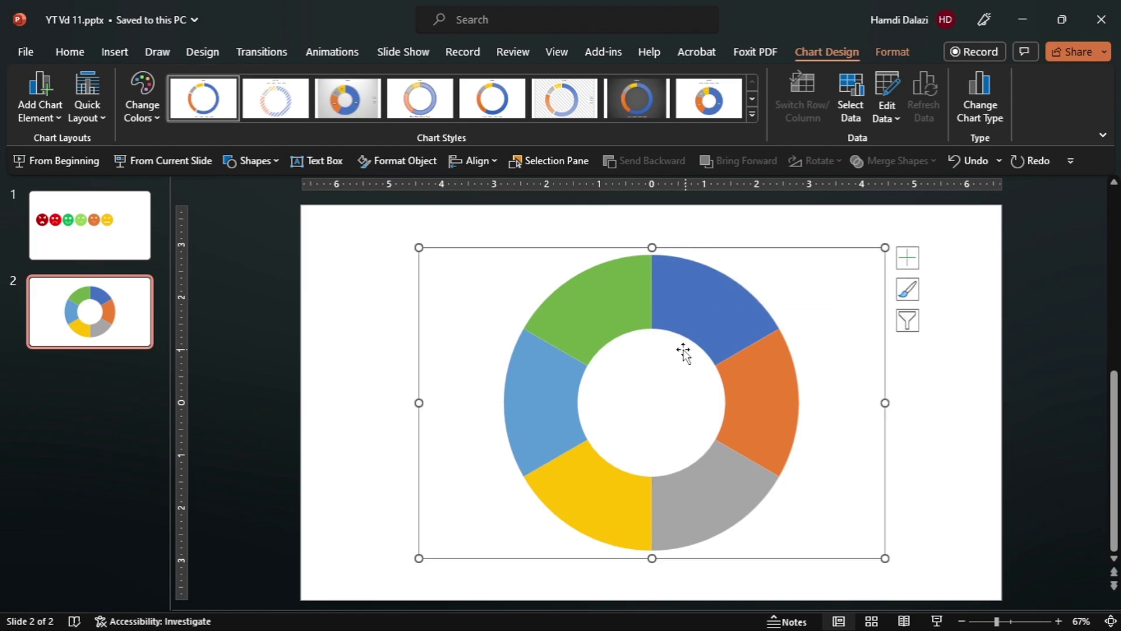
key(ctrl+x)
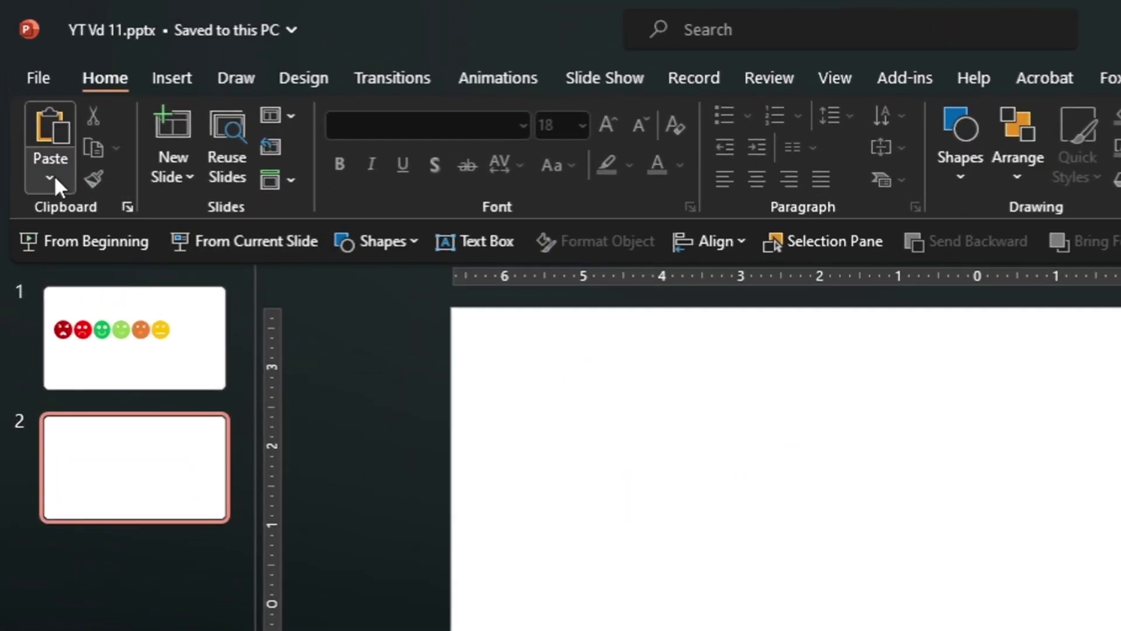
- Paste the chart back as an SVG picture, convert it to shapes, and ungroup into six slices
click(56, 180)
click(140, 285)
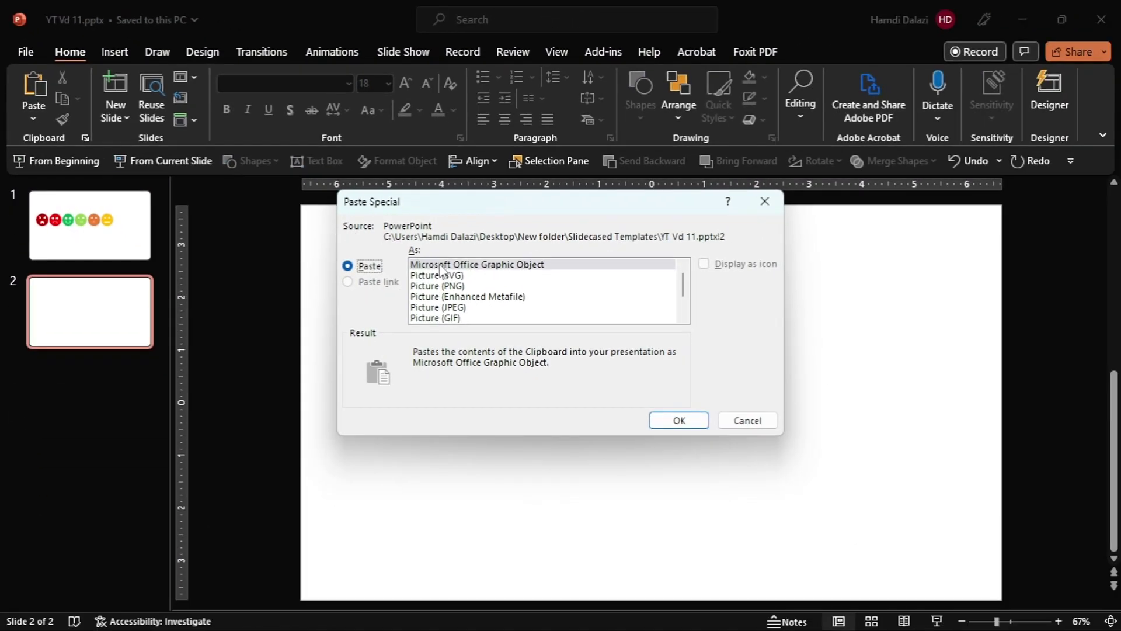
click(677, 414)
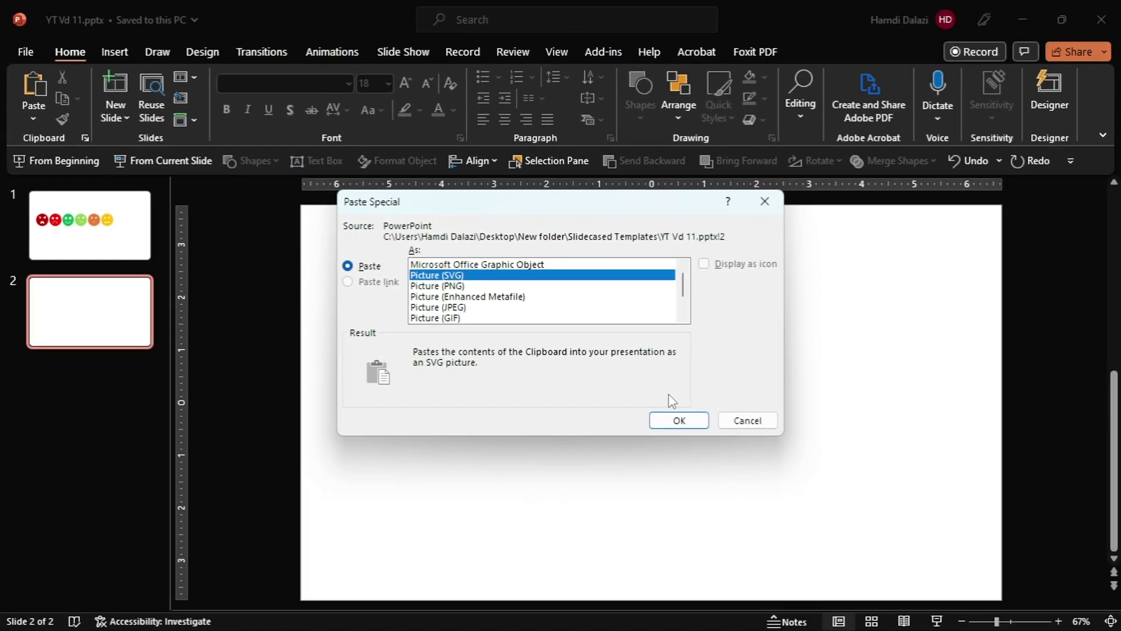
click(678, 419)
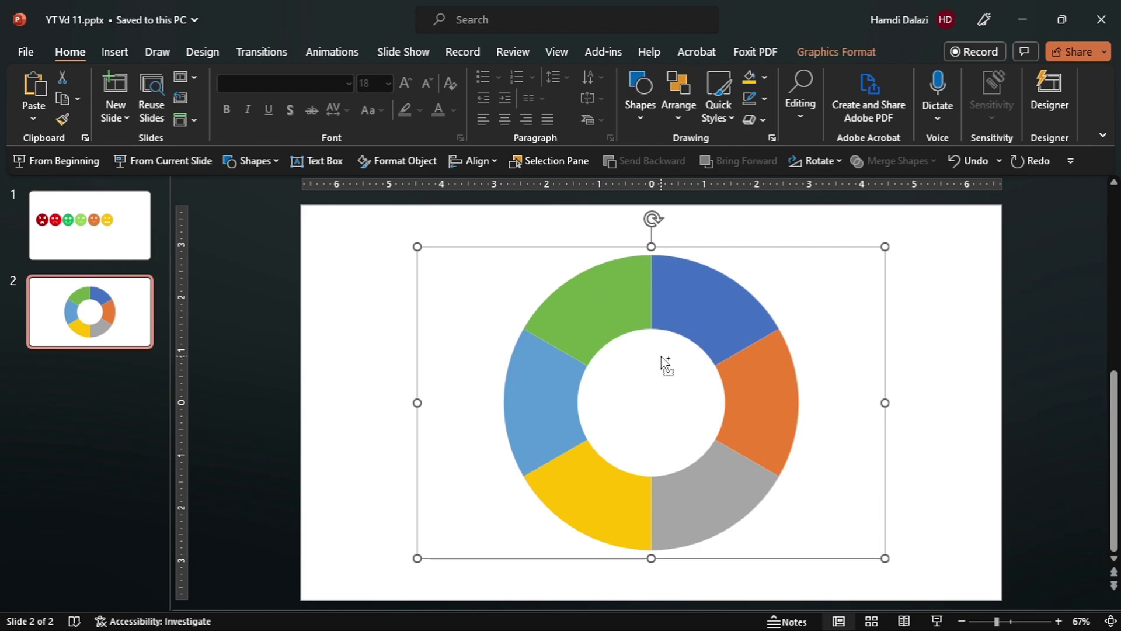
key(ctrl+shift+g)
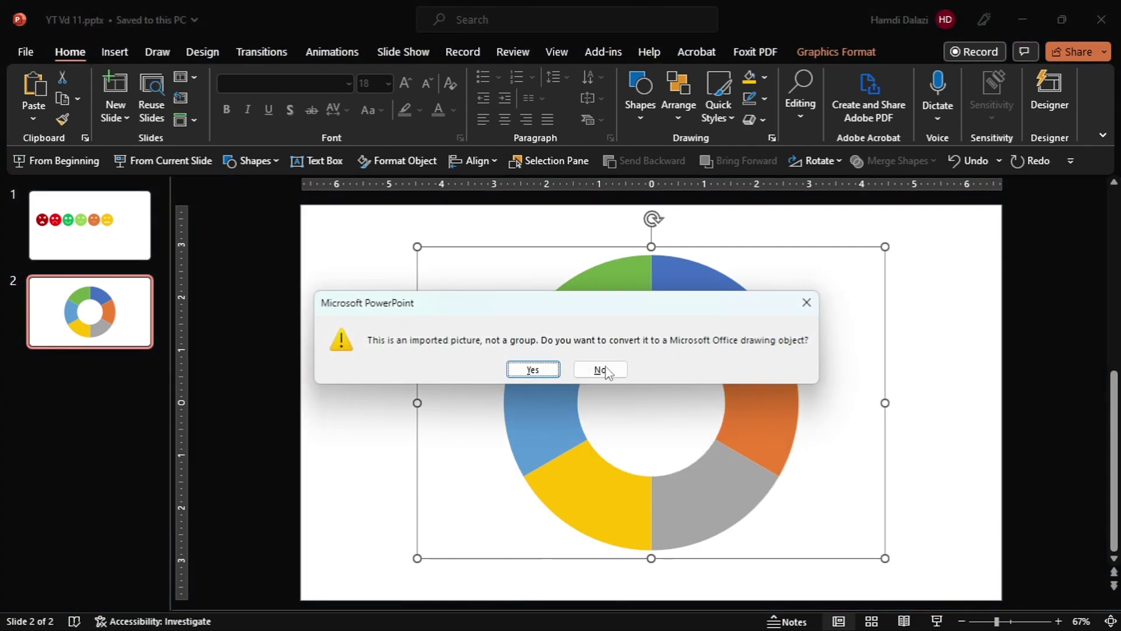
click(532, 369)
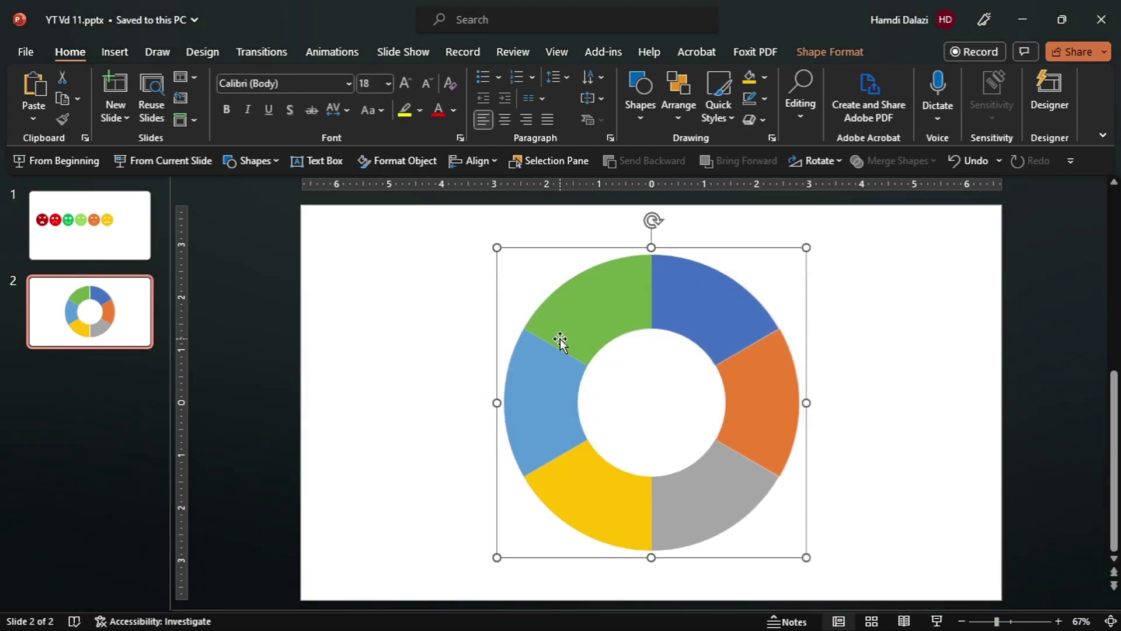
key(ctrl+shift+g)
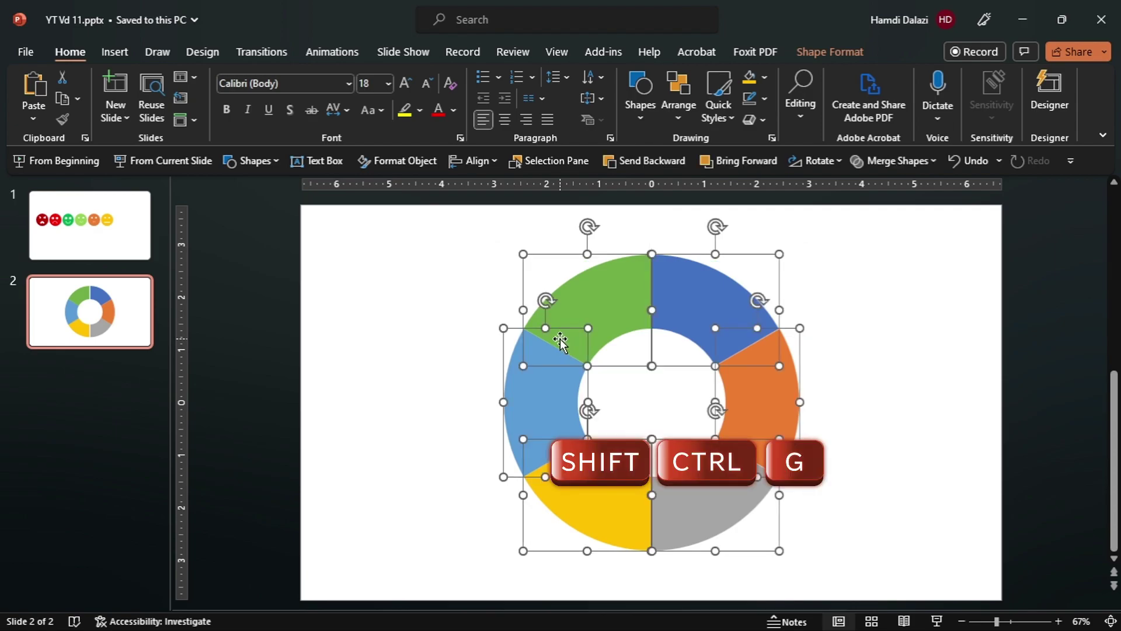
key(Escape)
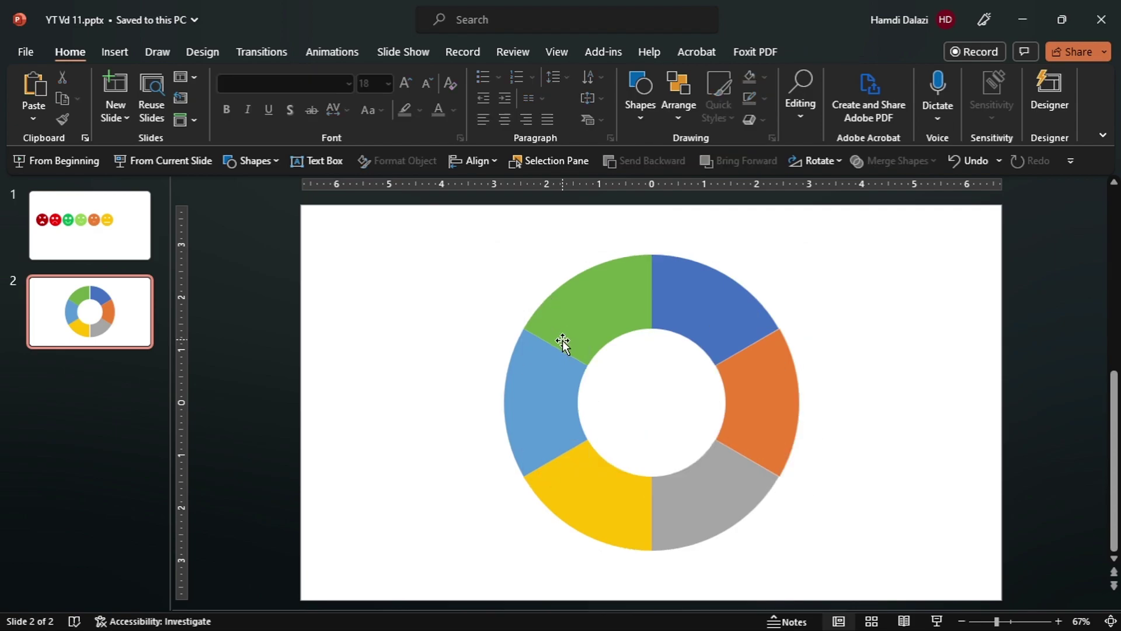
- Fill the left, top-left and top-right doughnut segments dark red, red and orange
click(556, 387)
click(841, 52)
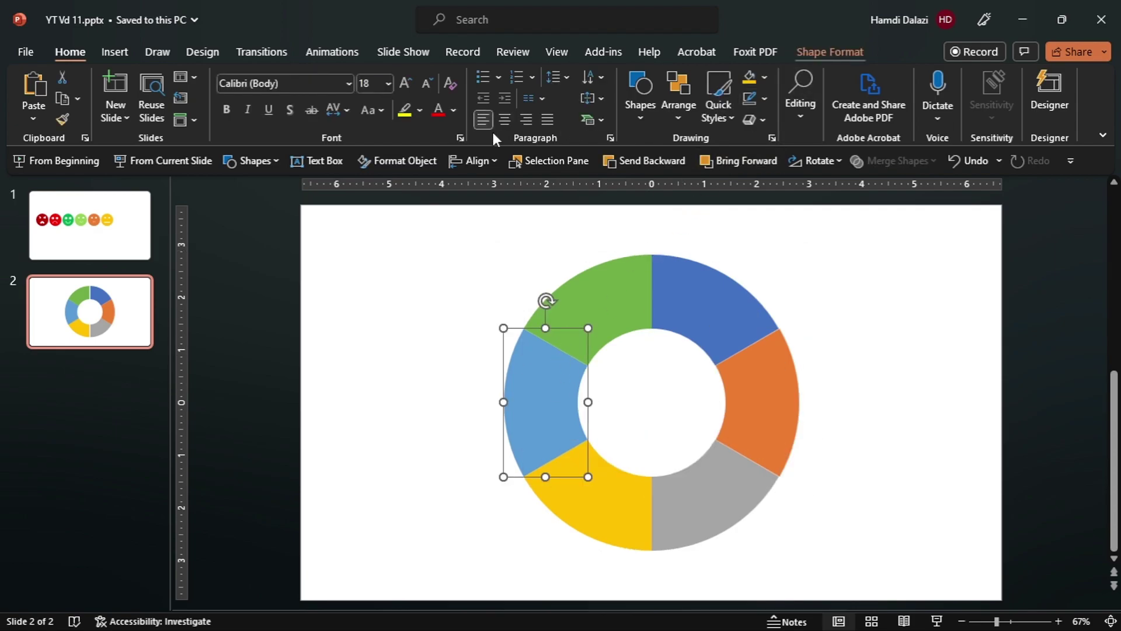
click(446, 79)
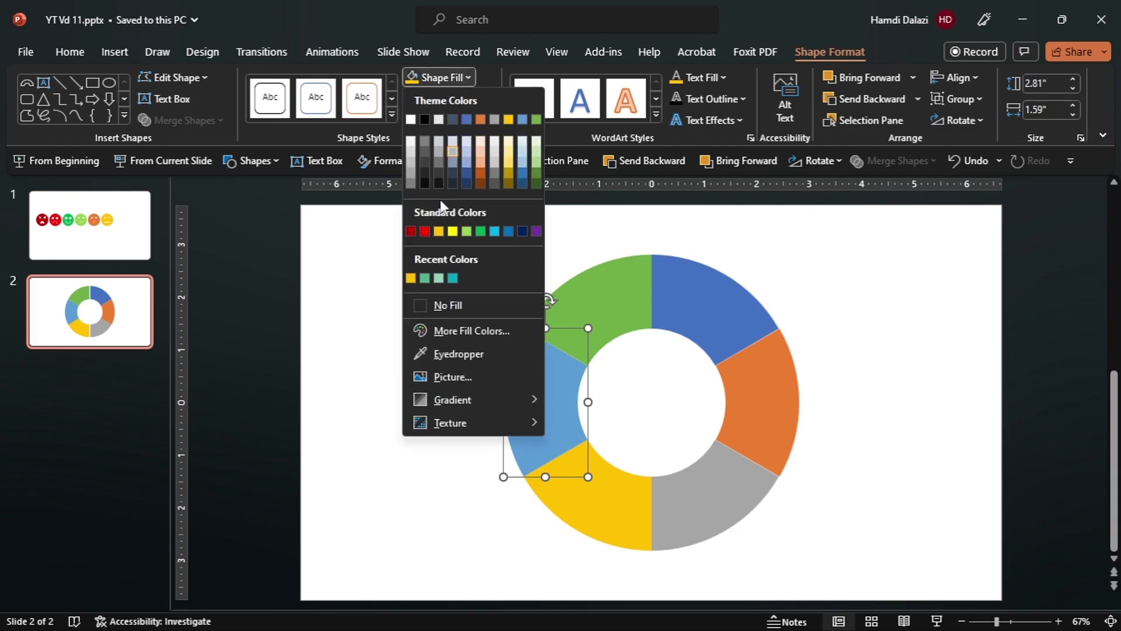
click(406, 226)
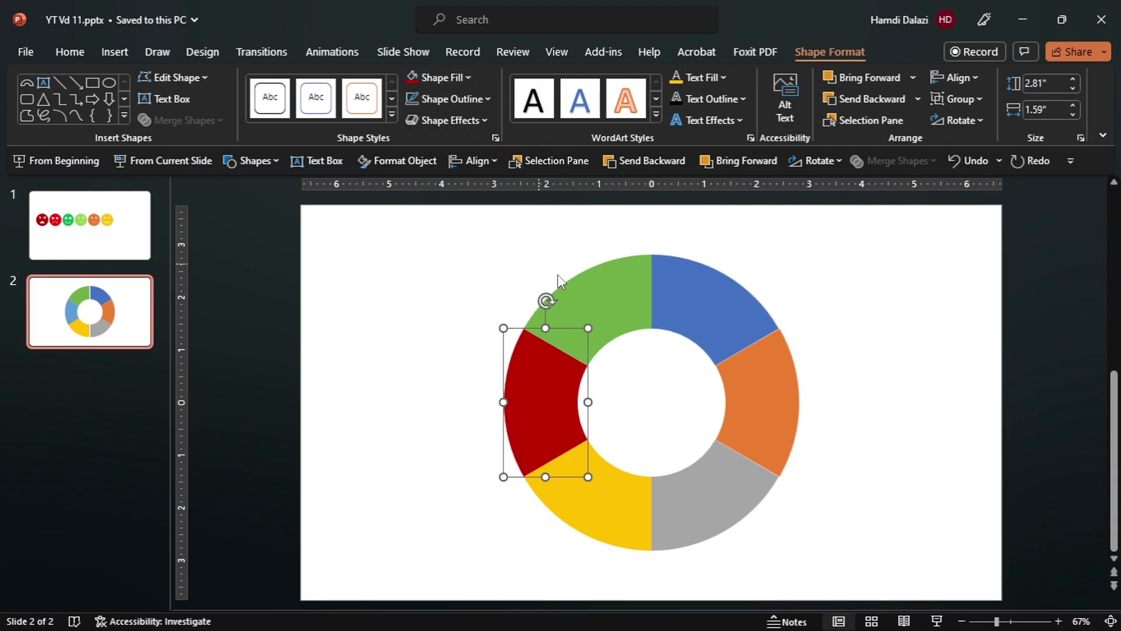
click(604, 320)
click(446, 77)
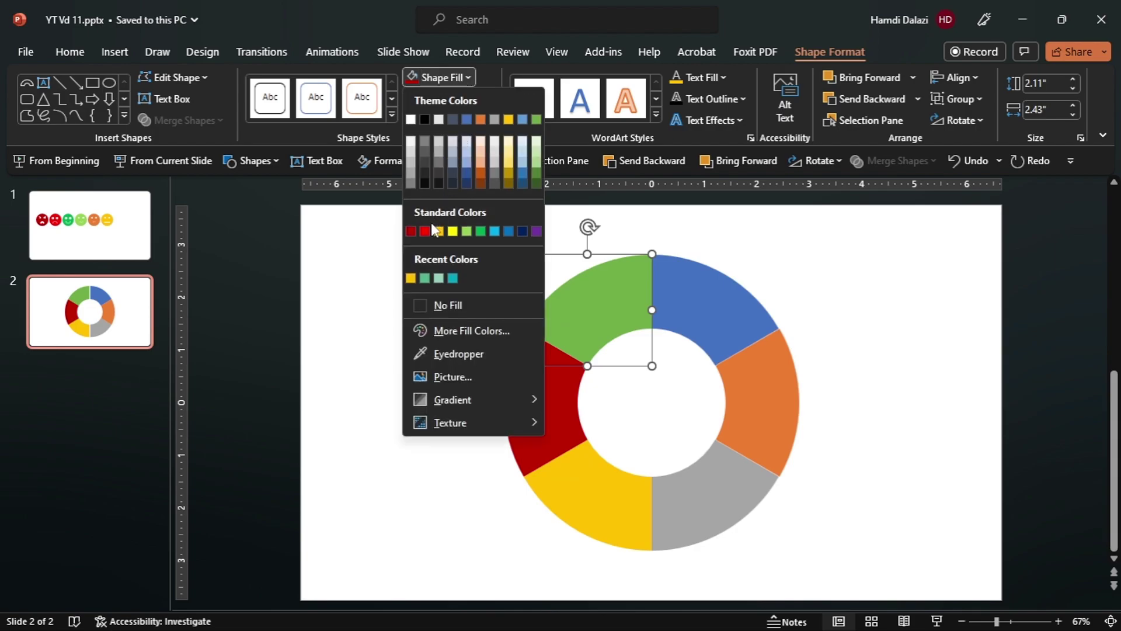
click(427, 230)
click(707, 287)
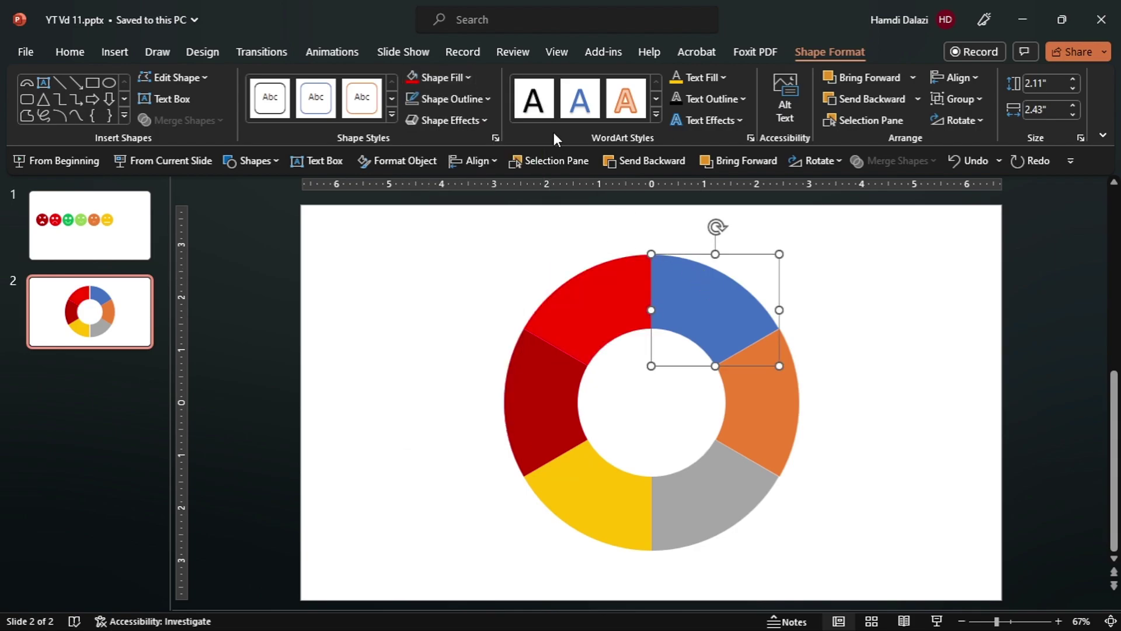
click(464, 77)
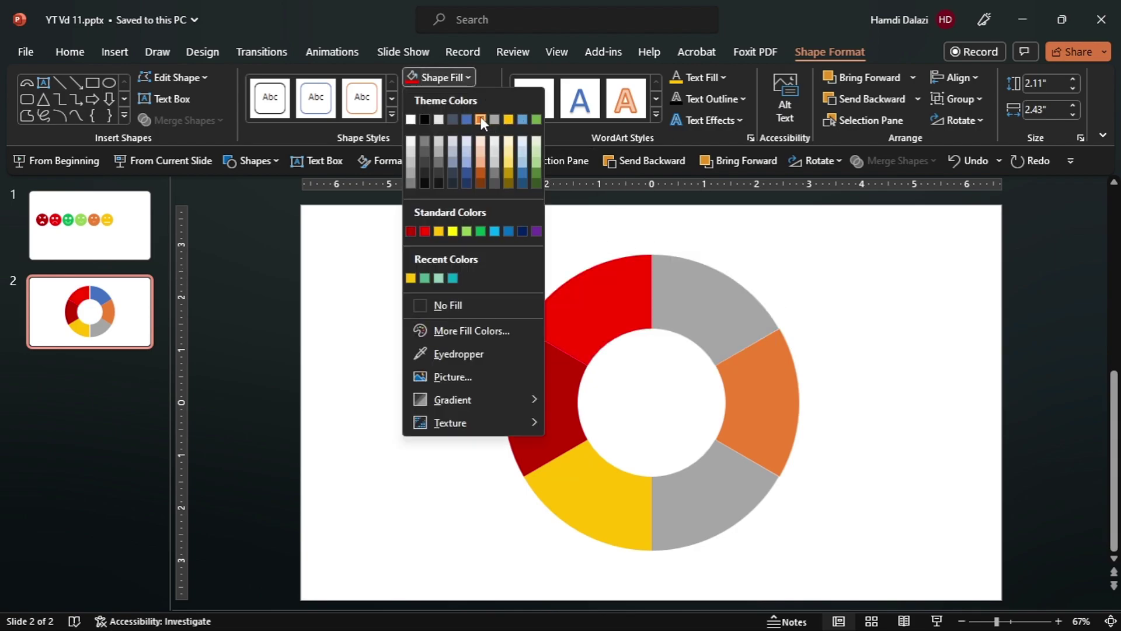
click(480, 119)
- Fill the right, bottom-right and bottom-left segments gold, light green and green
click(771, 397)
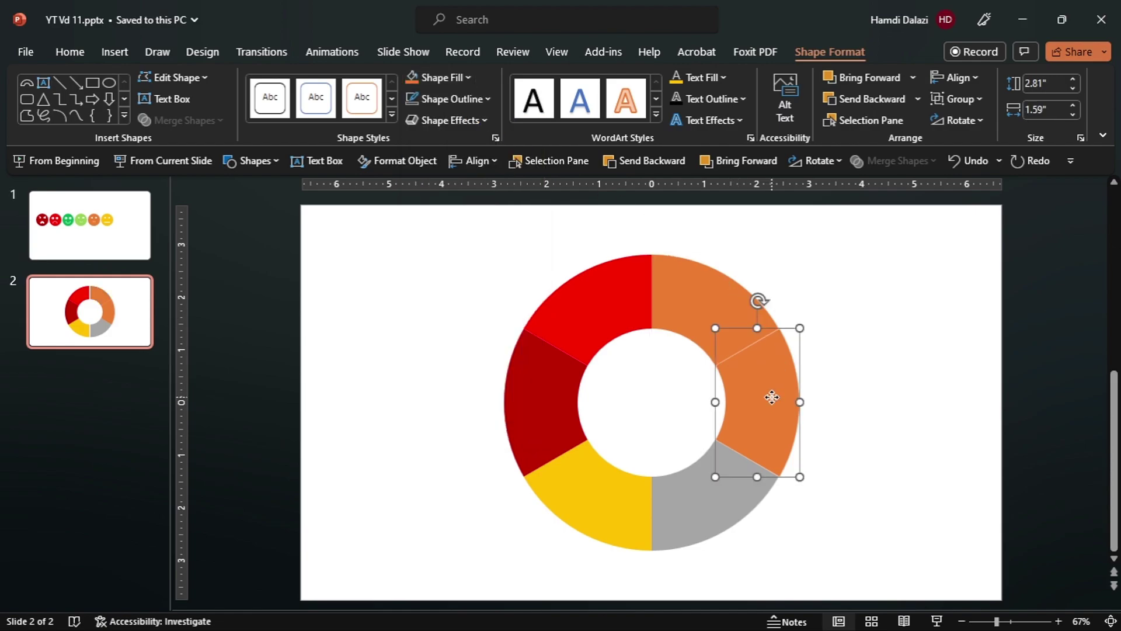
click(457, 81)
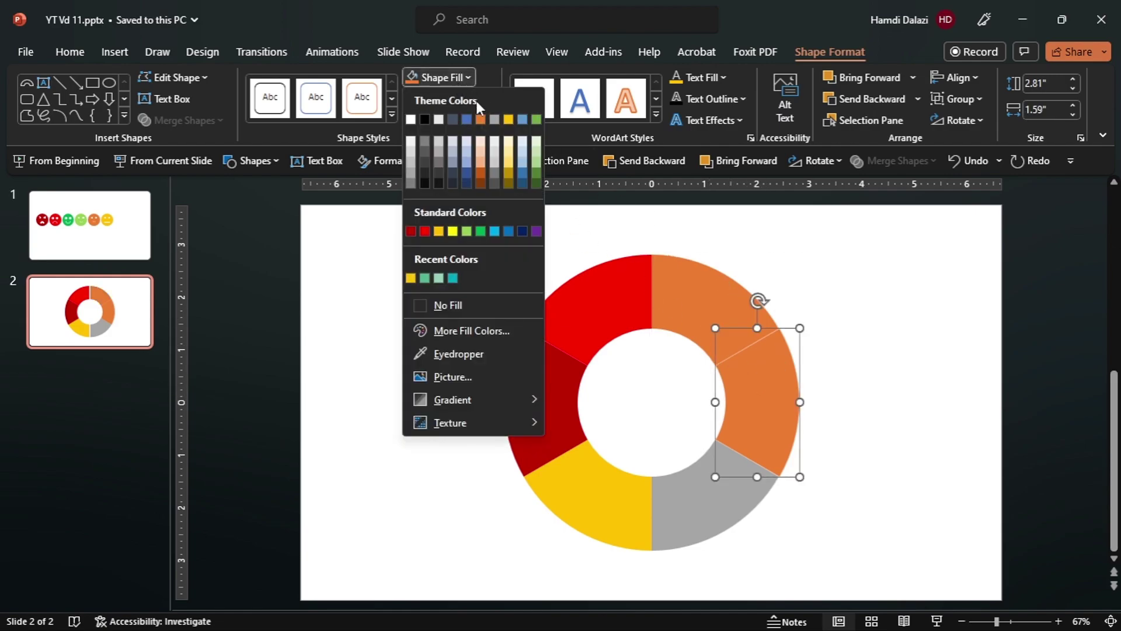
click(438, 231)
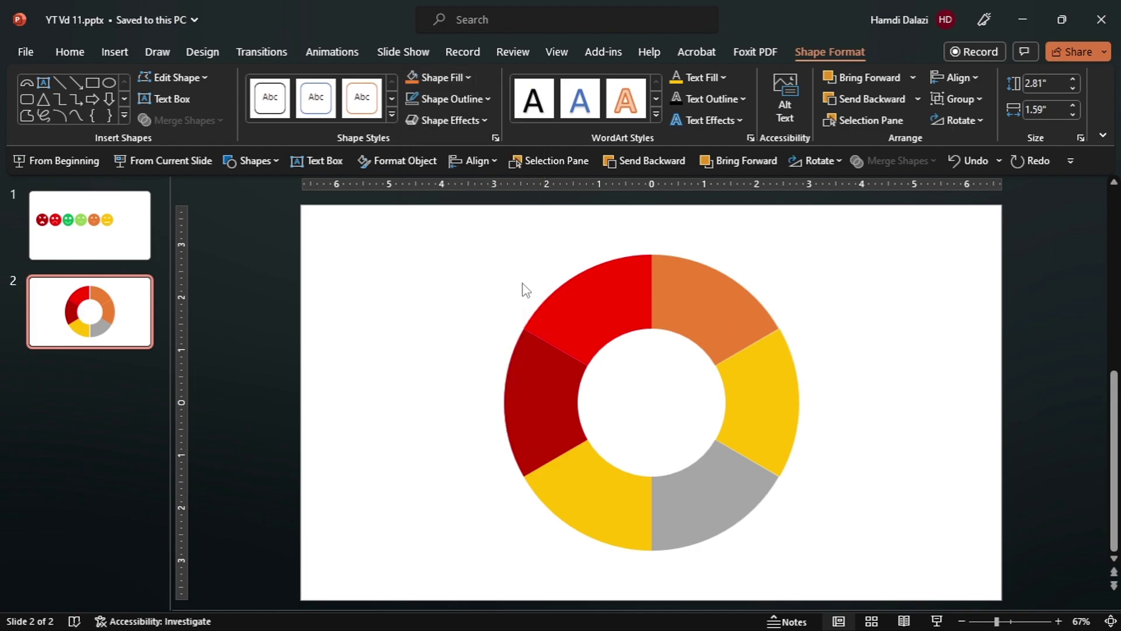
click(702, 497)
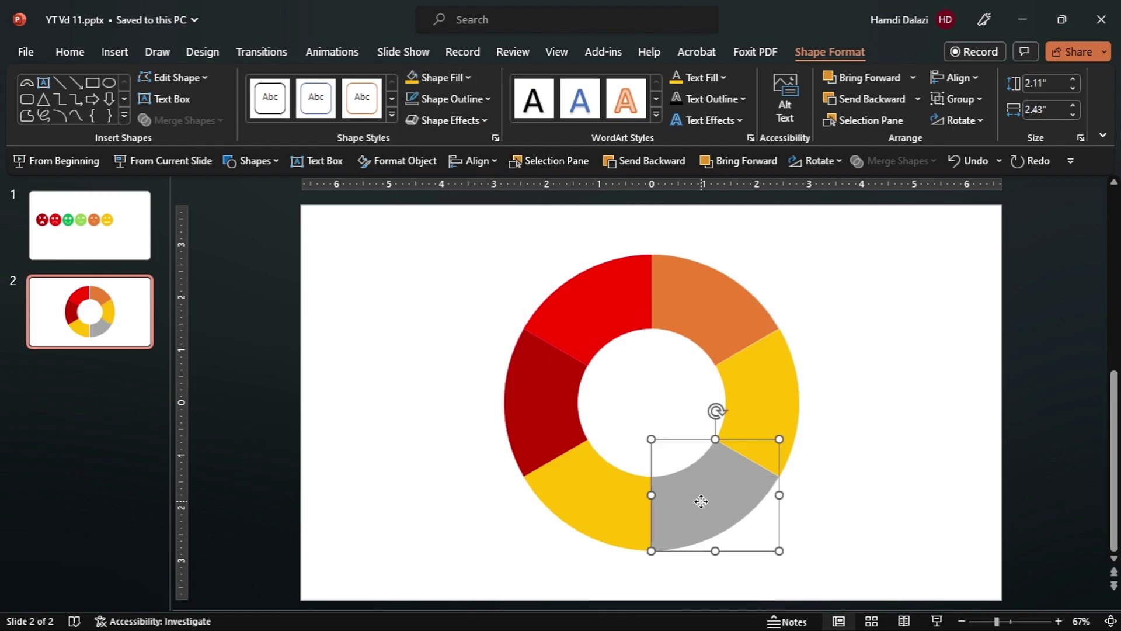
click(442, 80)
click(468, 225)
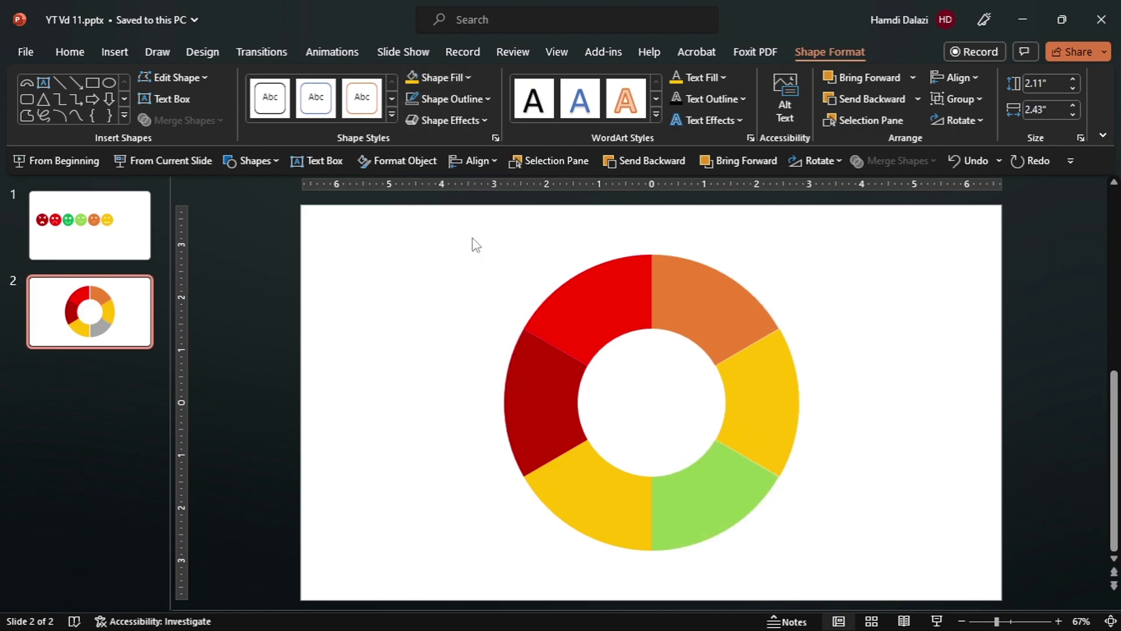
click(620, 512)
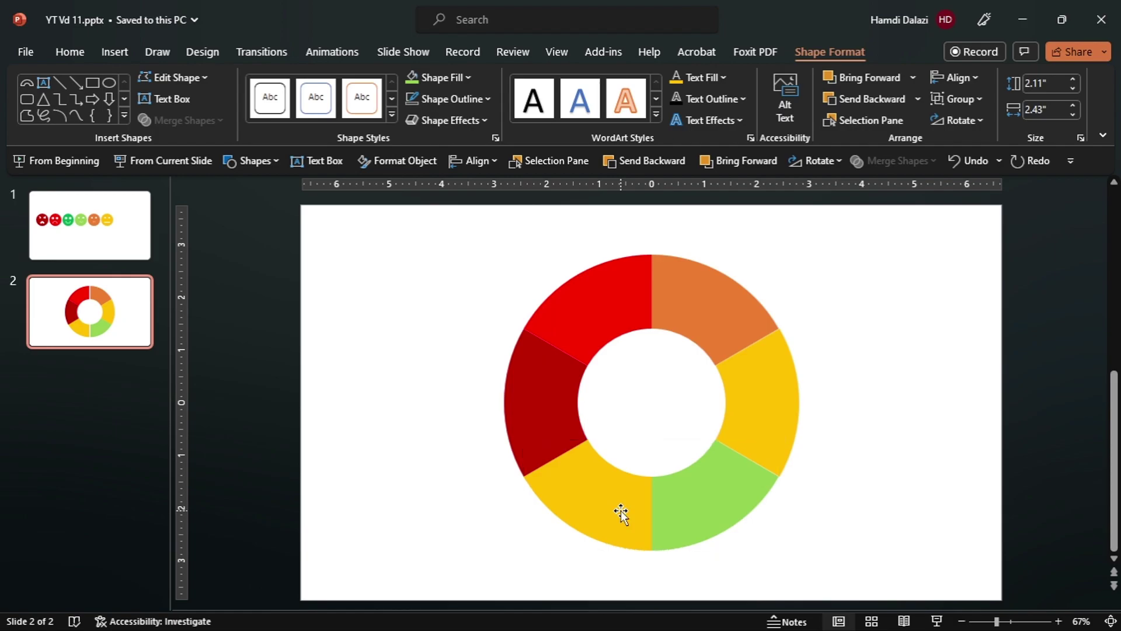
click(456, 79)
click(482, 226)
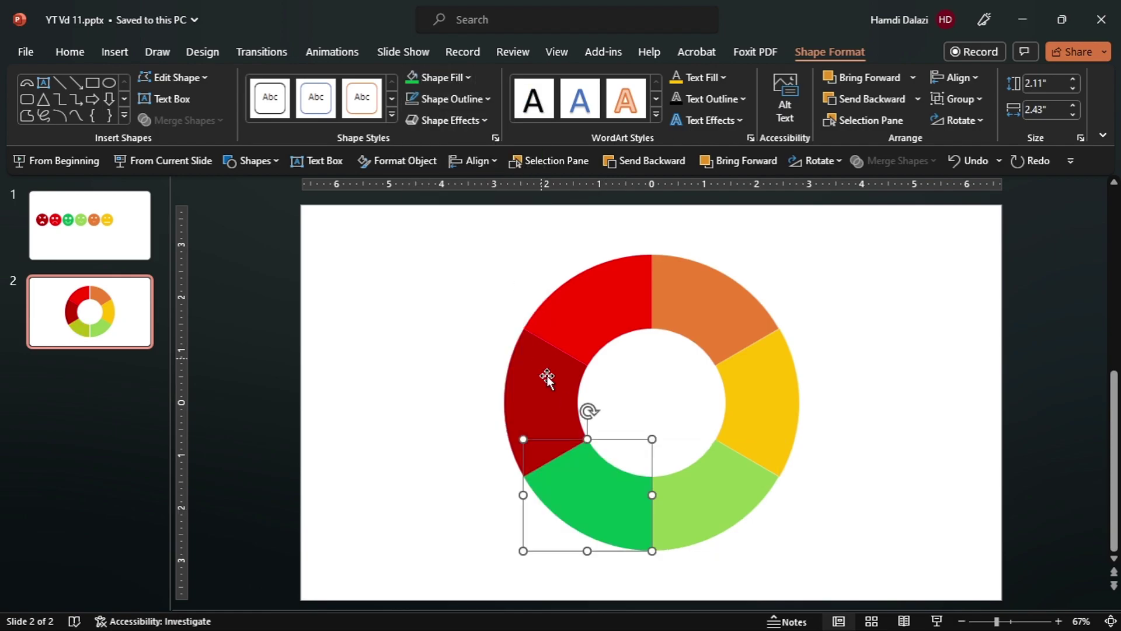
click(420, 390)
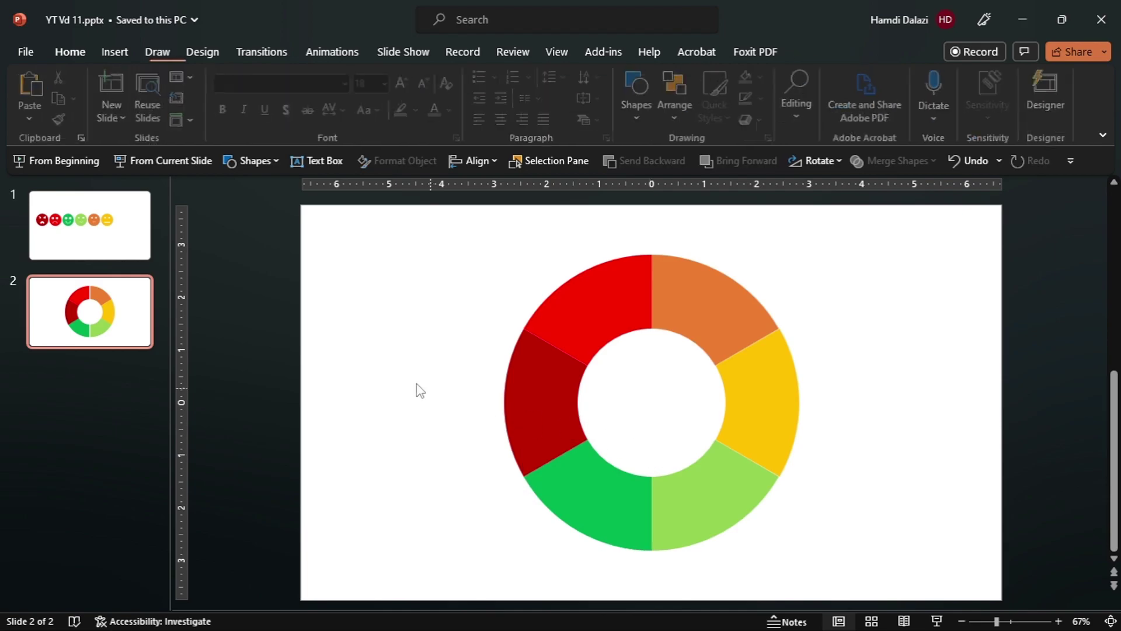
click(120, 251)
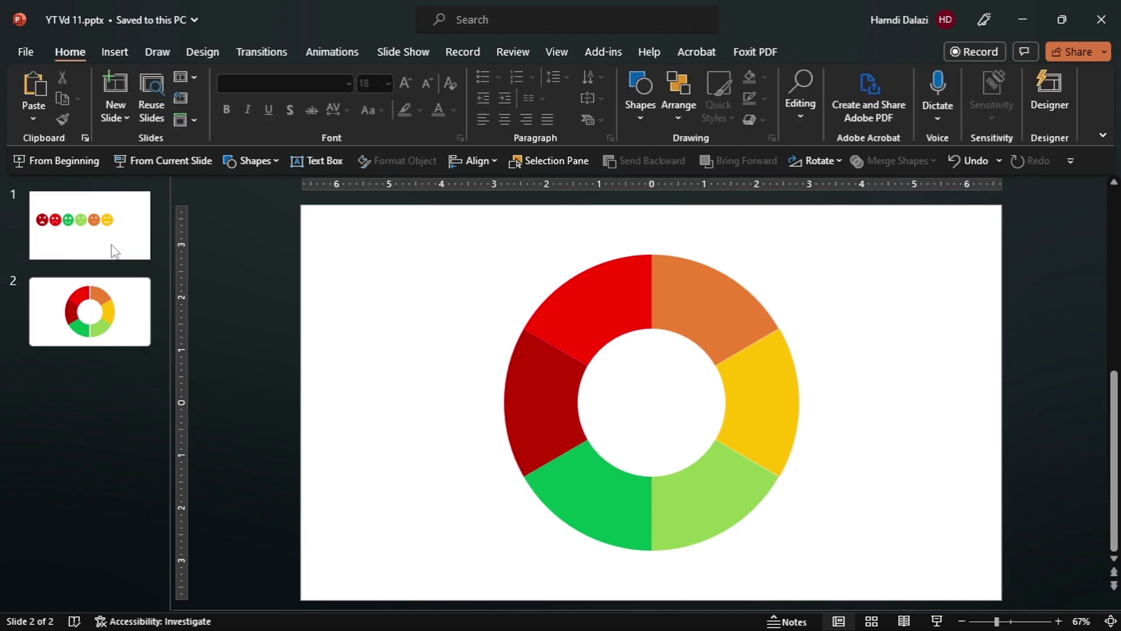
- Copy the six emoji faces from slide 1 and paste them onto slide 2
drag(298, 286, 858, 517)
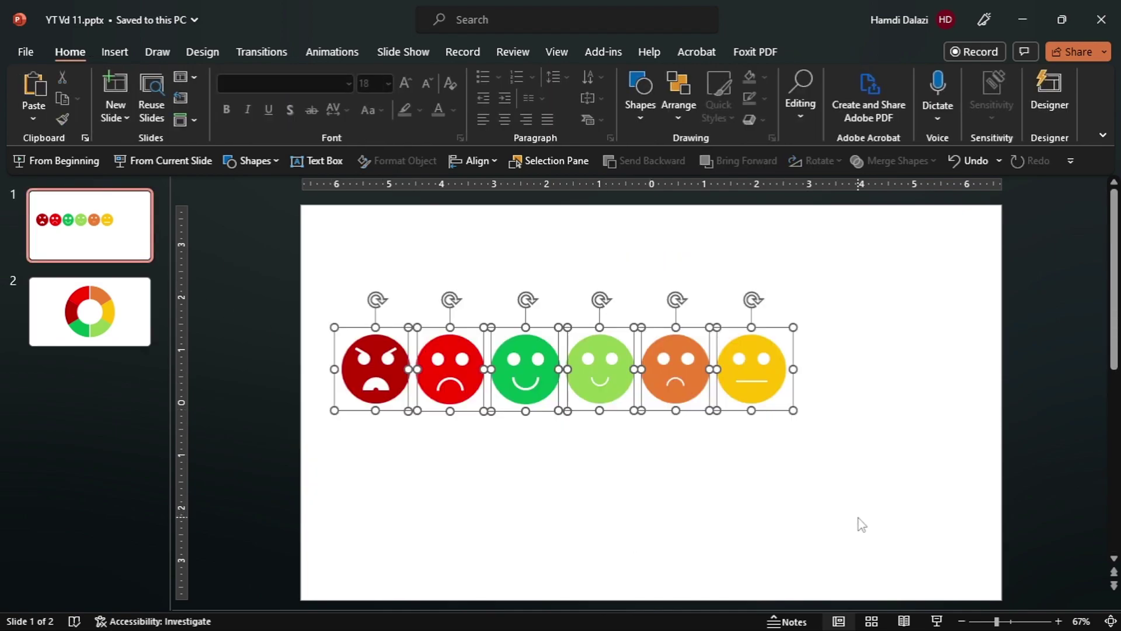
key(ctrl+c)
click(138, 323)
key(ctrl+v)
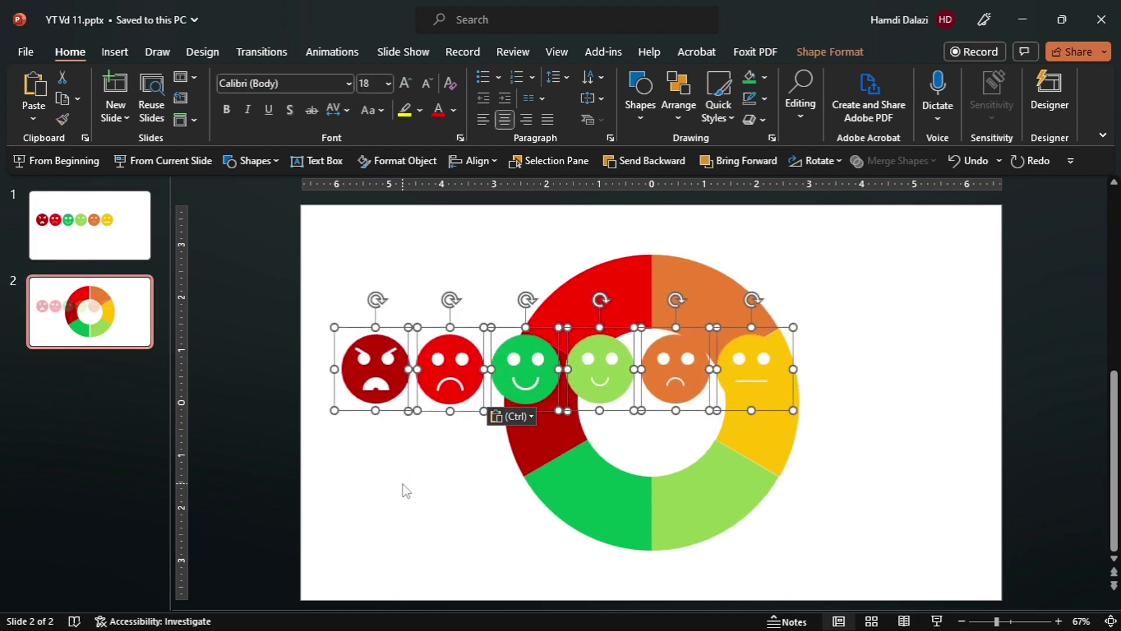
- Shrink the pasted faces and drag each onto its matching coloured segment, the angry face on dark red
drag(793, 409, 769, 408)
drag(665, 359, 701, 300)
drag(590, 359, 709, 496)
drag(516, 359, 595, 494)
drag(449, 359, 603, 309)
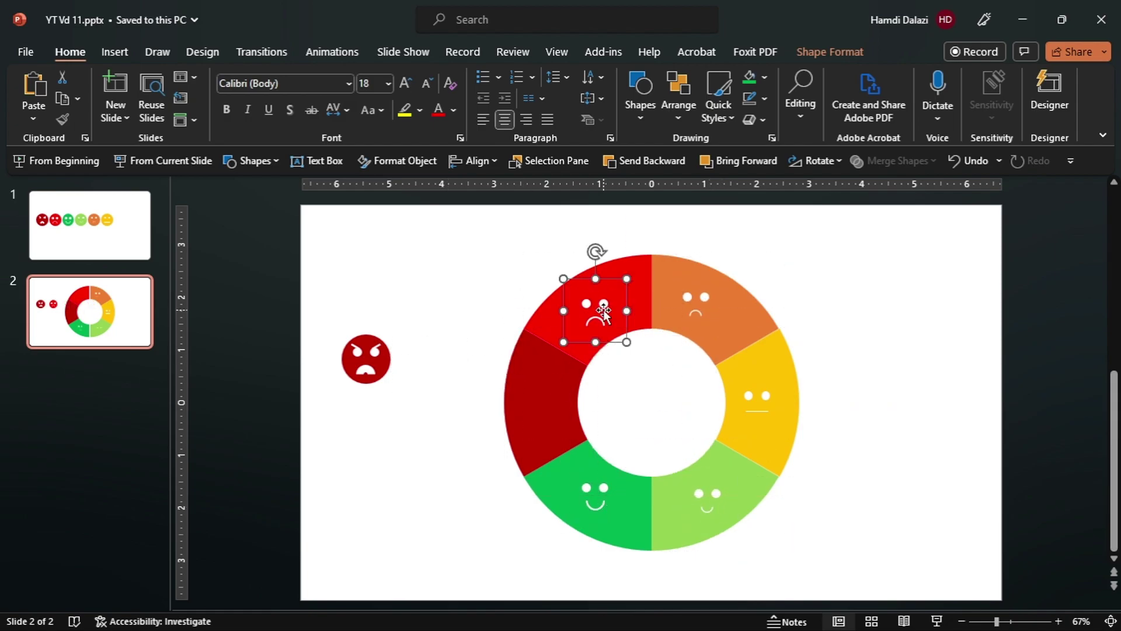
drag(366, 359, 542, 395)
- Bottom-align the angry face with the yellow face and fine-tune the other faces' positions
shift+click(769, 382)
click(474, 161)
click(517, 303)
drag(707, 497, 707, 493)
click(713, 381)
drag(698, 304, 704, 311)
drag(594, 313, 594, 311)
drag(702, 308, 707, 310)
click(782, 338)
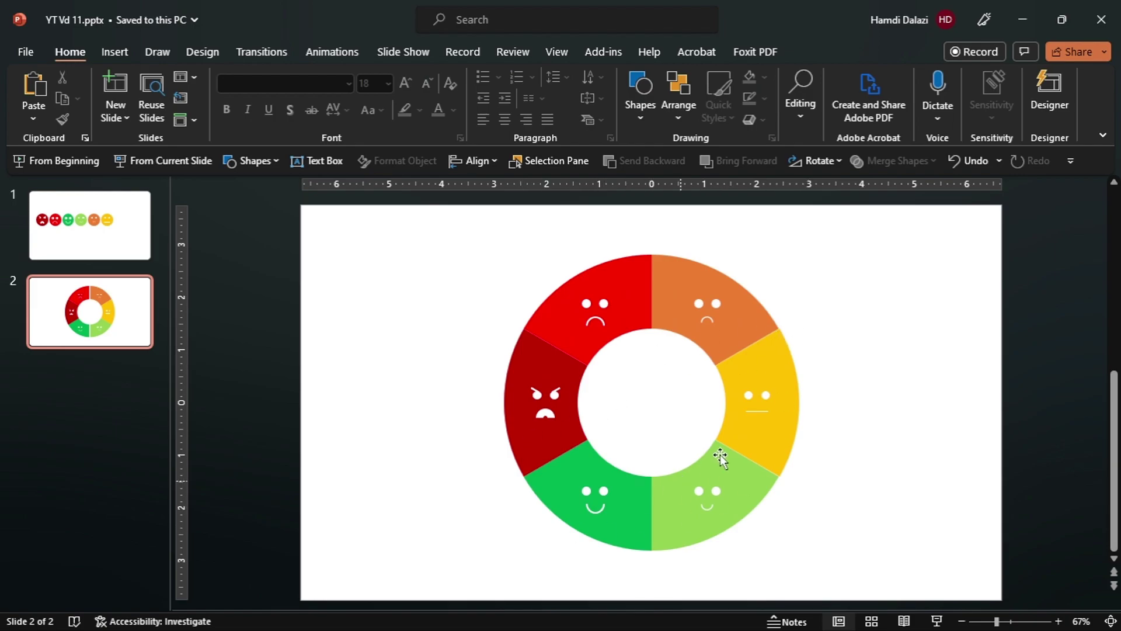
- Group the ring segments and faces, then centre the group horizontally and vertically on the slide
drag(865, 246, 448, 592)
key(ctrl+g)
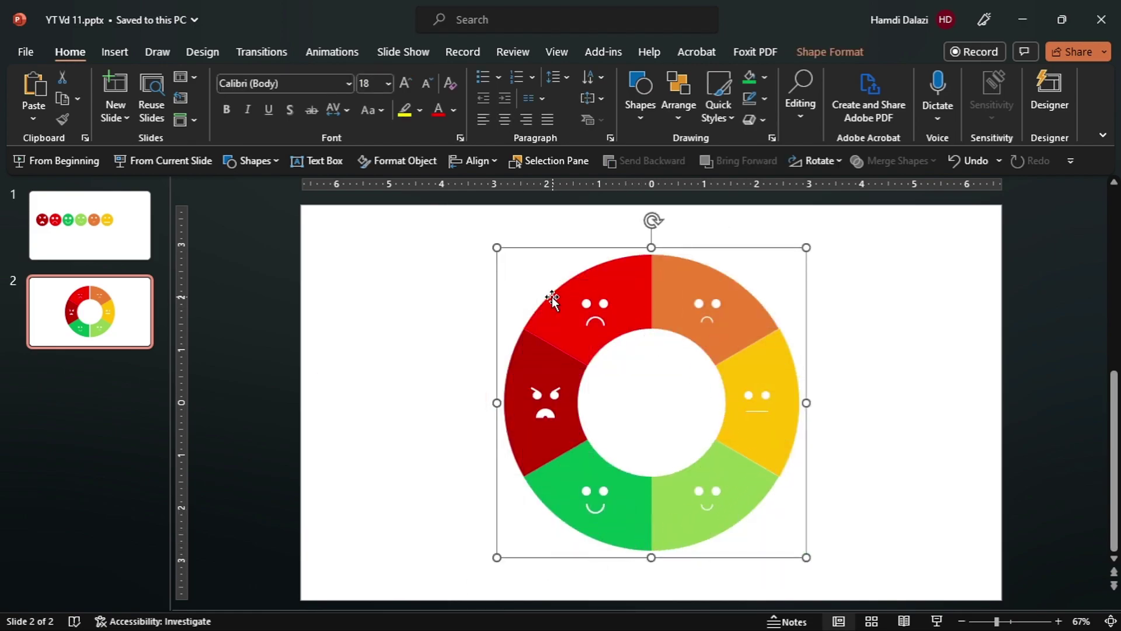
click(485, 165)
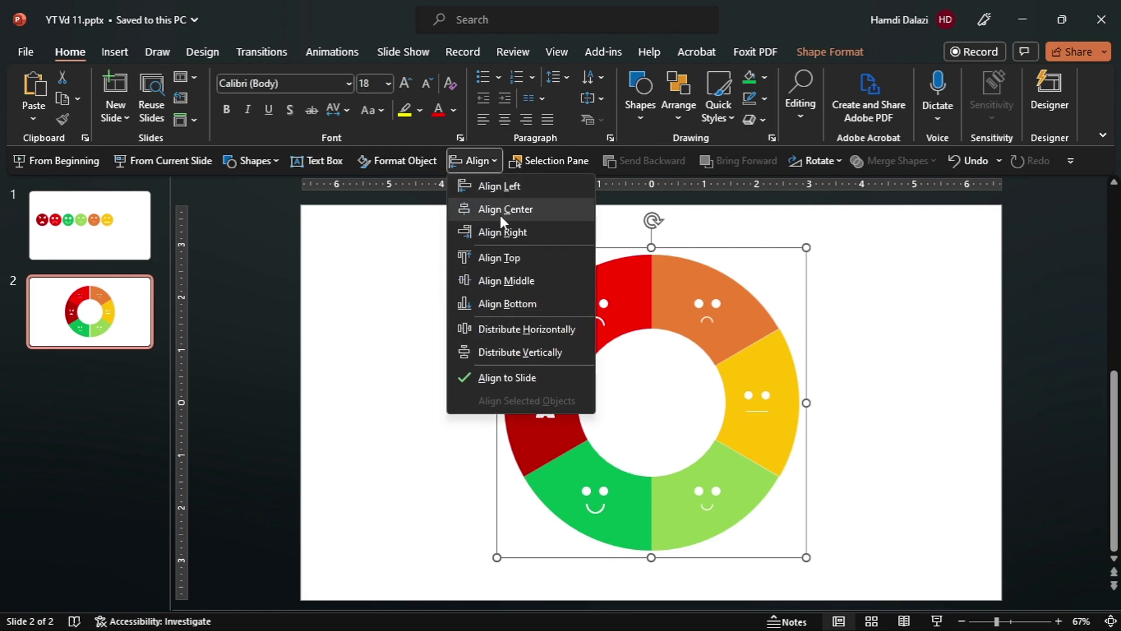
click(501, 214)
click(489, 160)
click(512, 279)
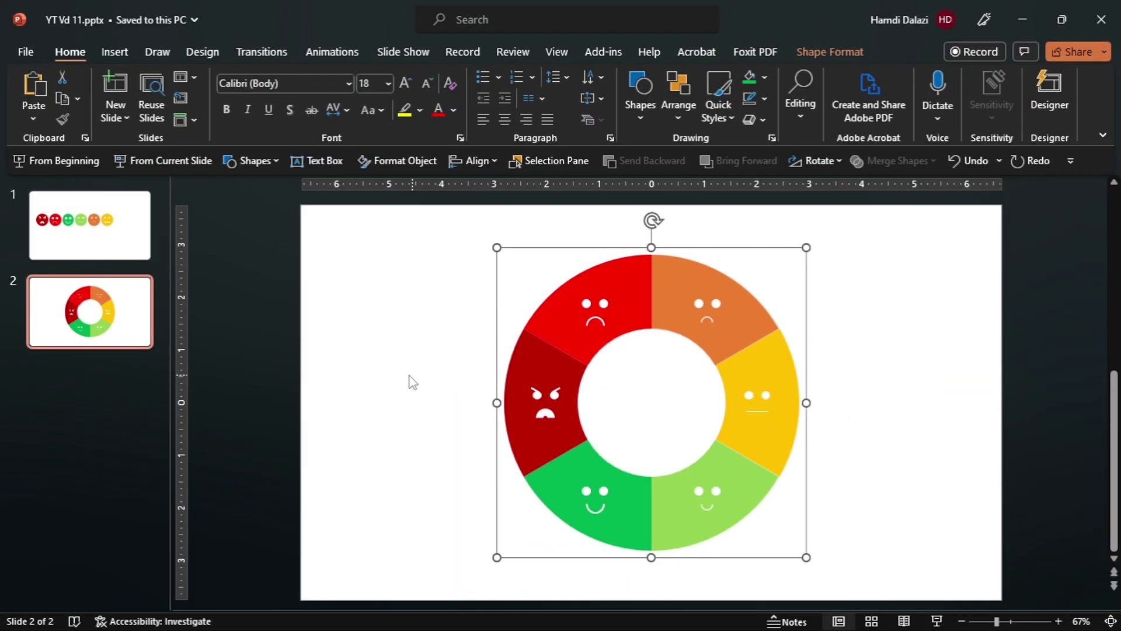
click(266, 169)
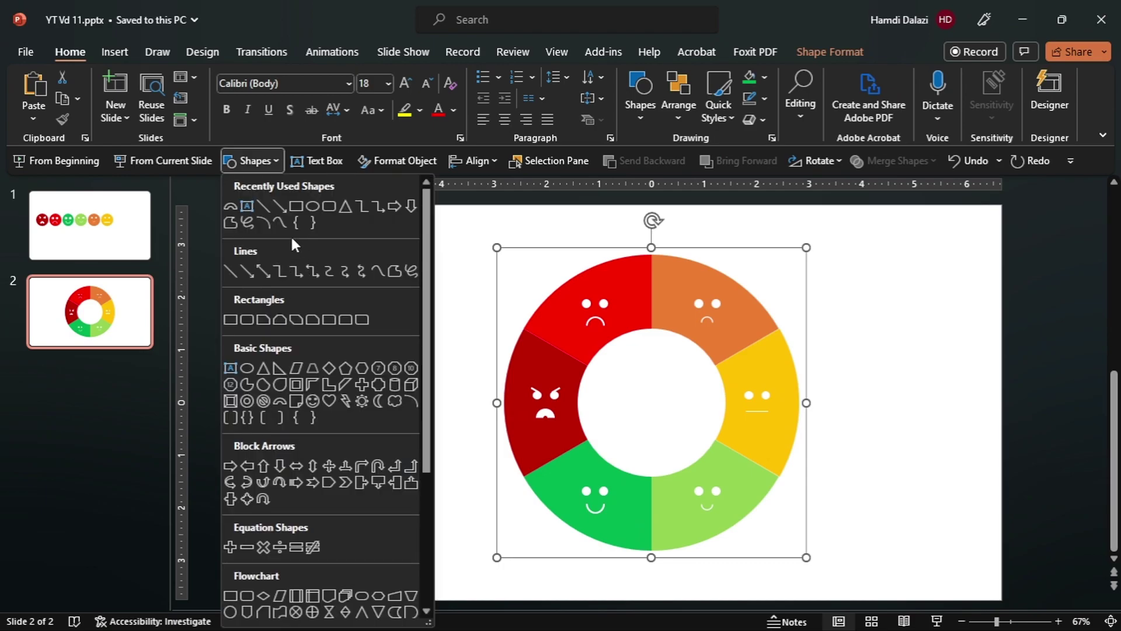
- Draw a small blue circle and centre it horizontally and vertically on the slide
click(312, 206)
drag(357, 333, 387, 362)
click(486, 160)
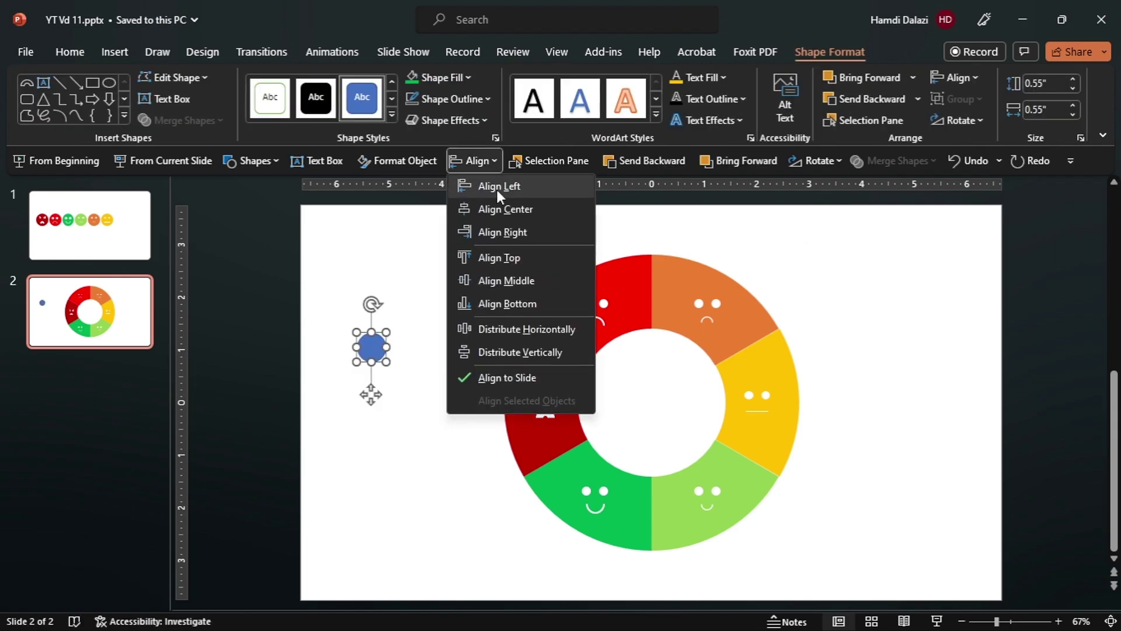
click(503, 212)
click(488, 165)
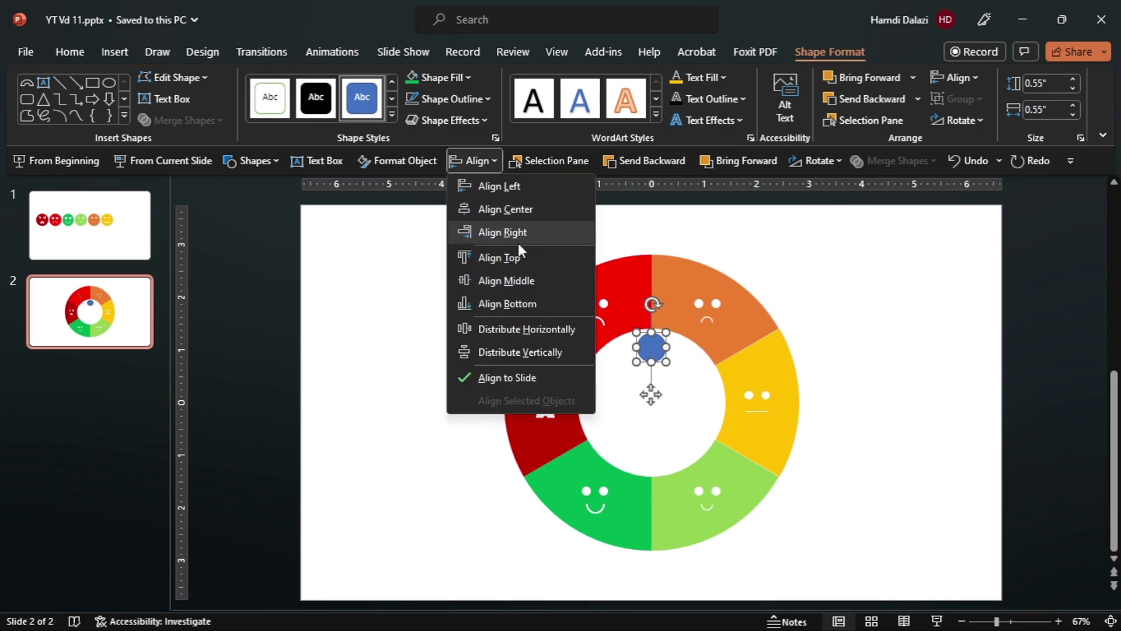
click(514, 278)
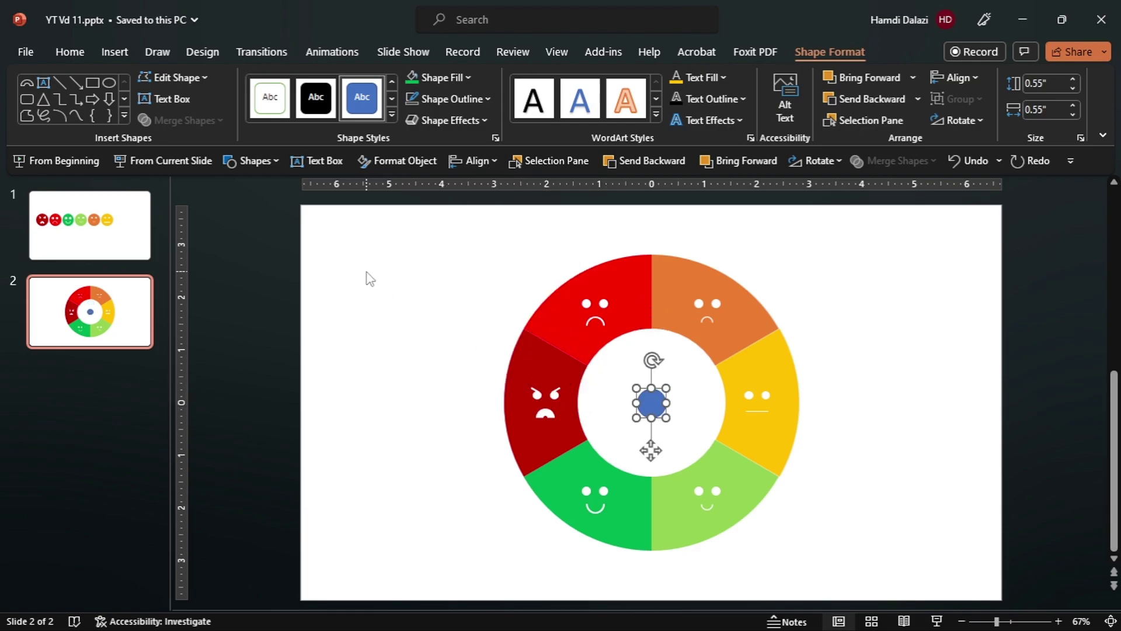
click(262, 159)
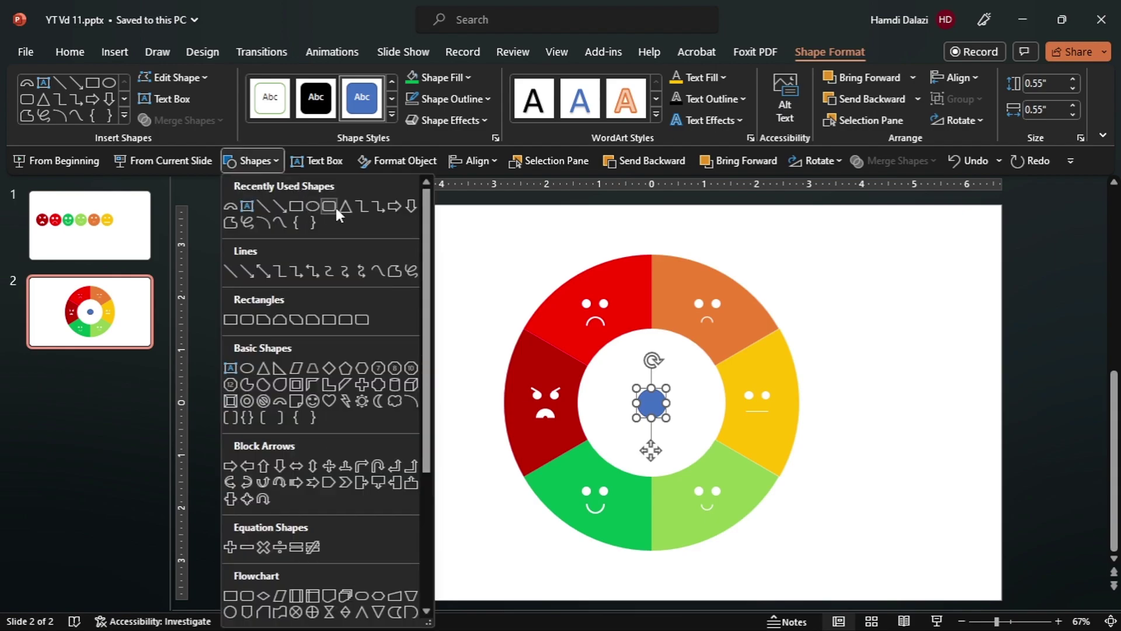
- Draw a tall thin triangle and set its width to 0.55"
click(345, 205)
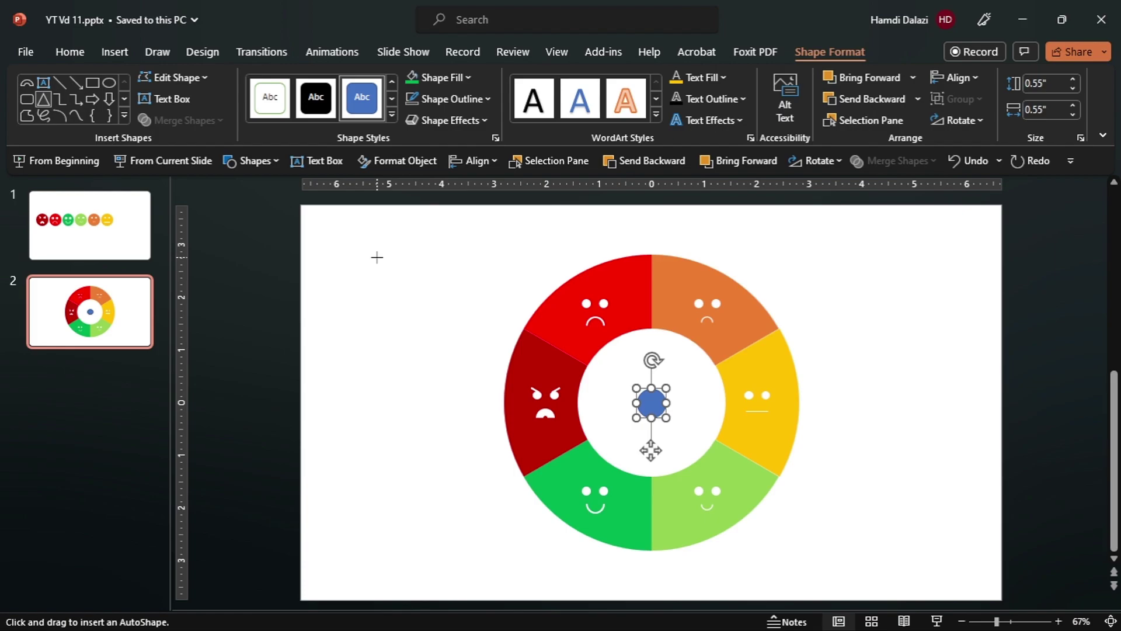
drag(375, 254, 392, 387)
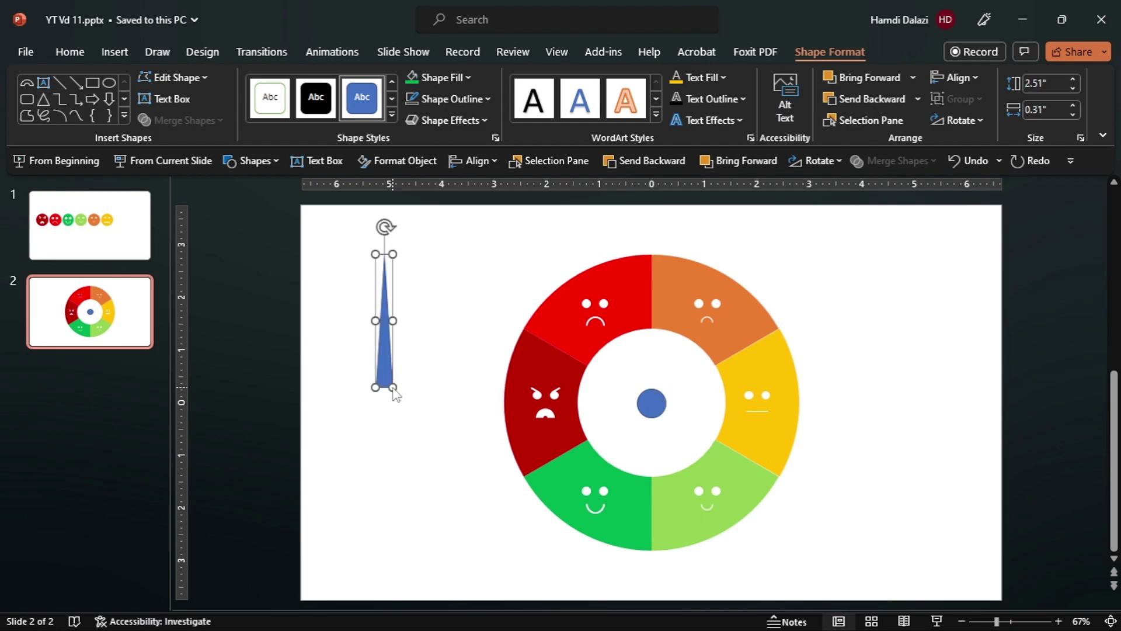
click(651, 395)
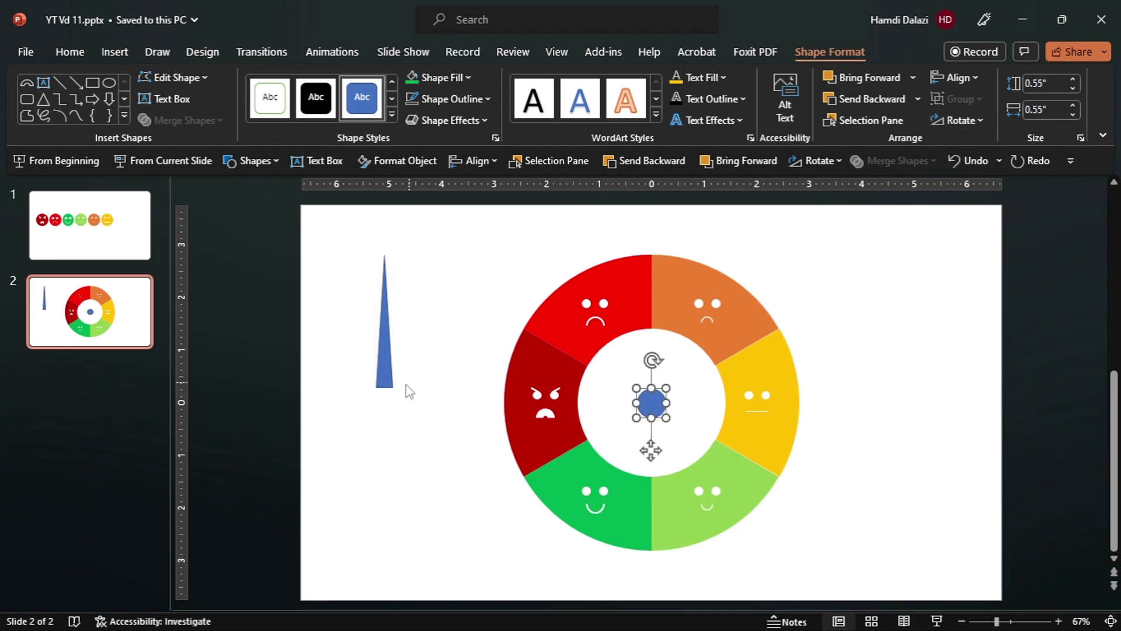
click(388, 384)
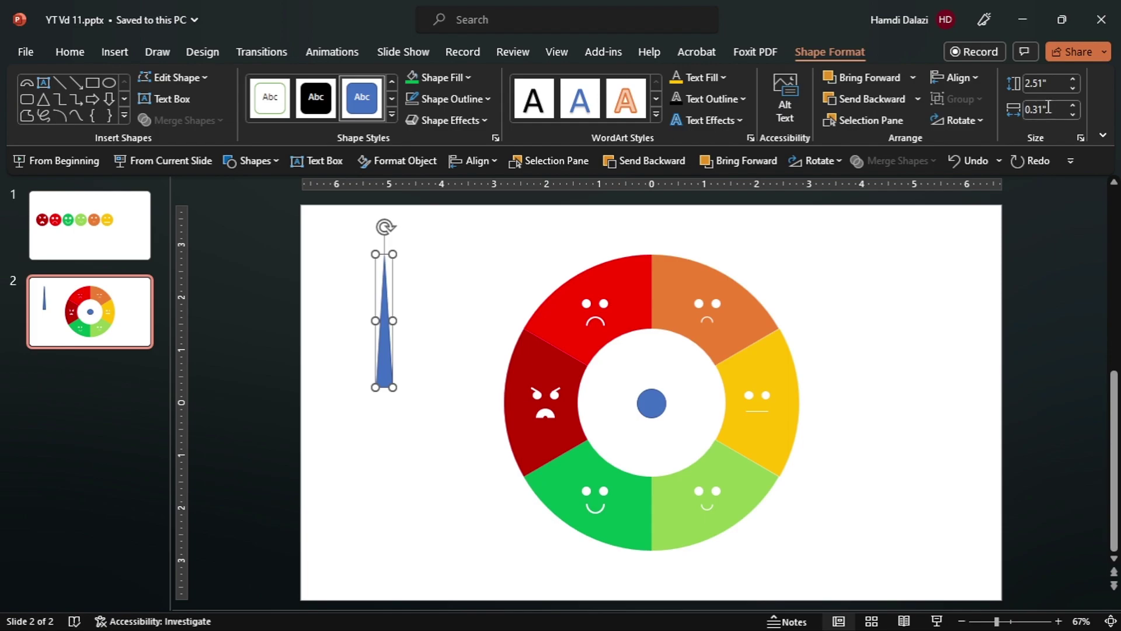
text(0.55)
key(Return)
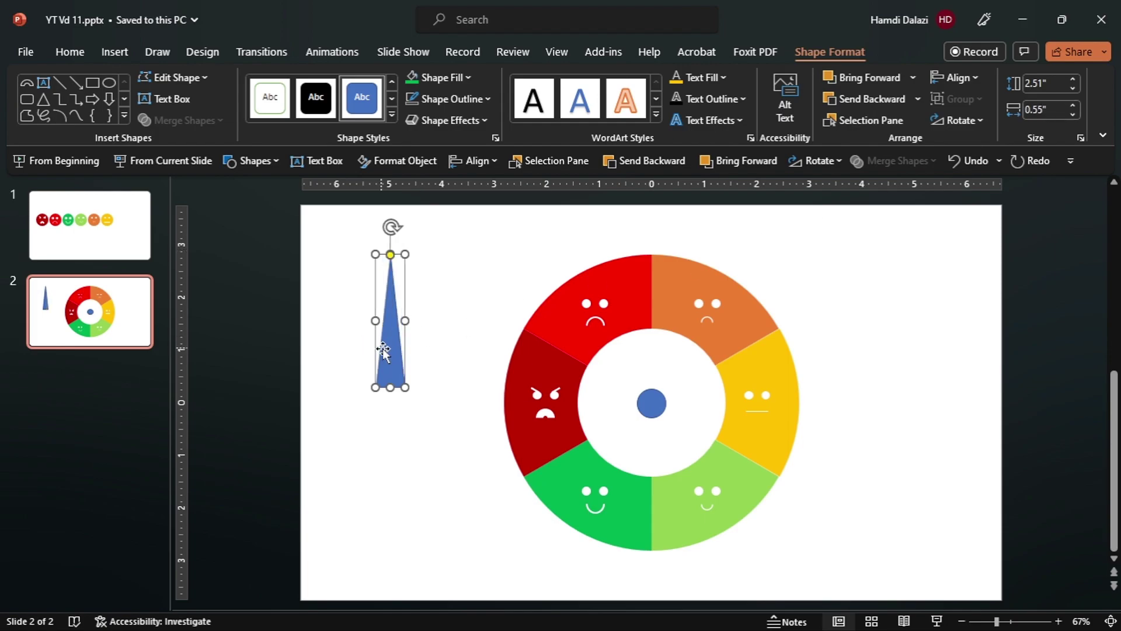
- Place the triangle upright on the centre circle and select both shapes
drag(387, 351, 652, 374)
scroll(652, 375, up, 5)
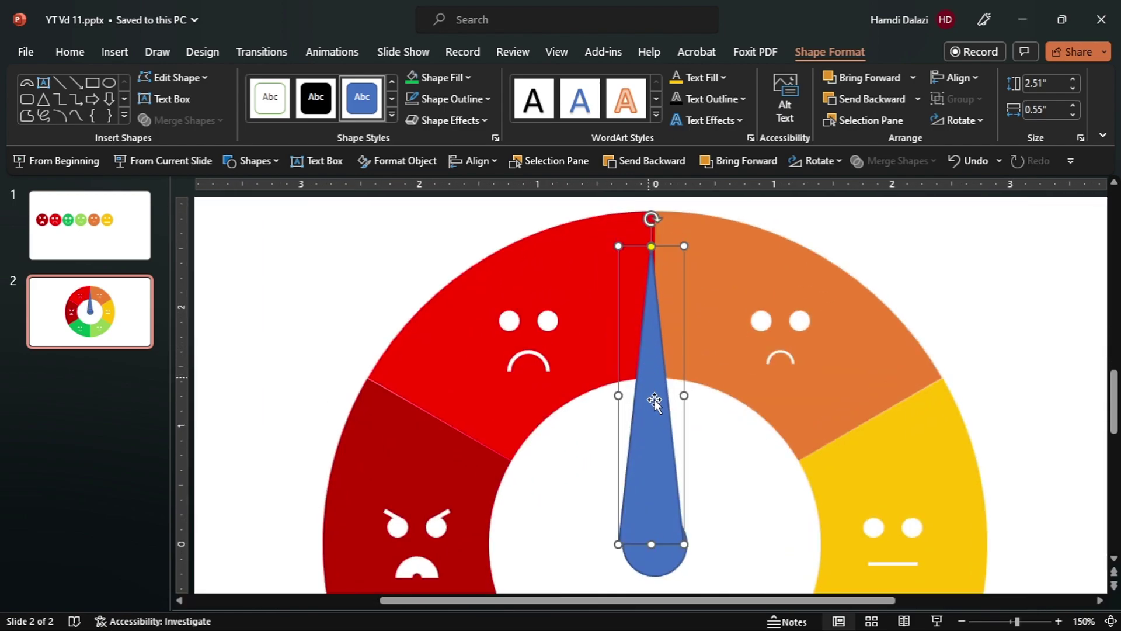
drag(660, 463, 667, 463)
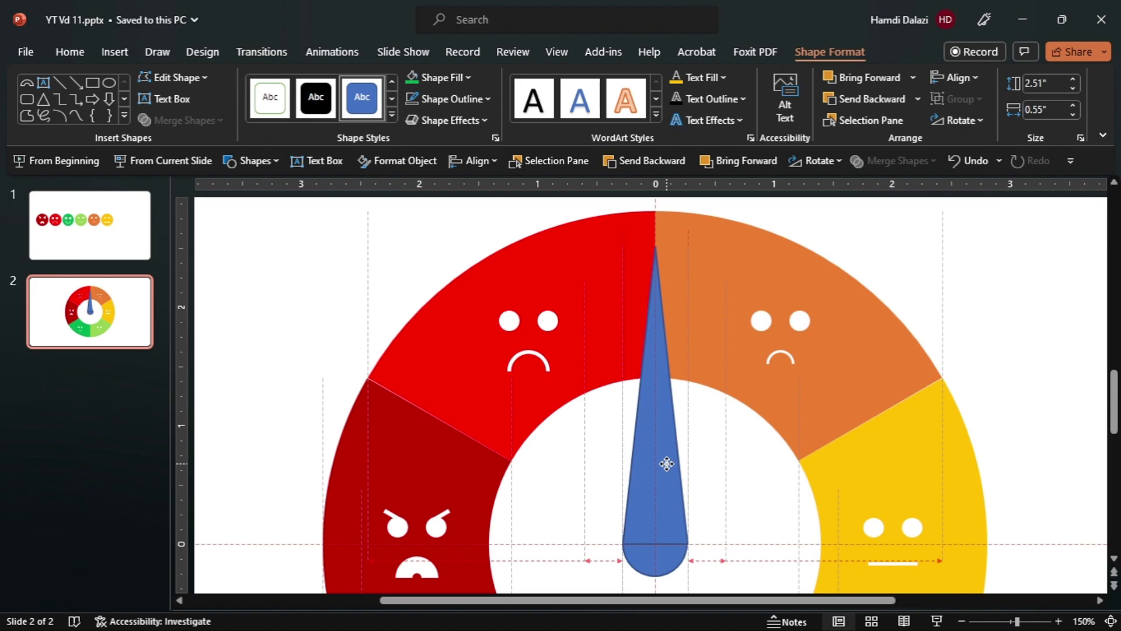
drag(667, 463, 666, 464)
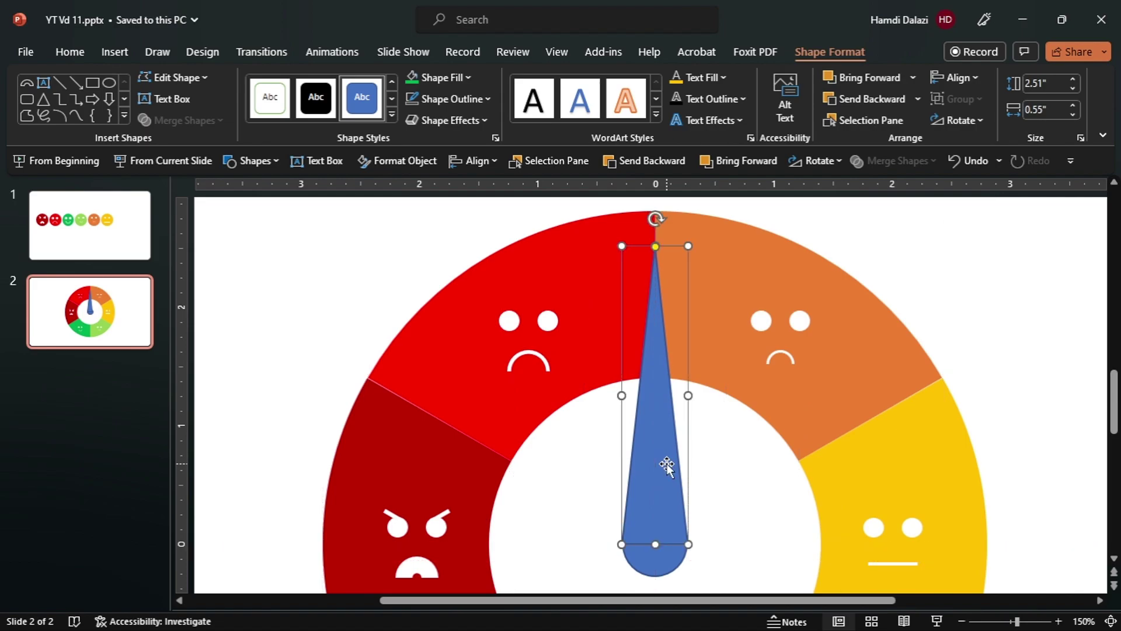
shift+click(665, 564)
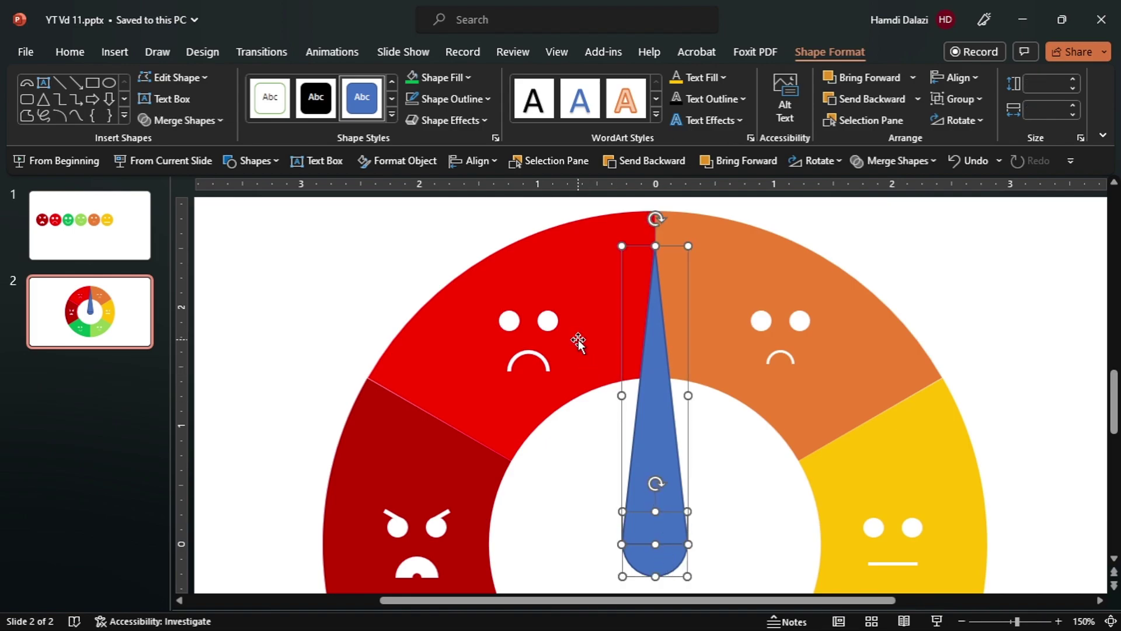
- Centre the triangle and hub circle on each other and group them into one needle
click(481, 161)
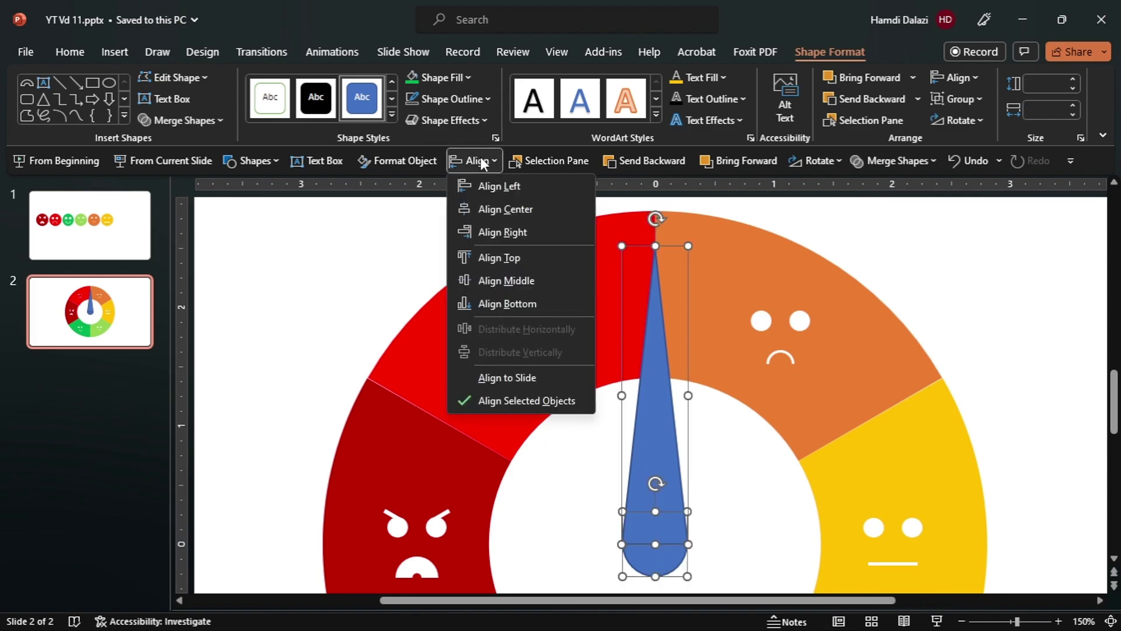
click(498, 209)
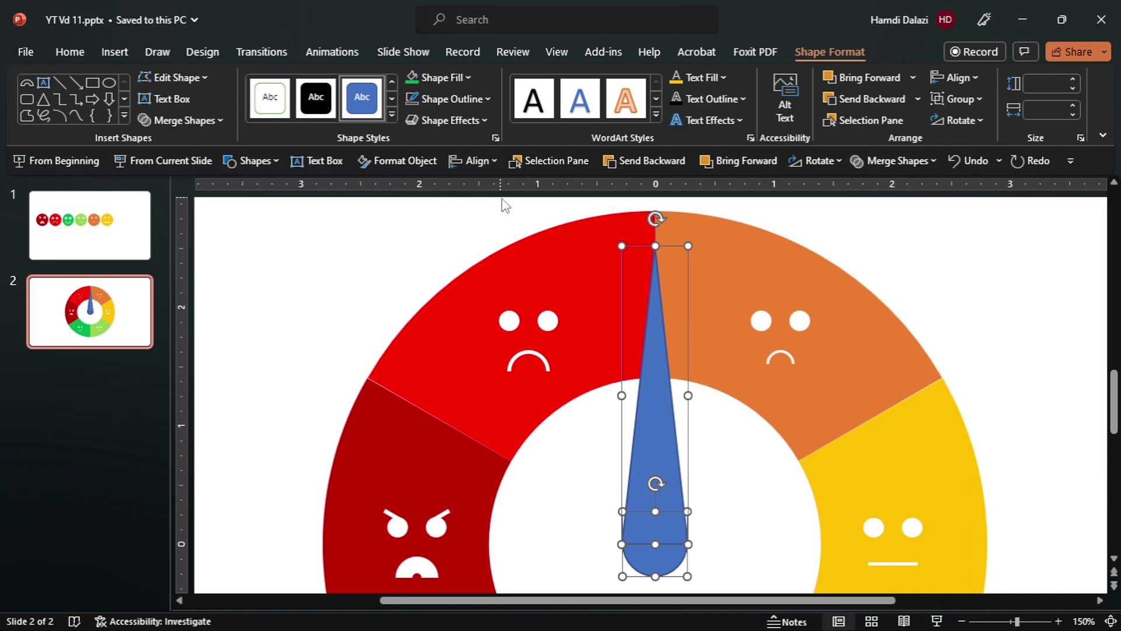
click(633, 388)
ctrl+scroll(655, 429, down, 5)
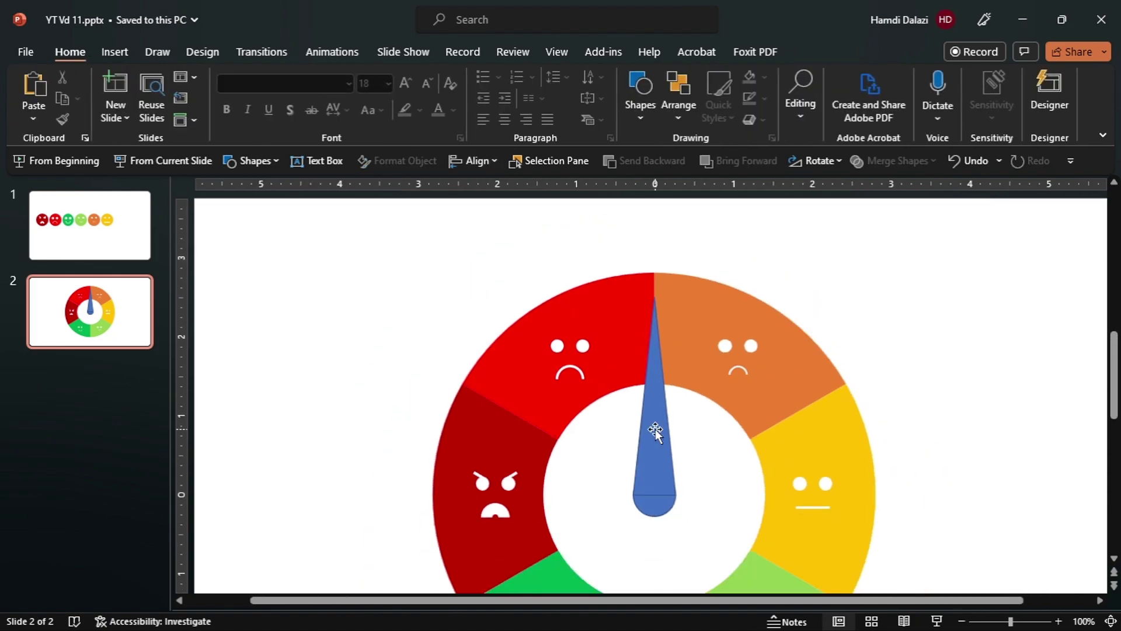
click(663, 508)
shift+click(660, 422)
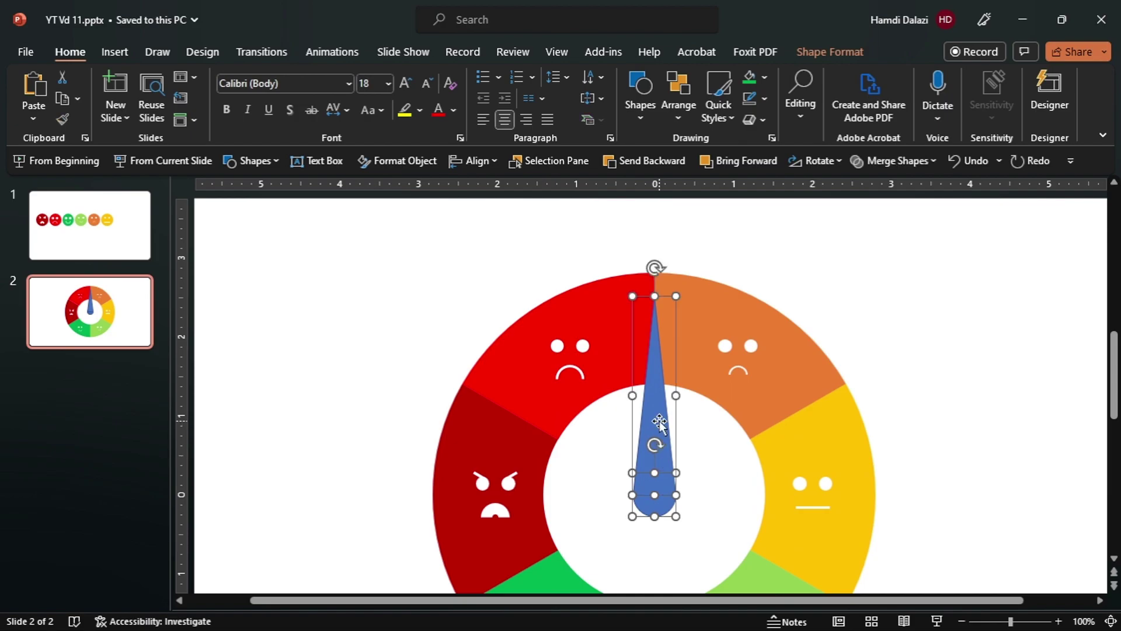
key(ctrl+g)
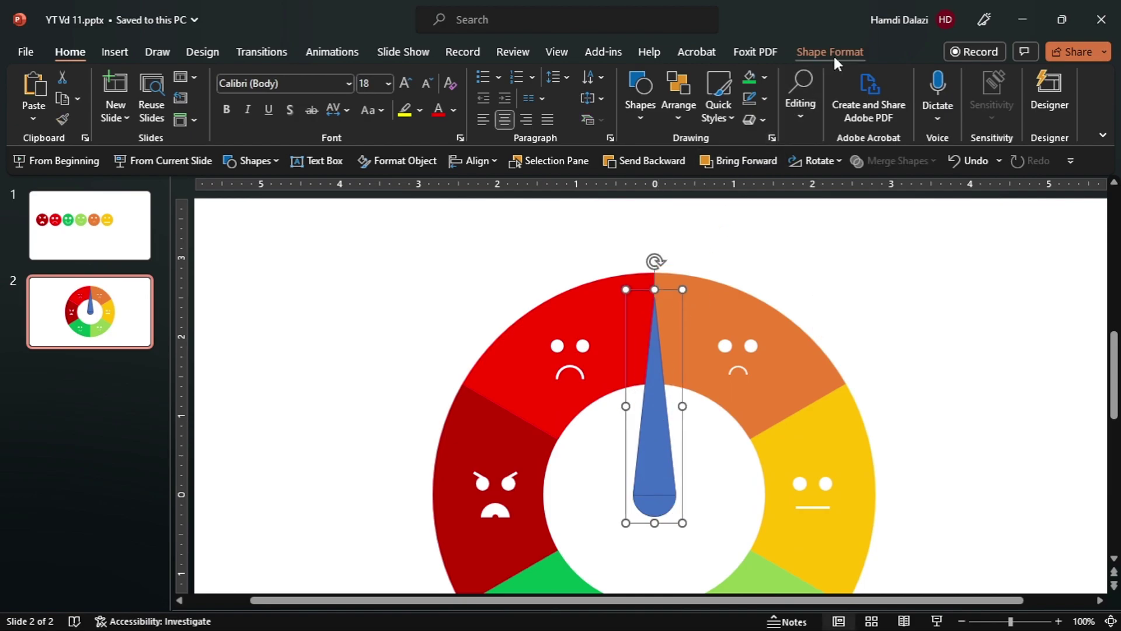
- Fill the needle black, then undo a test rotation so it points straight up
click(832, 54)
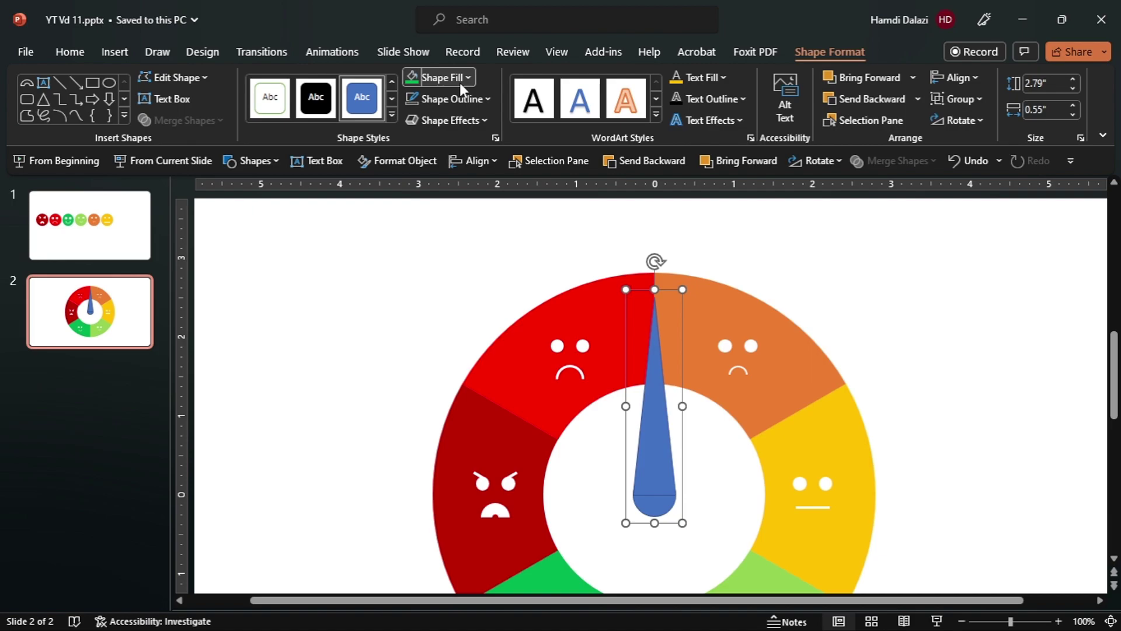
click(460, 83)
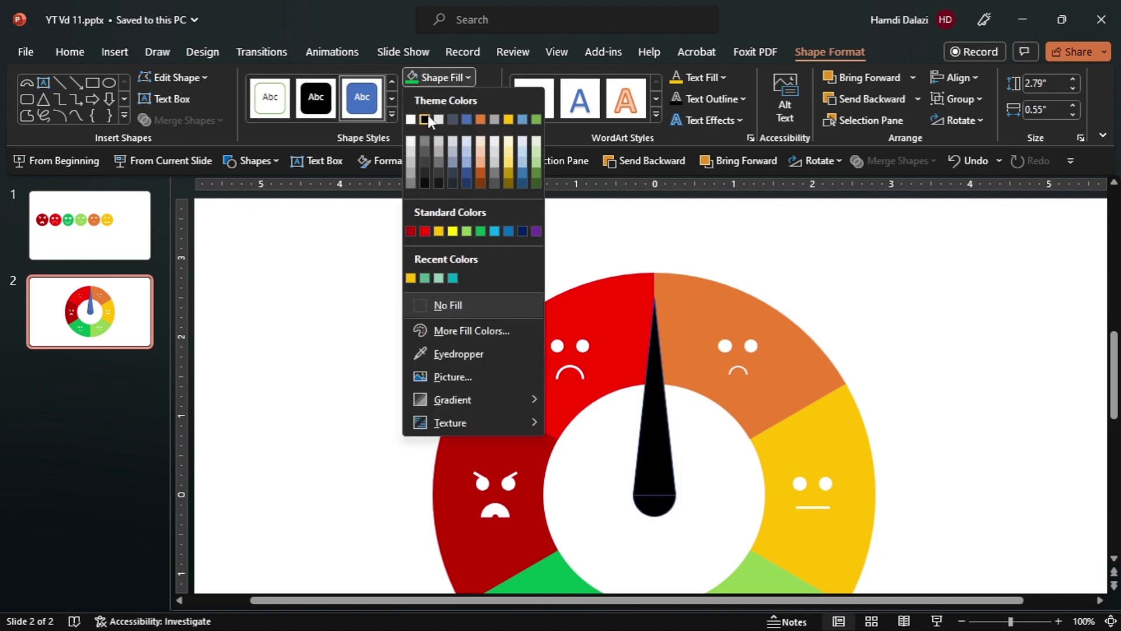
click(425, 120)
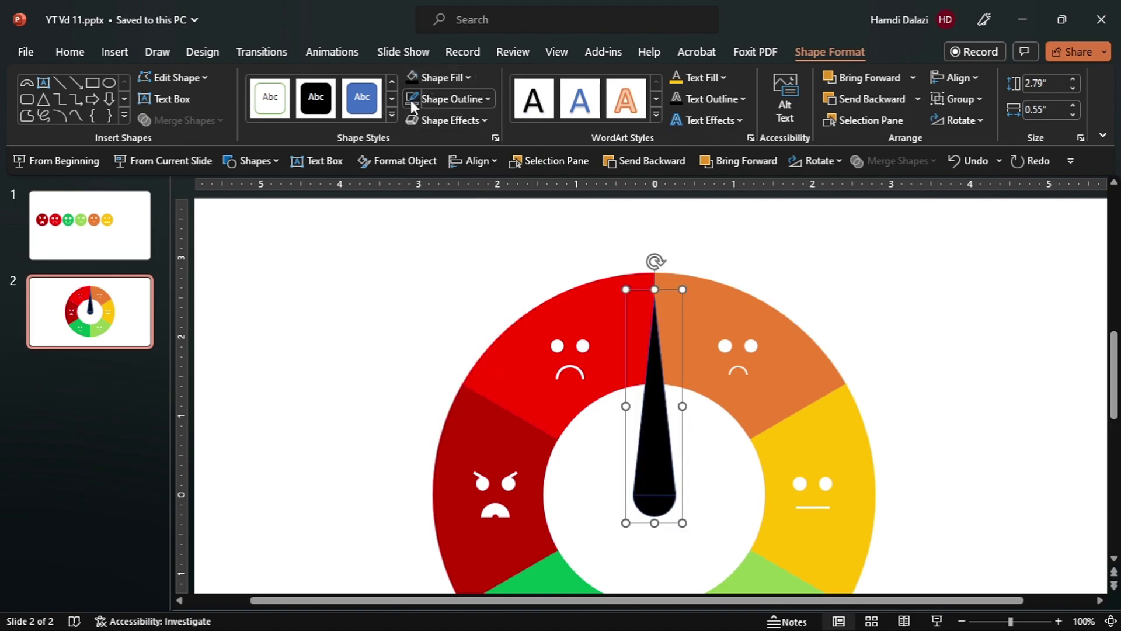
scroll(670, 388, down, 2)
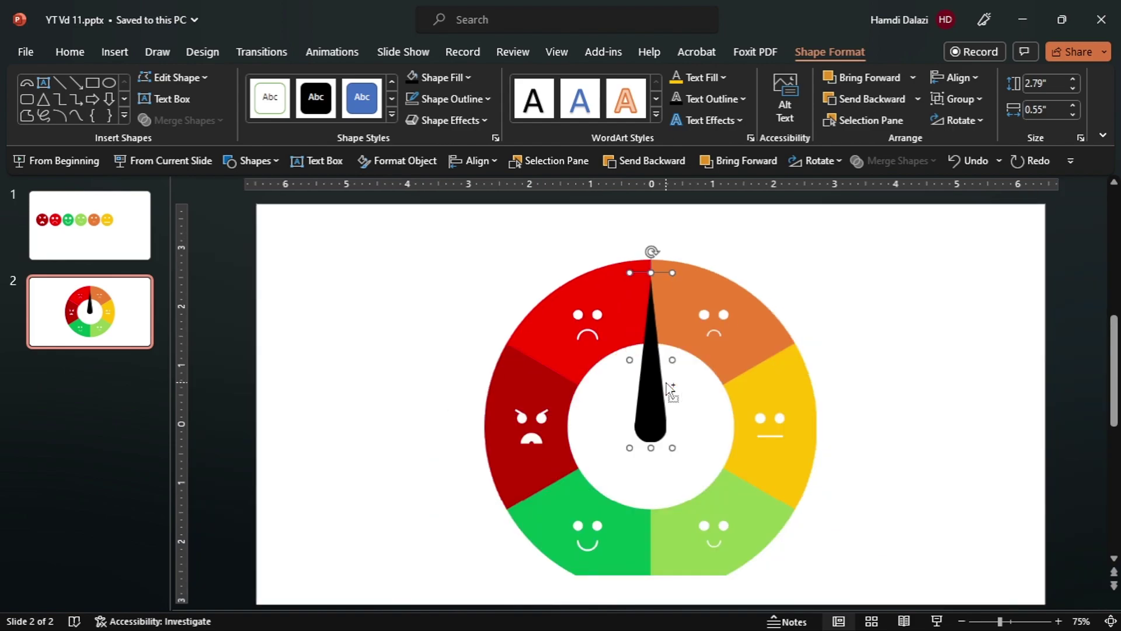
scroll(670, 389, down, 1)
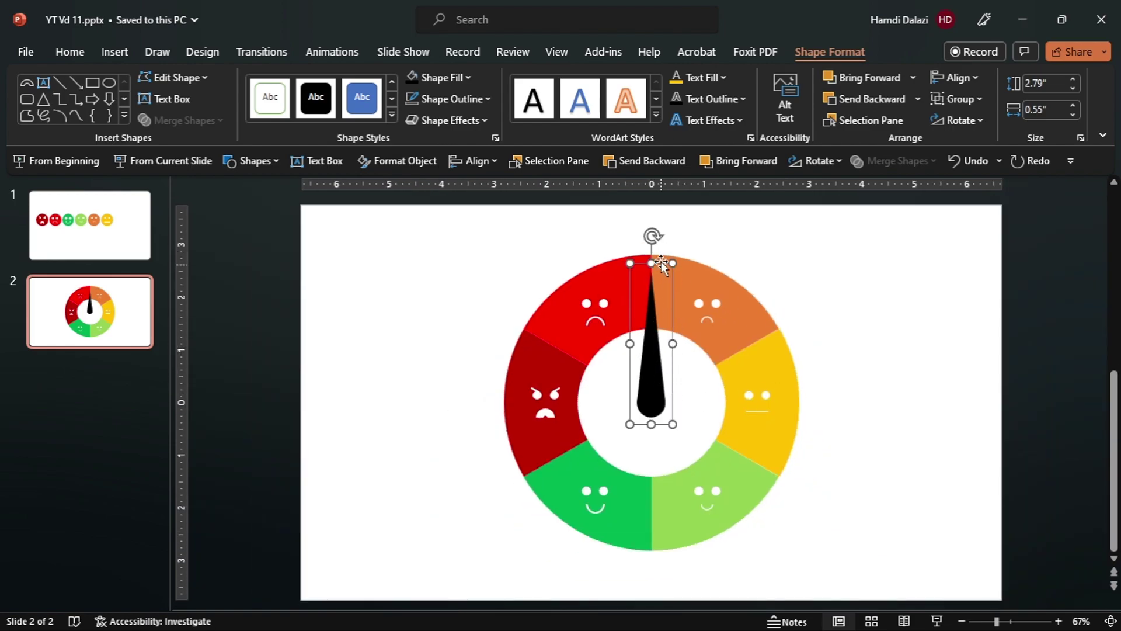
drag(654, 237, 676, 445)
key(ctrl+z)
- Draw a large oval over the gauge and size it to 5.62" by 5.62"
click(262, 166)
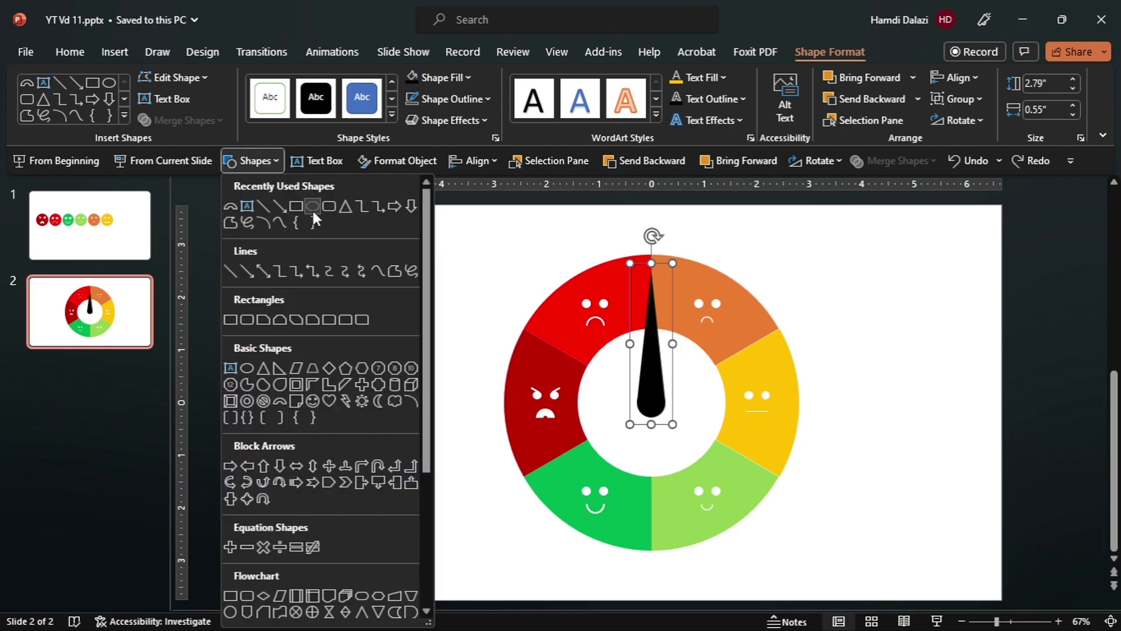
click(312, 206)
drag(375, 262, 696, 492)
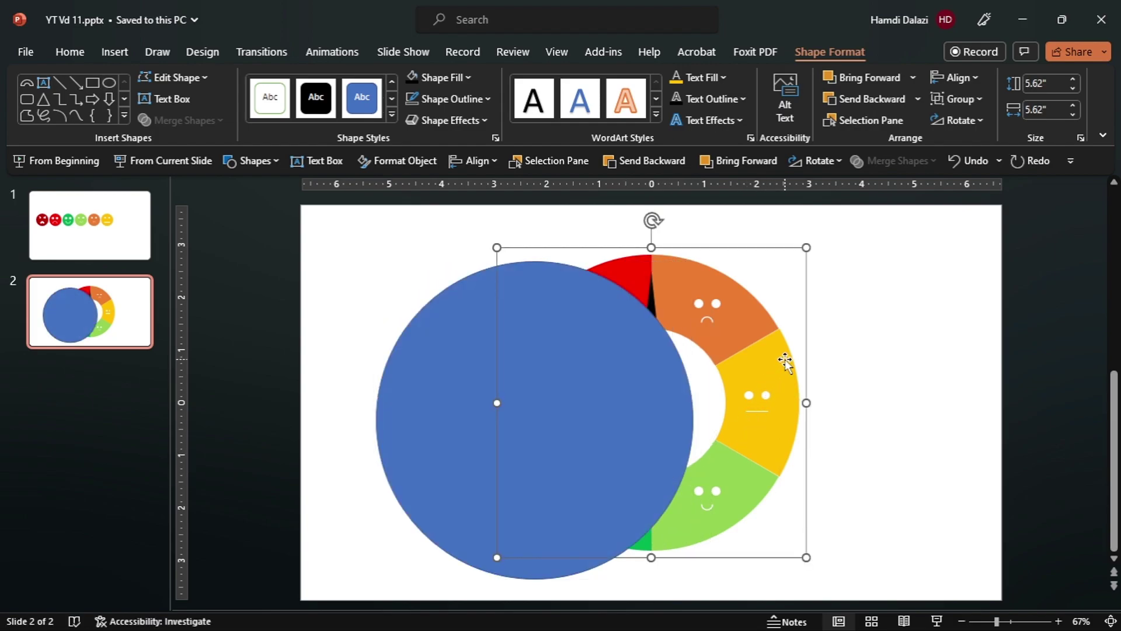
click(473, 369)
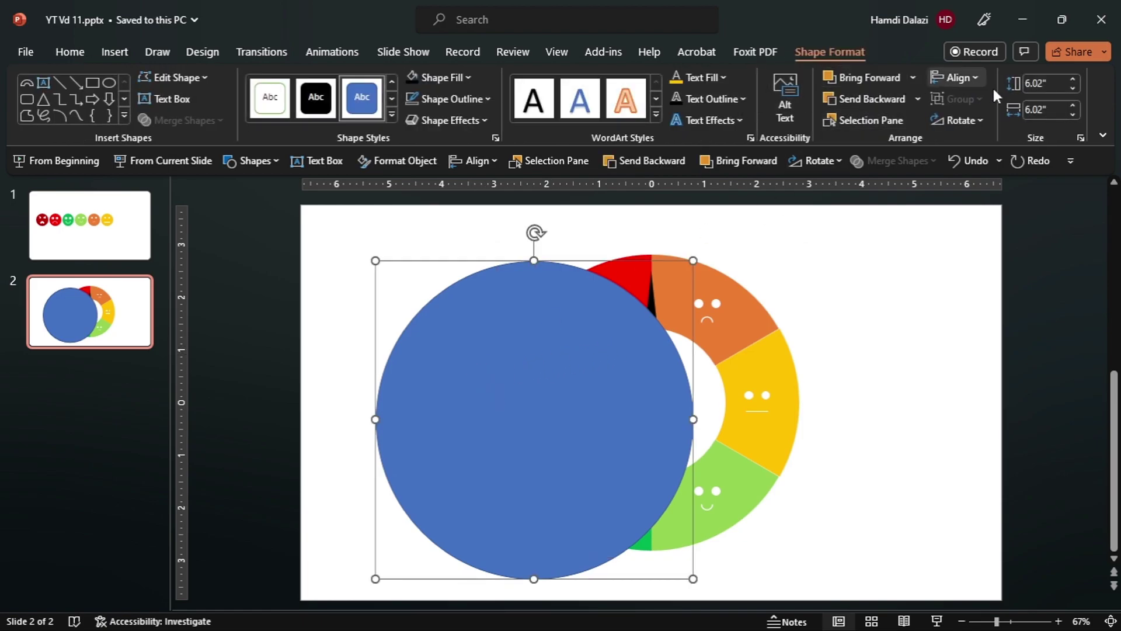
click(1045, 83)
key(BackSpace)
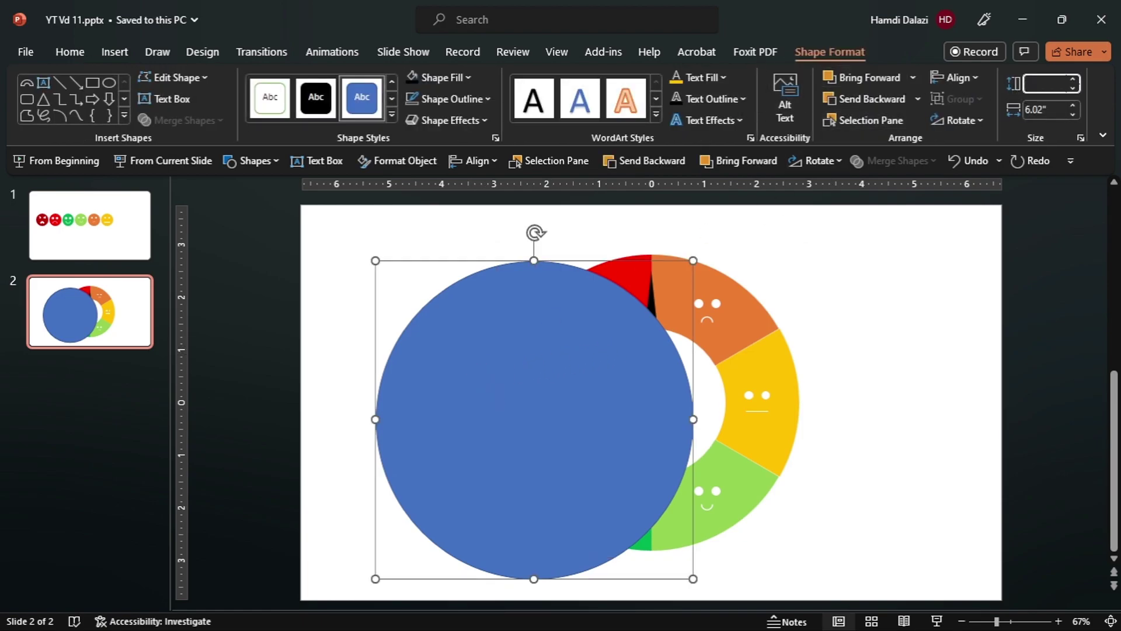
text(5.62)
key(Return)
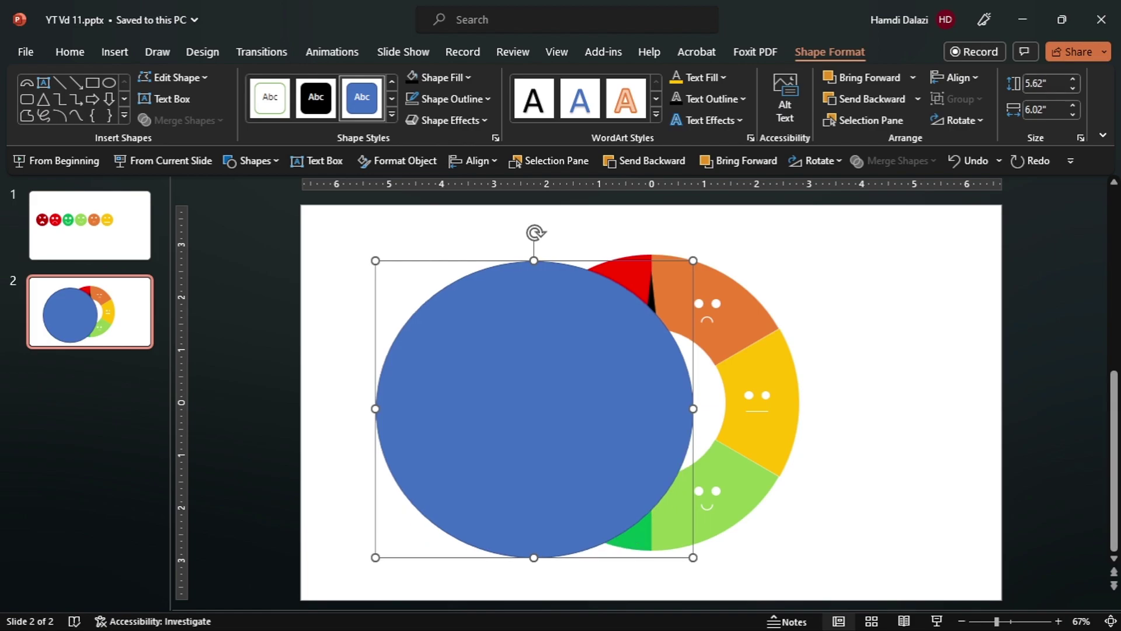
click(1050, 104)
key(BackSpace)
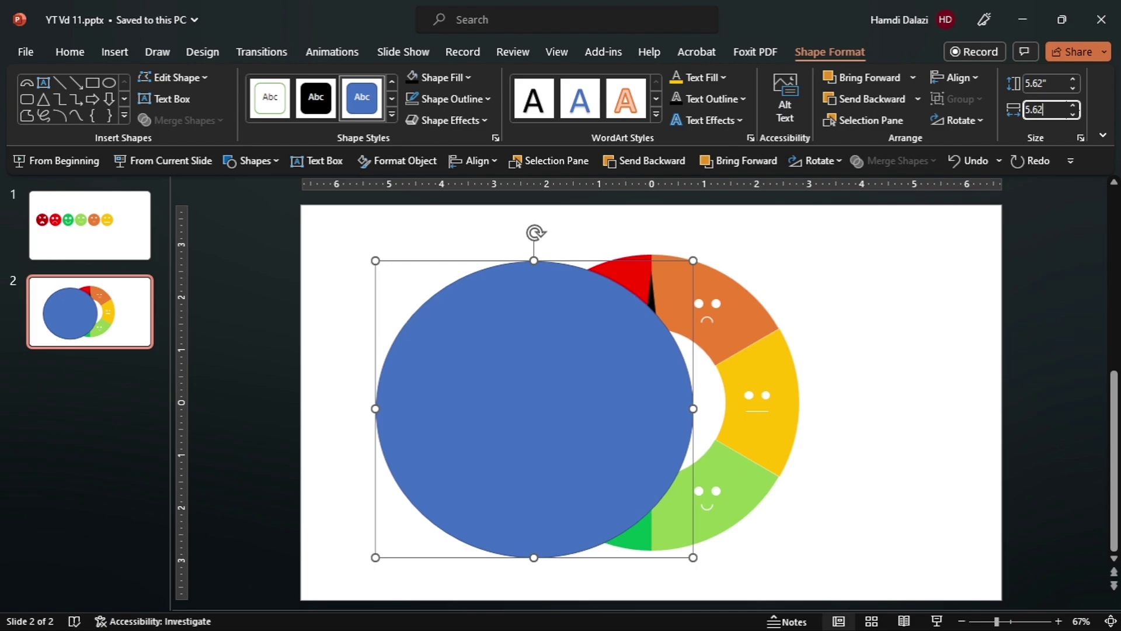
key(Return)
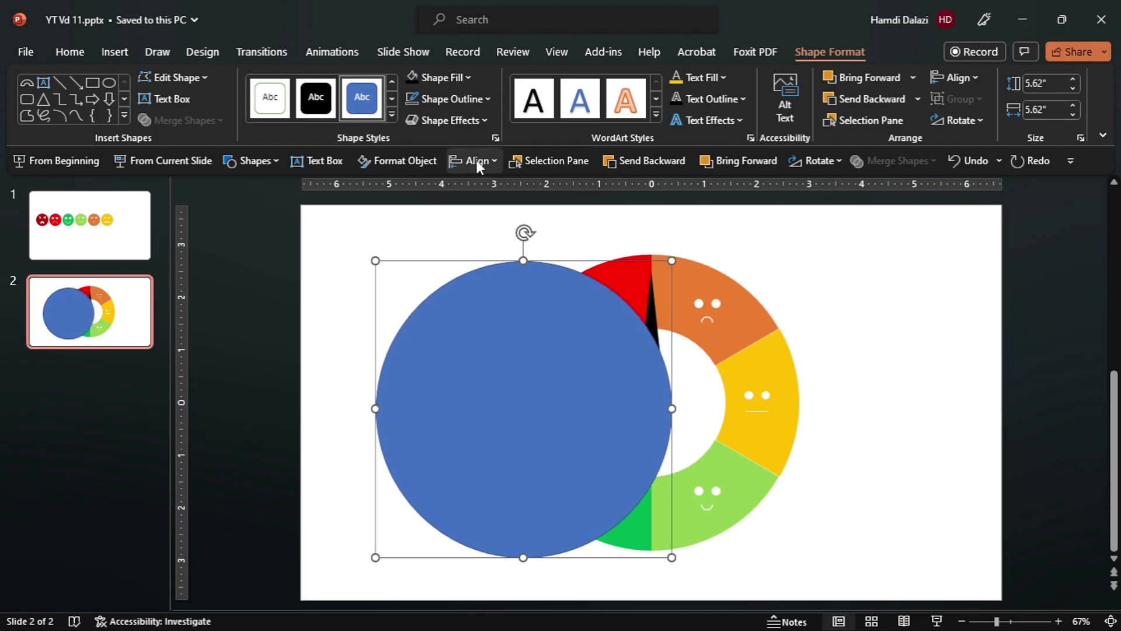
- Centre the circle horizontally and vertically on the slide and set its fill to No Fill
click(475, 160)
click(493, 210)
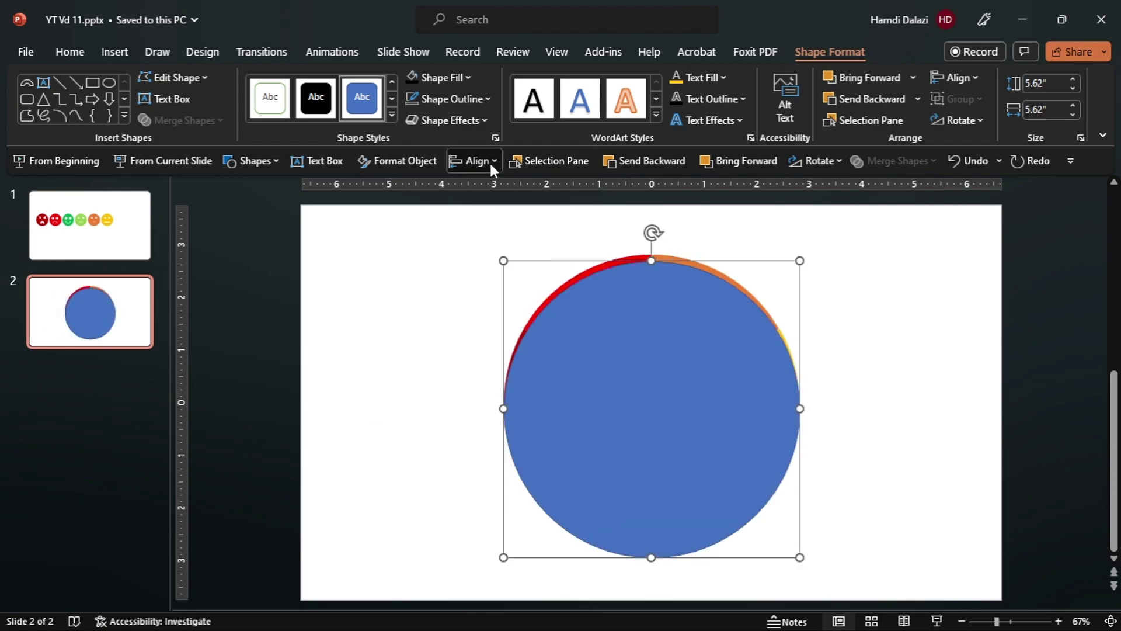
click(489, 160)
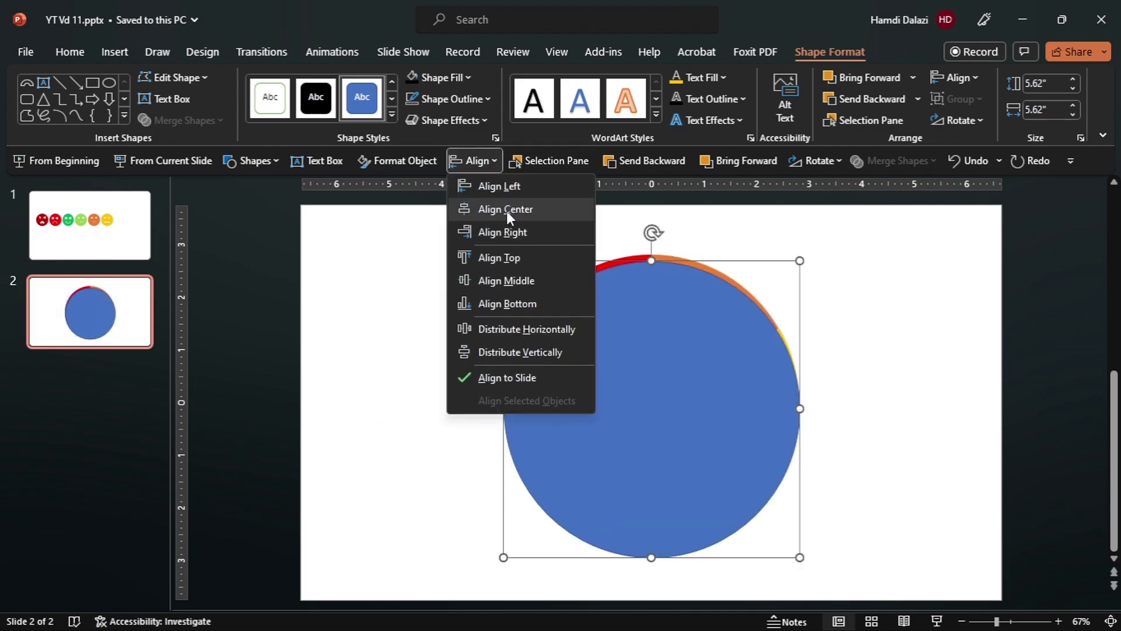
click(510, 280)
click(451, 84)
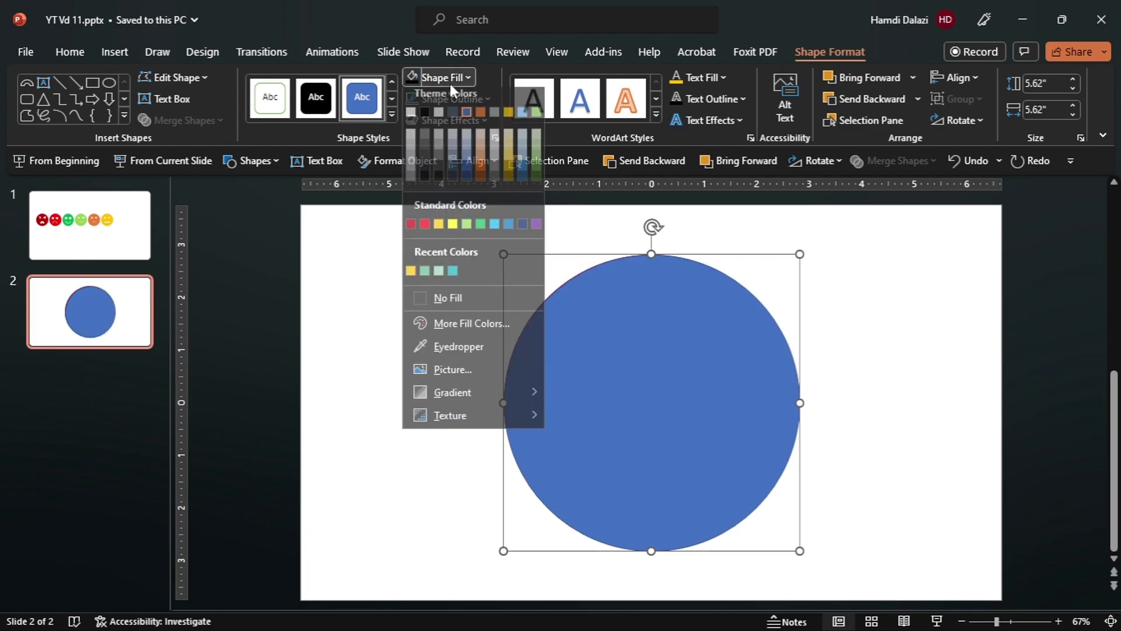
click(459, 305)
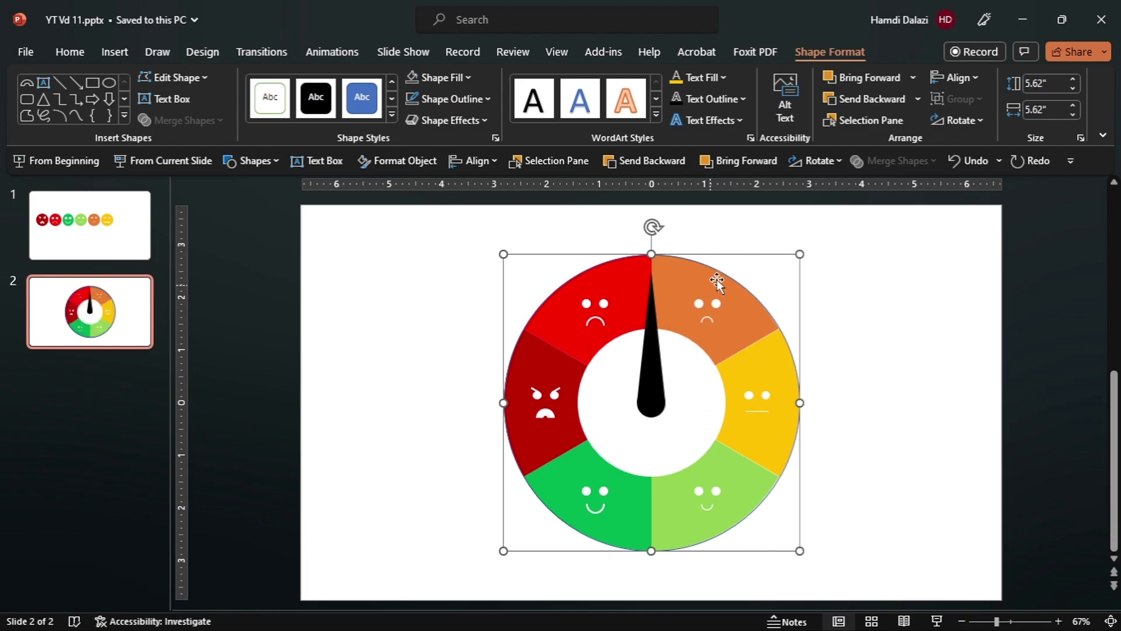
click(556, 167)
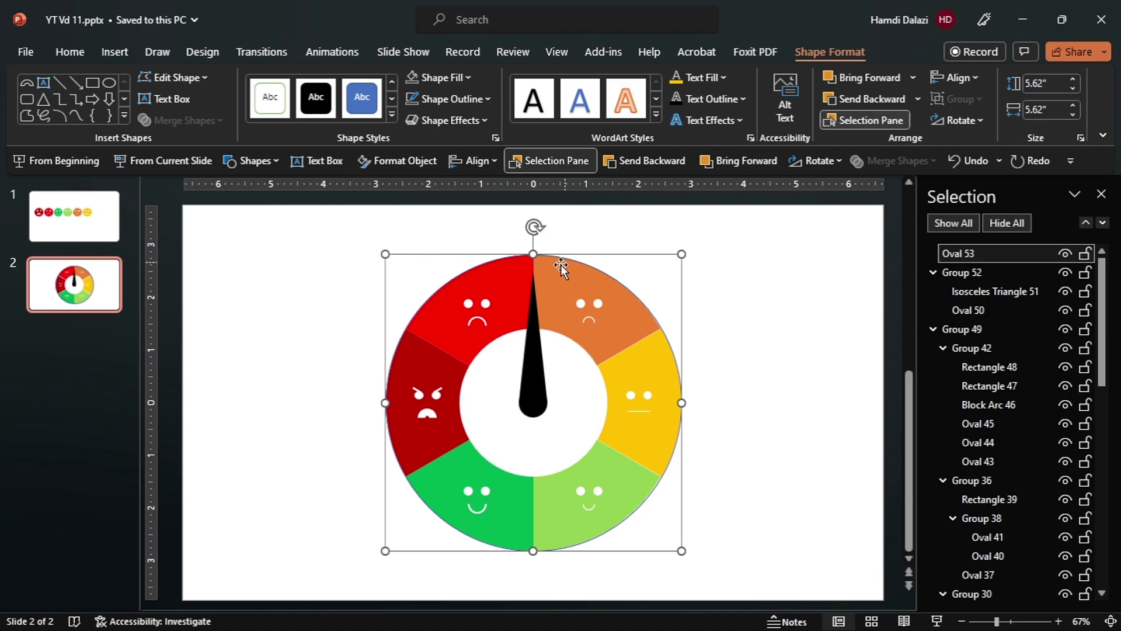
- Group the needle with the outer circle, undo a test rotation, and remove the circle's outline
shift+click(535, 356)
key(ctrl+g)
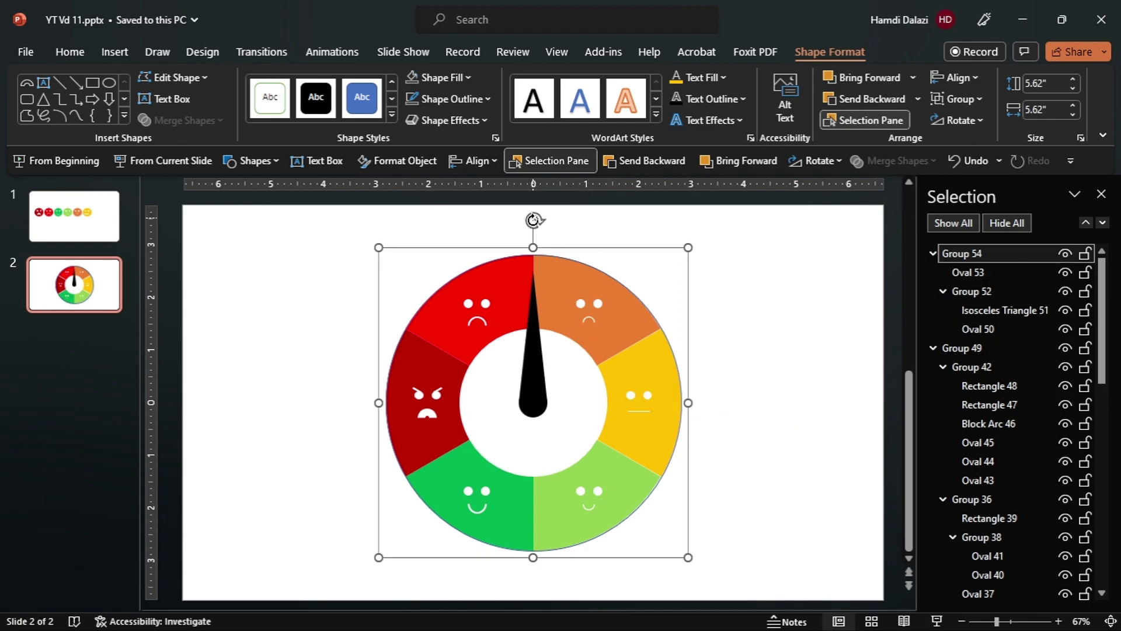
drag(533, 220, 559, 337)
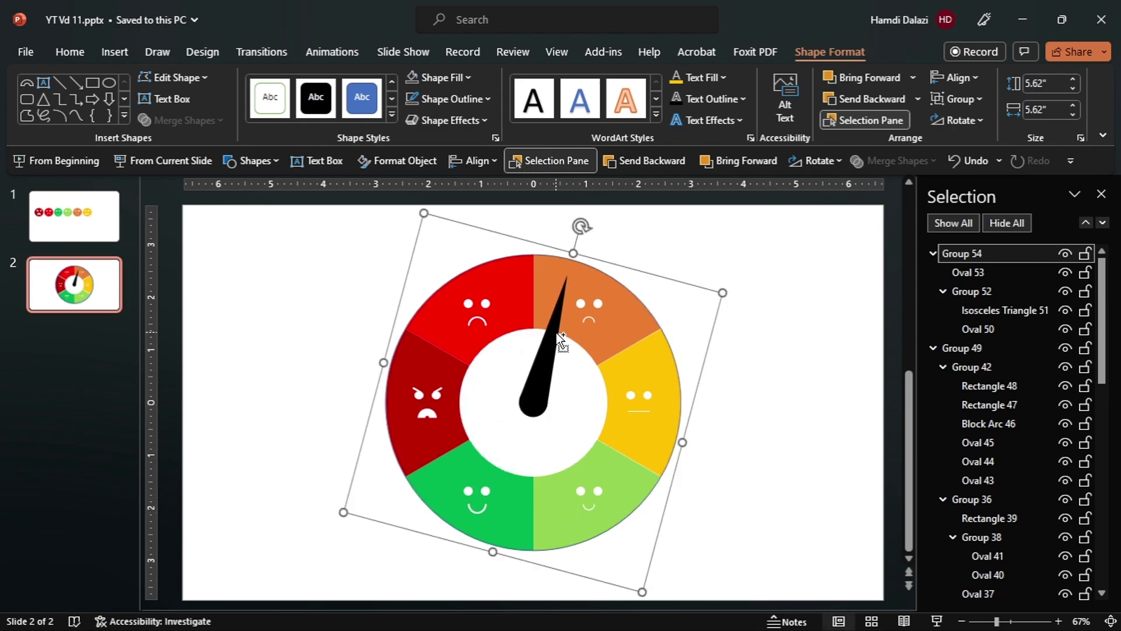
key(ctrl+z)
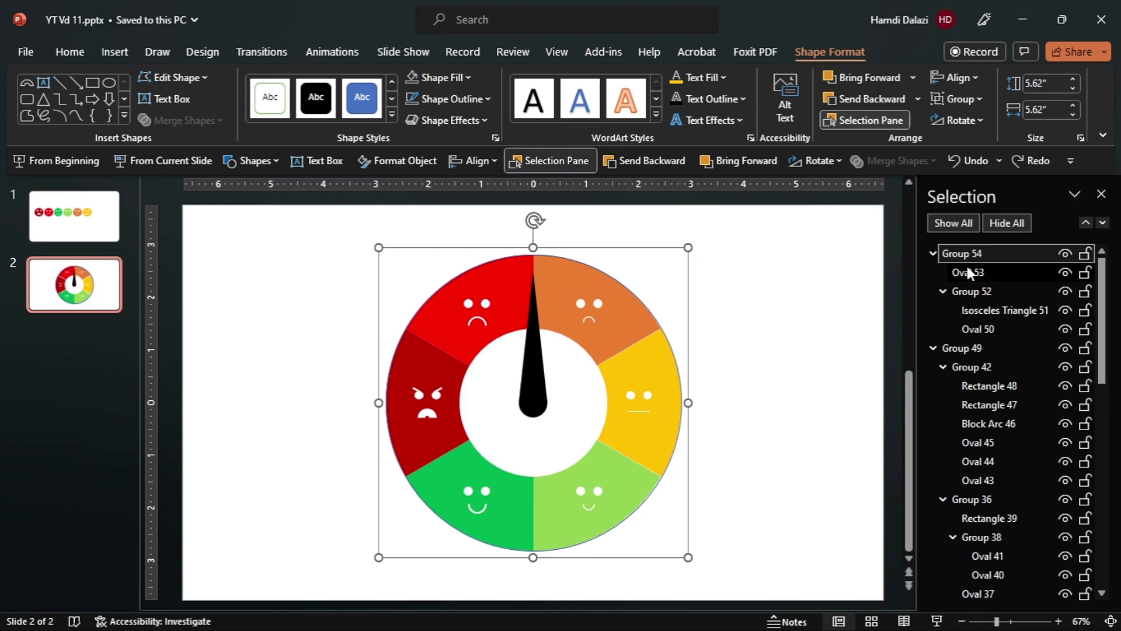
click(968, 273)
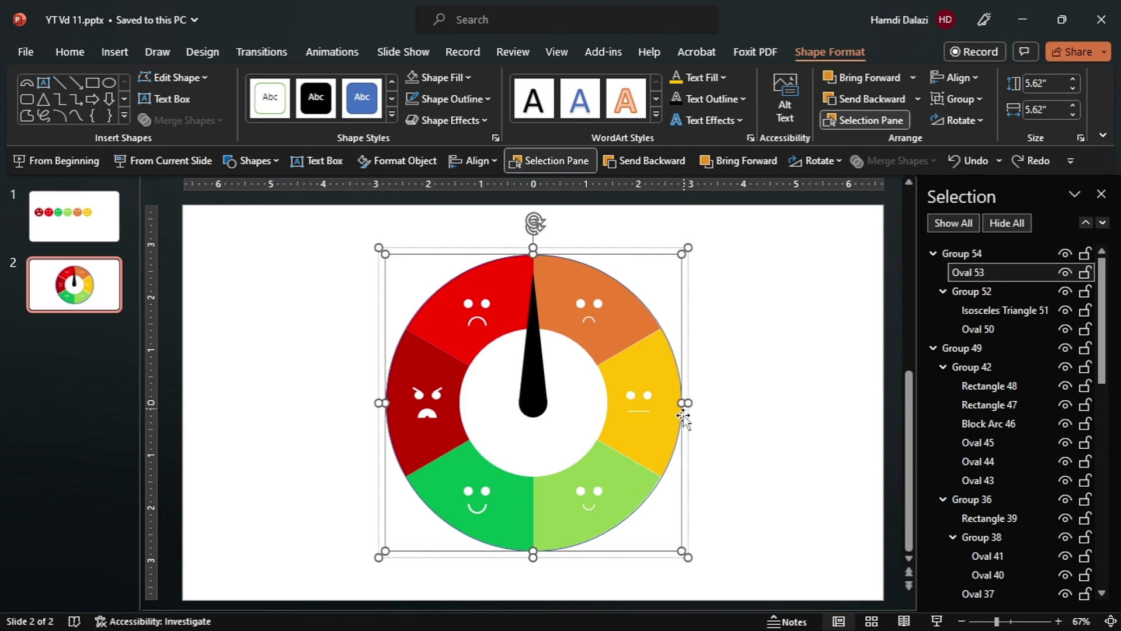
click(418, 100)
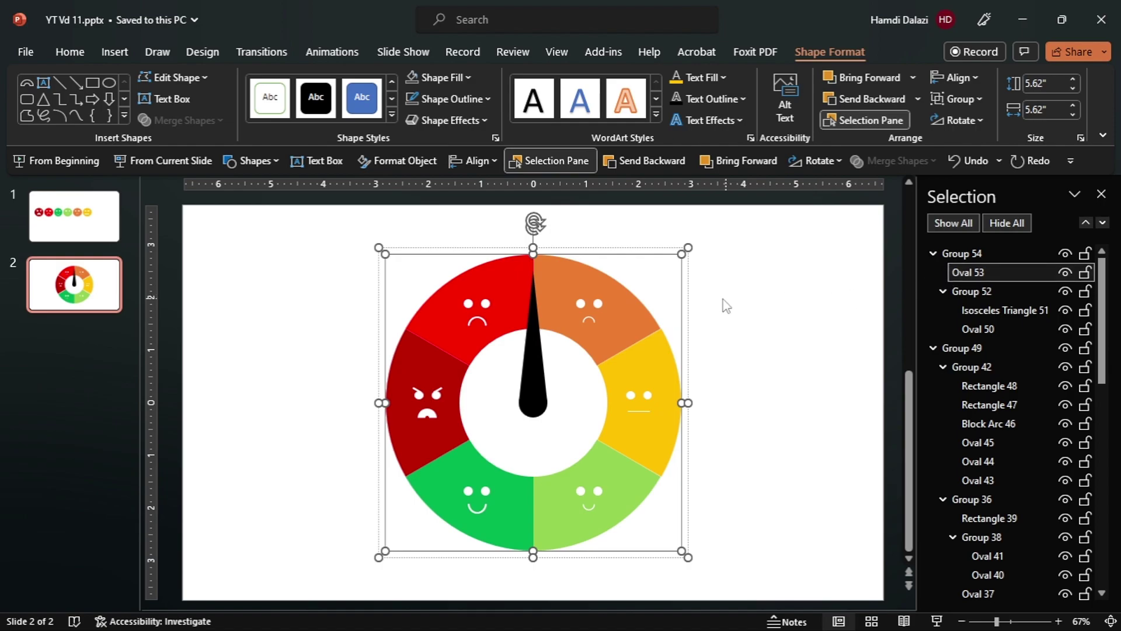
- Group all gauge parts into one object, shrink it proportionally and move it left
click(713, 312)
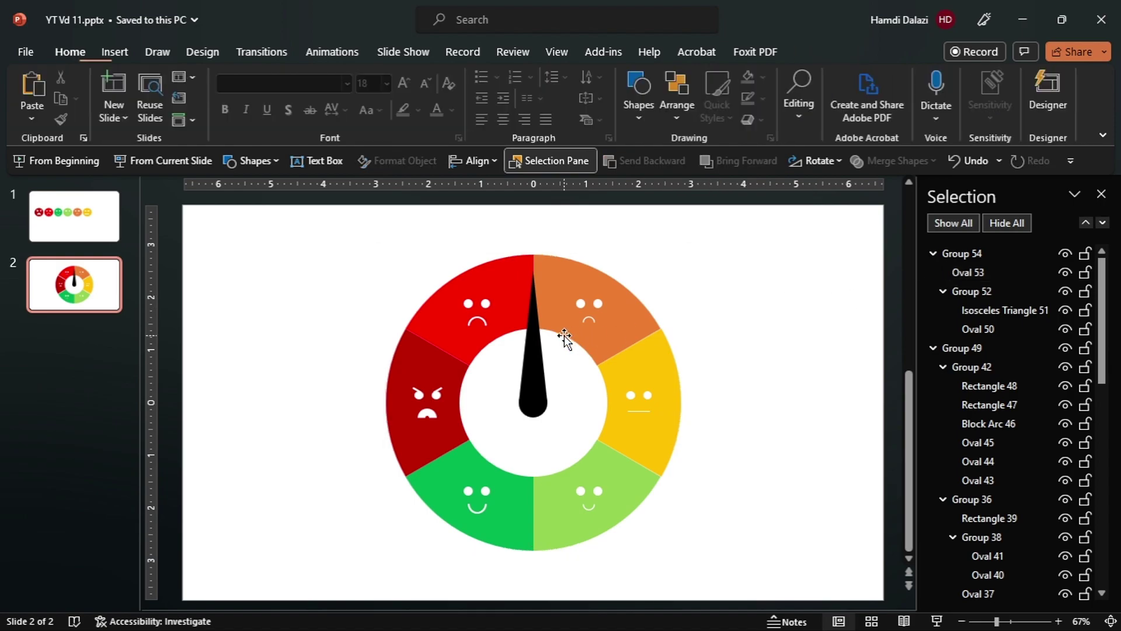
scroll(564, 336, down, 2)
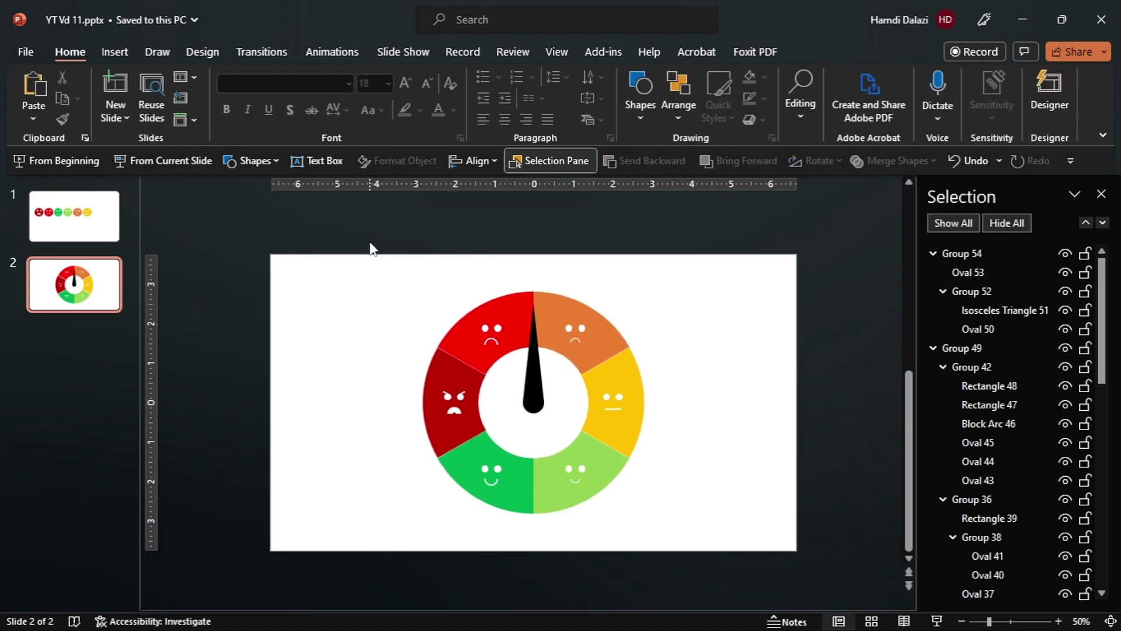
drag(369, 245, 706, 580)
key(ctrl+g)
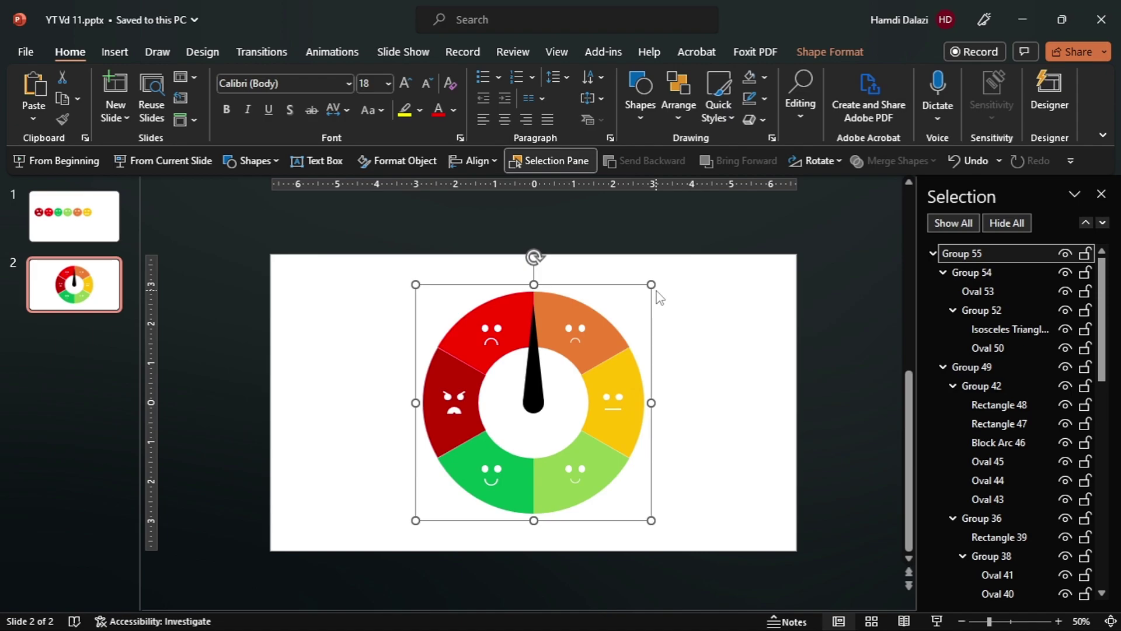
mouse_move(645, 295)
mouse_down()
mouse_move(607, 346)
mouse_move(631, 304)
mouse_up()
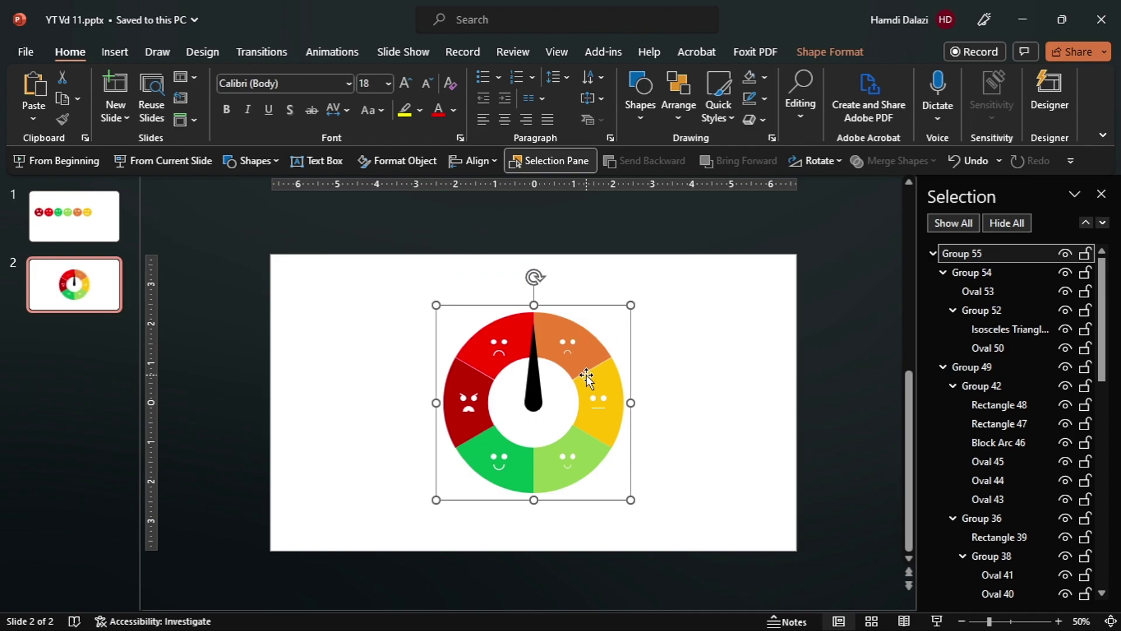
drag(586, 387, 476, 389)
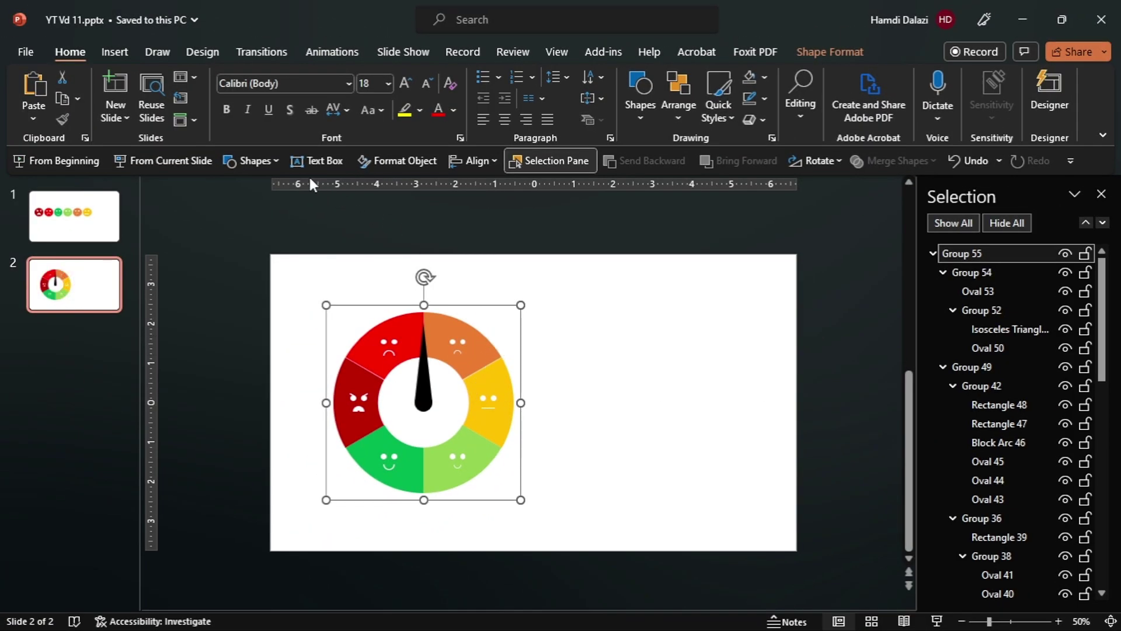
- Add a widened Tenorite bold 'PERFORMANCE RATING' text box at 44 pt beside the gauge
click(317, 160)
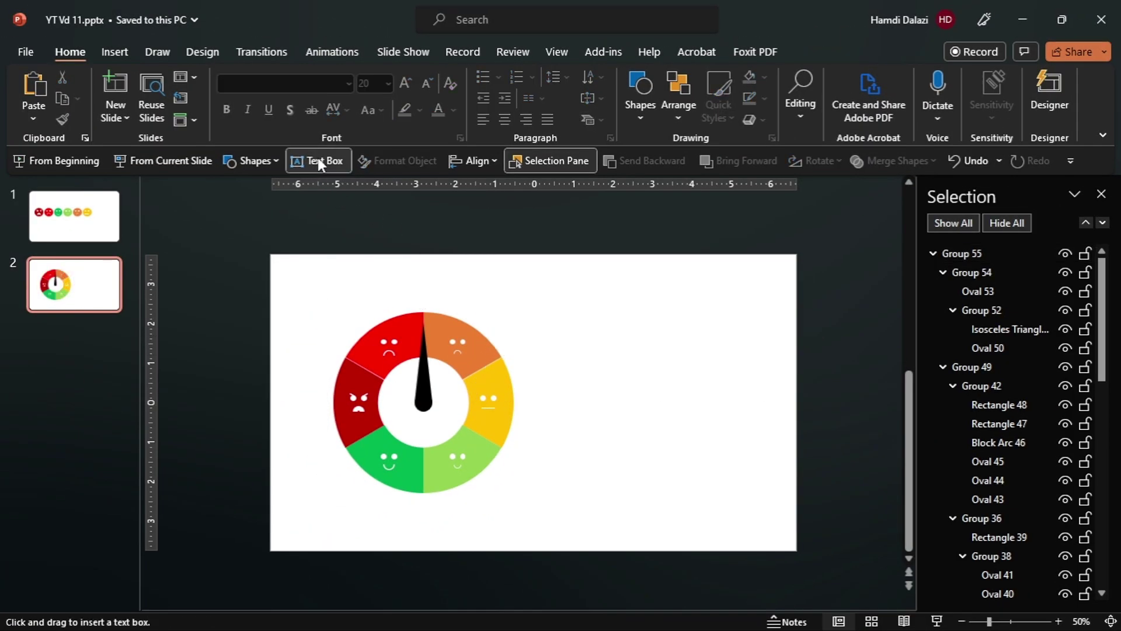
click(531, 369)
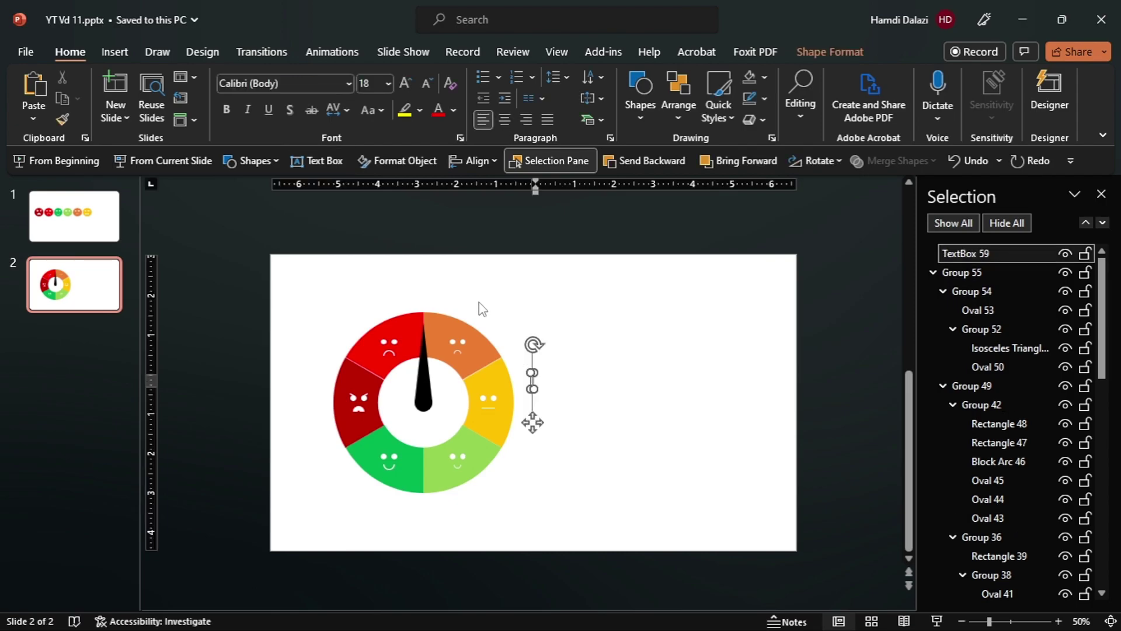
click(288, 83)
key(BackSpace)
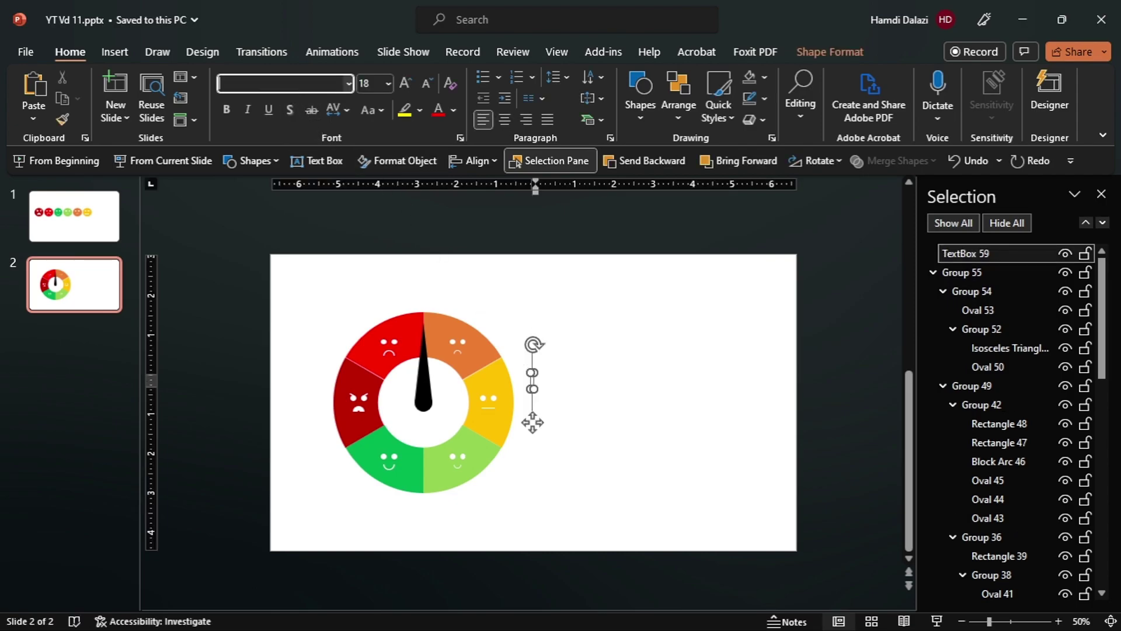
text(Tenorite)
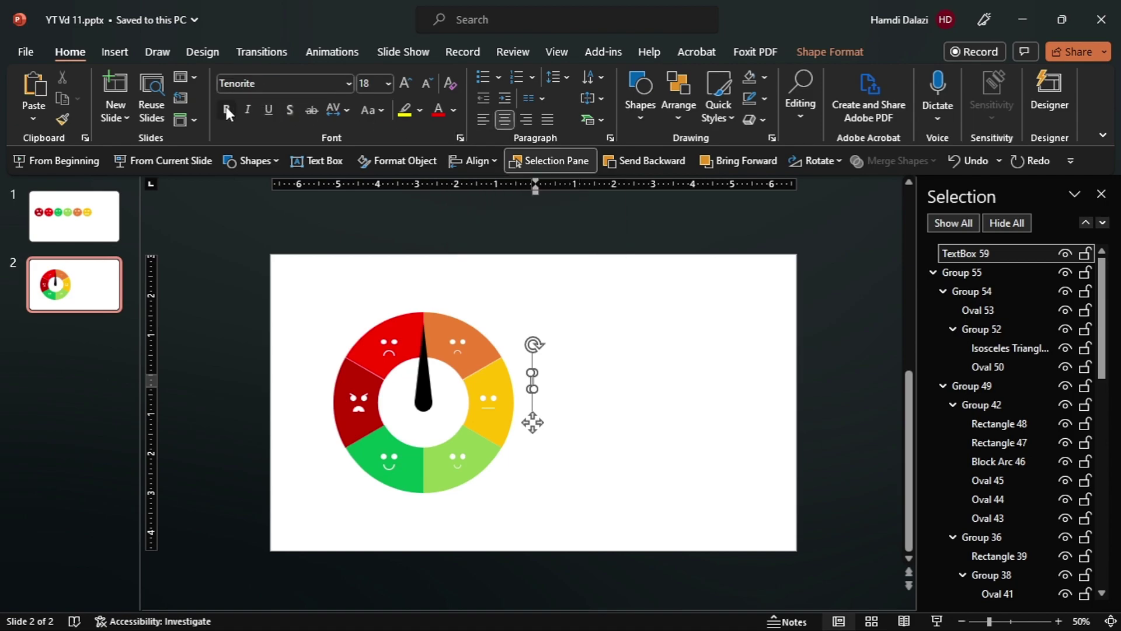
drag(532, 381, 631, 418)
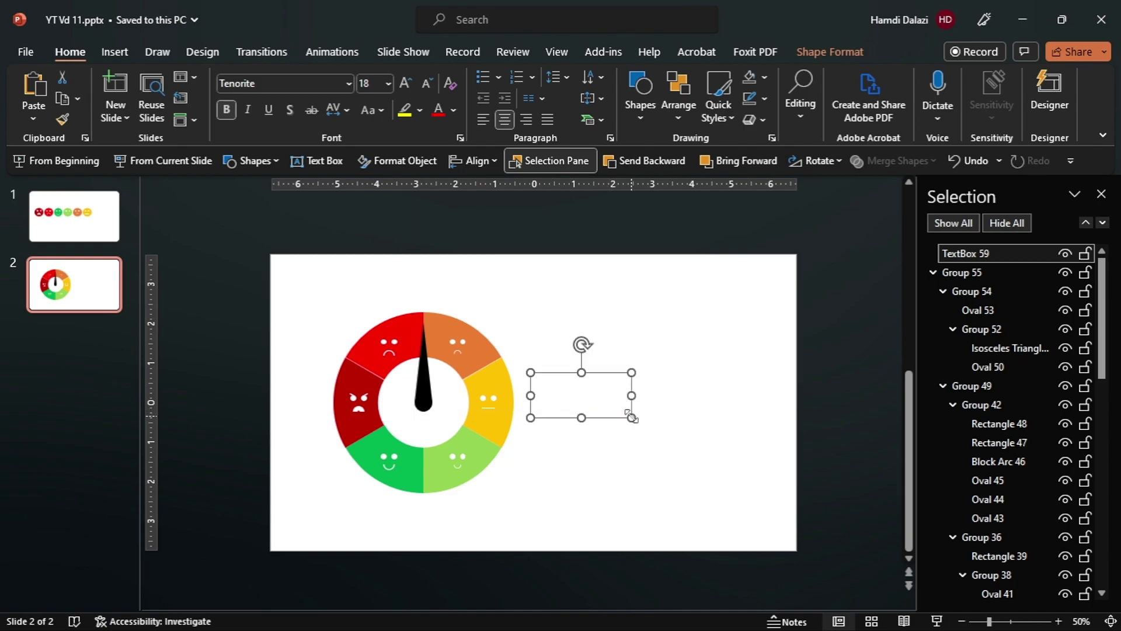
text(PERFORMANCE RATING)
ctrl+scroll(622, 385, up, 2)
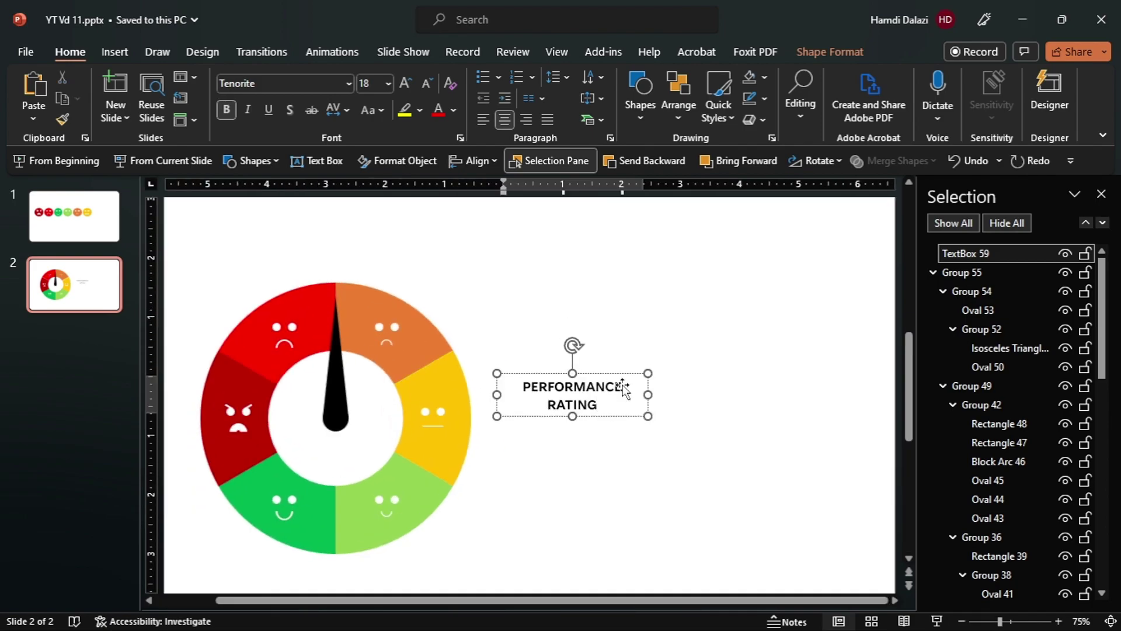
key(Escape)
key(ctrl+shift+period)
key(ctrl+shift+period)
key(ctrl+shift+period)
key(ctrl+shift+period)
key(ctrl+shift+period)
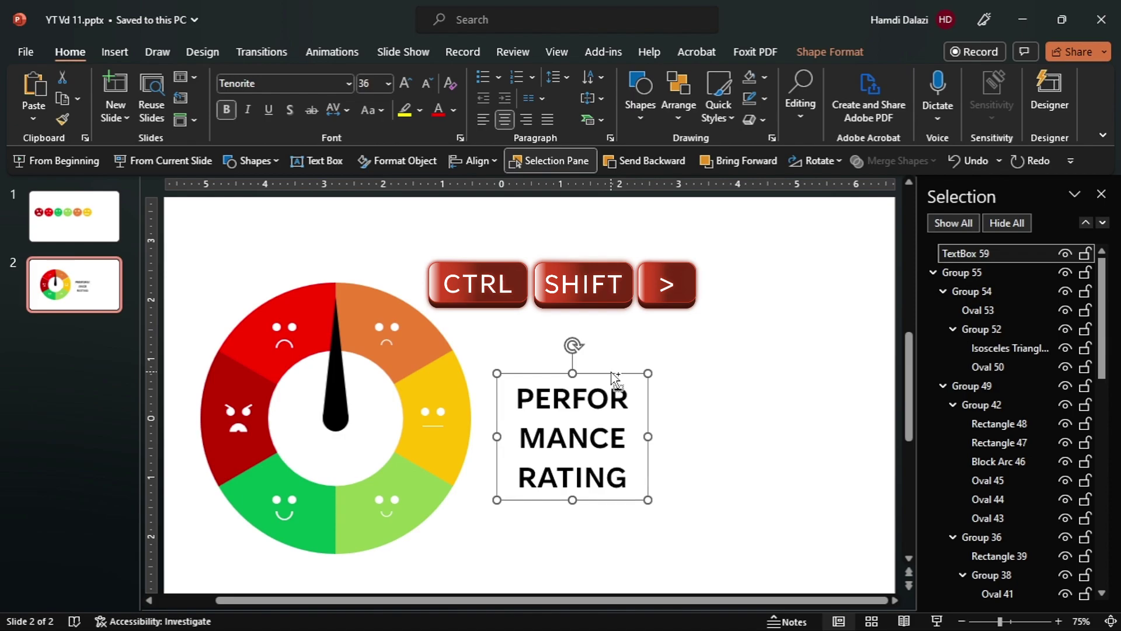
key(ctrl+shift+period)
key(ctrl+shift+period)
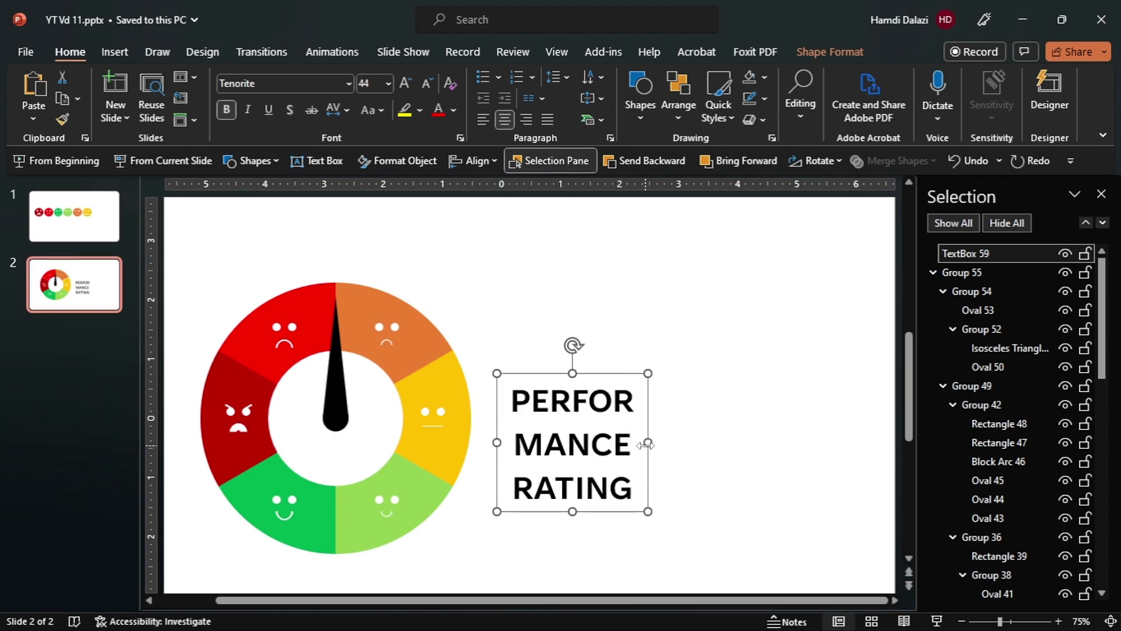
drag(646, 444, 686, 445)
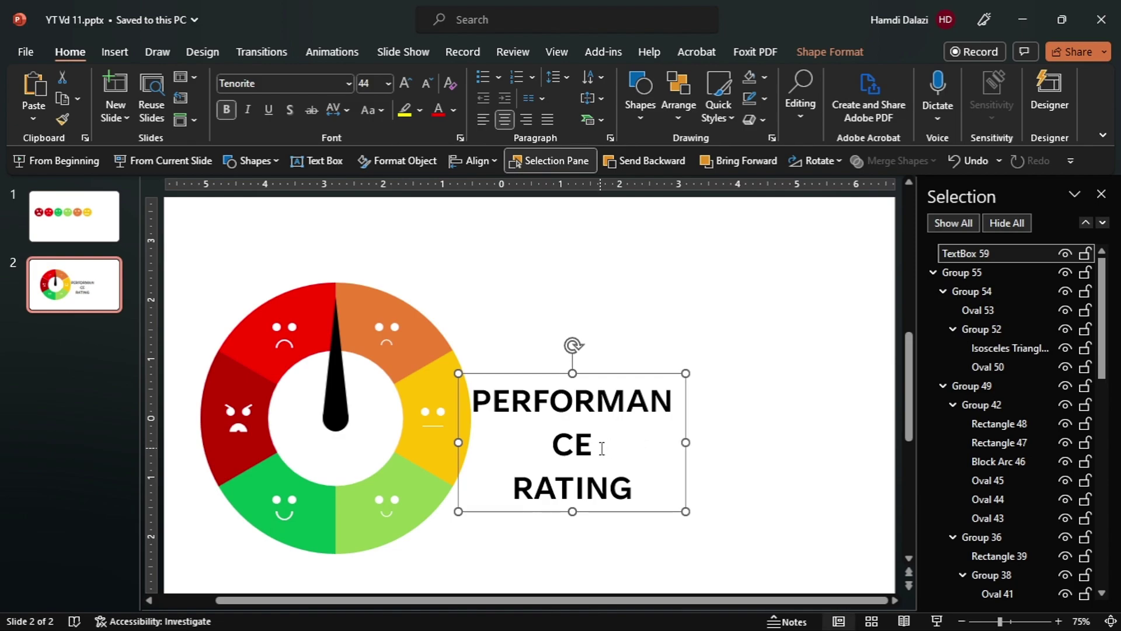
- Shrink PERFORMANCE to fit one line and enlarge RATING well above it
drag(601, 448, 509, 396)
key(ctrl+shift+comma)
key(ctrl+shift+comma)
key(ctrl+shift+comma)
key(ctrl+shift+comma)
key(ctrl+shift+comma)
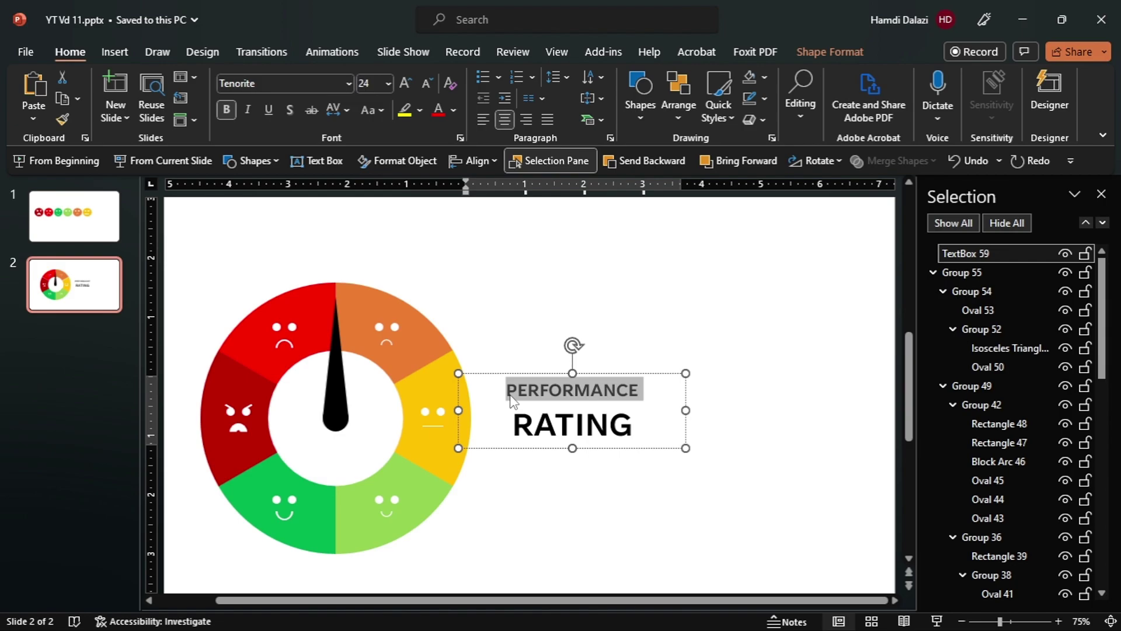
click(596, 374)
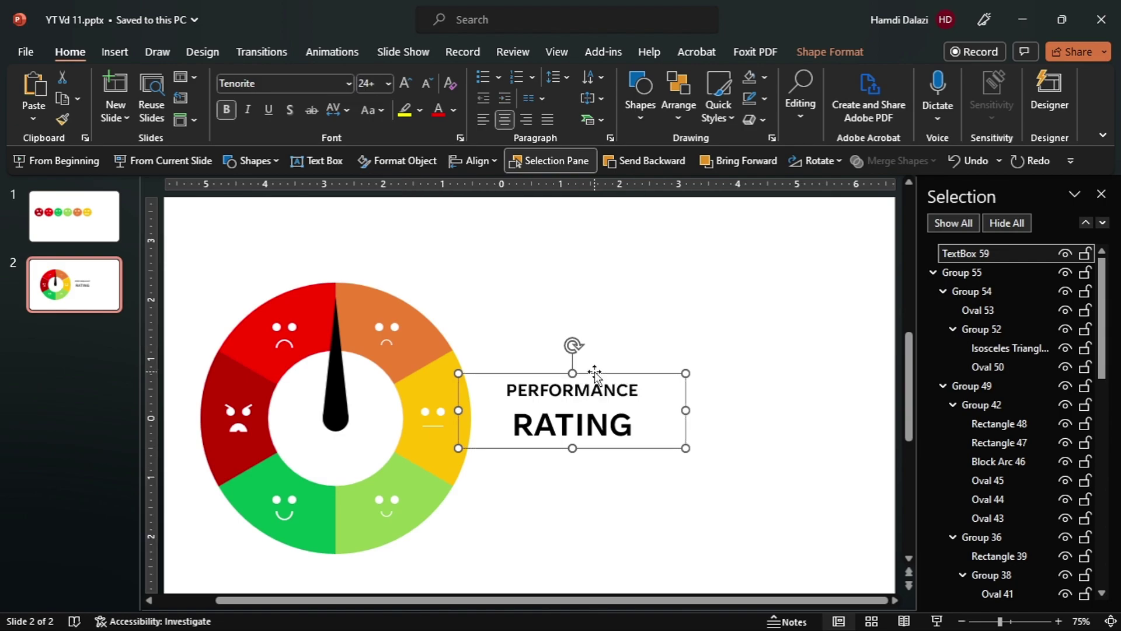
key(ctrl+shift+period)
key(ctrl+shift+period)
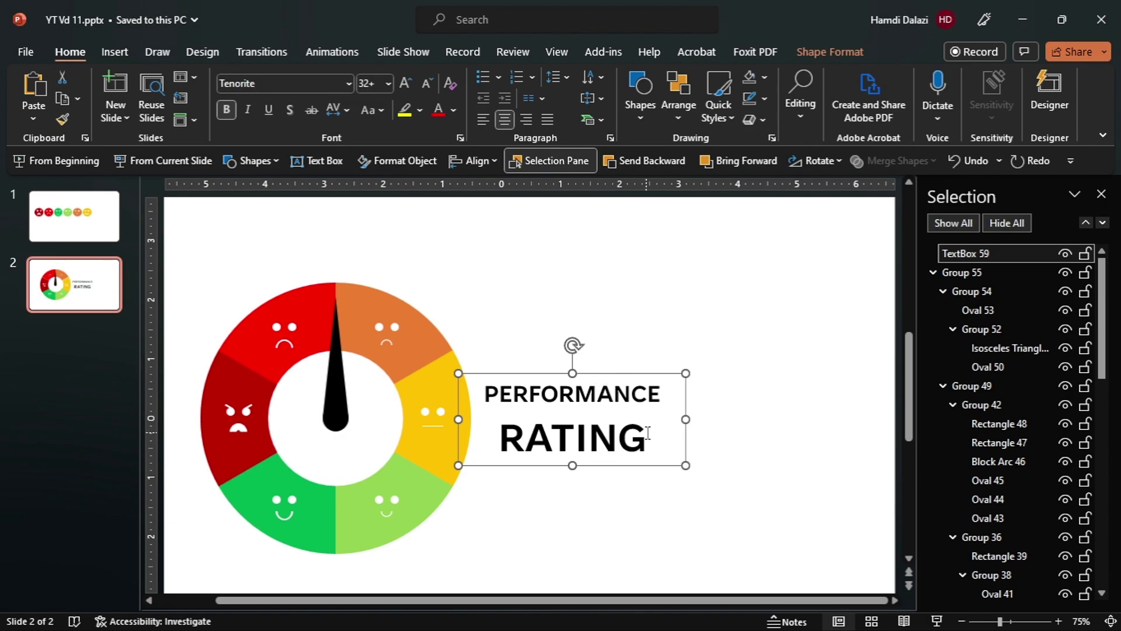
drag(647, 432, 512, 421)
key(ctrl+shift+period)
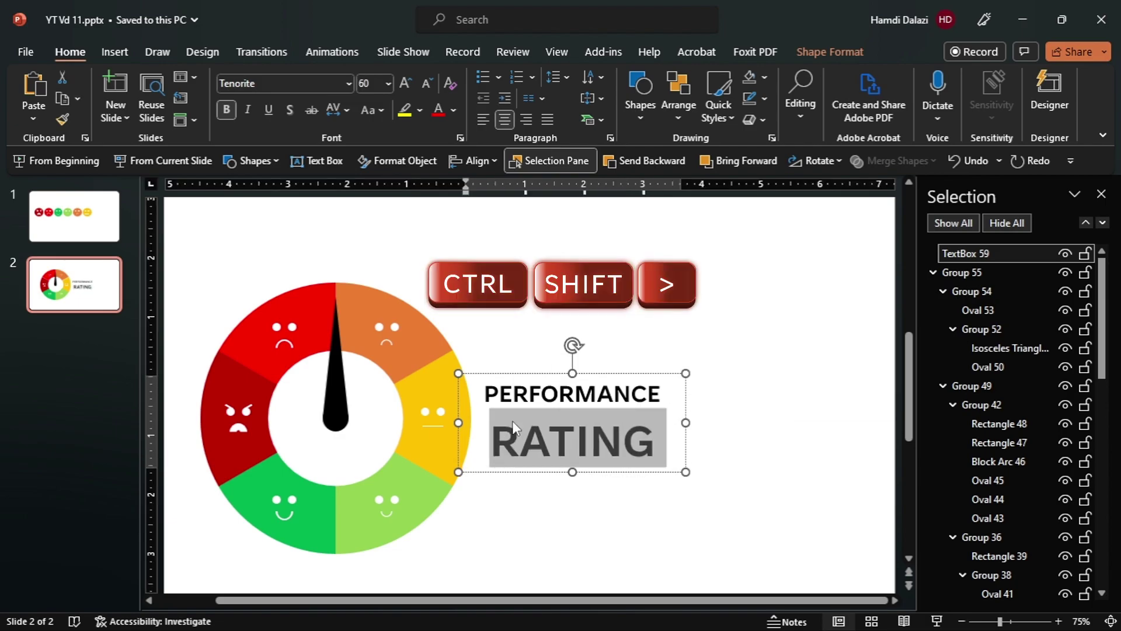
key(ctrl+shift+period)
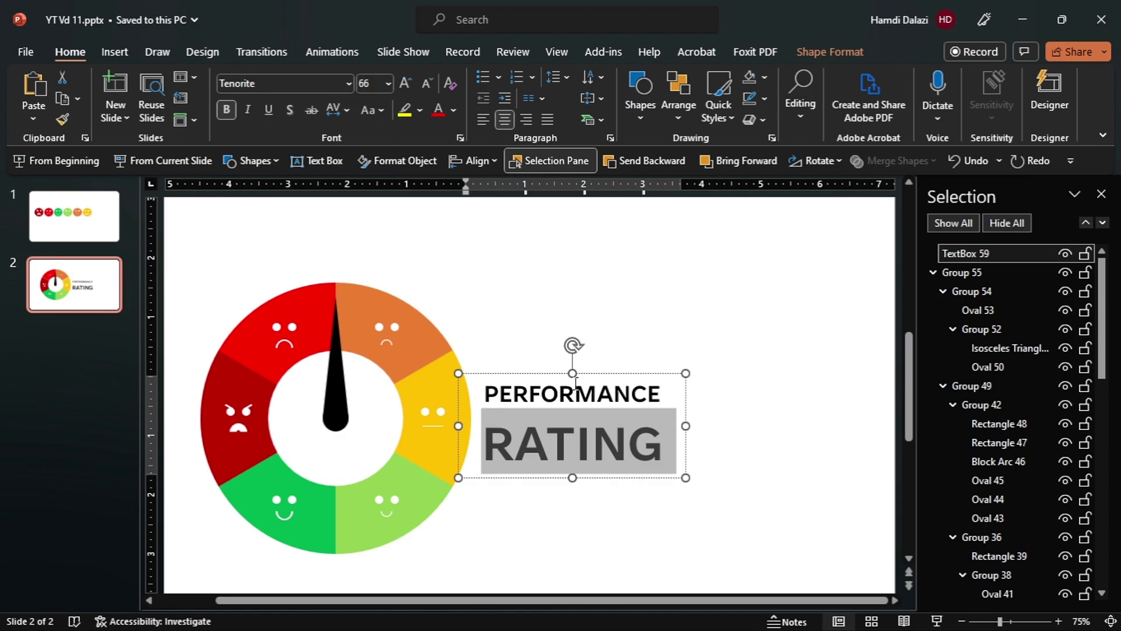
click(601, 374)
- Move the title beside the gauge and set its line spacing to Multiple 0.9
mouse_move(617, 368)
mouse_down()
mouse_move(629, 368)
mouse_move(612, 368)
mouse_up()
scroll(613, 368, down, 4)
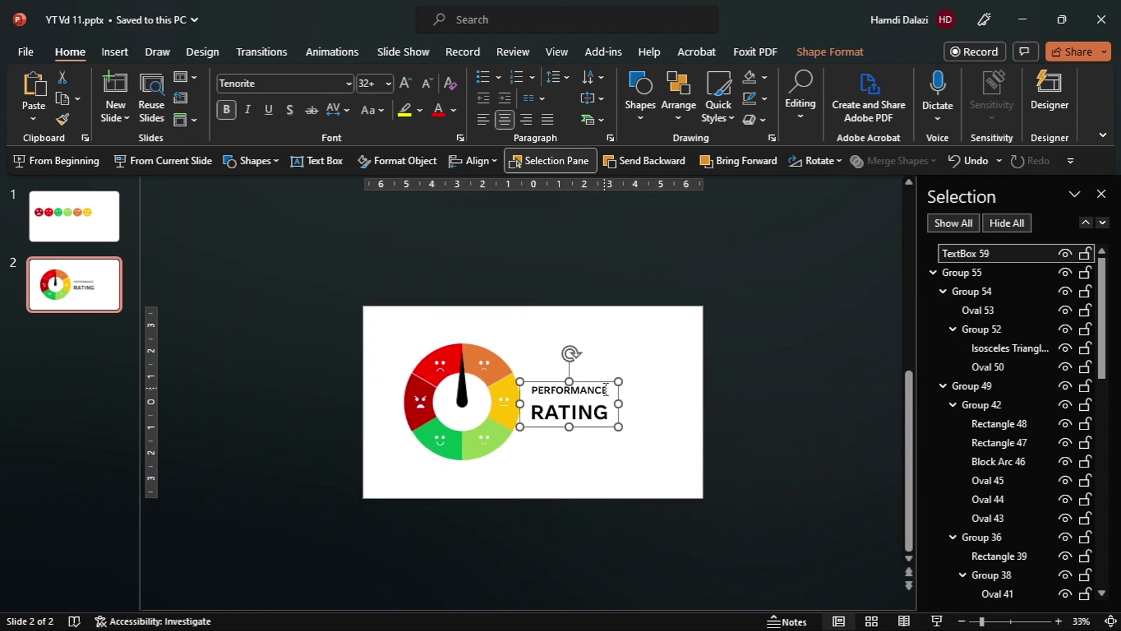
scroll(605, 391, up, 2)
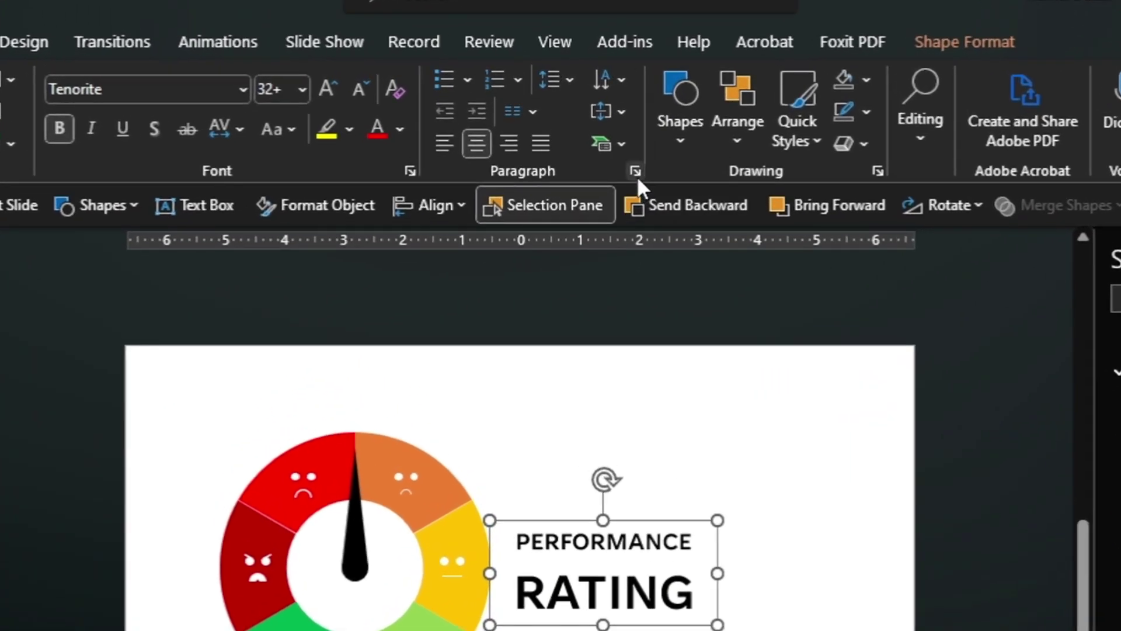
click(610, 138)
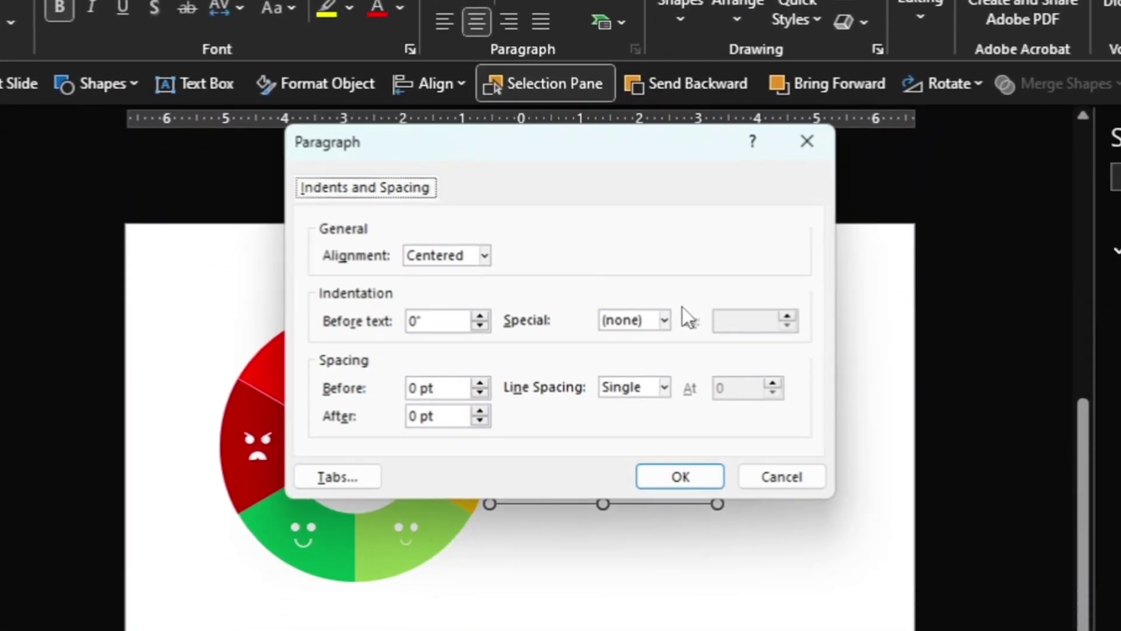
click(666, 388)
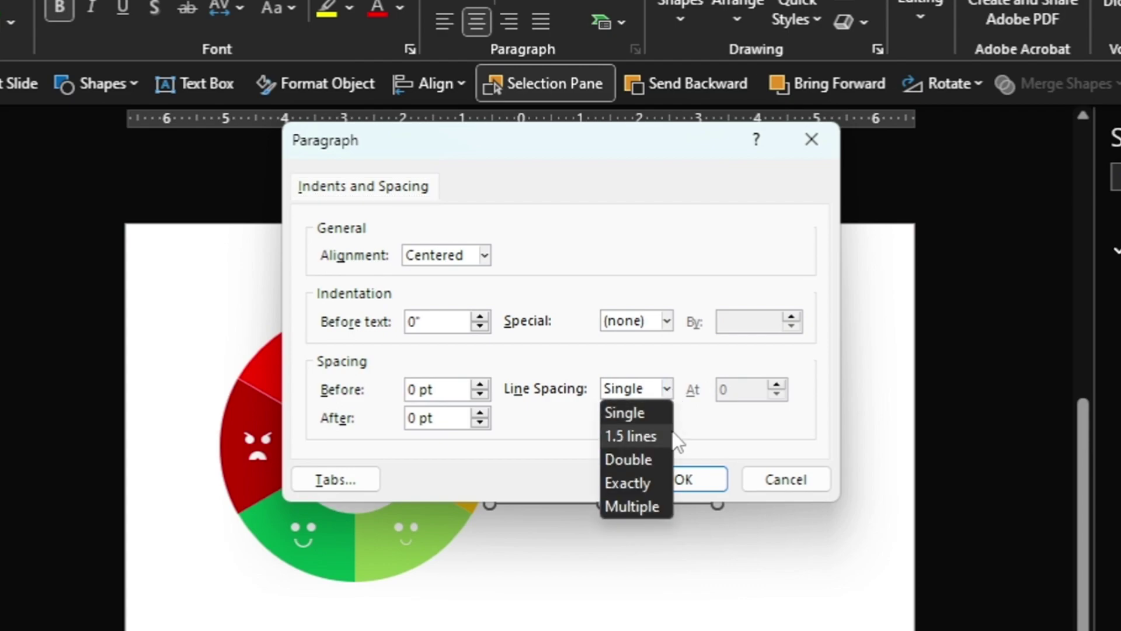
click(643, 505)
click(743, 390)
key(BackSpace)
text(0.9)
key(Return)
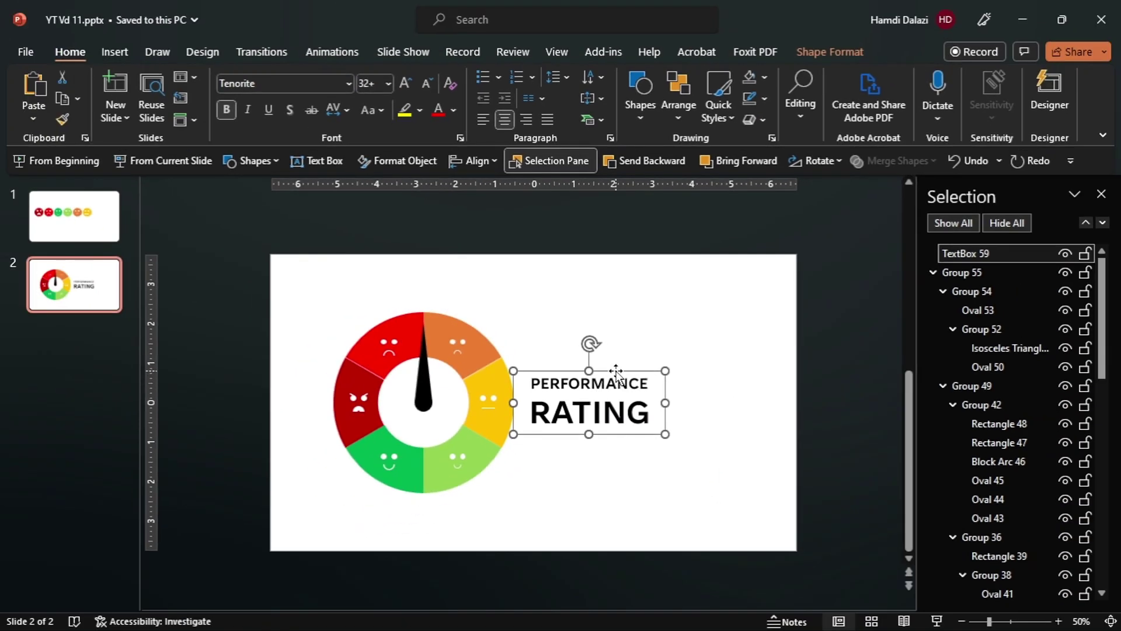
- Draw a snipped rectangle centred below the gauge and widen it to 2.5 inches
click(271, 160)
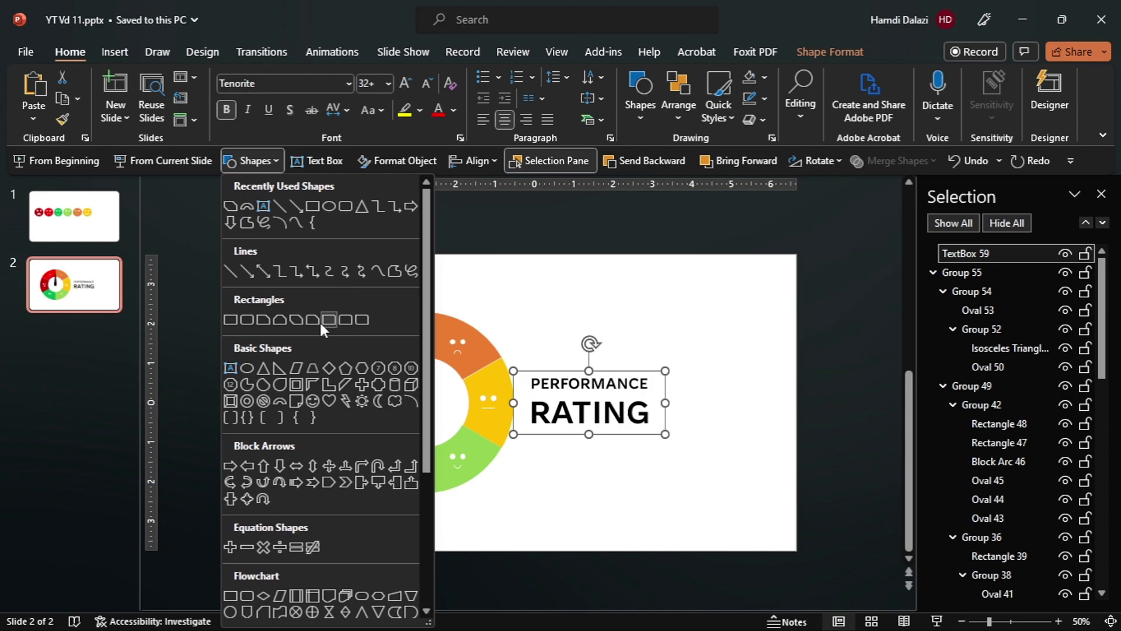
click(296, 320)
mouse_move(369, 493)
mouse_down()
mouse_move(462, 518)
mouse_move(421, 526)
mouse_move(411, 561)
mouse_up()
scroll(461, 516, up, 1)
shift+click(412, 510)
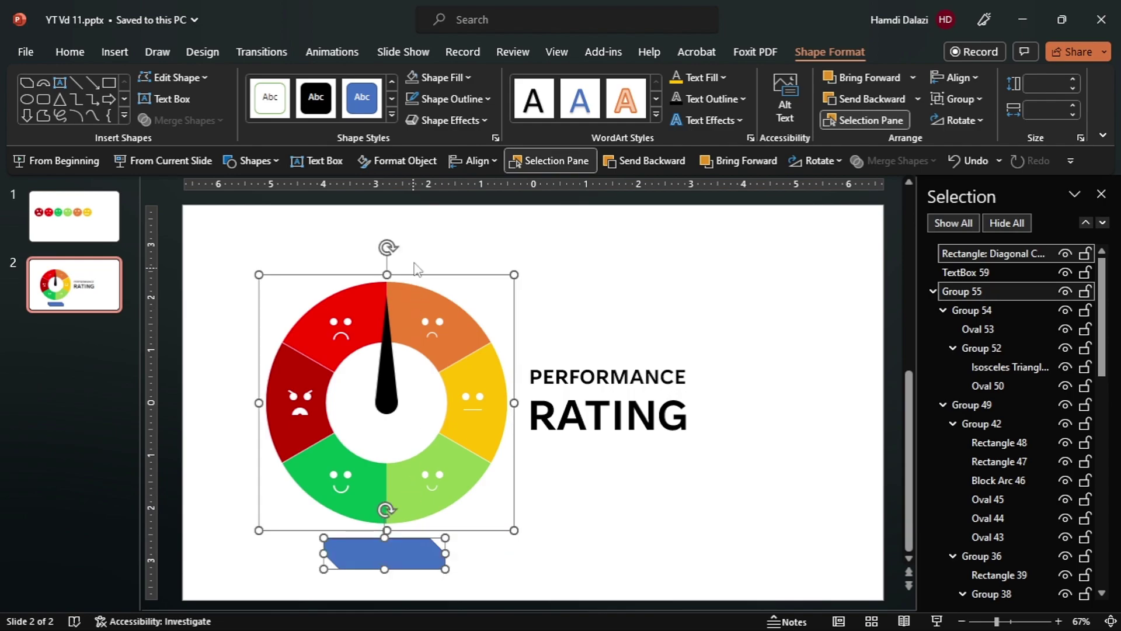
click(461, 164)
click(488, 206)
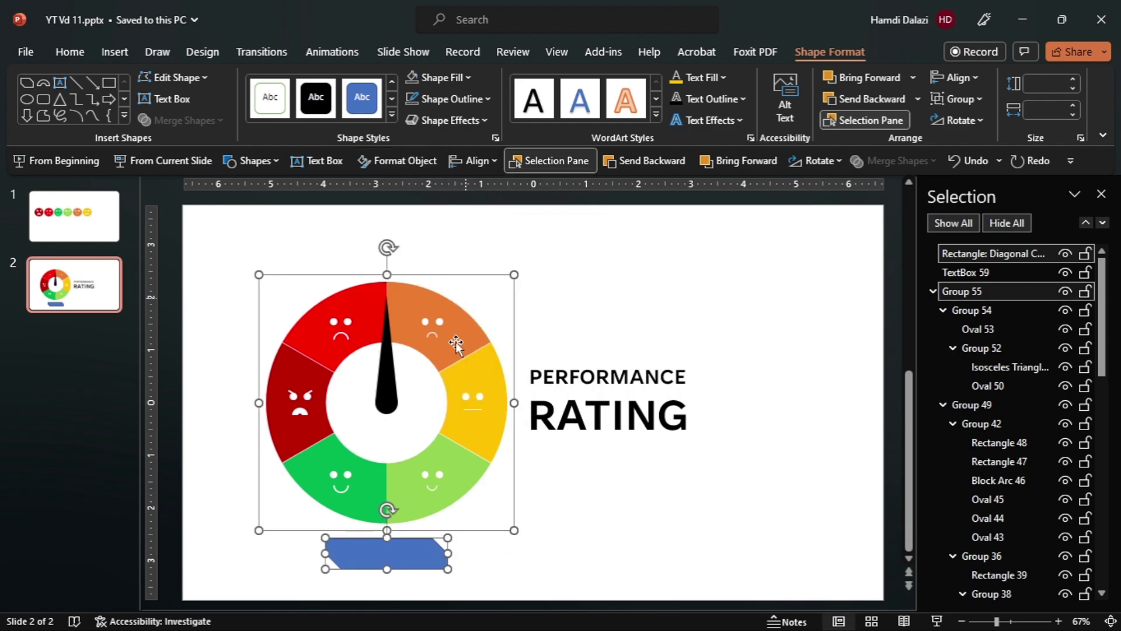
click(435, 538)
click(442, 552)
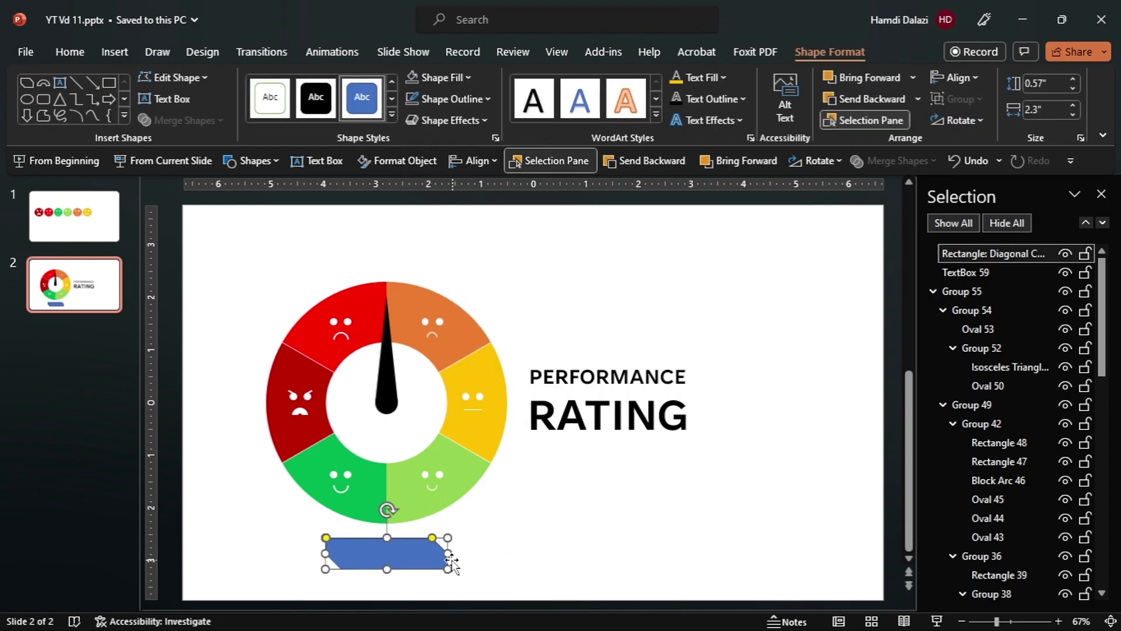
drag(449, 553, 454, 553)
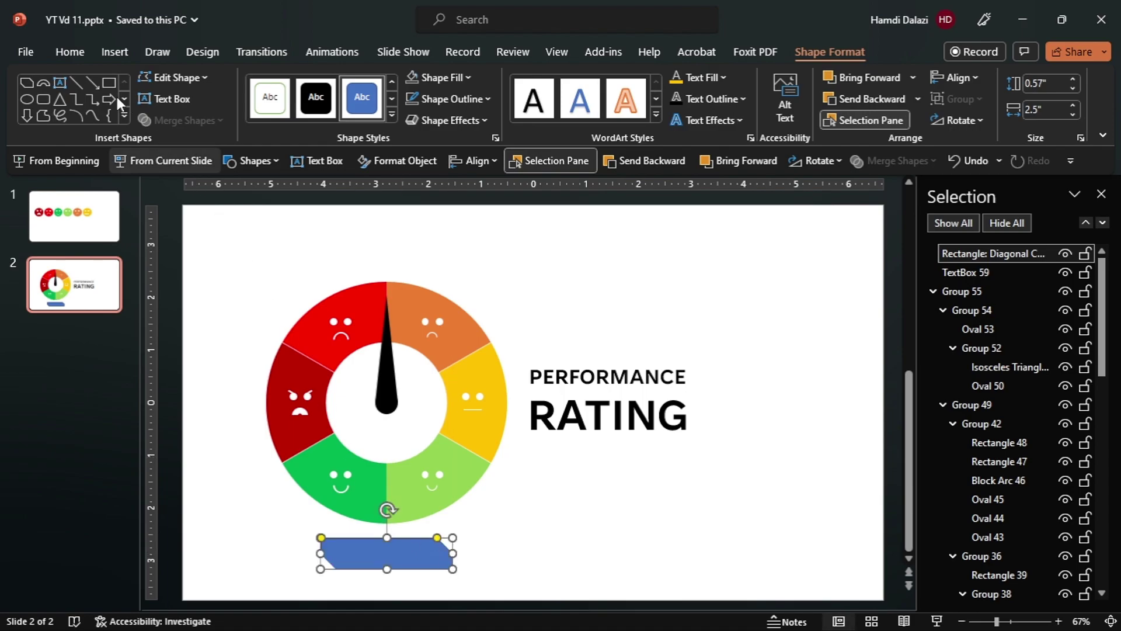
- Write AVERAGE inside the blue label at 20 pt
click(73, 52)
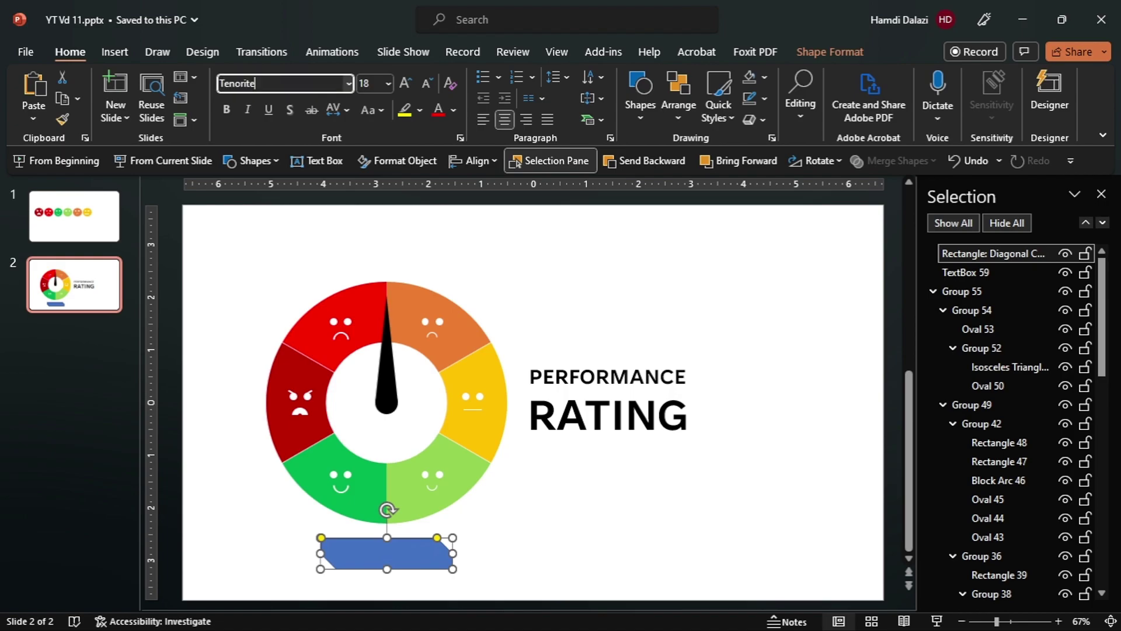
click(386, 552)
click(375, 86)
key(Return)
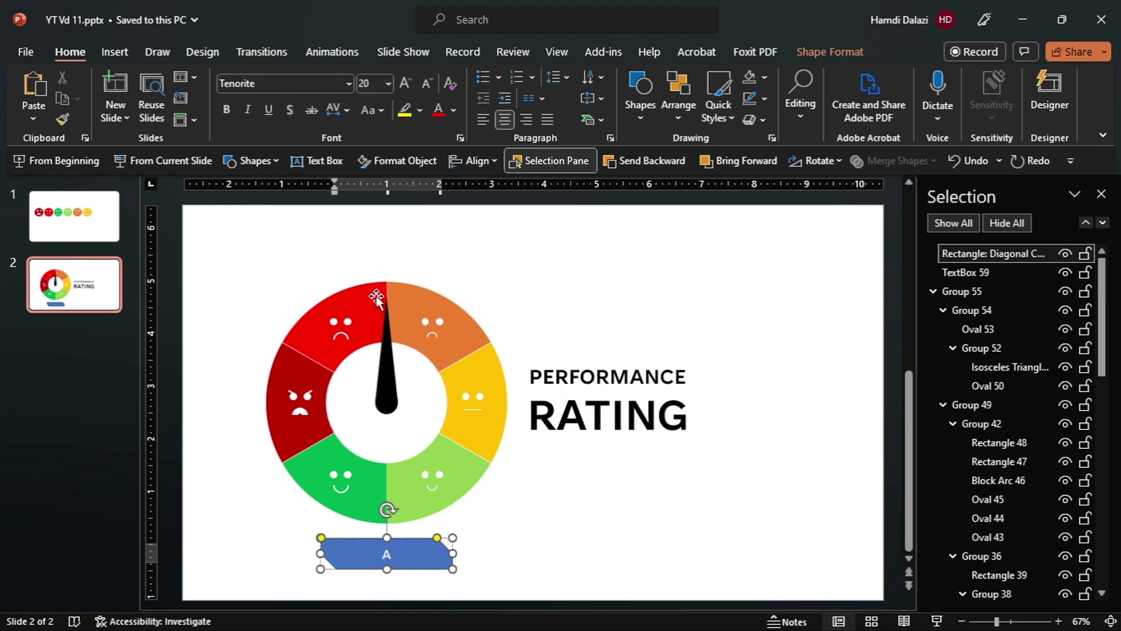
text(AVERAGE)
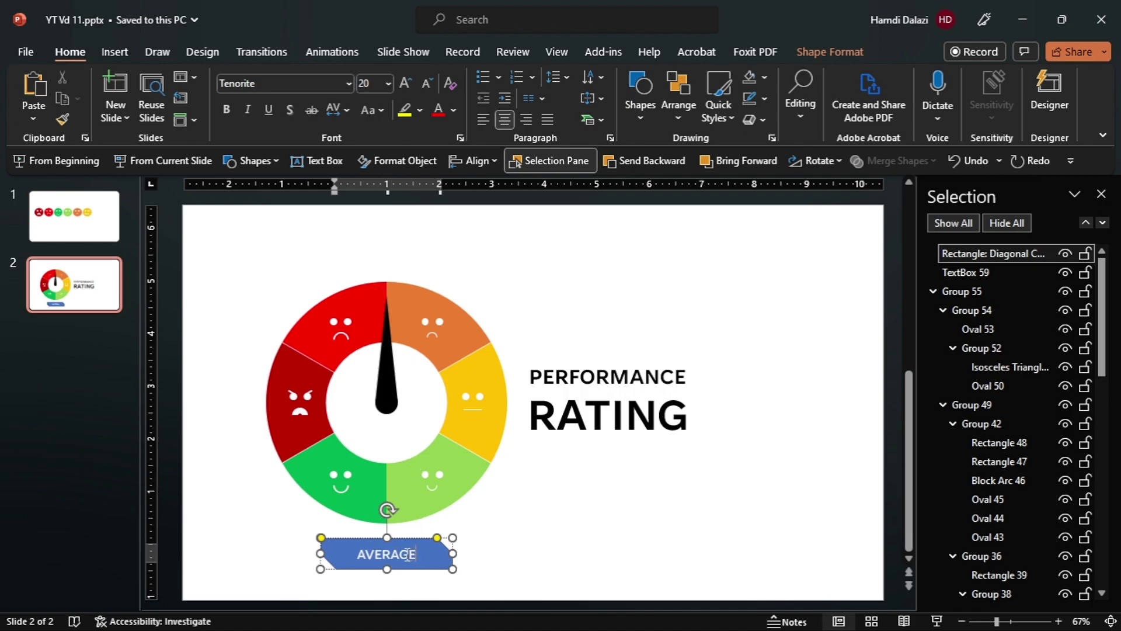
key(Escape)
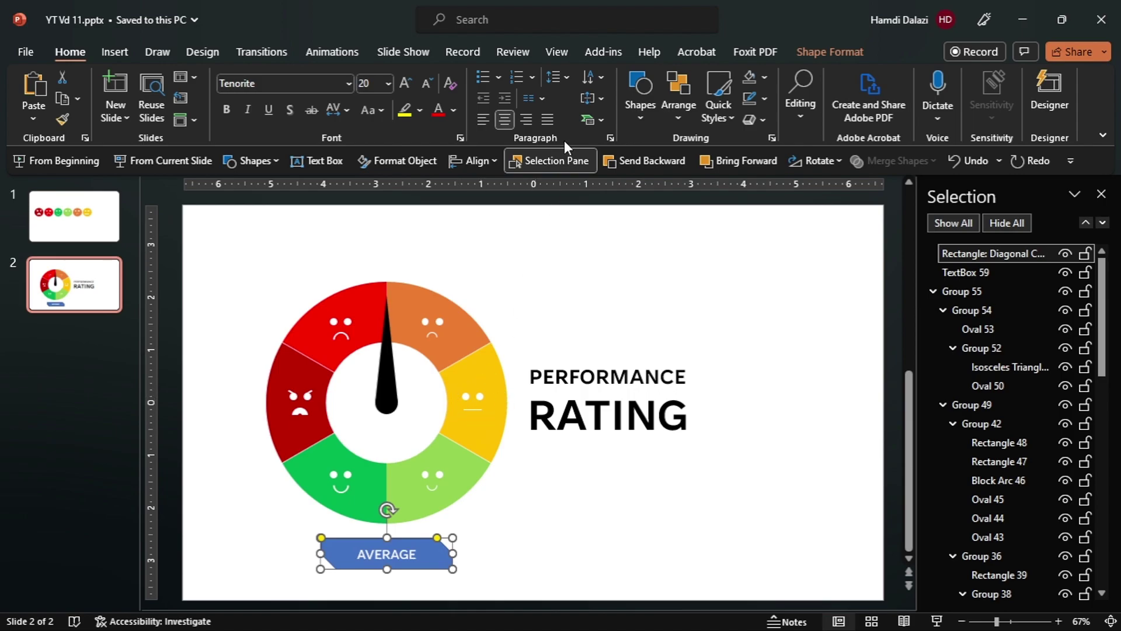
- Fill the AVERAGE label with yellow
click(823, 51)
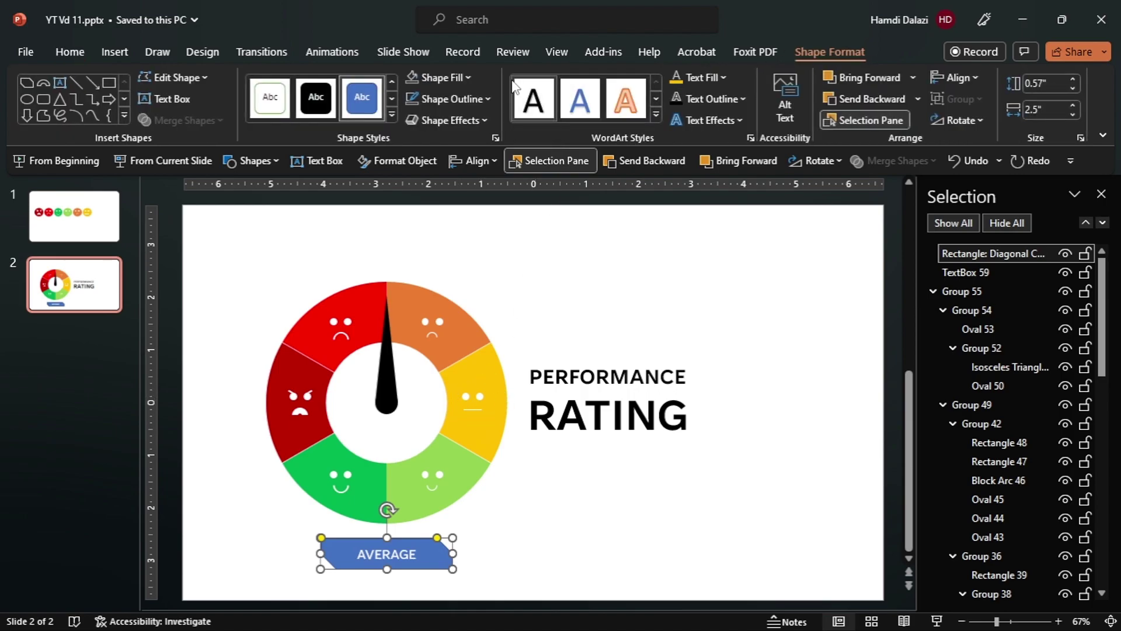
click(469, 73)
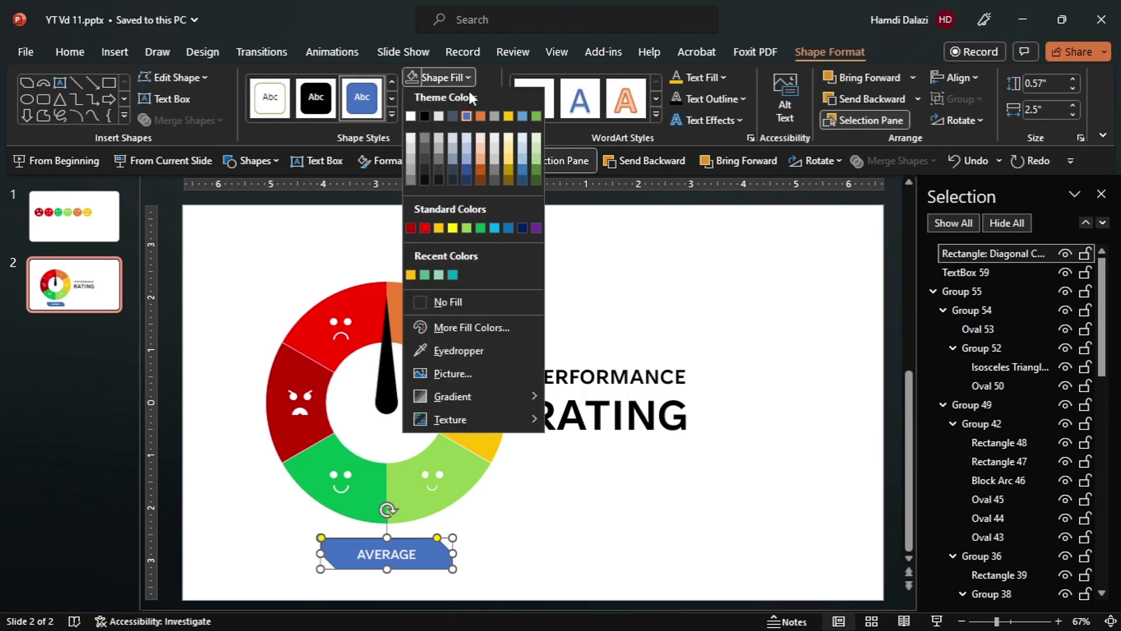
click(439, 227)
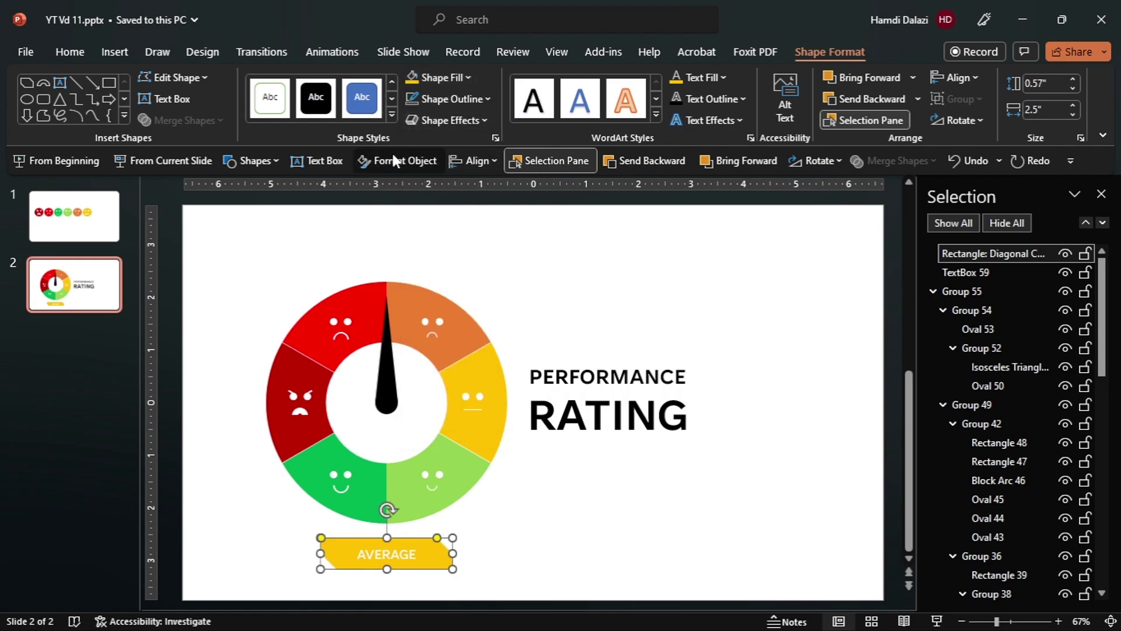
- Give the AVERAGE label a black shadow at 60% transparency
key(alt+F10)
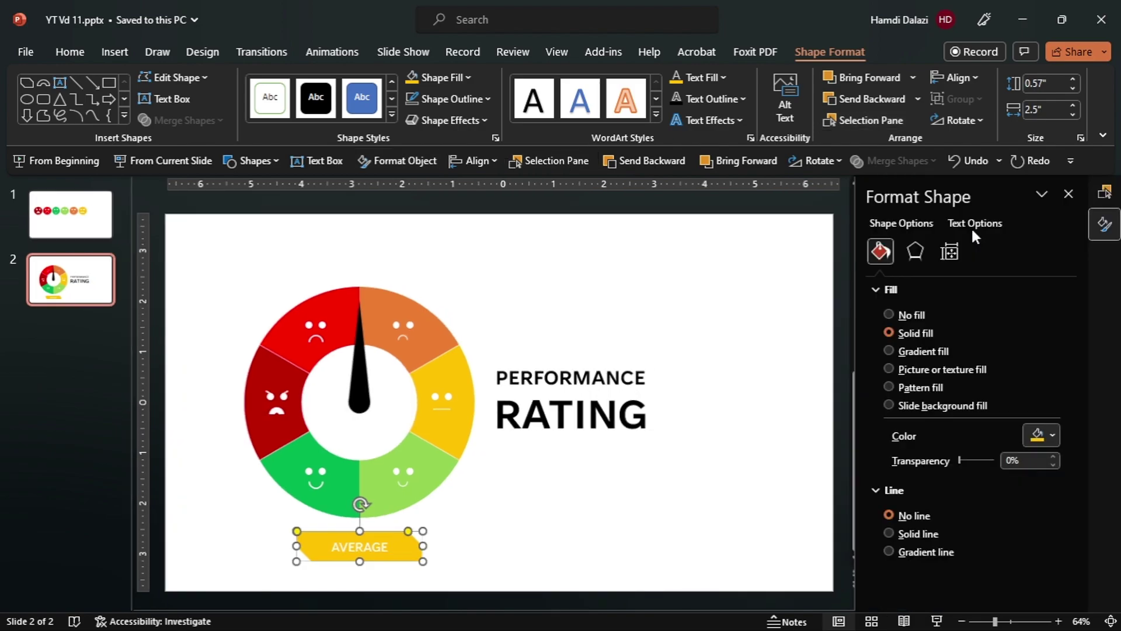
click(915, 252)
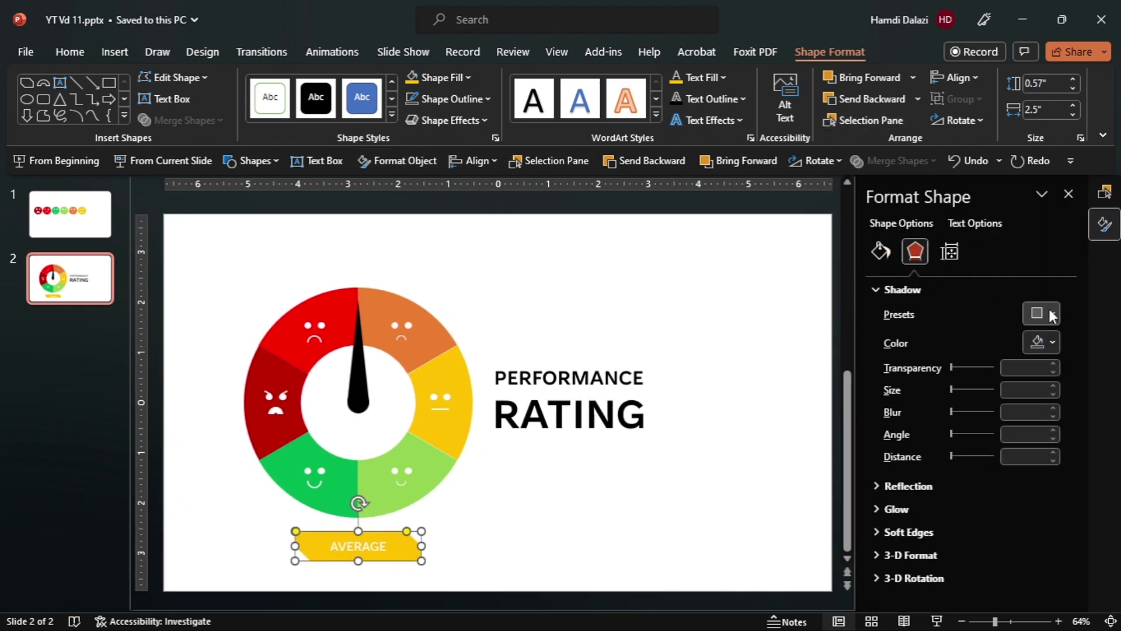
click(1049, 313)
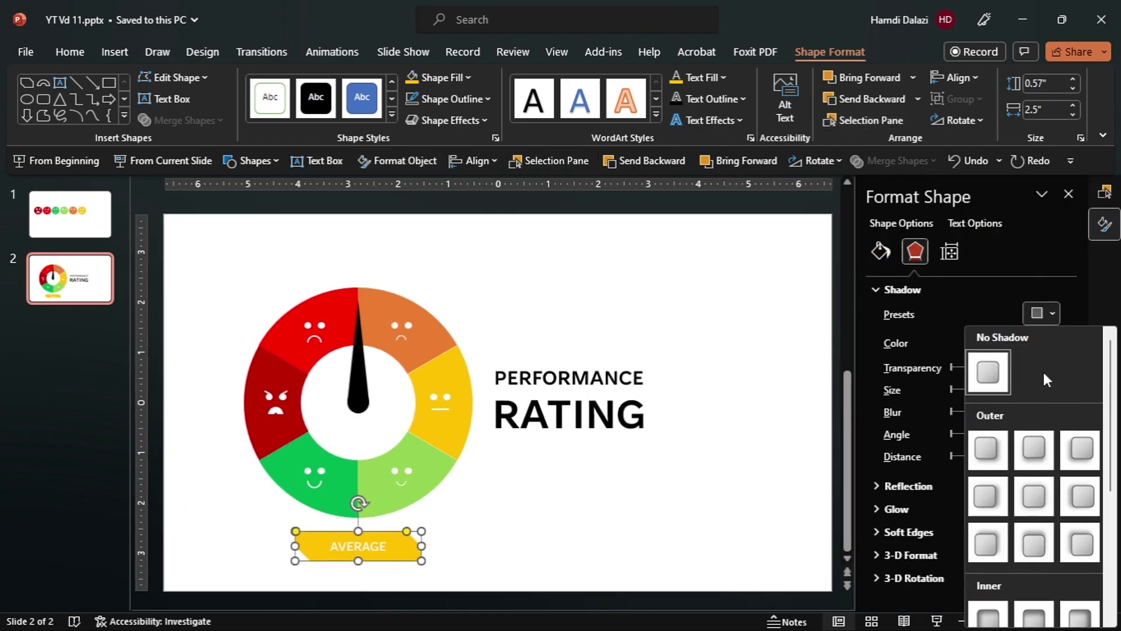
click(1039, 321)
click(1040, 338)
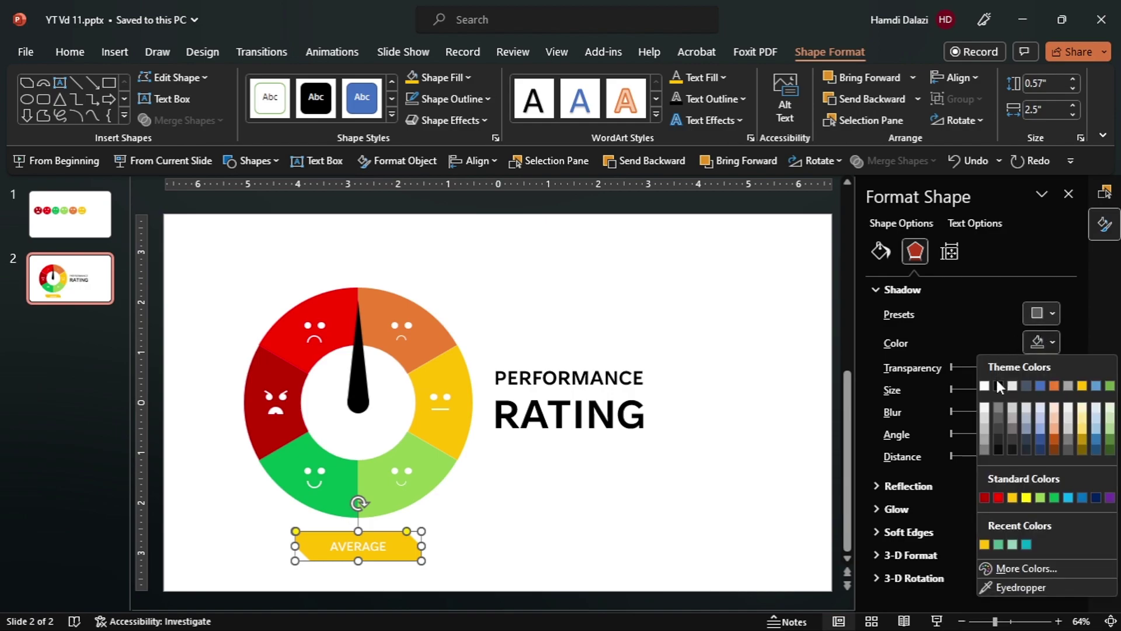
click(997, 386)
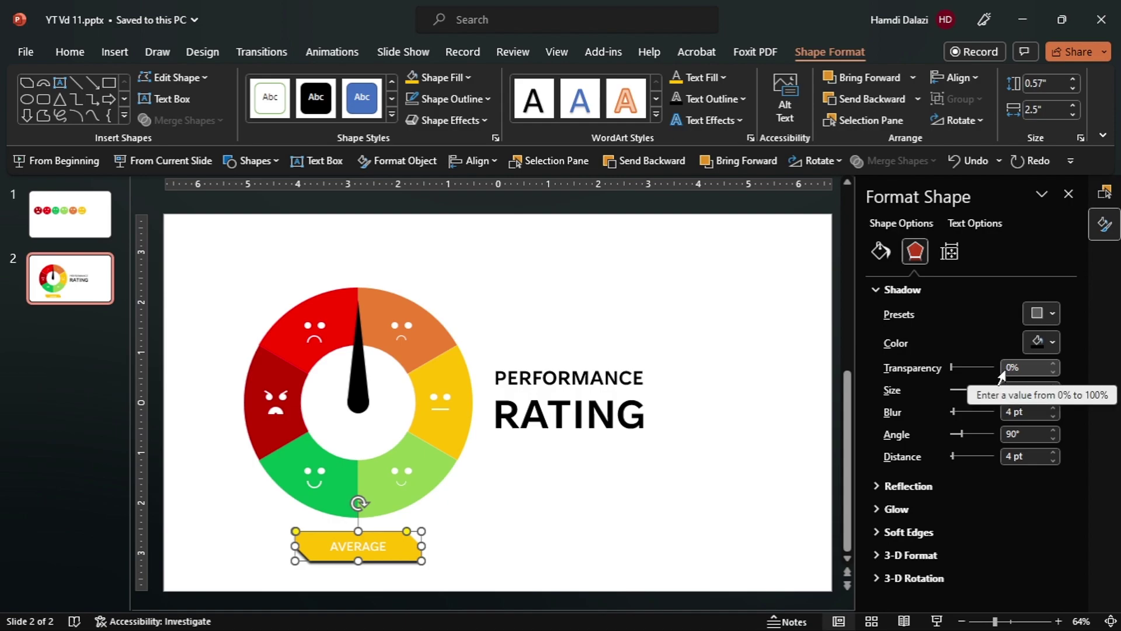
click(1008, 370)
text(6)
click(549, 522)
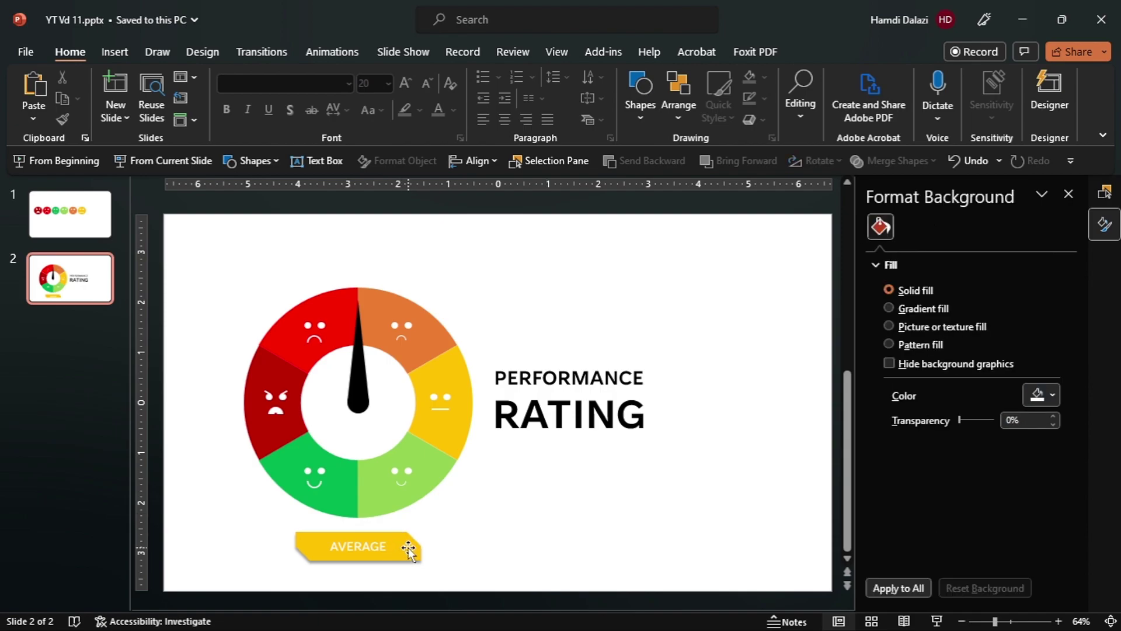
- Open the Selection Pane and pick Group 49, the gauge ring
click(455, 358)
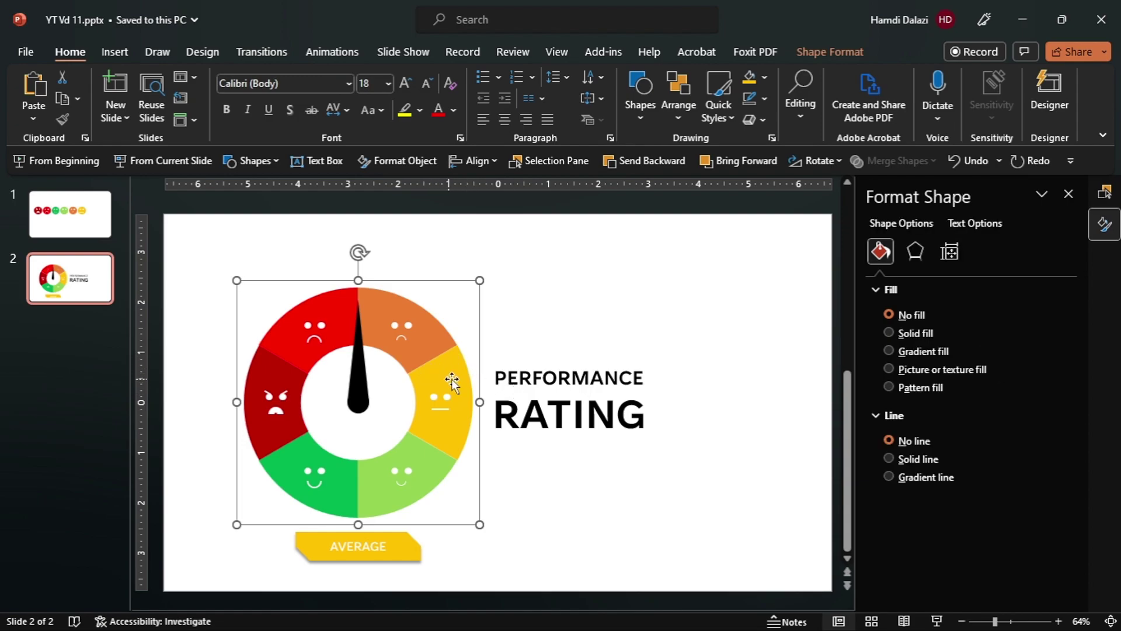
click(453, 376)
click(1112, 195)
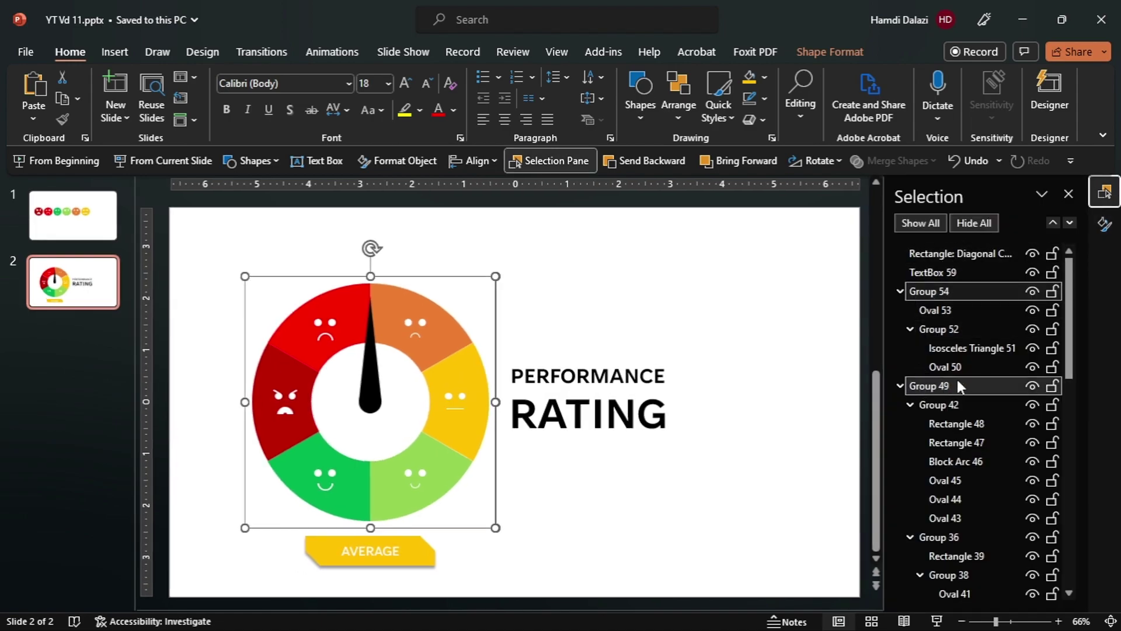
key(Escape)
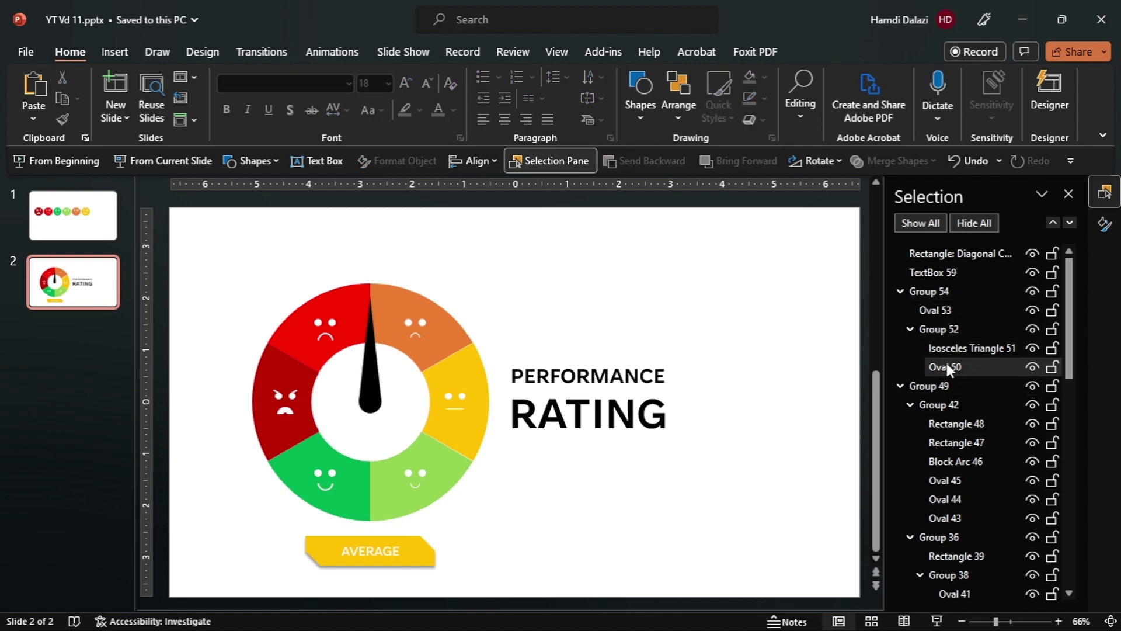
click(941, 382)
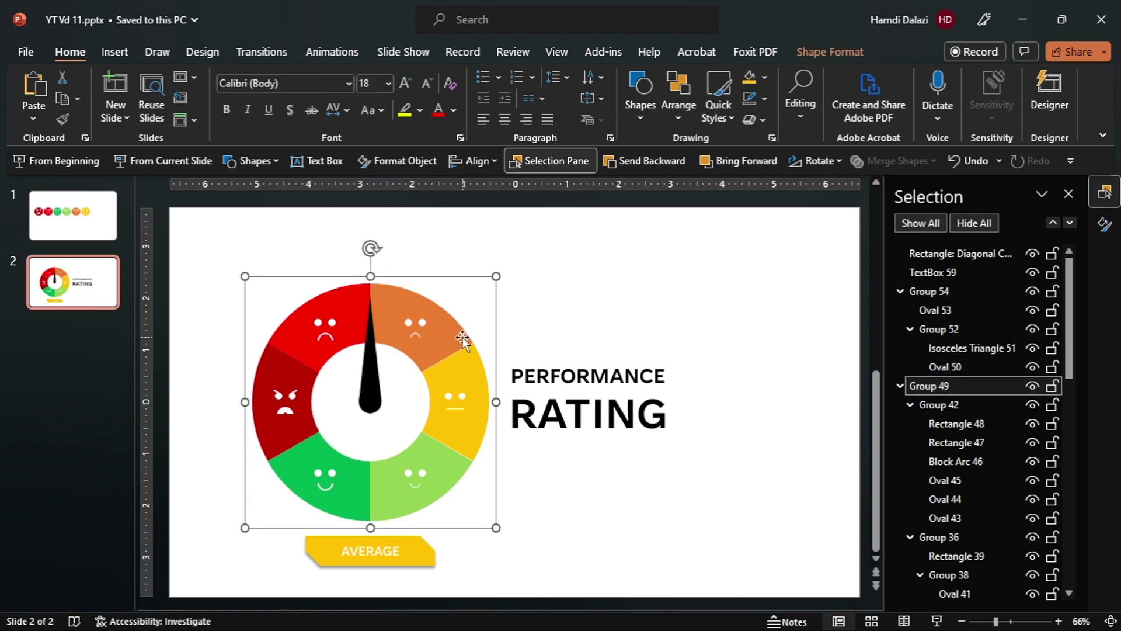
- Give the Group 49 gauge wheel a black shadow at 60% transparency
click(1104, 224)
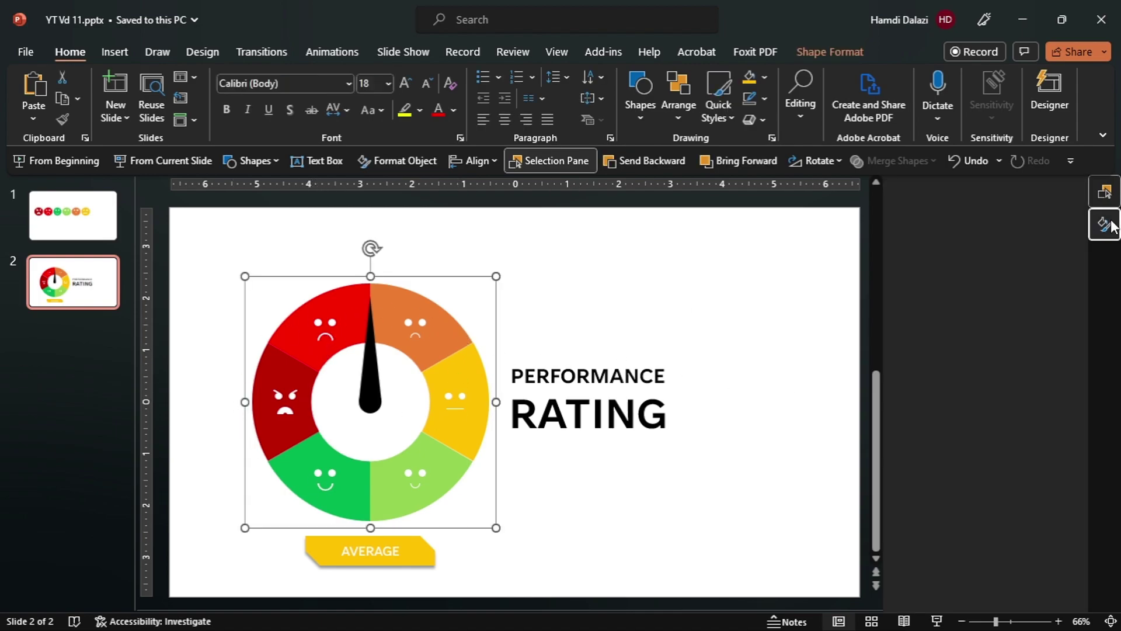
click(926, 255)
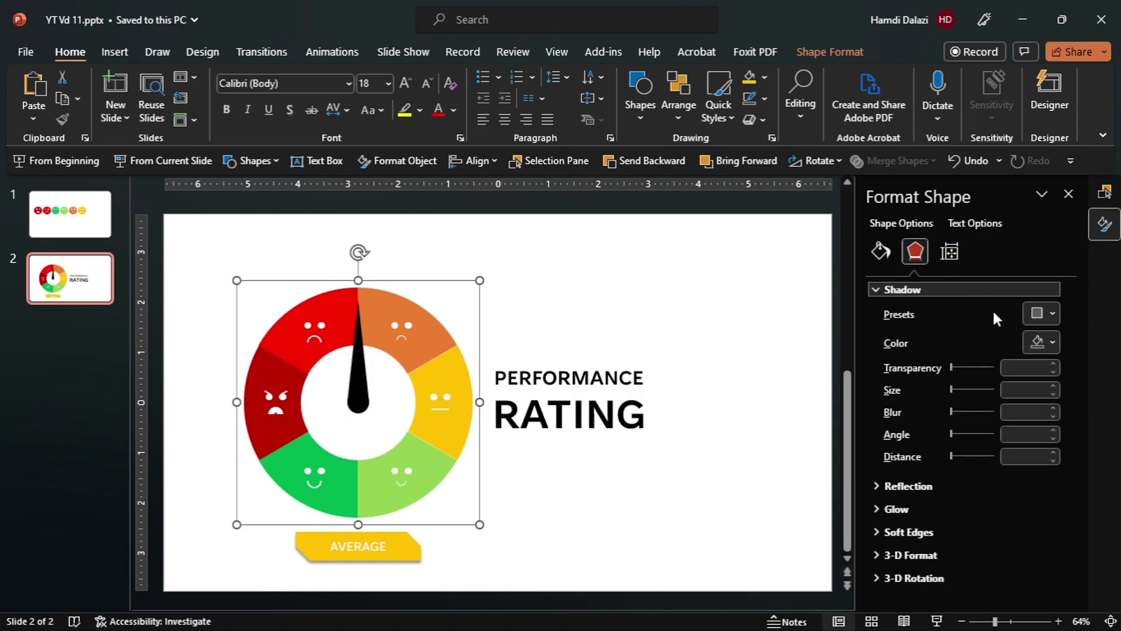
click(1038, 343)
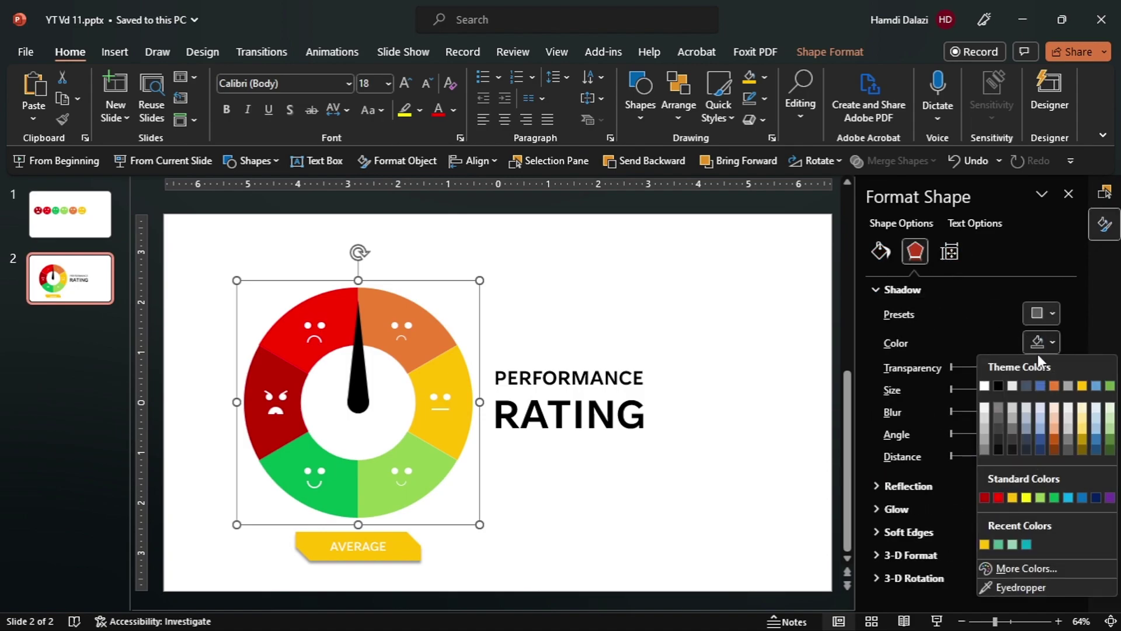
click(997, 384)
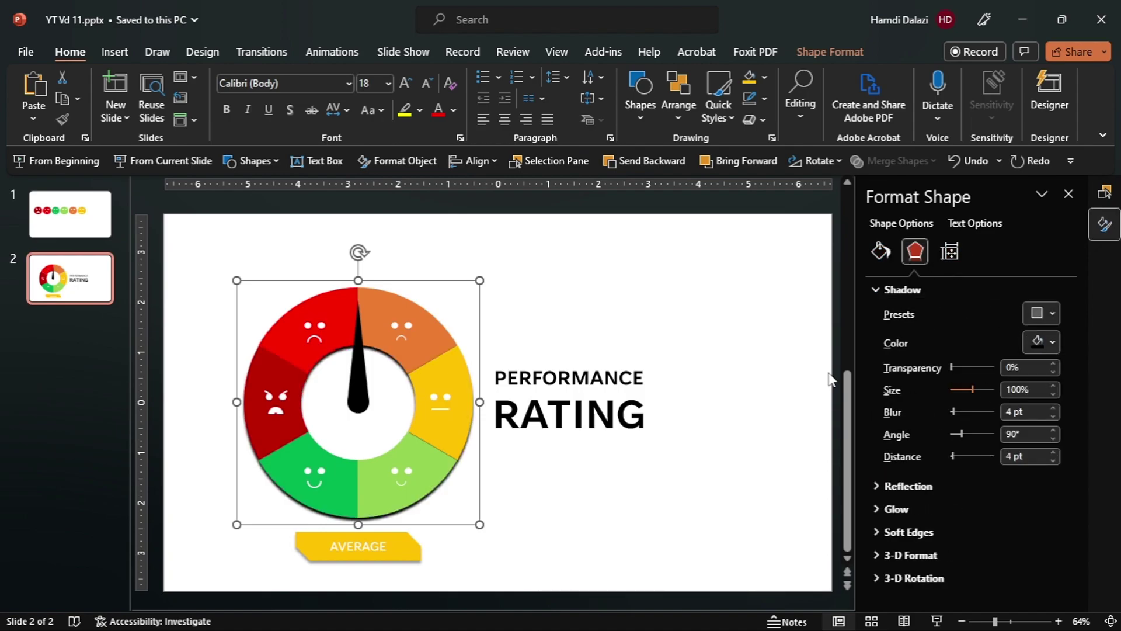
double_click(1010, 368)
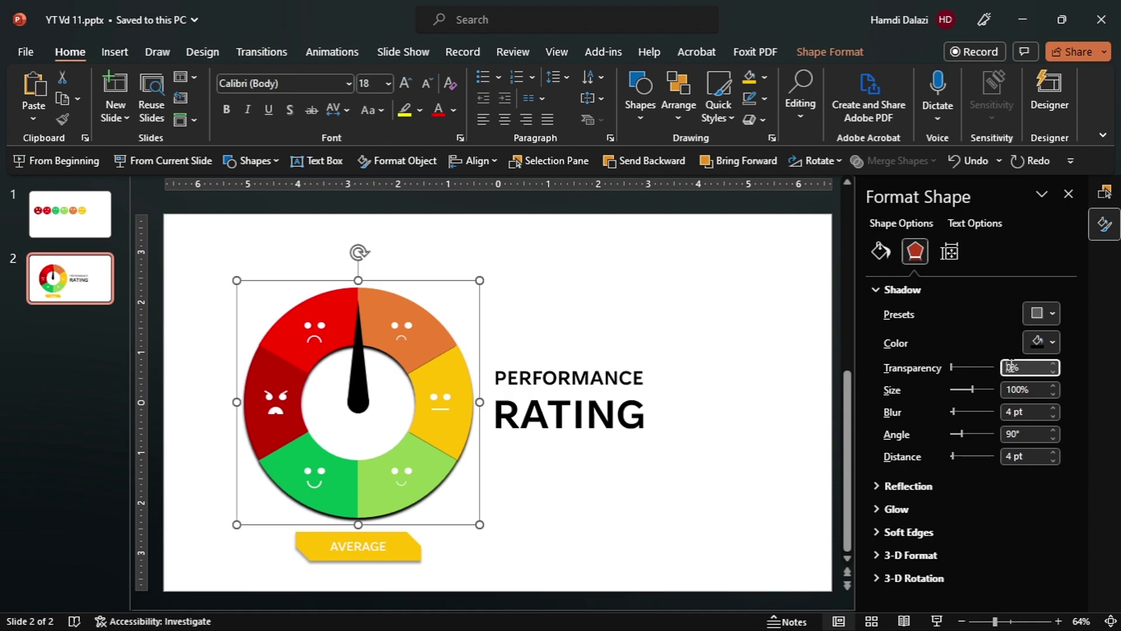
text(60)
key(Return)
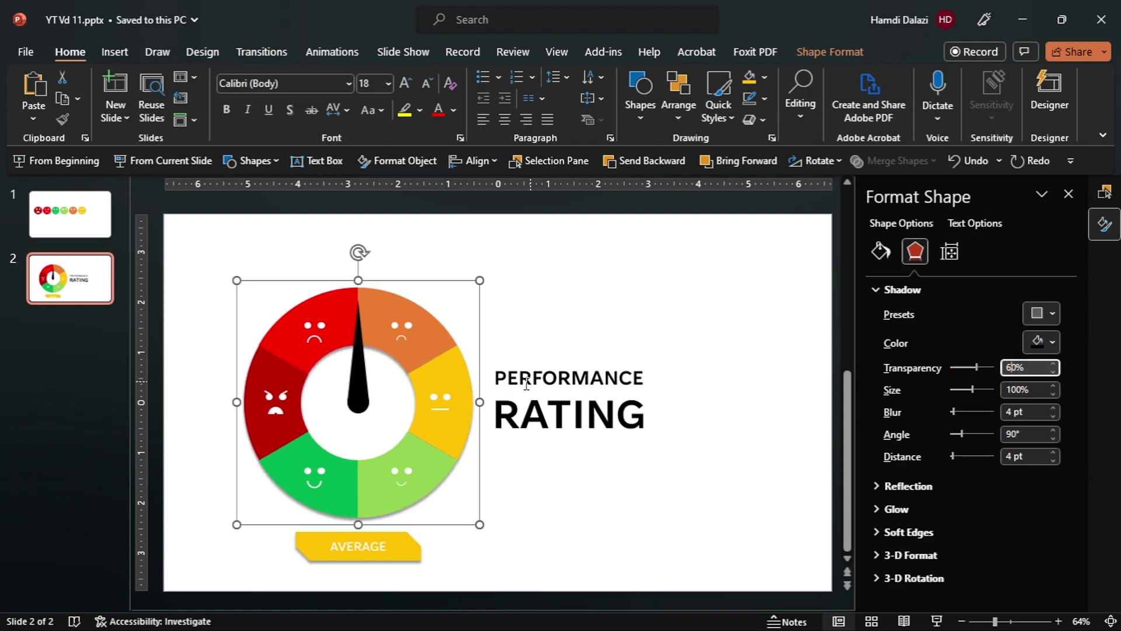
click(482, 407)
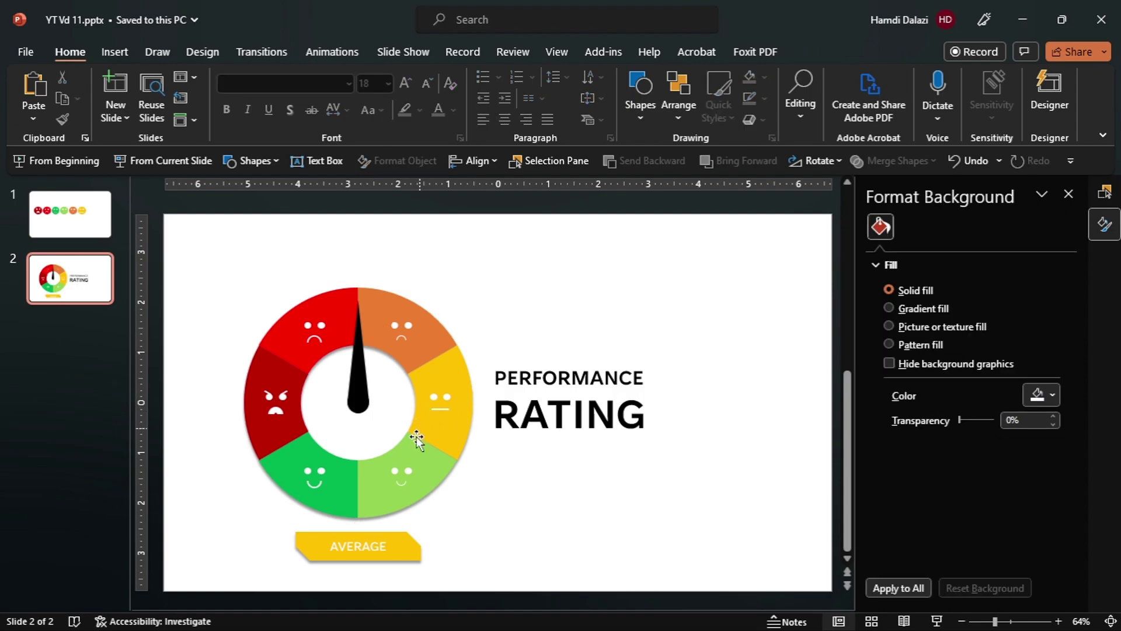
- Add a centred 50 pt Tenorite text box right of RATING reading 6.0
click(337, 164)
click(665, 387)
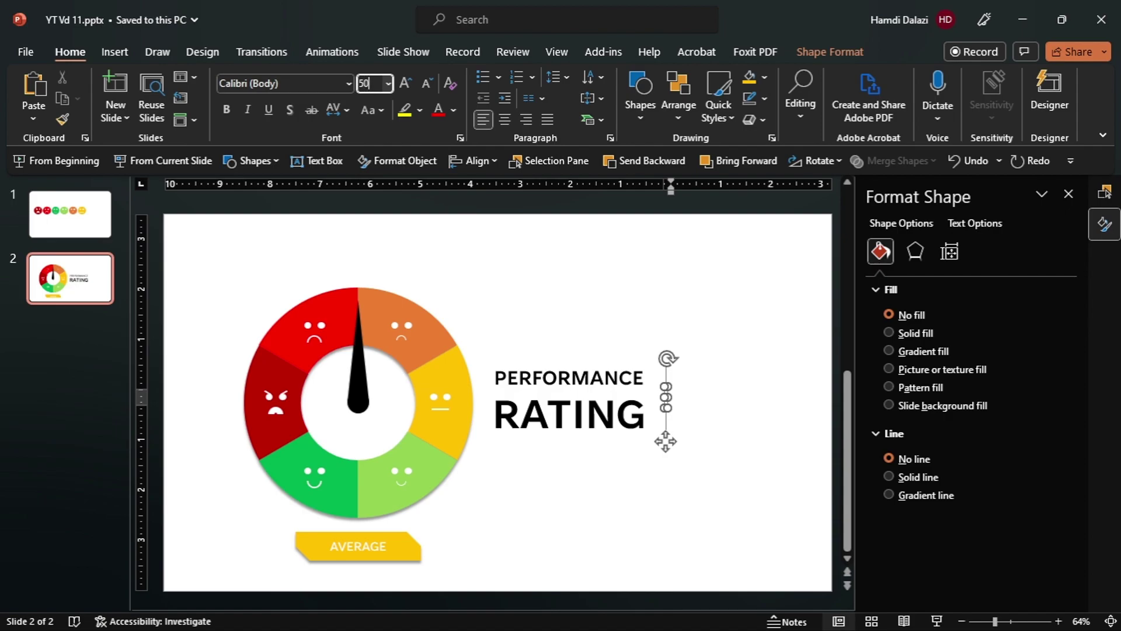
text(50)
key(Return)
click(329, 83)
key(BackSpace)
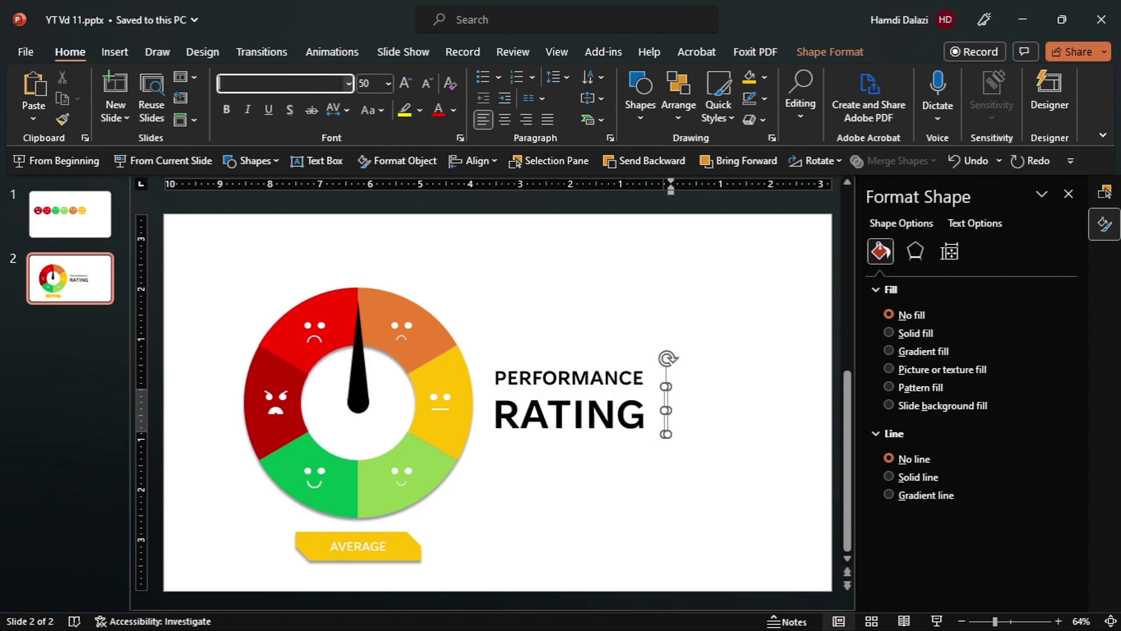
text(Tenorite)
key(Return)
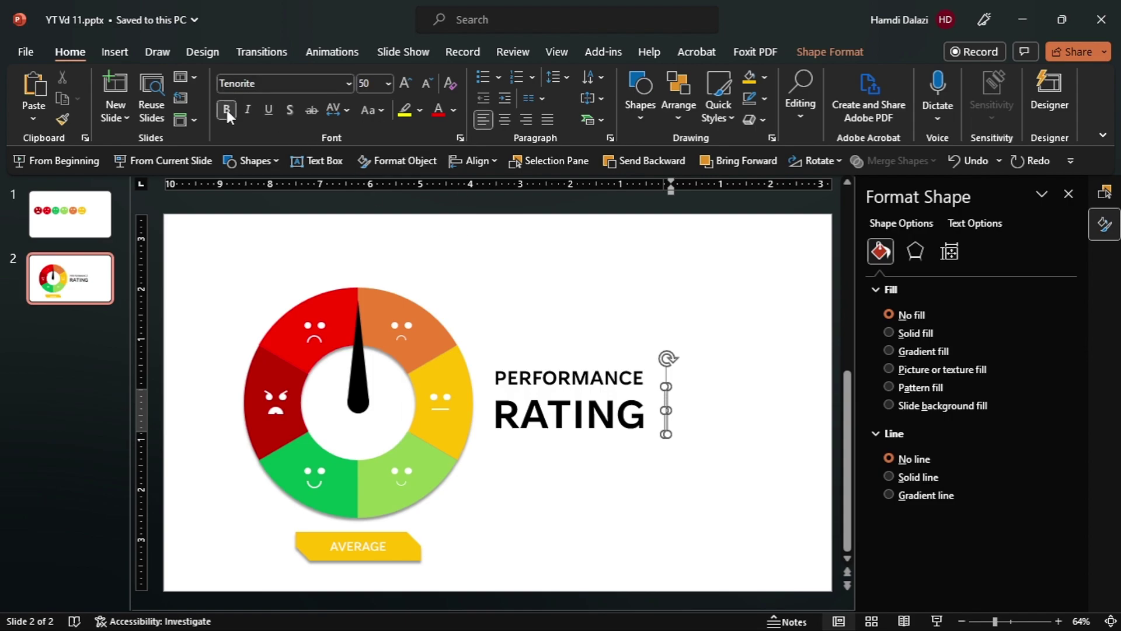
click(504, 119)
drag(671, 412, 773, 411)
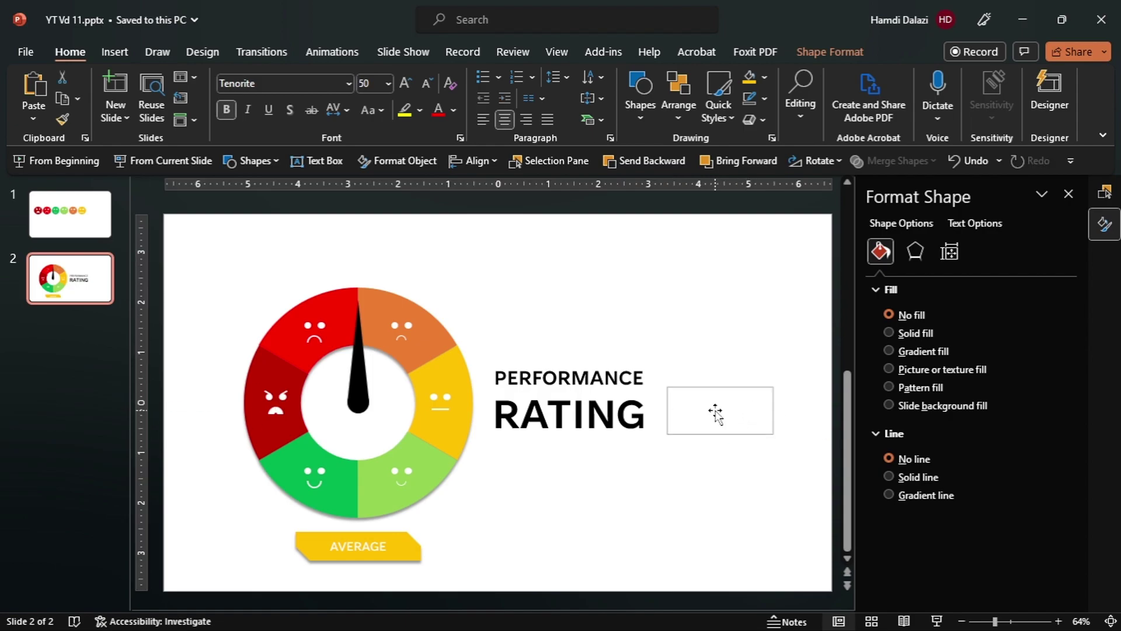
text(6.)
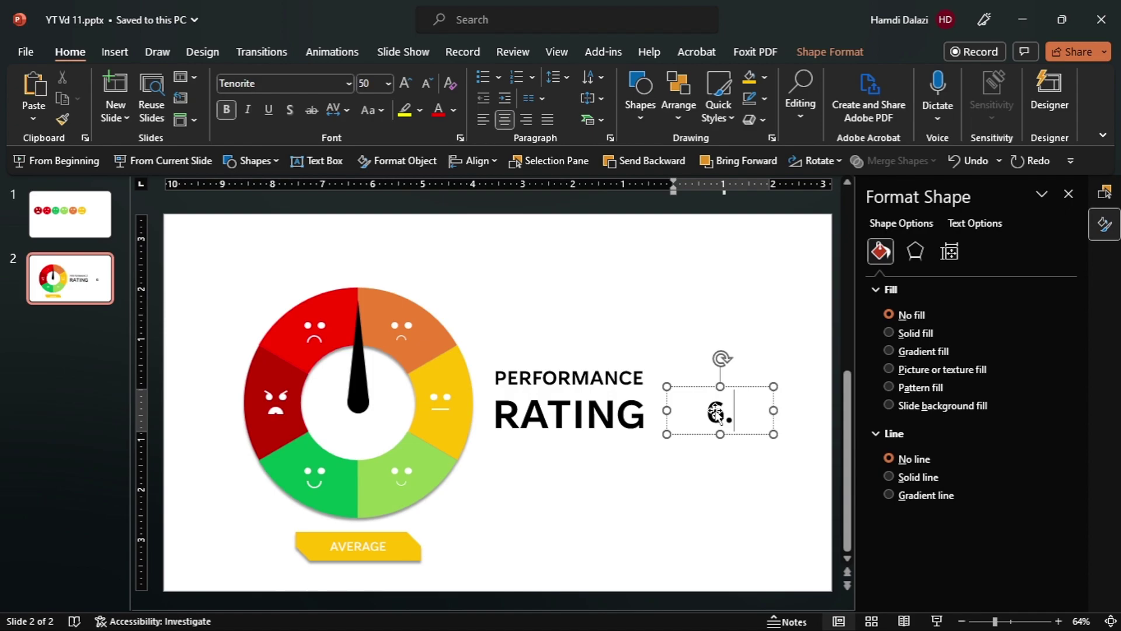
text(0)
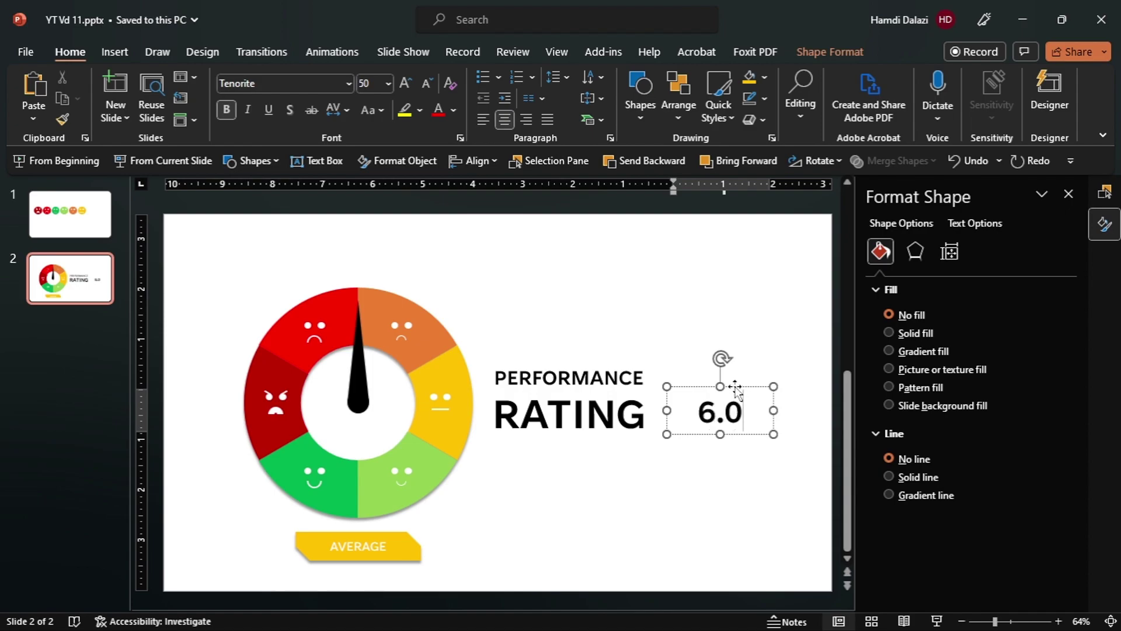
- Enlarge the 6.0 score to 96 pt, level it with the heading, and colour it yellow
drag(735, 385, 728, 376)
key(ctrl+shift+period)
key(ctrl+shift+period)
key(ctrl+shift+period)
key(ctrl+shift+period)
key(ctrl+shift+period)
key(ctrl+shift+period)
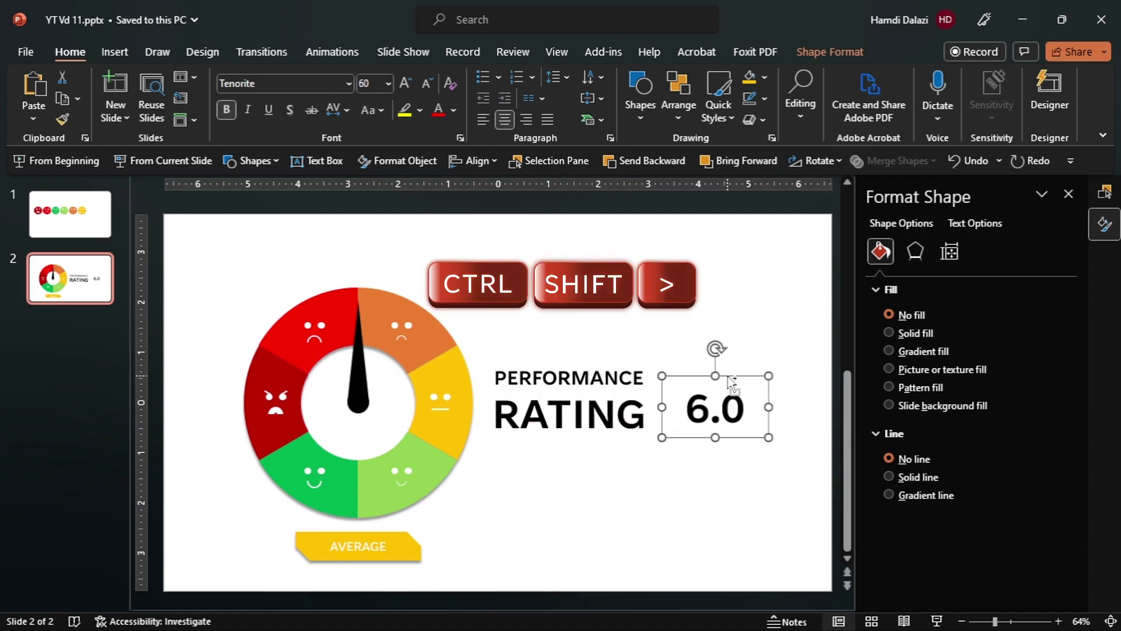
key(ctrl+shift+period)
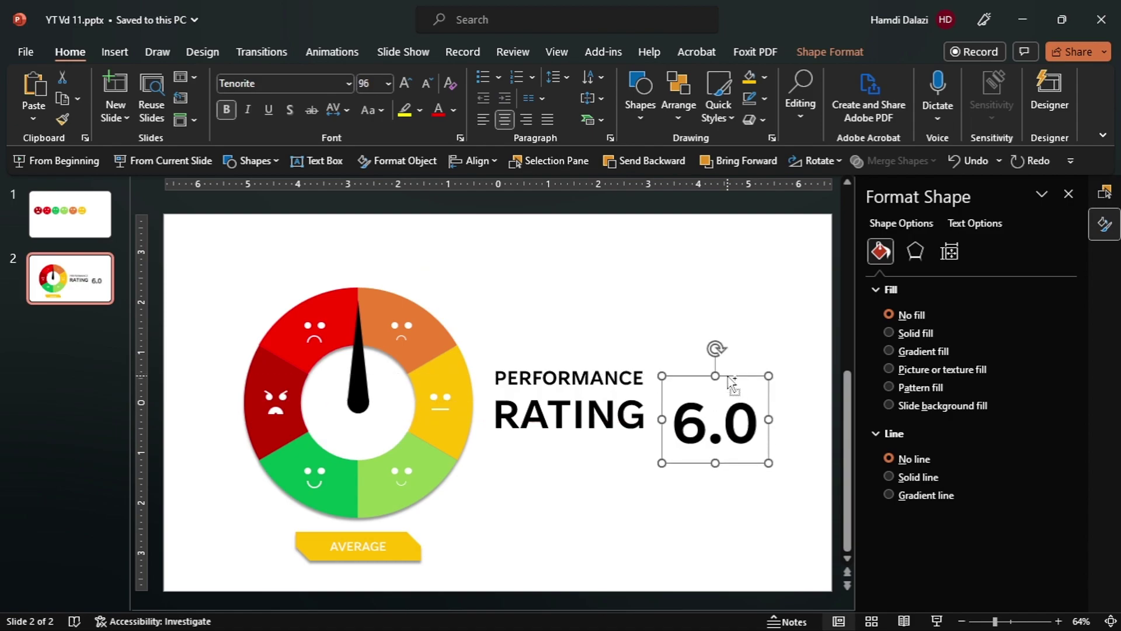
click(783, 418)
click(783, 418)
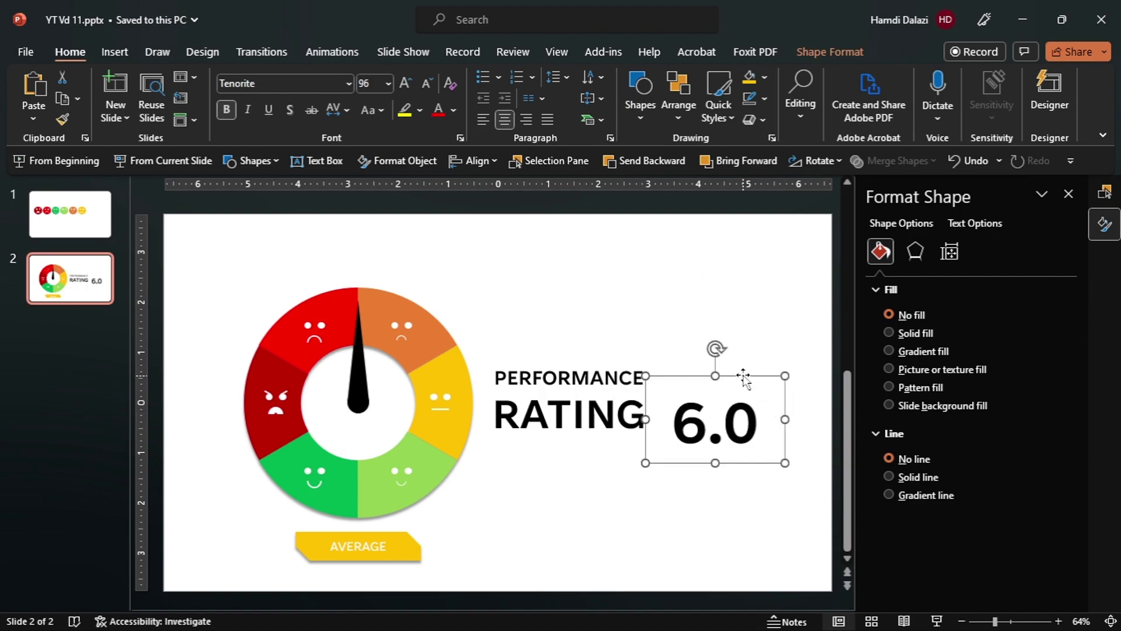
drag(743, 374, 731, 351)
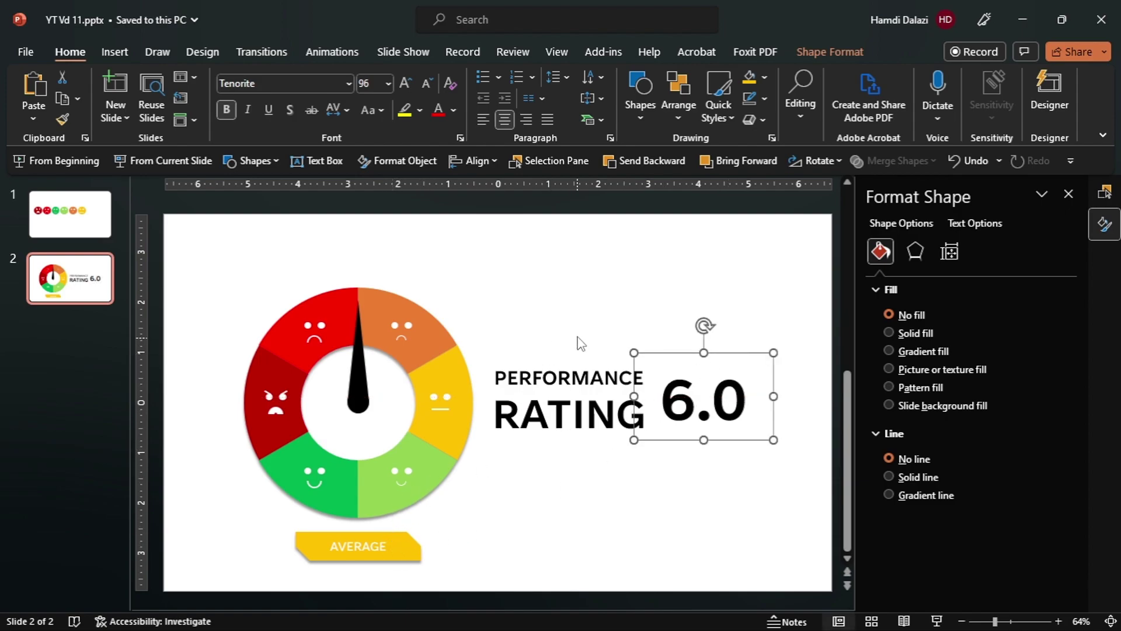
click(454, 110)
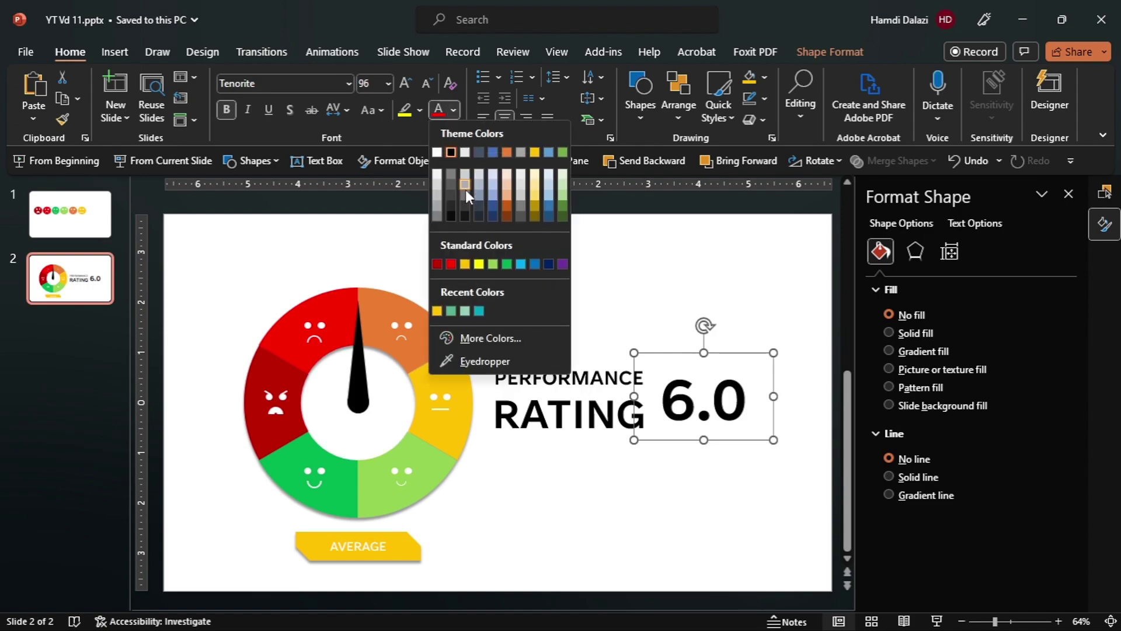
click(465, 264)
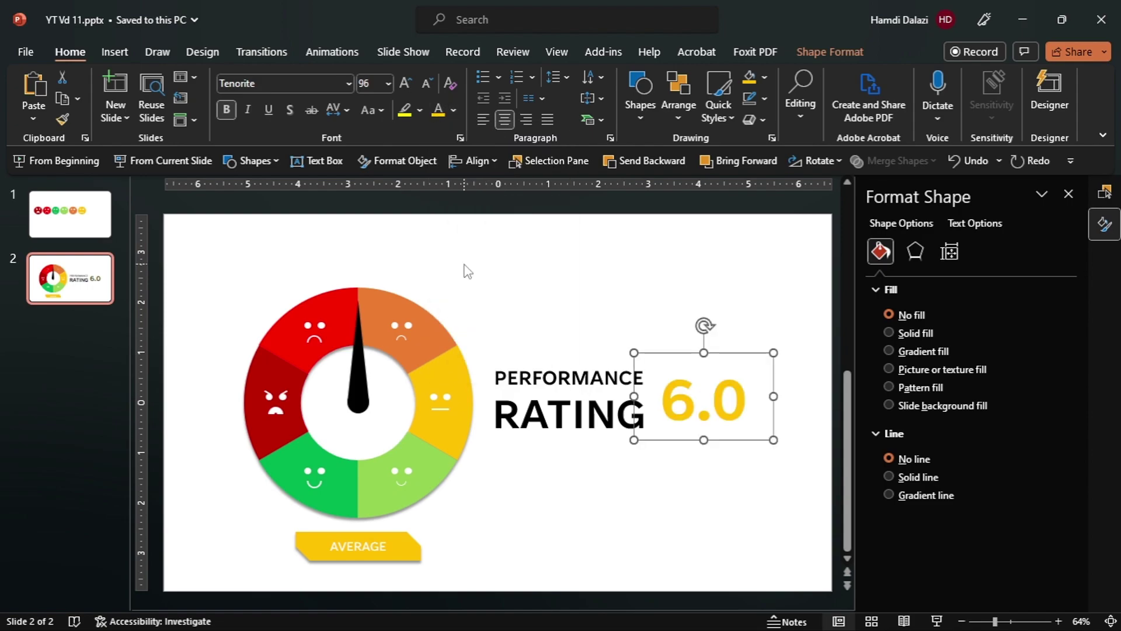
scroll(459, 314, down, 3)
click(350, 321)
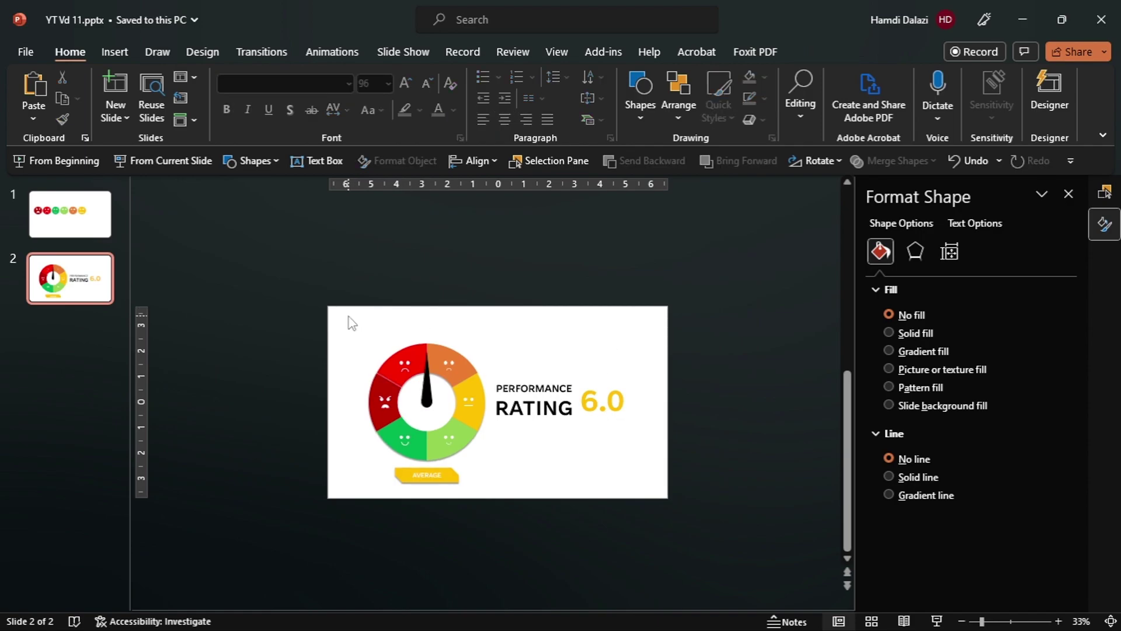
- Group all slide elements, align them center and middle on the slide, then ungroup
drag(348, 316, 661, 522)
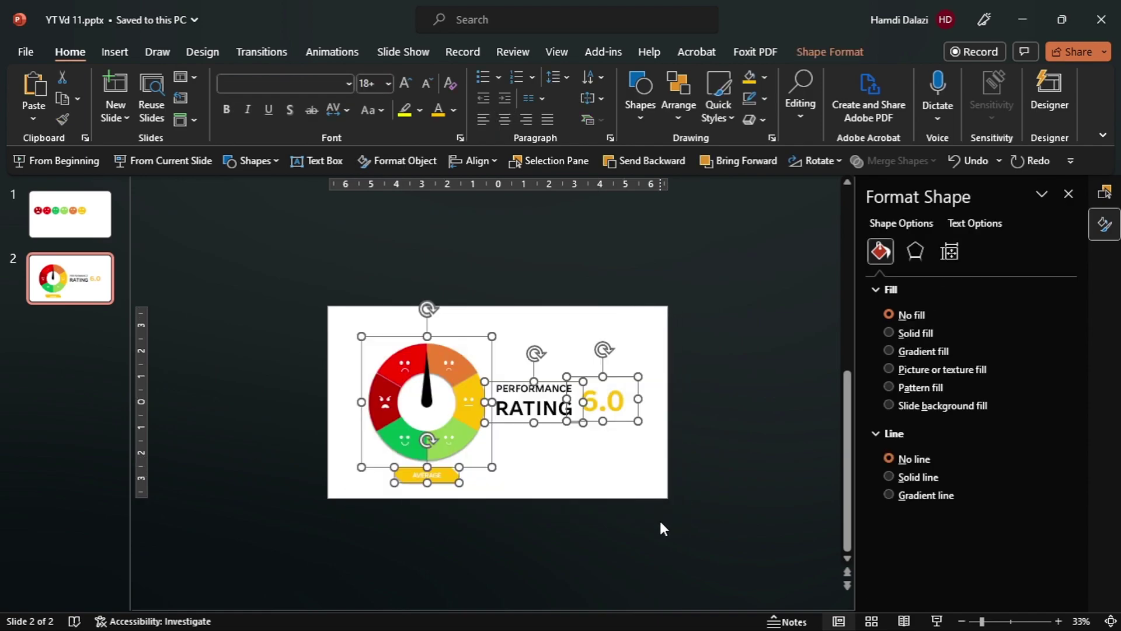
key(ctrl+g)
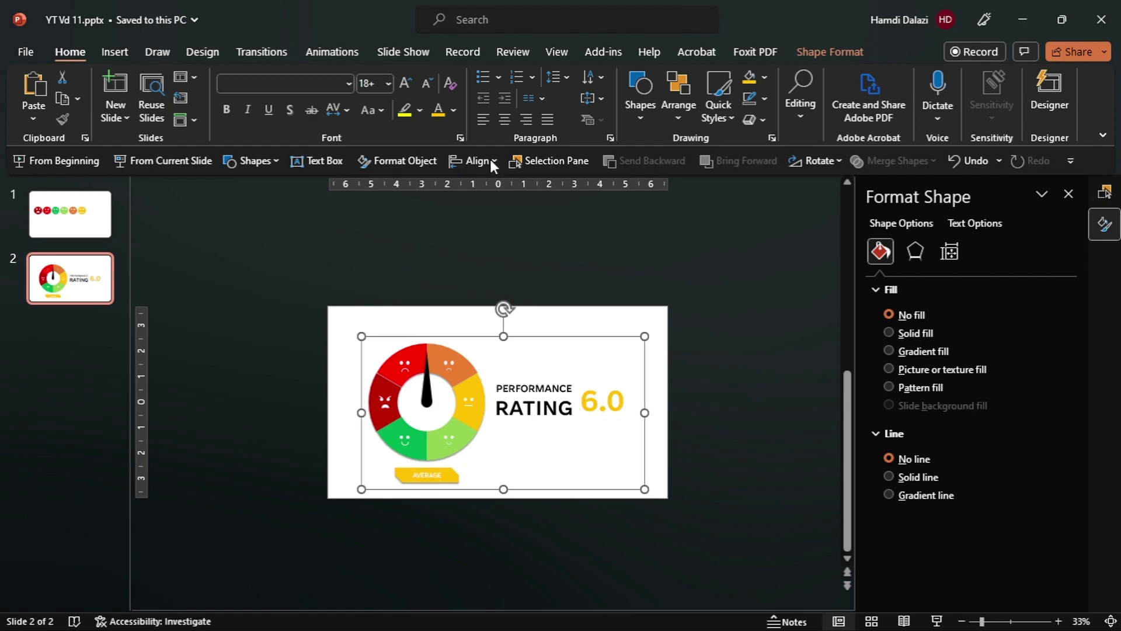
click(492, 165)
click(505, 206)
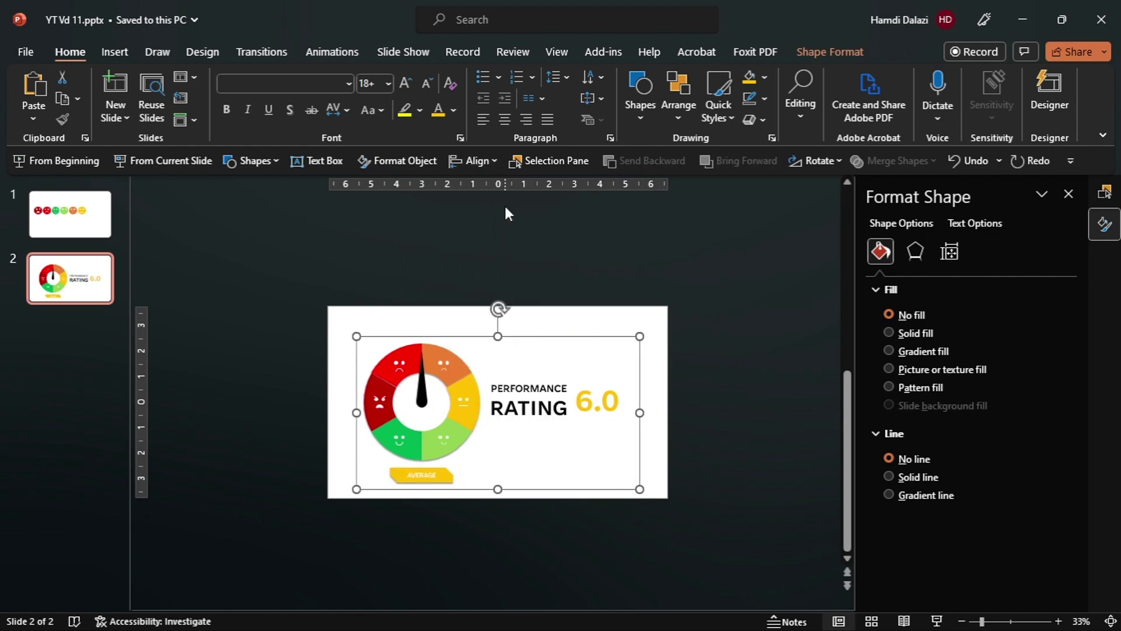
click(477, 160)
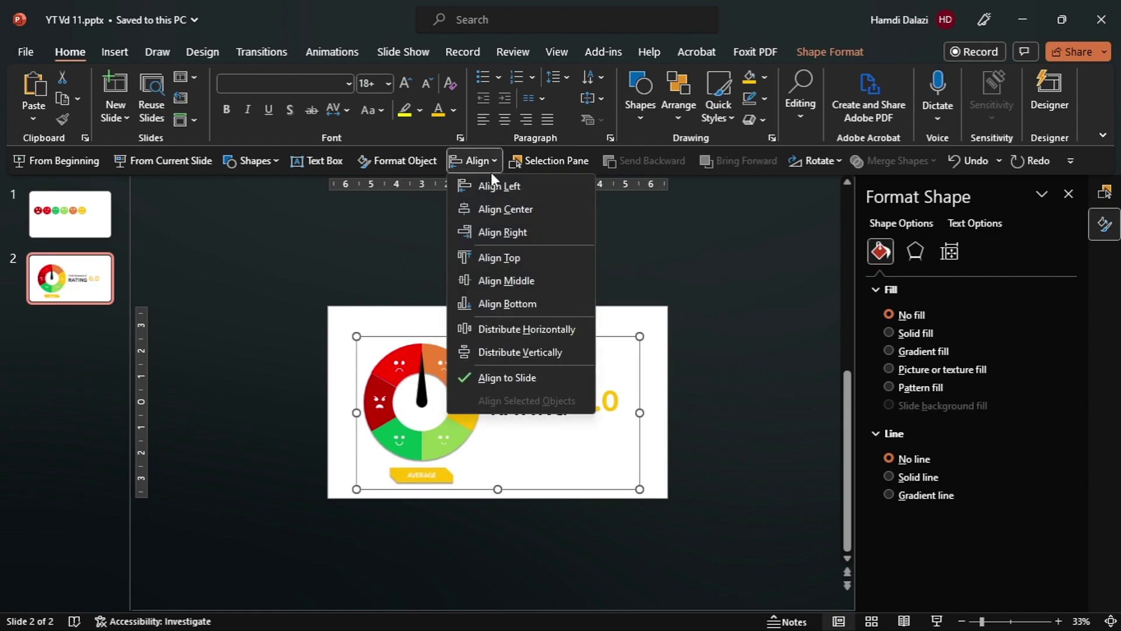
click(520, 280)
key(ctrl+shift+g)
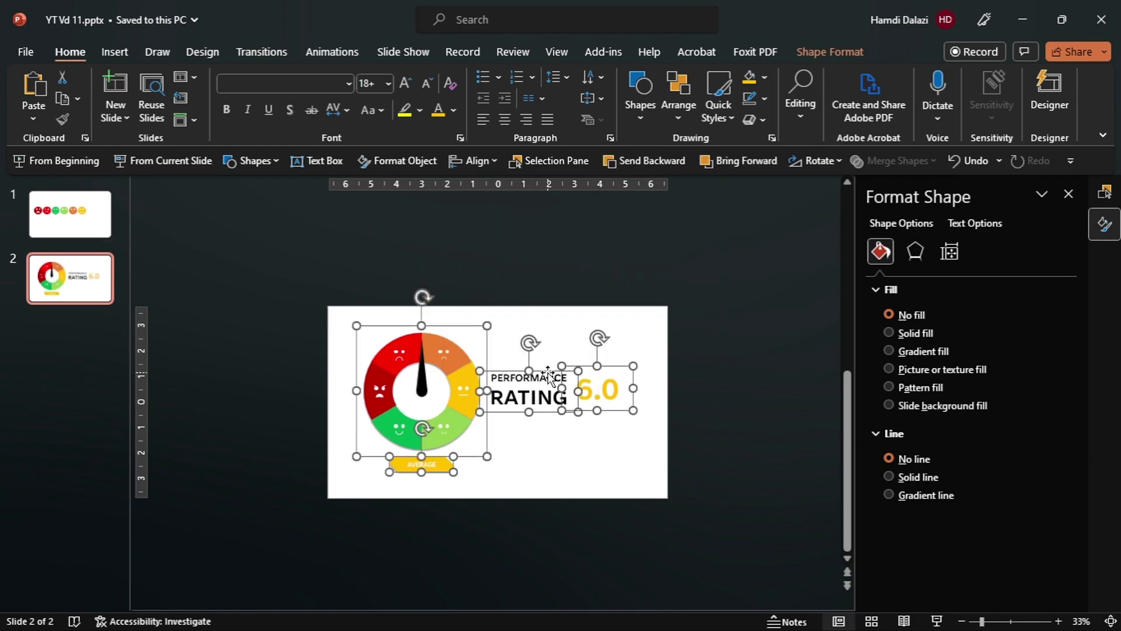
scroll(557, 435, up, 4)
click(559, 438)
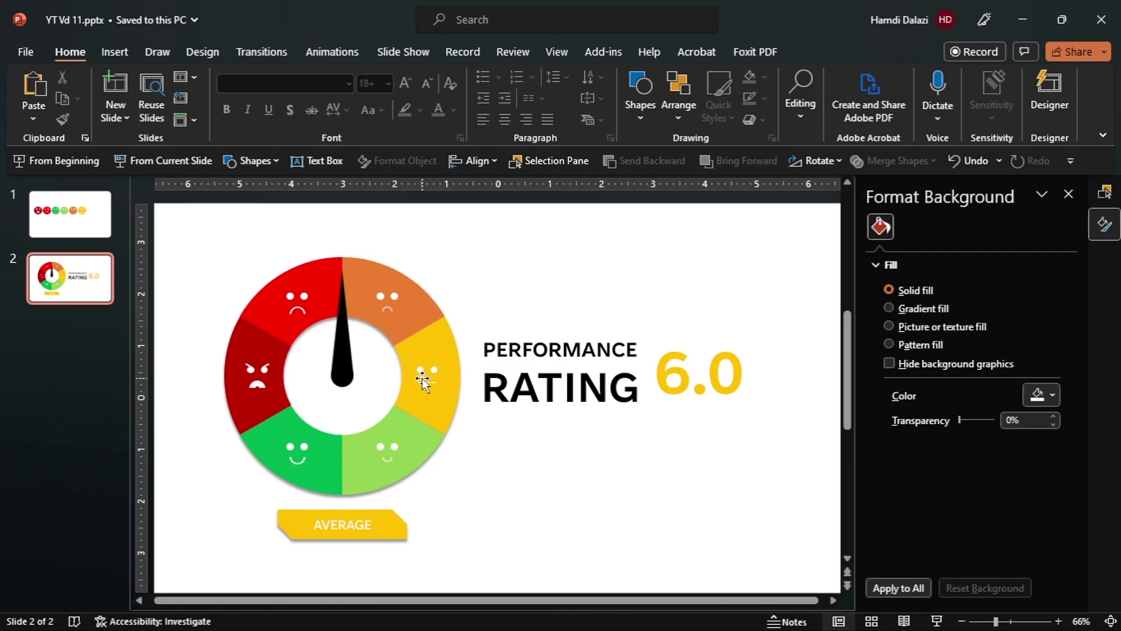
- Try rotating the gauge needle, undo so it points up, and show the Animations ribbon
click(351, 366)
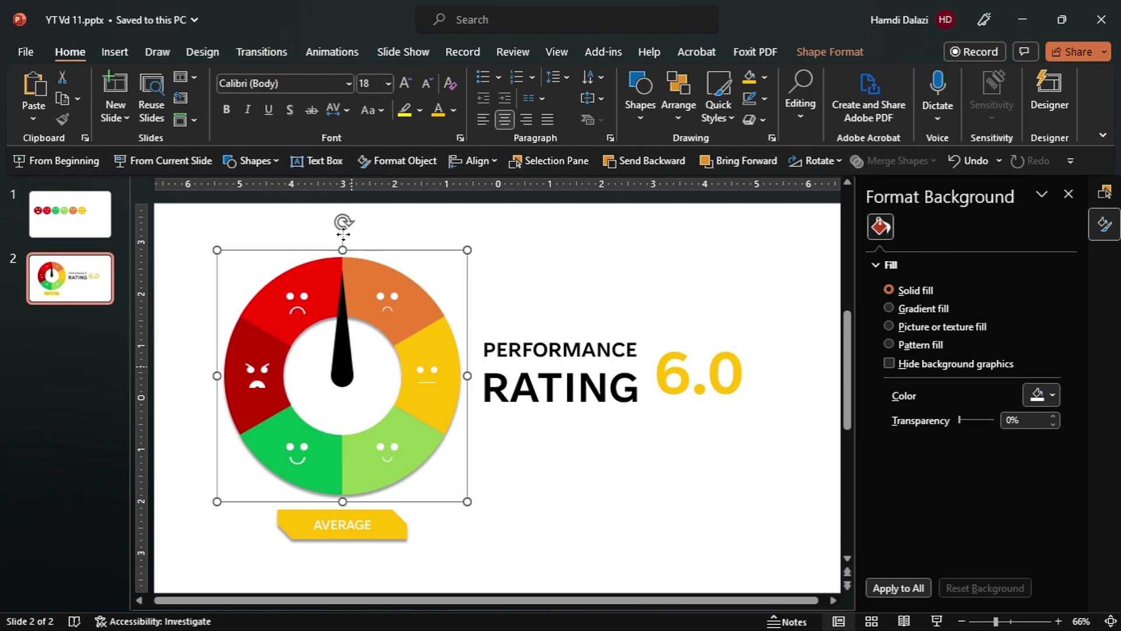
drag(343, 223, 439, 377)
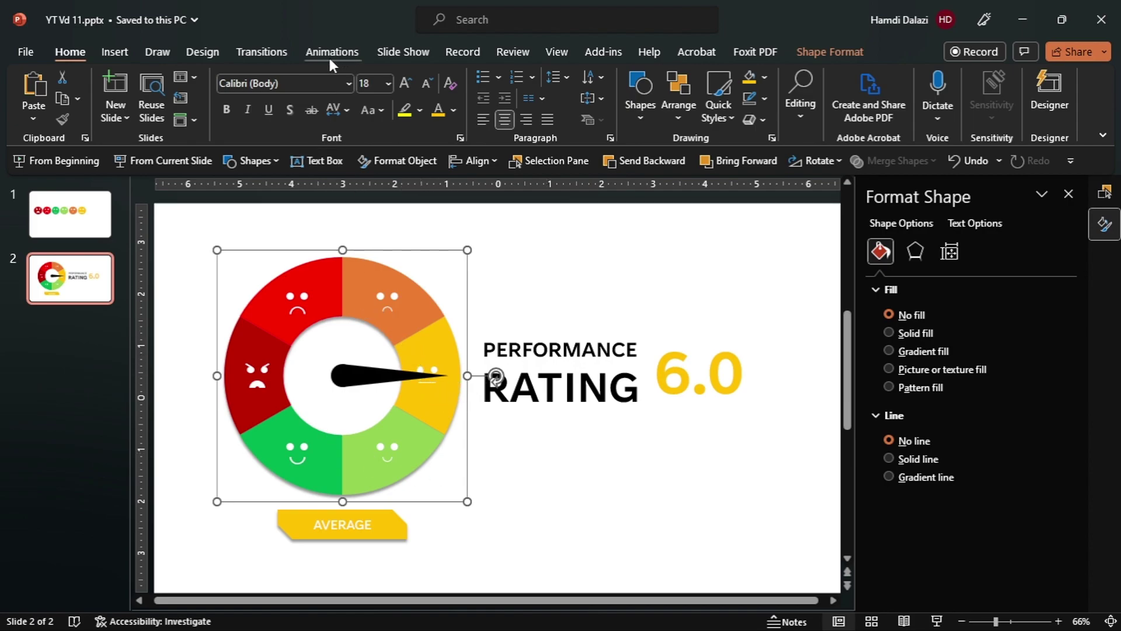
key(ctrl+z)
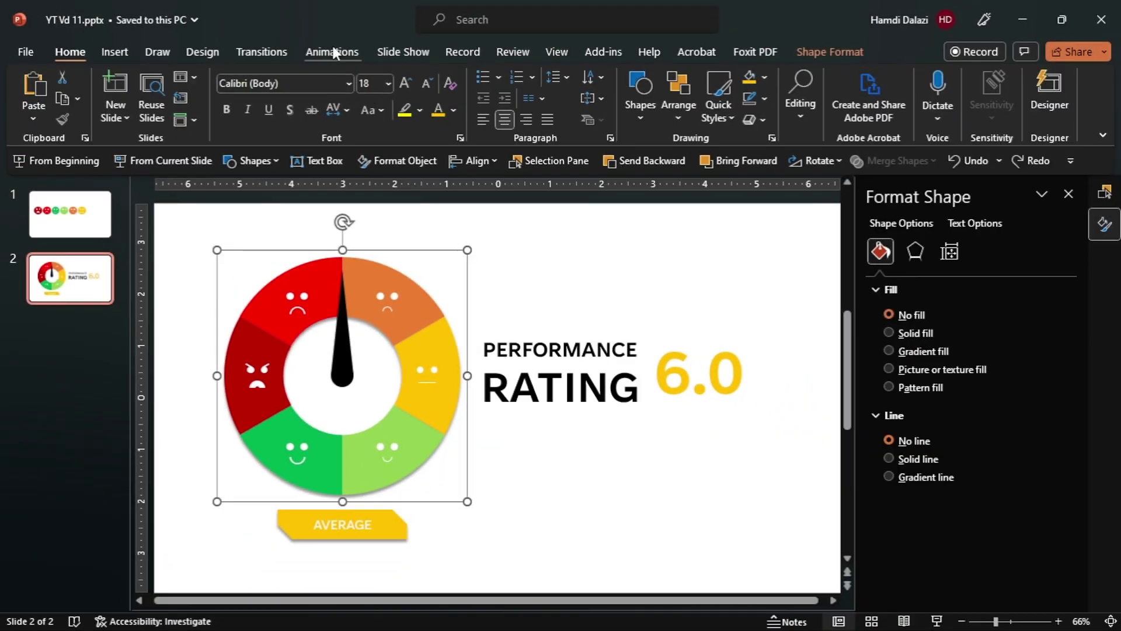
click(332, 49)
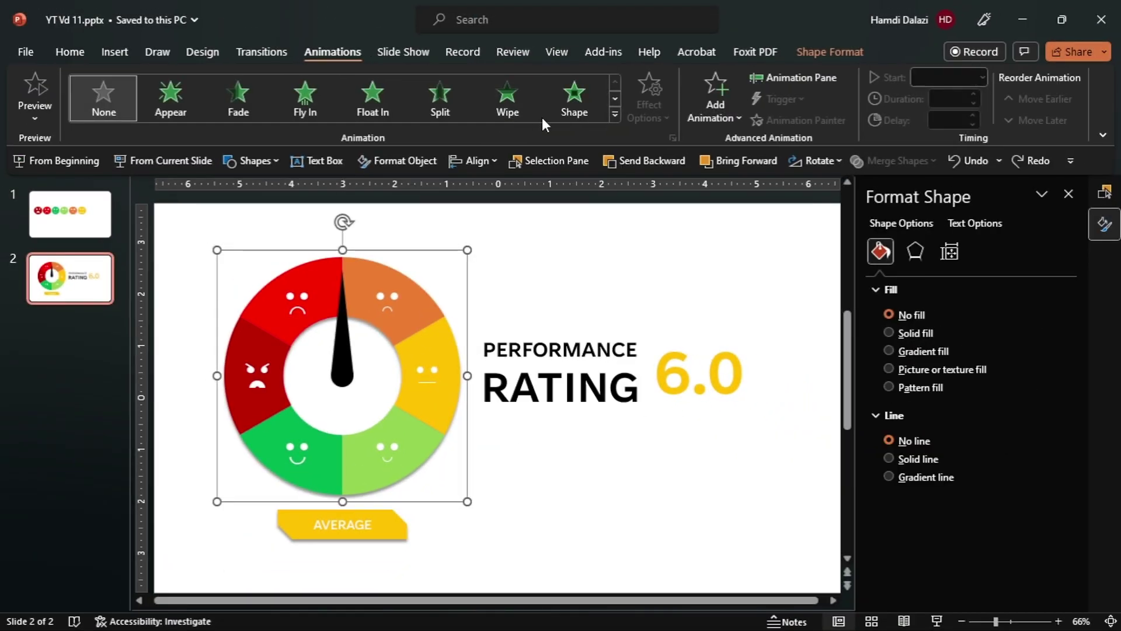
- Apply the Spin emphasis to the gauge group and rotate its needle left to the angry face
click(612, 115)
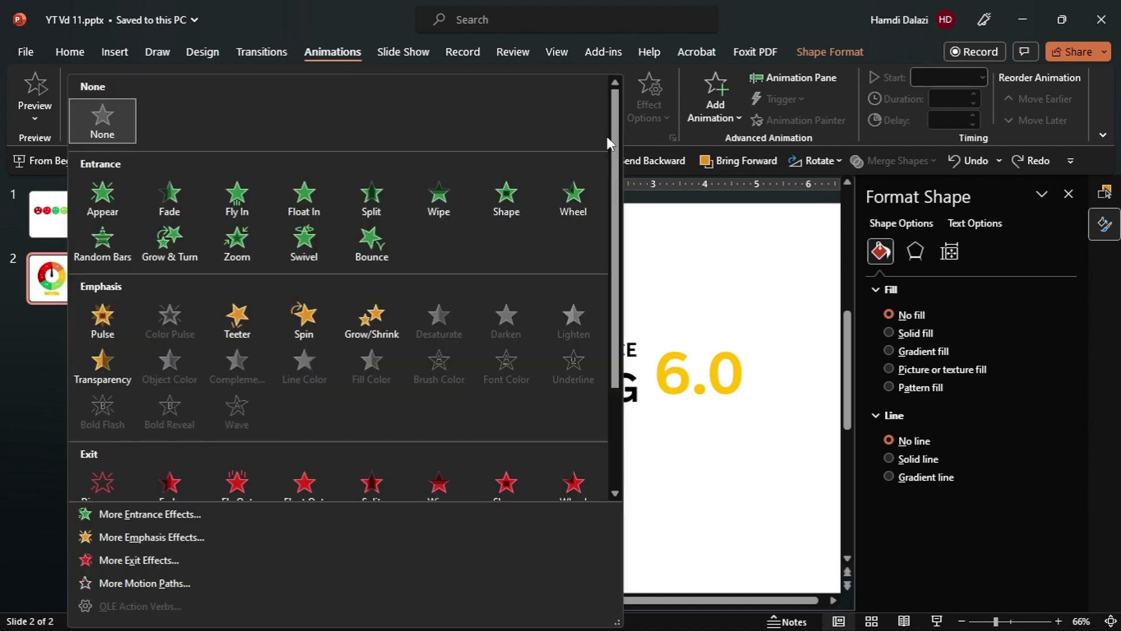
click(320, 318)
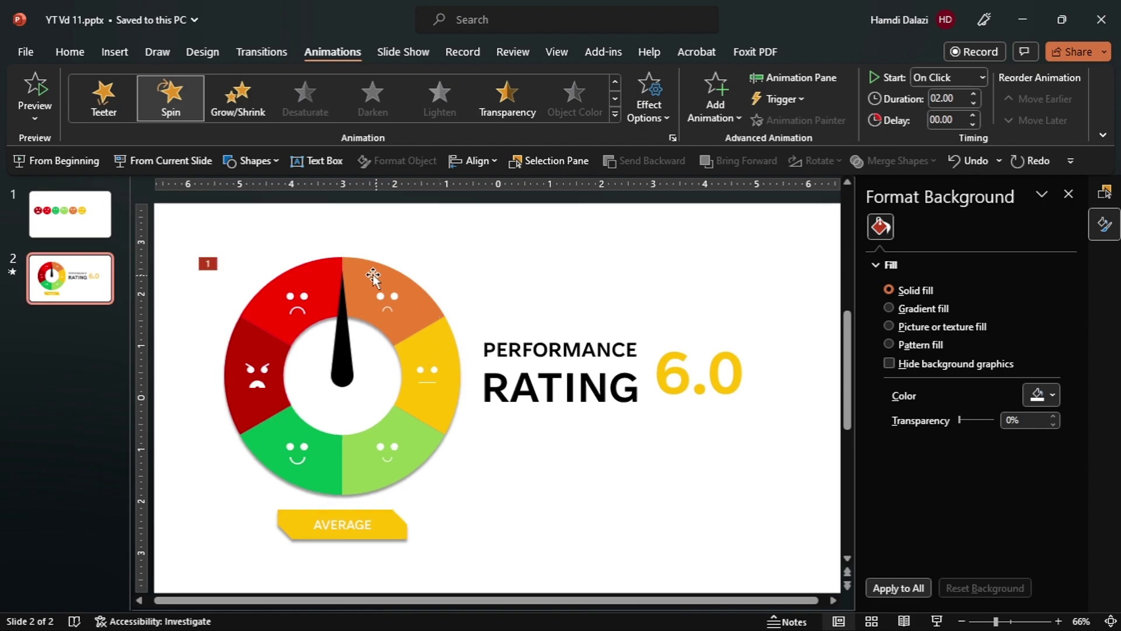
click(342, 314)
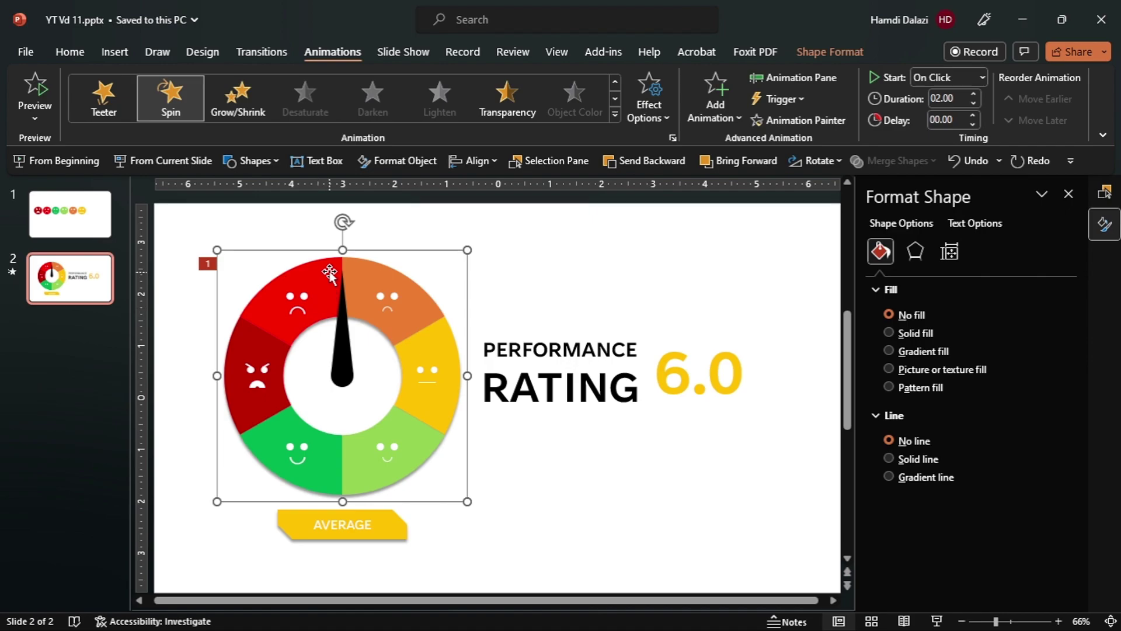
drag(342, 221, 251, 373)
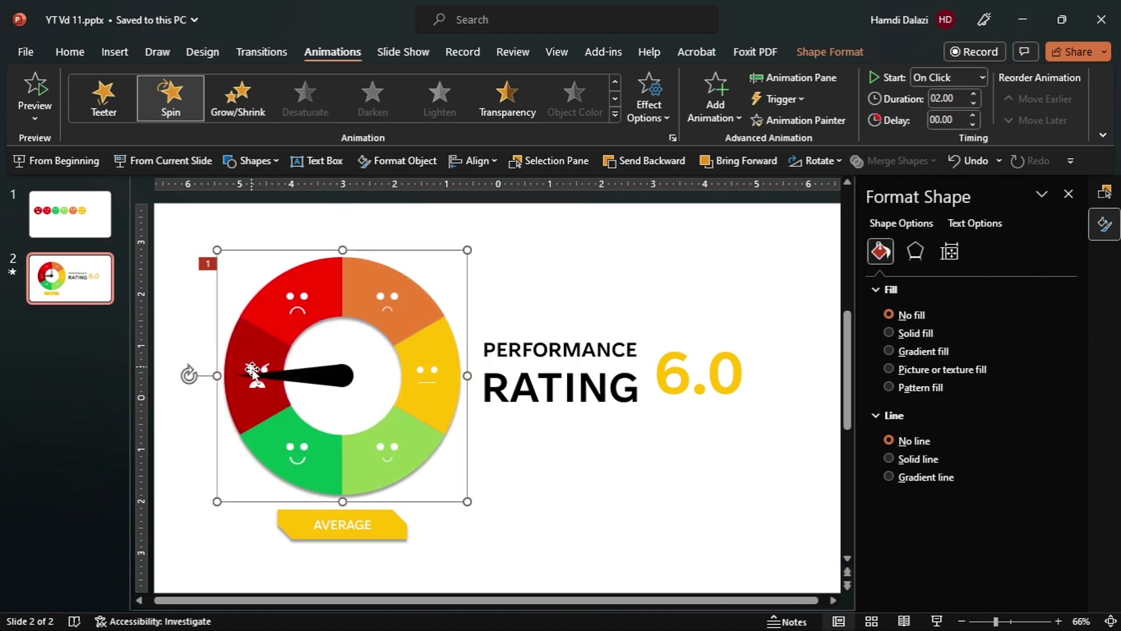
click(797, 77)
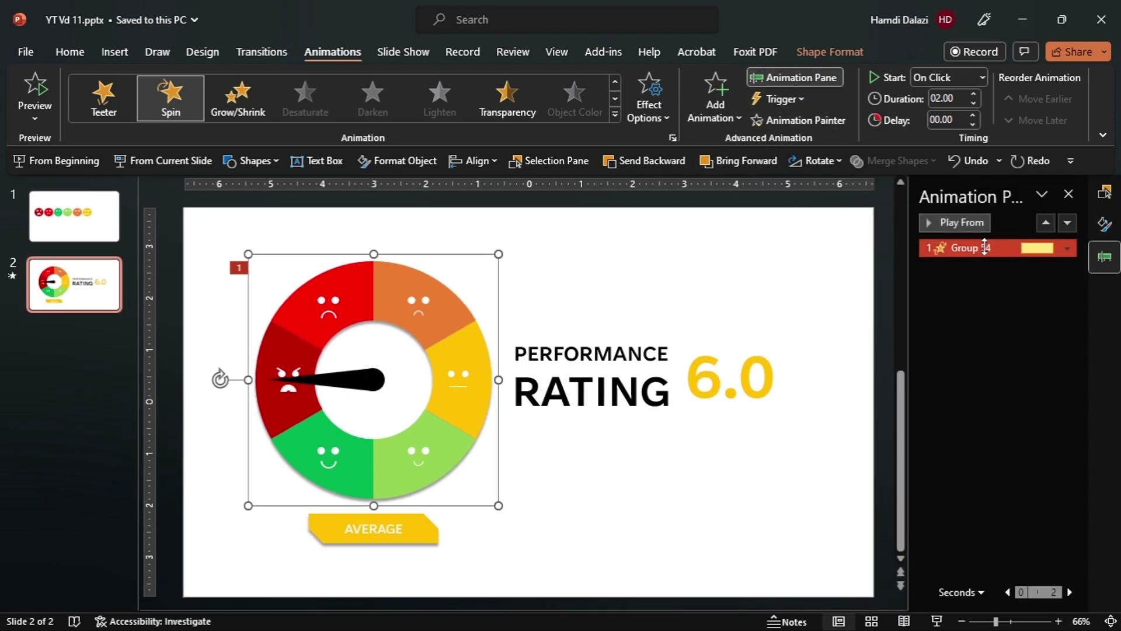
- Make the Group 54 spin start With Previous, turning 180° clockwise with a 0.7 sec bounce end
right_click(985, 248)
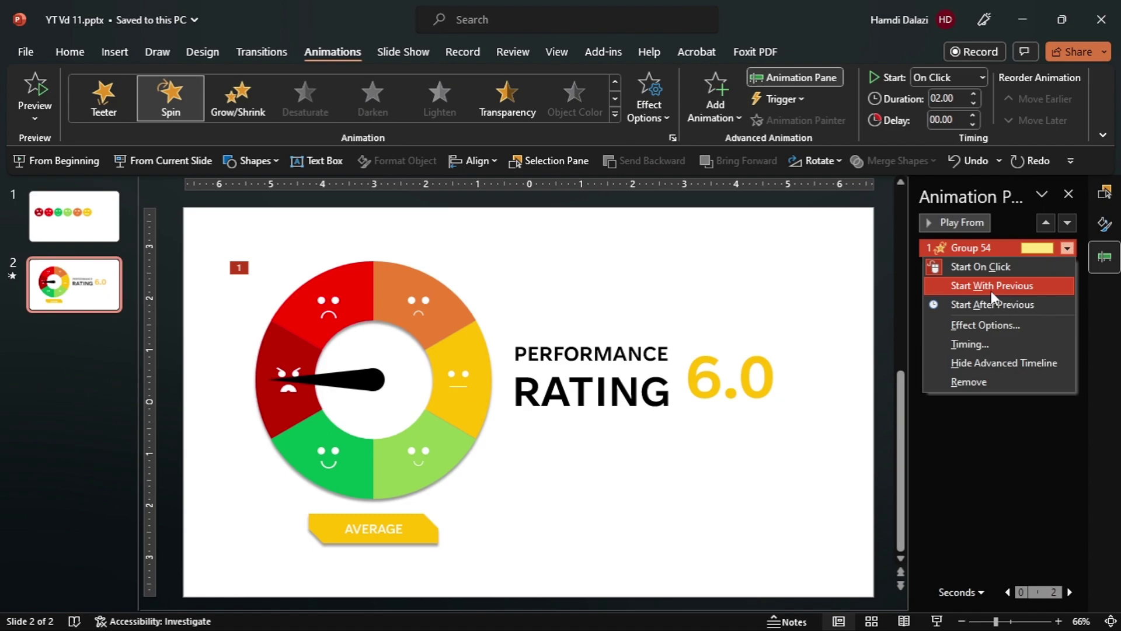
click(992, 286)
right_click(978, 248)
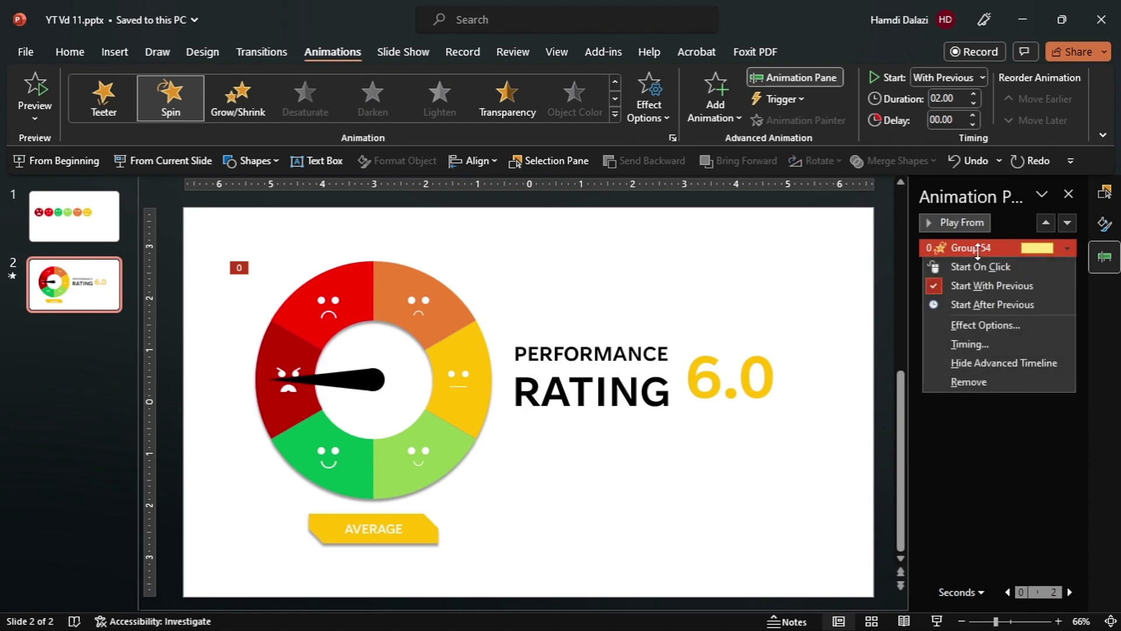
click(993, 325)
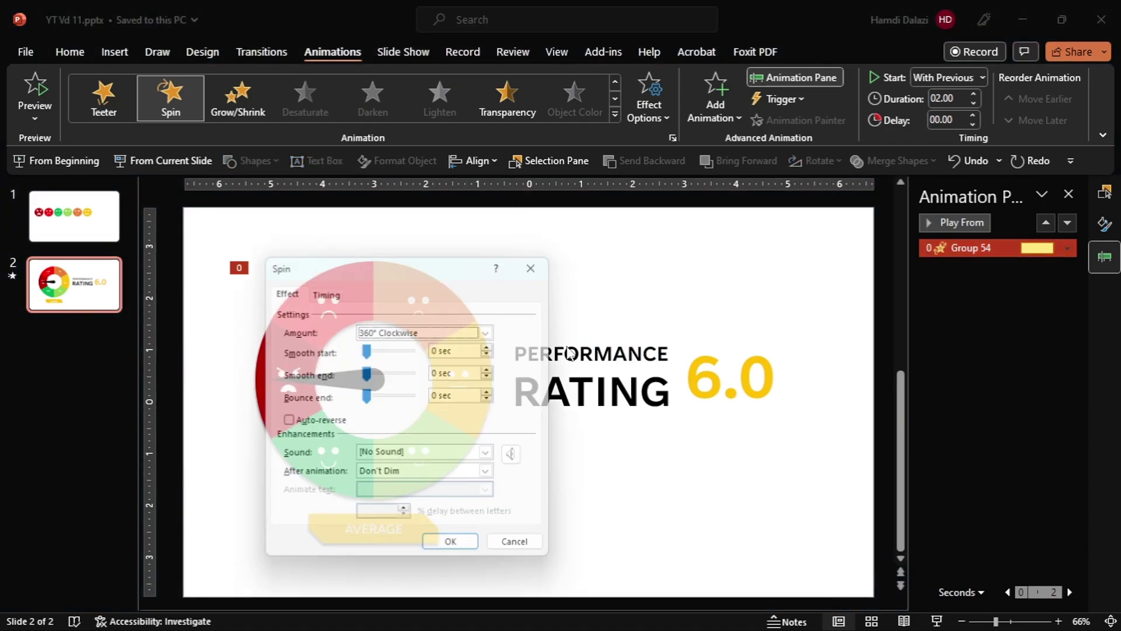
drag(461, 277, 646, 271)
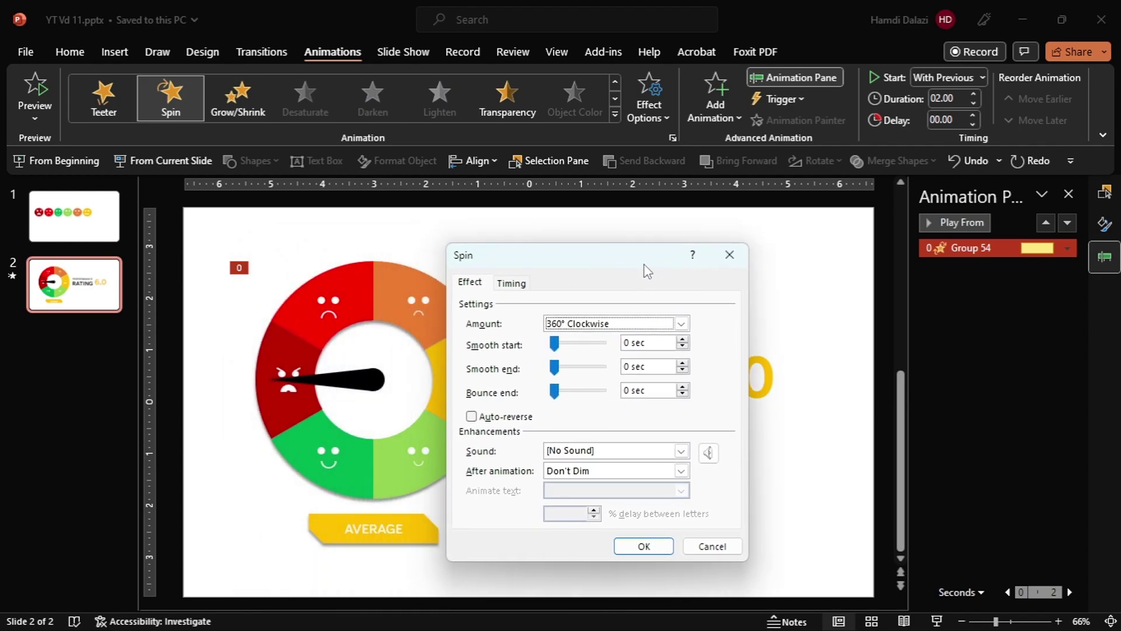
click(681, 324)
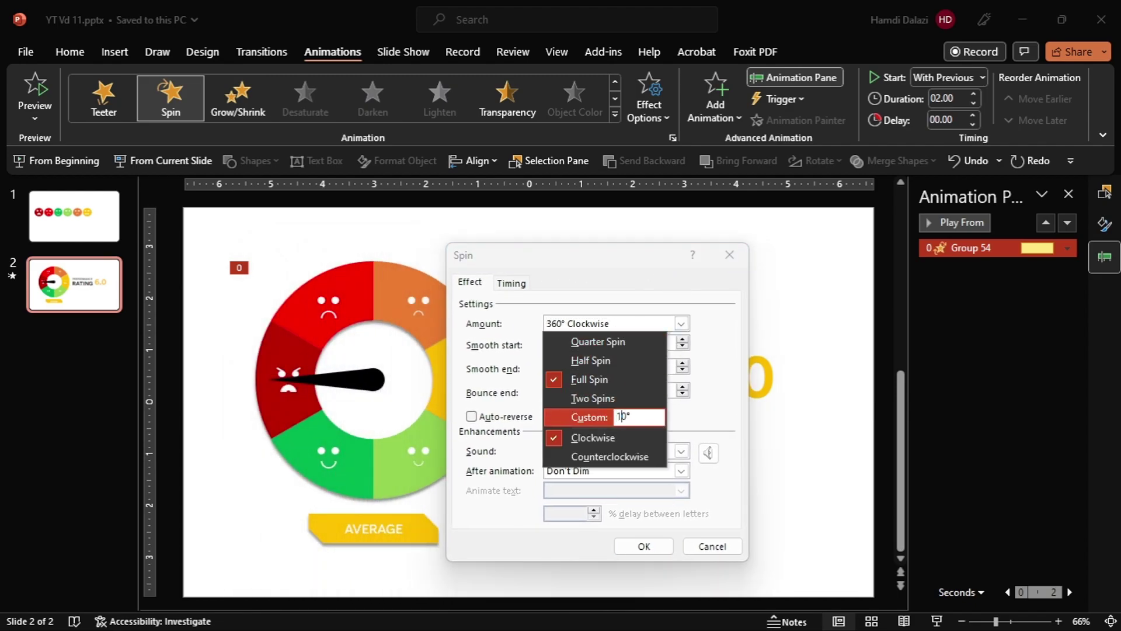
key(Return)
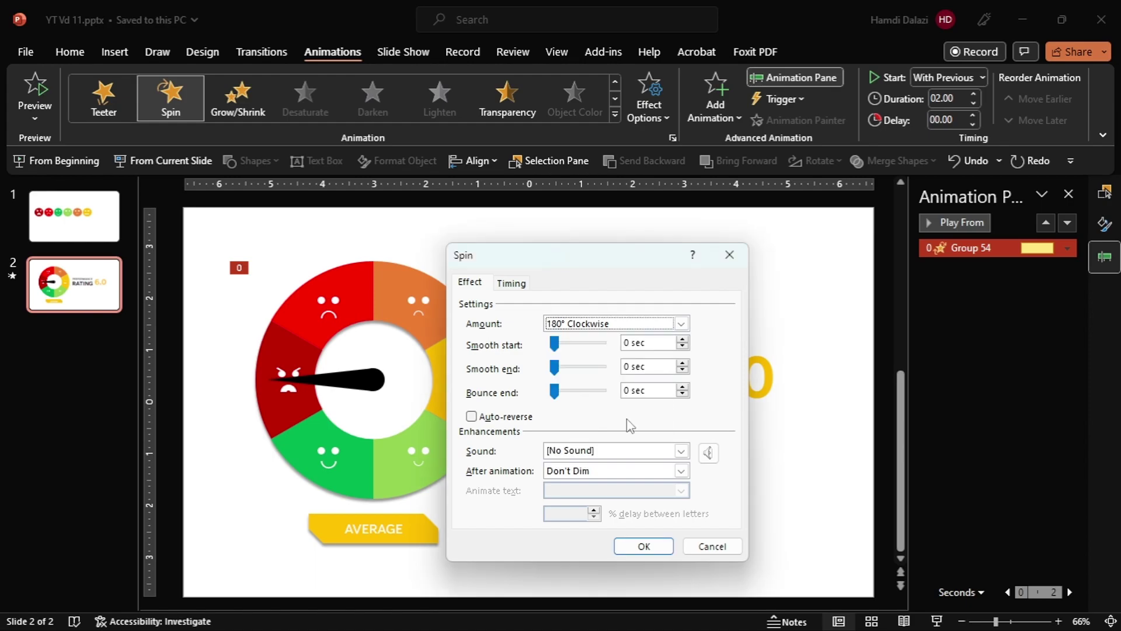
click(629, 389)
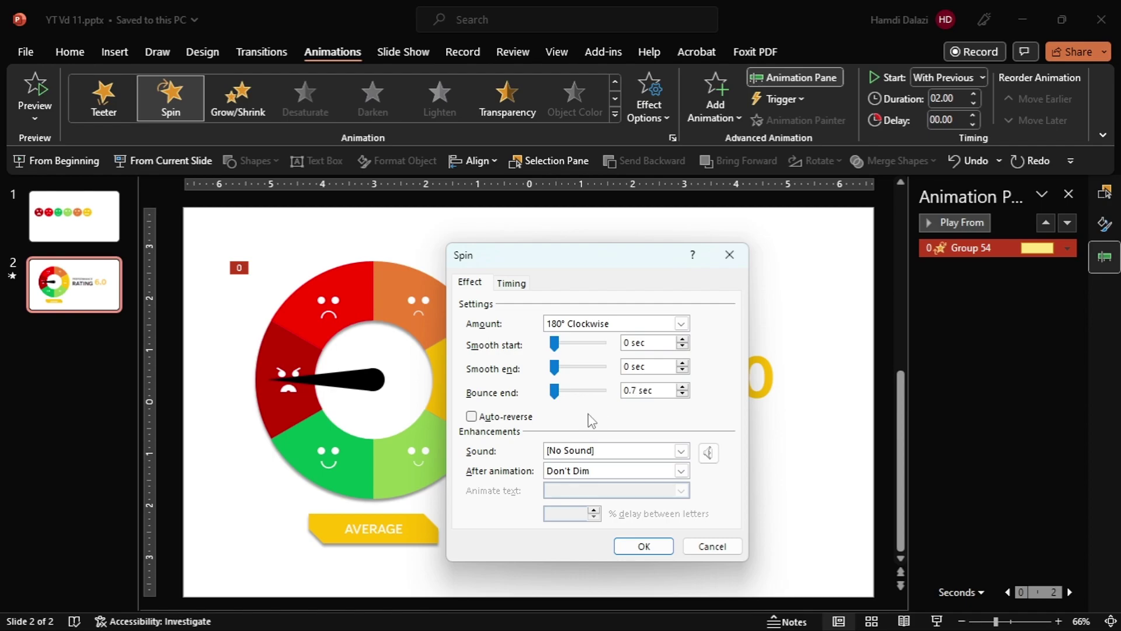
click(644, 545)
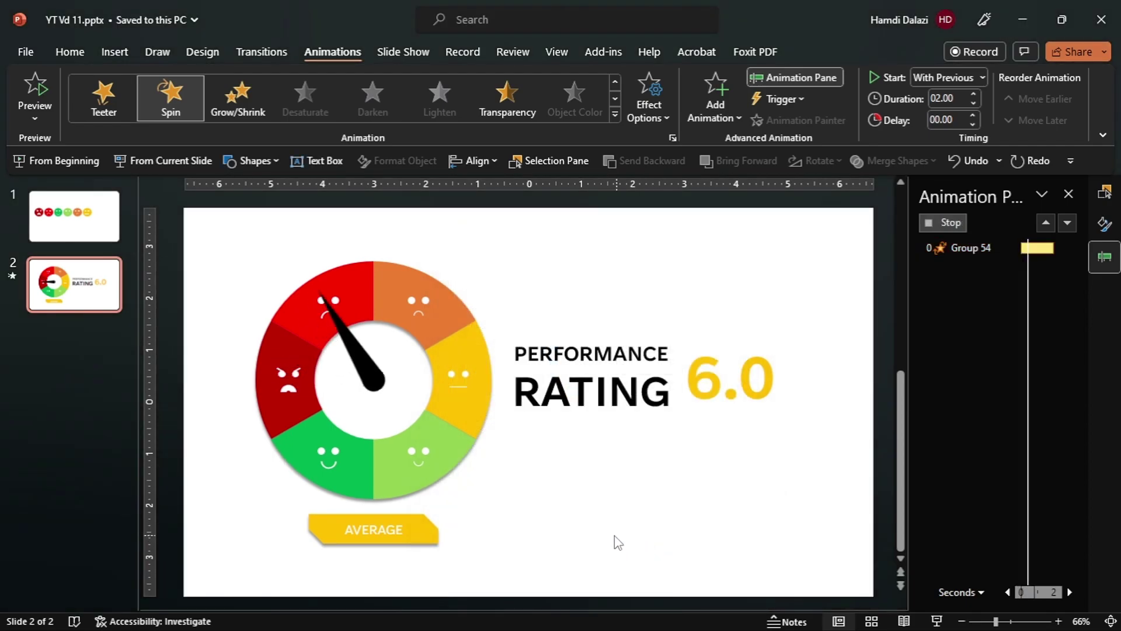
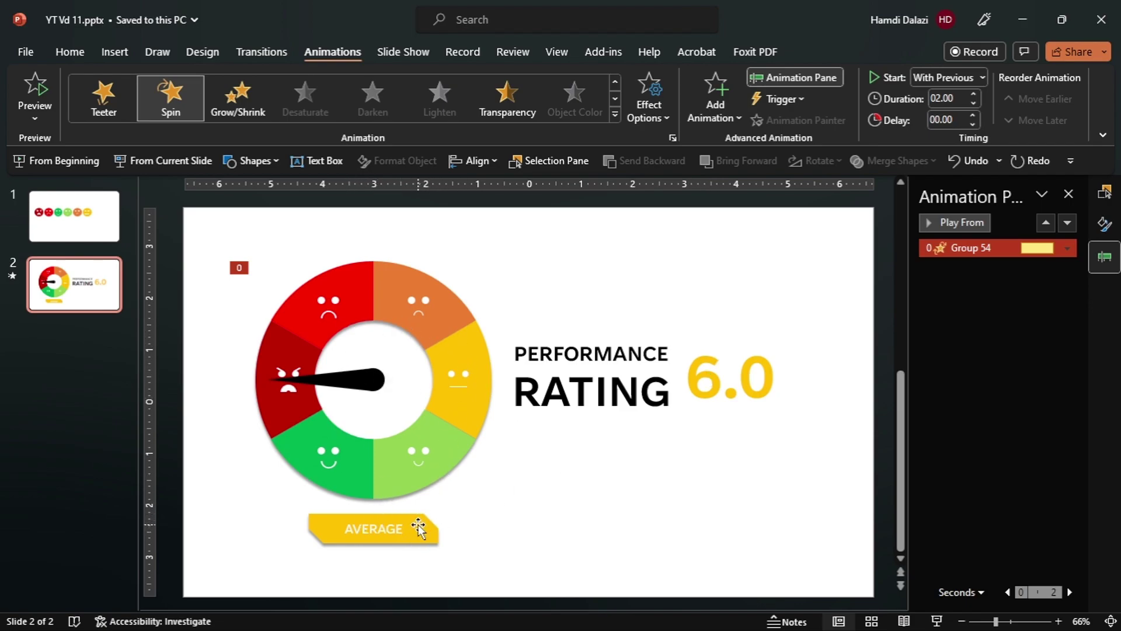
- Apply a Fade entrance to both the AVERAGE label and the 6.0 rating
click(418, 528)
shift+click(732, 392)
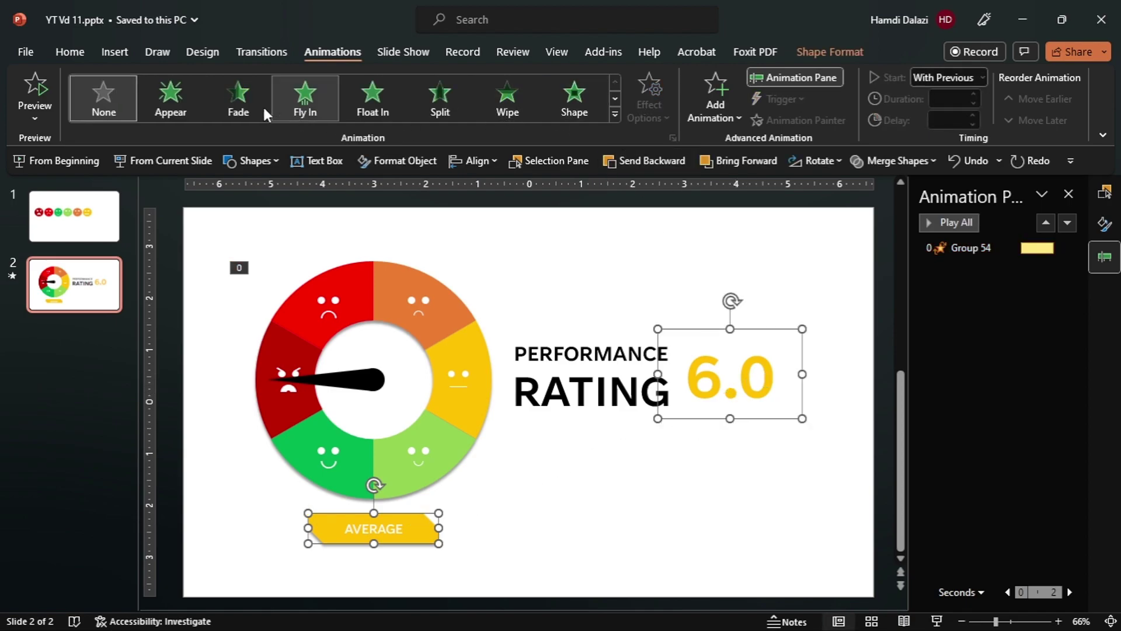
click(238, 103)
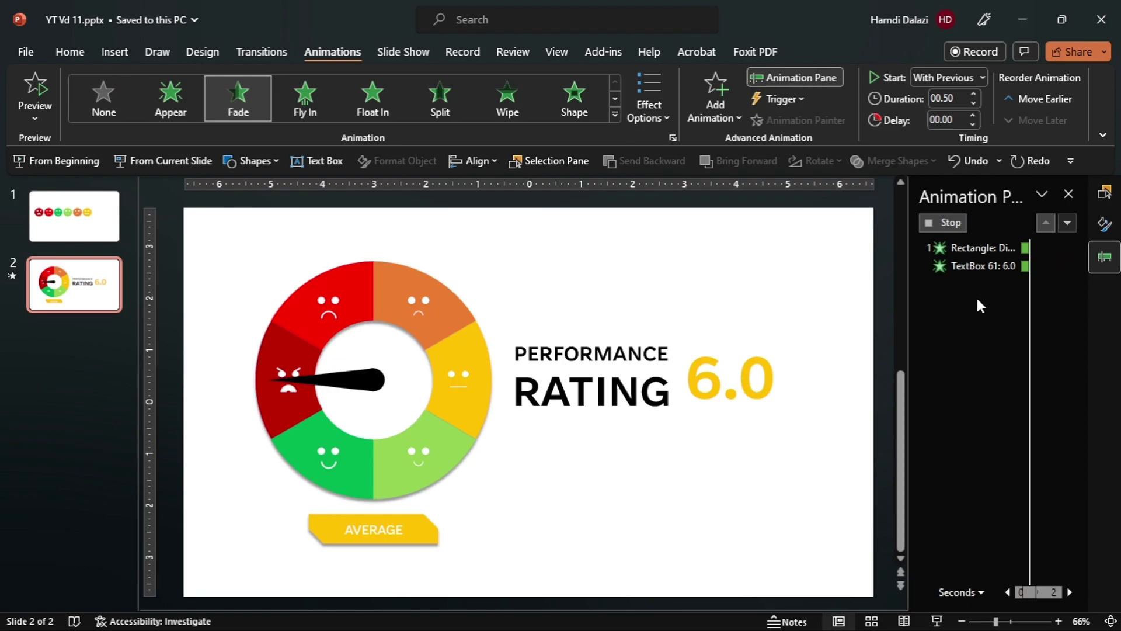
- Give the fade animations a 02.03-second delay after the previous animation
click(987, 267)
right_click(987, 267)
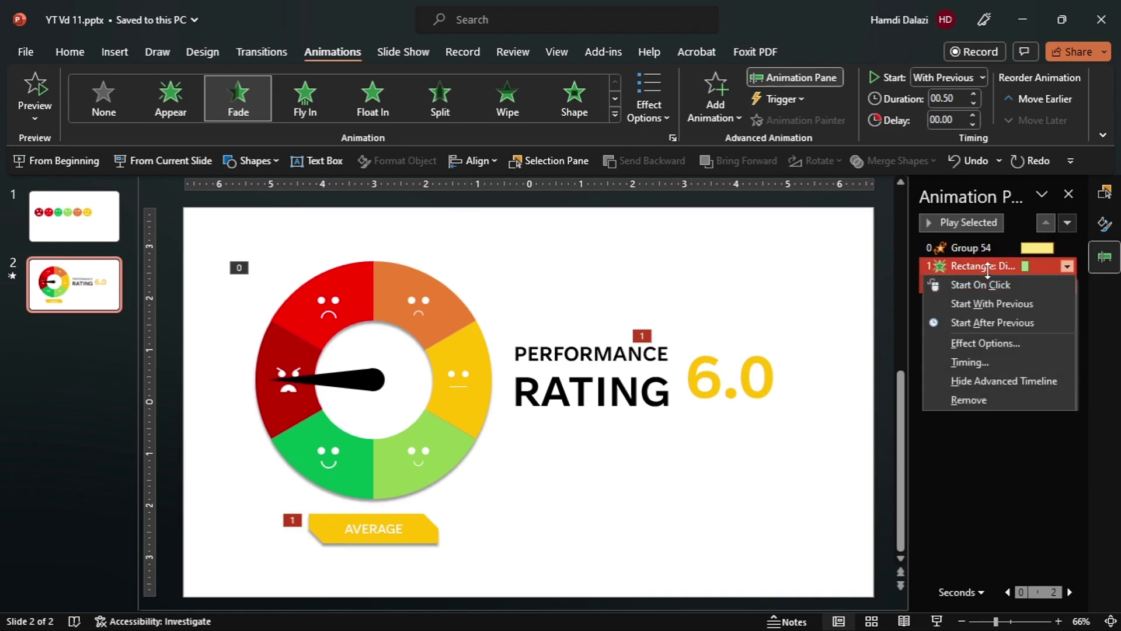
click(952, 120)
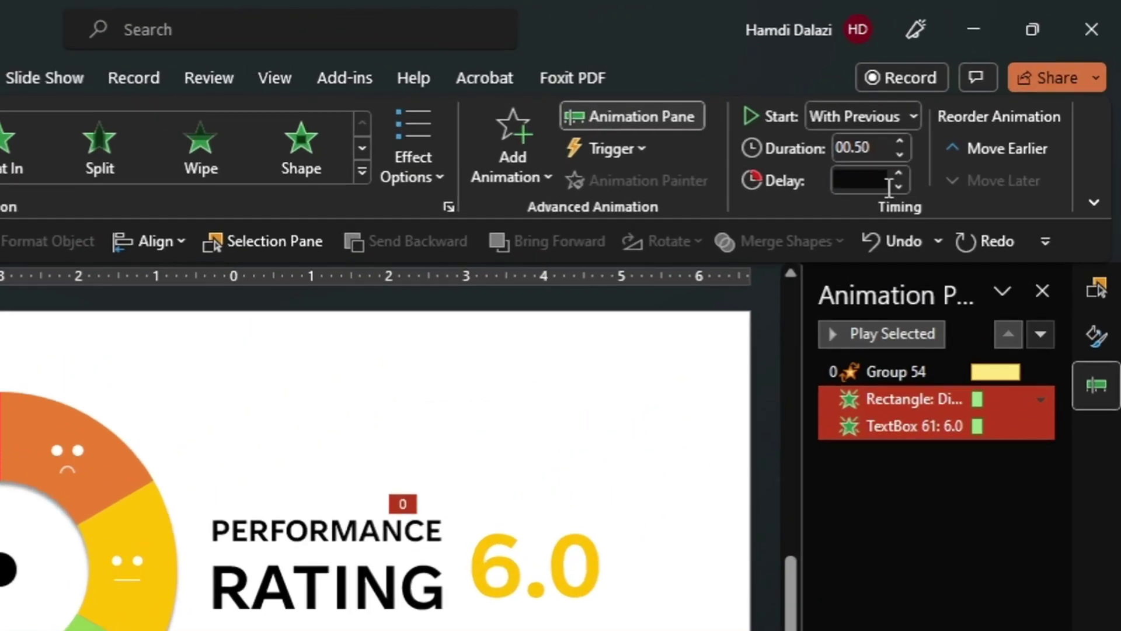
key(BackSpace)
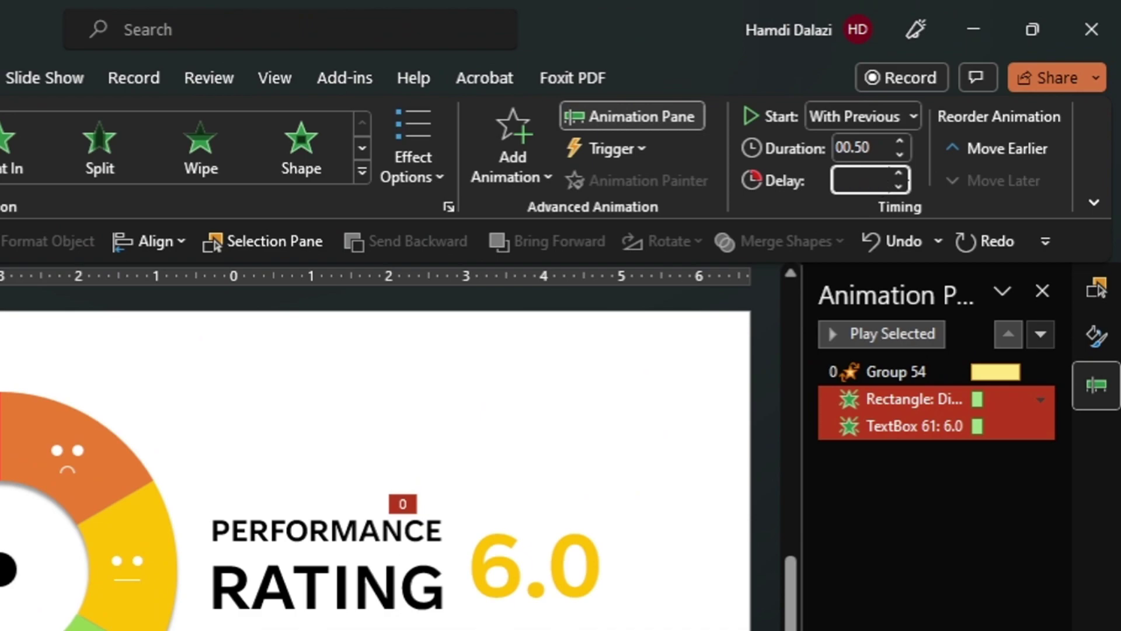
text(02.03)
key(Return)
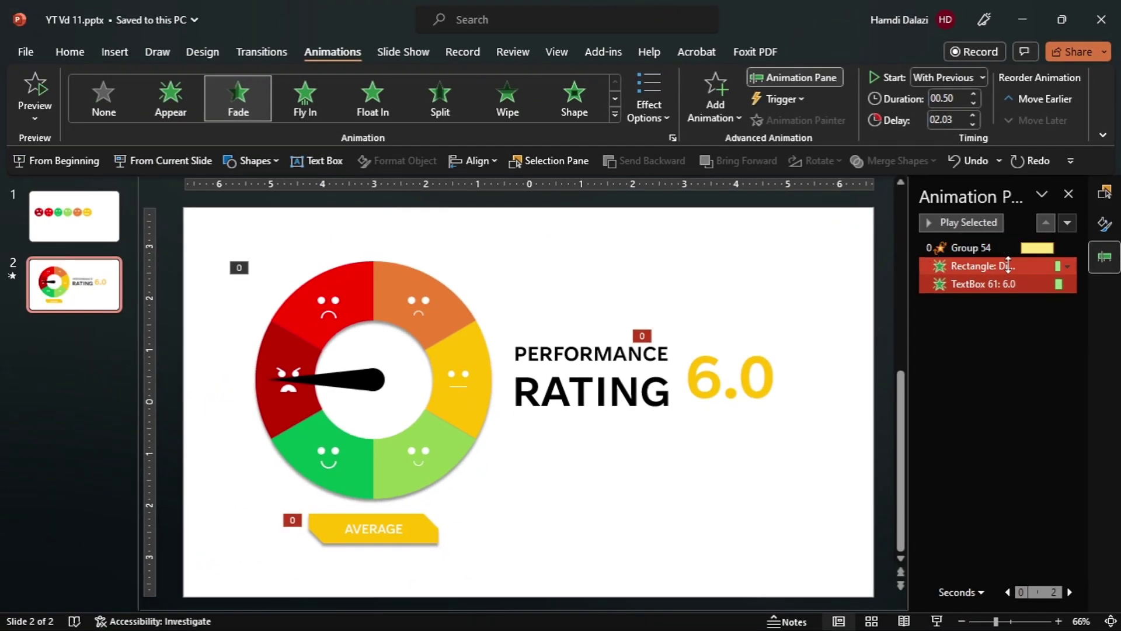
shift+click(910, 375)
ctrl+click(980, 250)
click(178, 160)
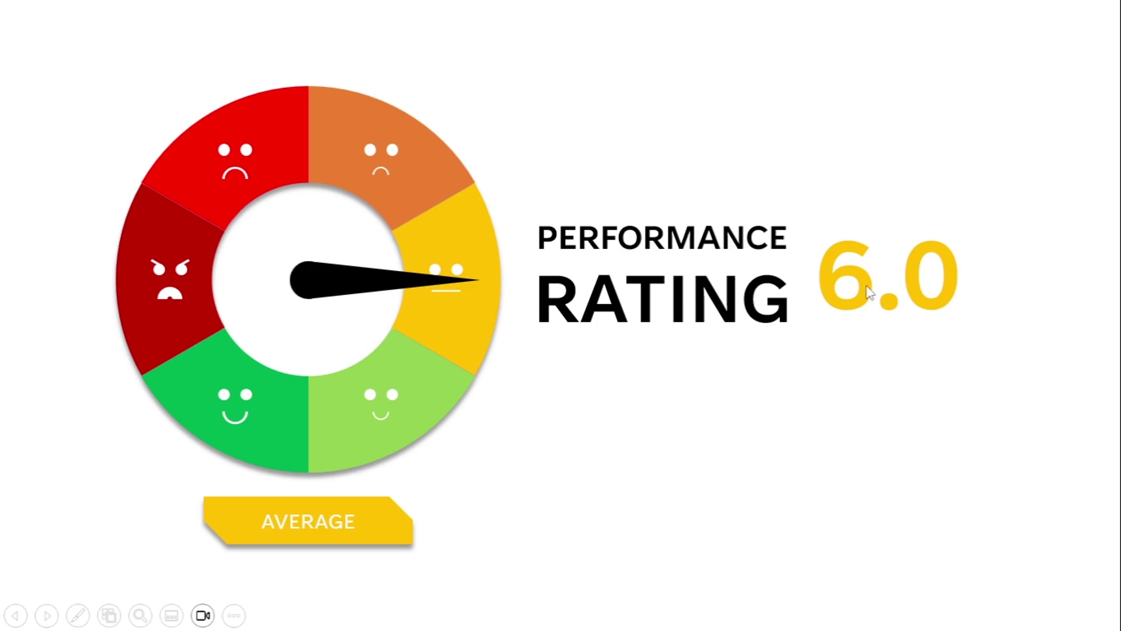
key(Escape)
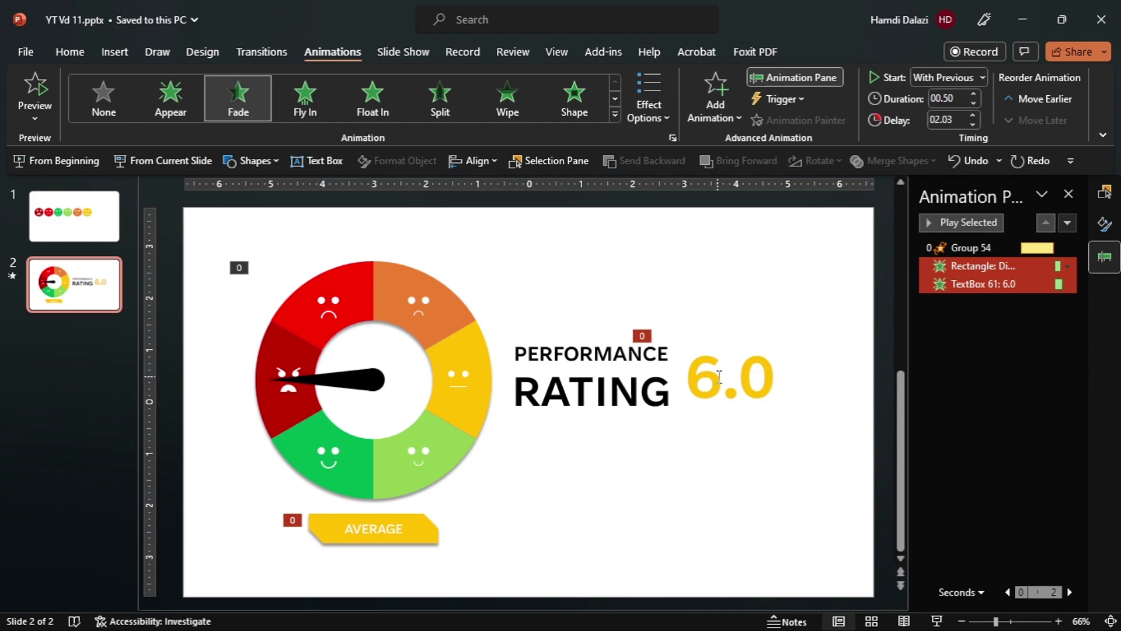
- Replace the 6.0 rating text with 10
click(767, 378)
key(BackSpace)
key(BackSpace)
key(BackSpace)
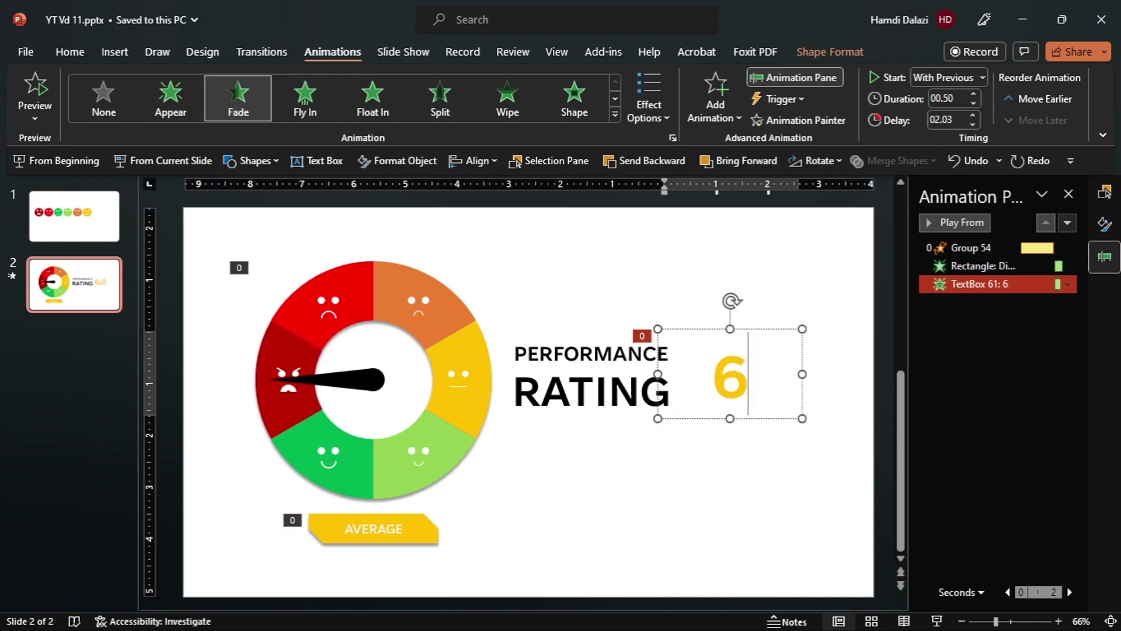
text(10)
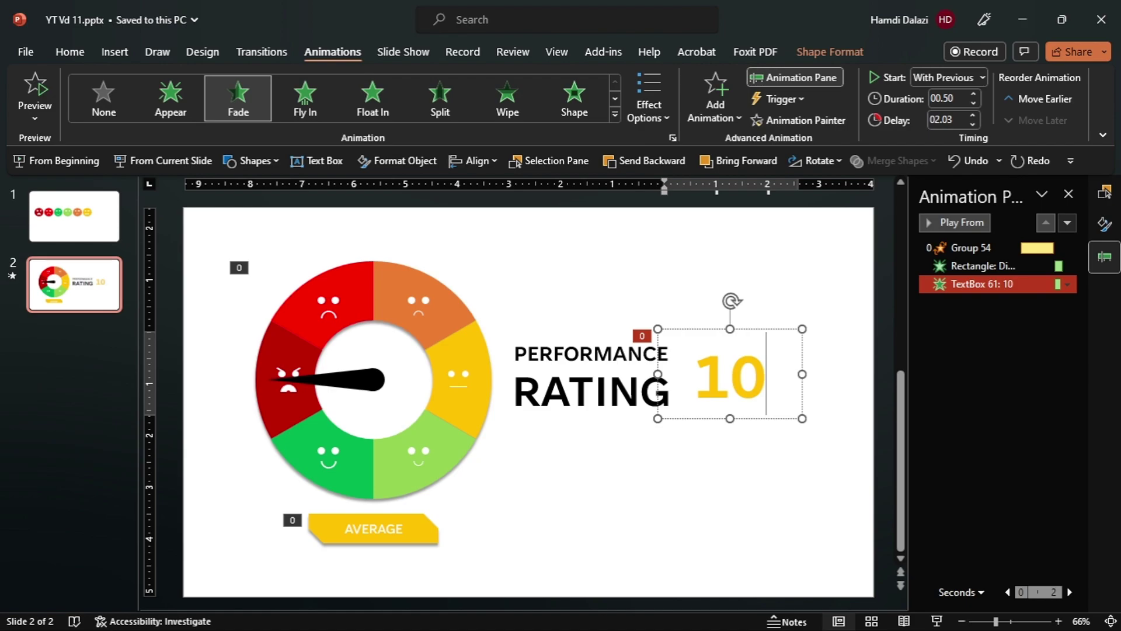
- Change the 10 rating's font colour to green
double_click(748, 378)
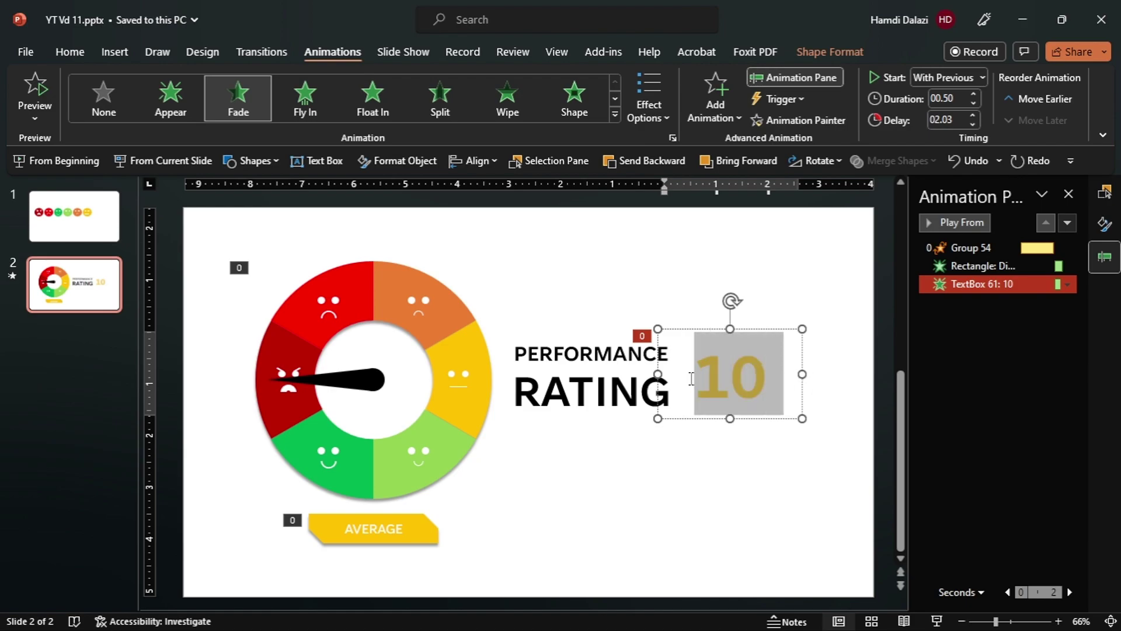
click(75, 52)
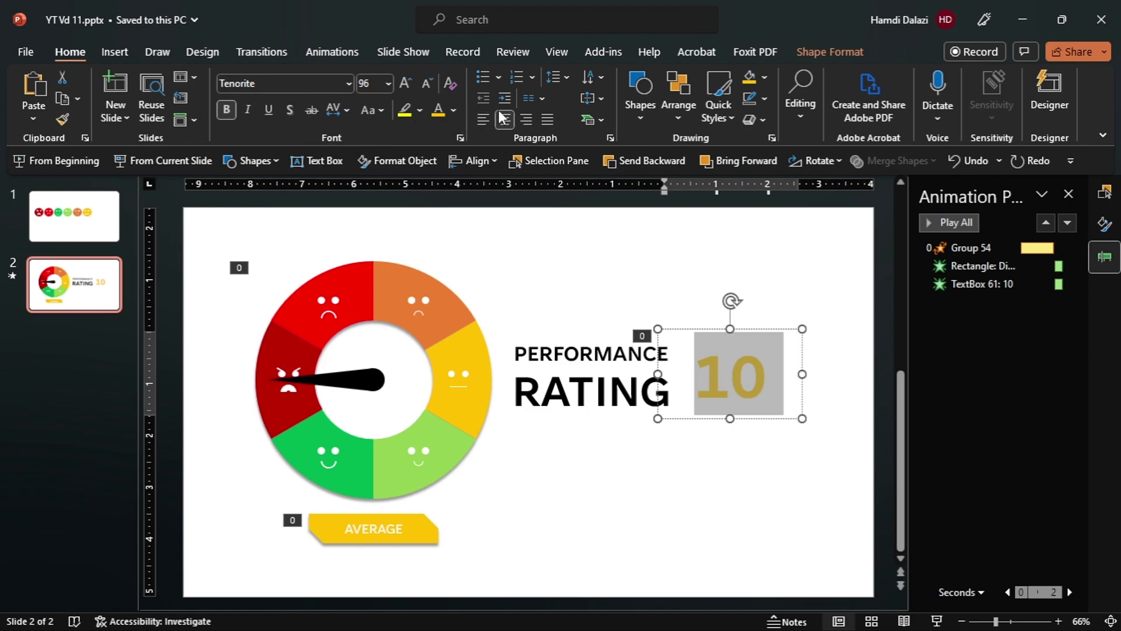
click(455, 109)
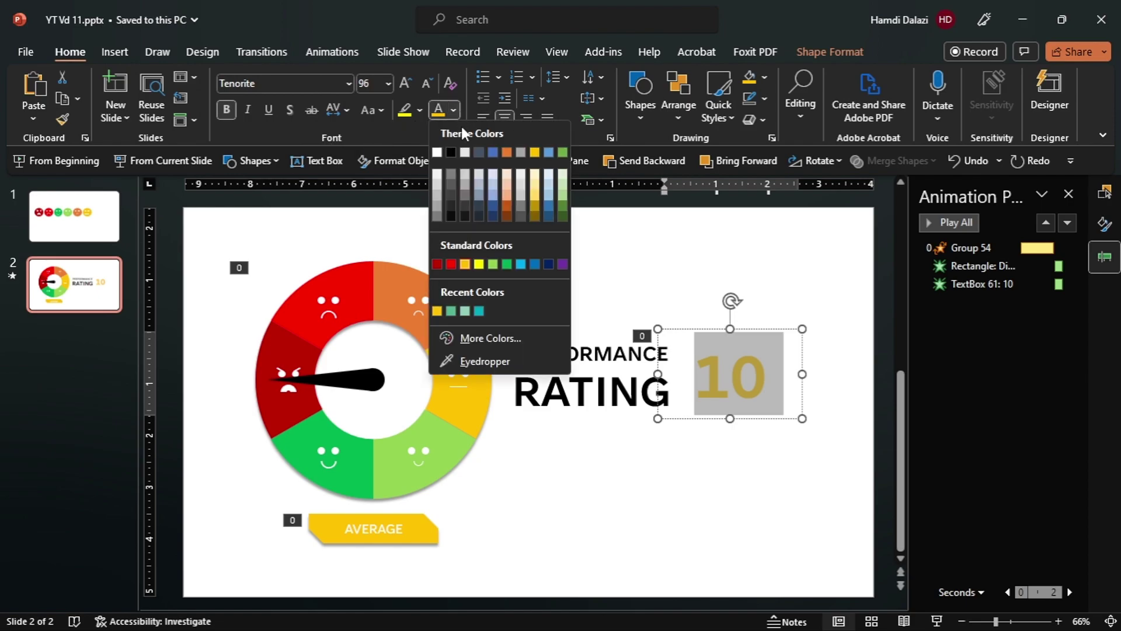
click(506, 264)
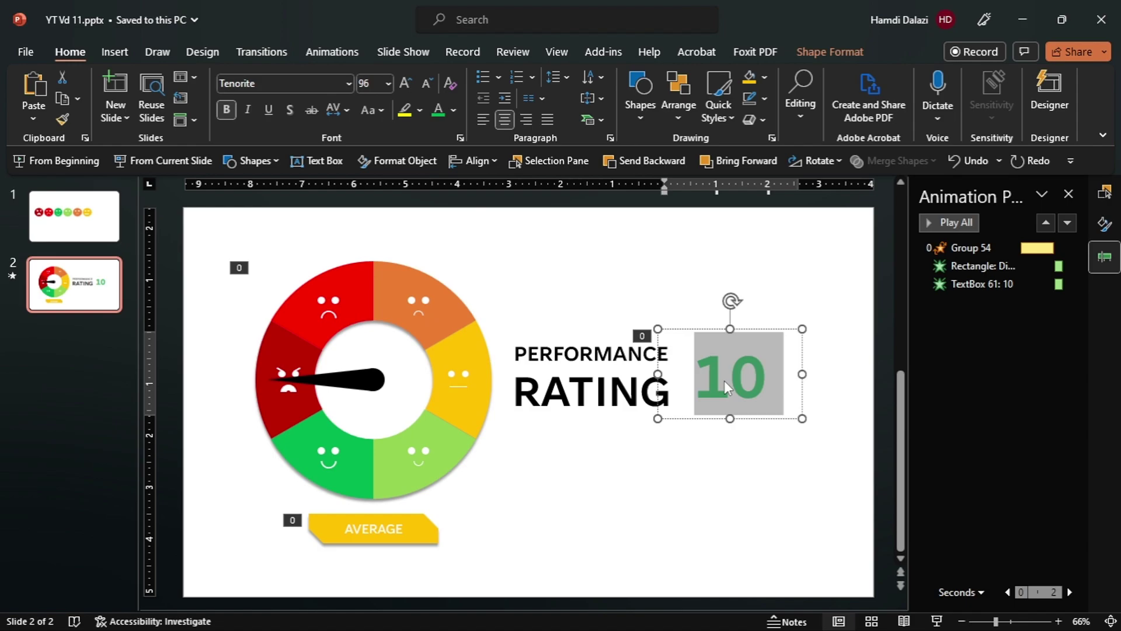
click(766, 381)
text(.0)
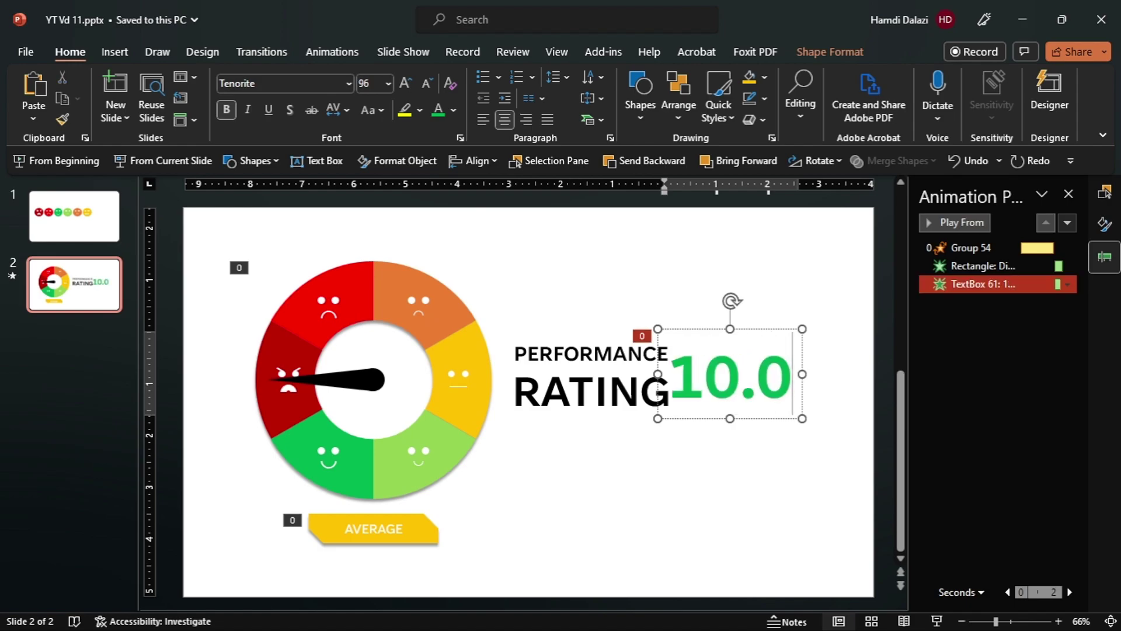
key(BackSpace)
key(BackSpace)
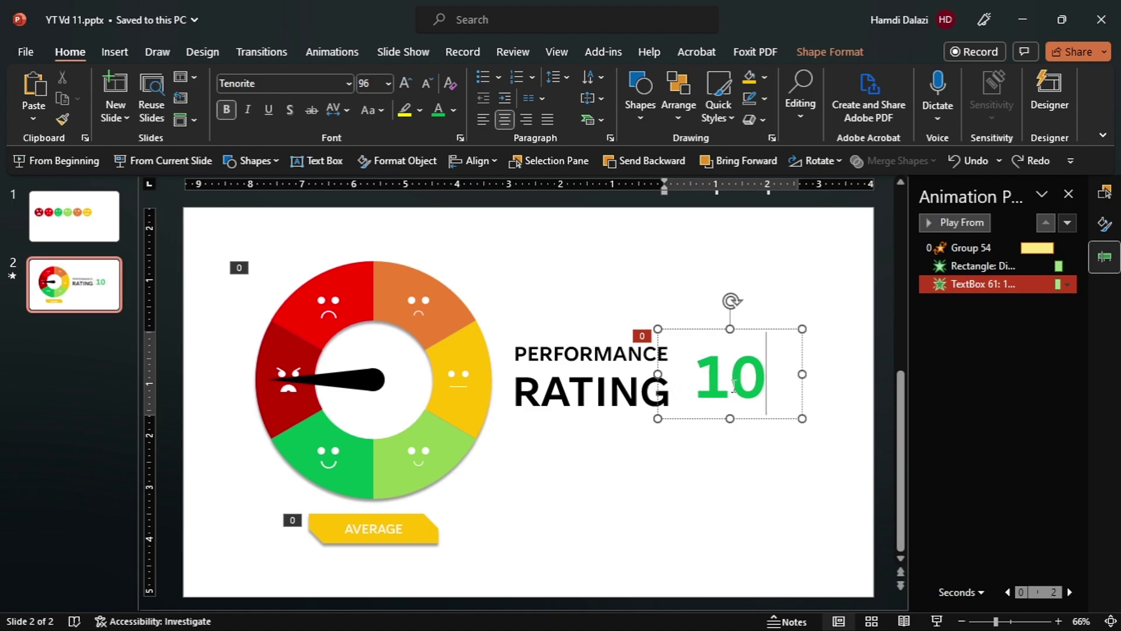
- Fill the AVERAGE label shape with green
click(420, 531)
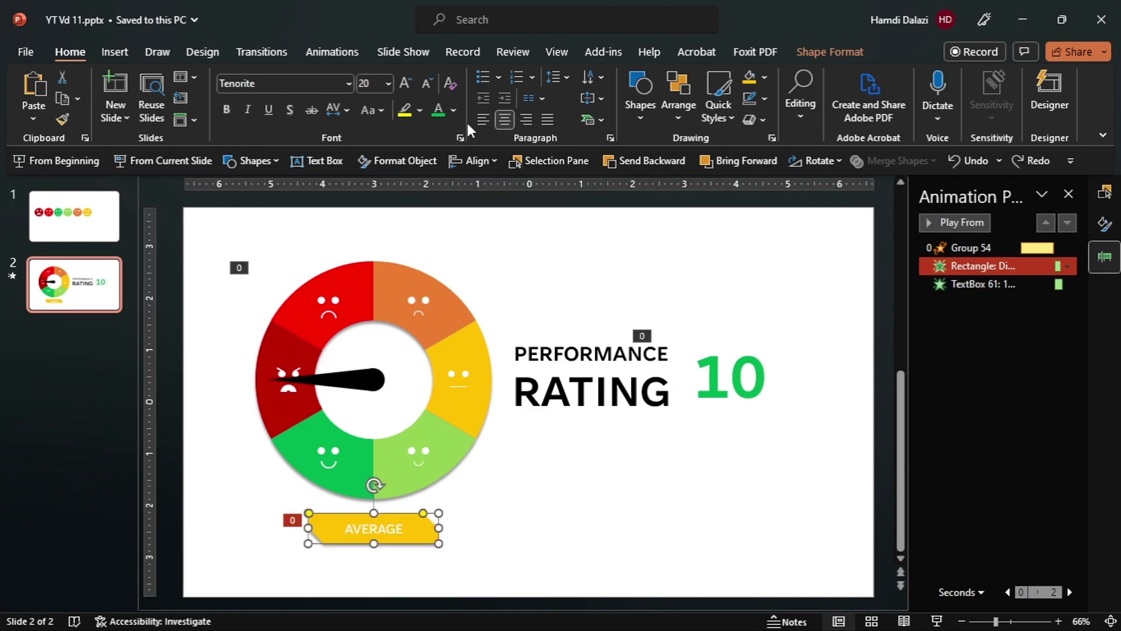
click(801, 51)
click(445, 76)
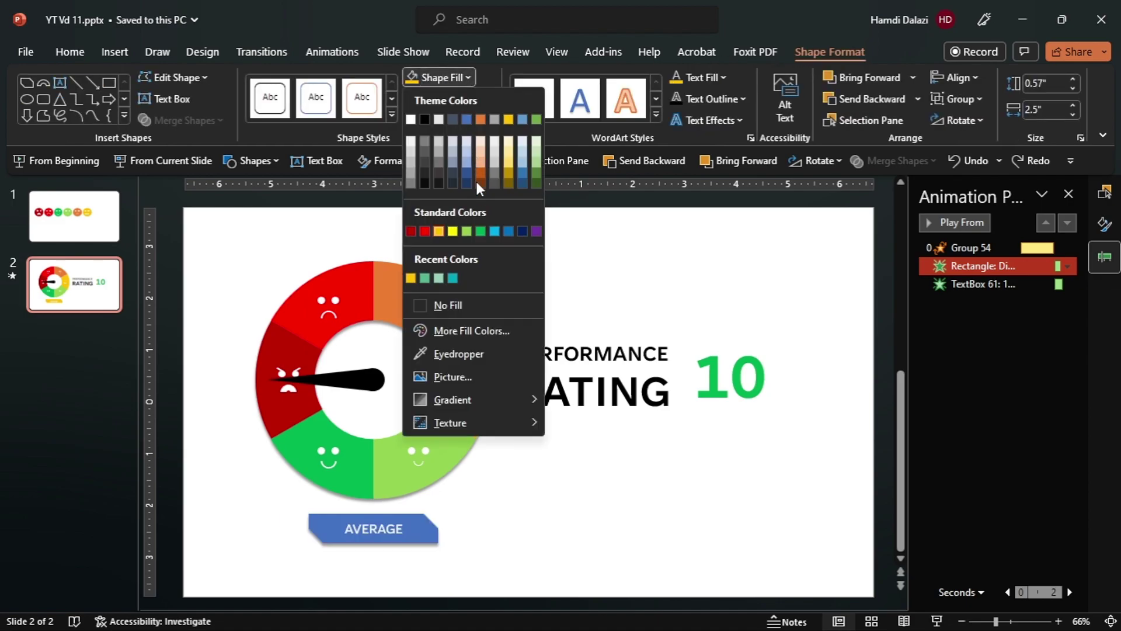
click(483, 238)
- Change the green label's text from AVERAGE to EXCELLENT
click(408, 528)
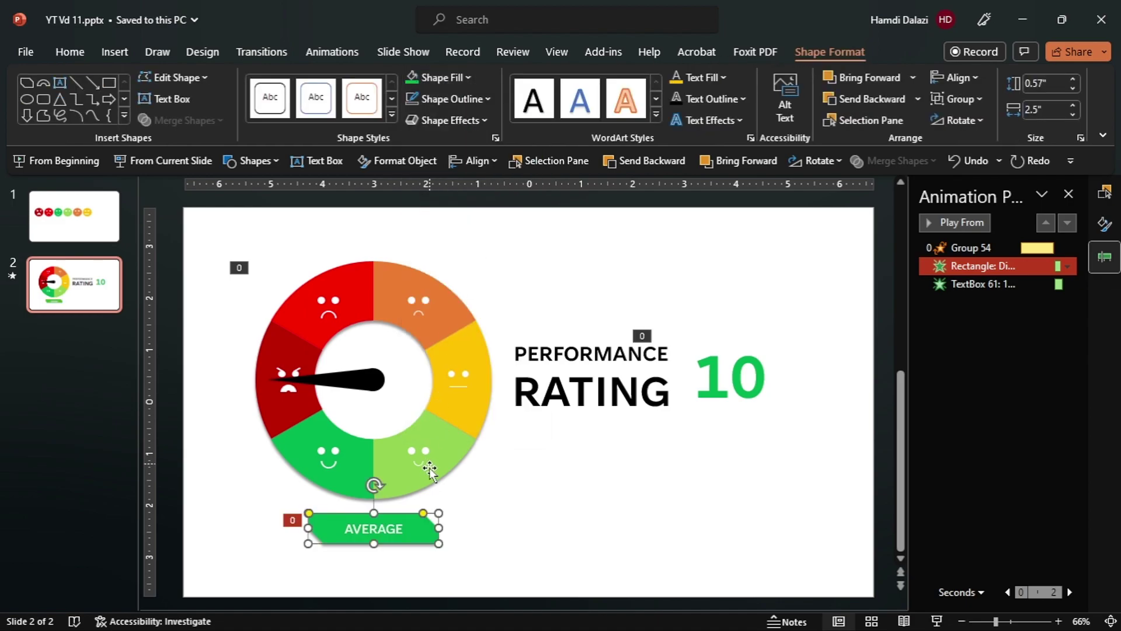
click(395, 529)
key(BackSpace)
key(BackSpace)
key(BackSpace)
key(BackSpace)
key(BackSpace)
key(BackSpace)
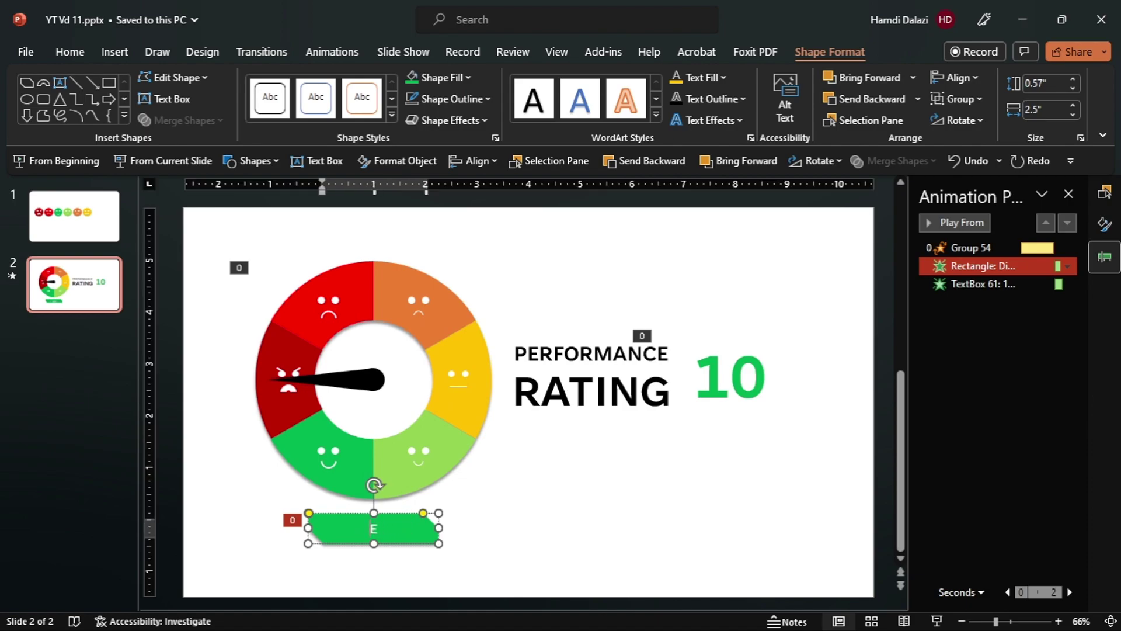
text(EXCELLENT)
click(369, 379)
- Set Group 54's spin effect to a custom 280° clockwise amount
right_click(963, 248)
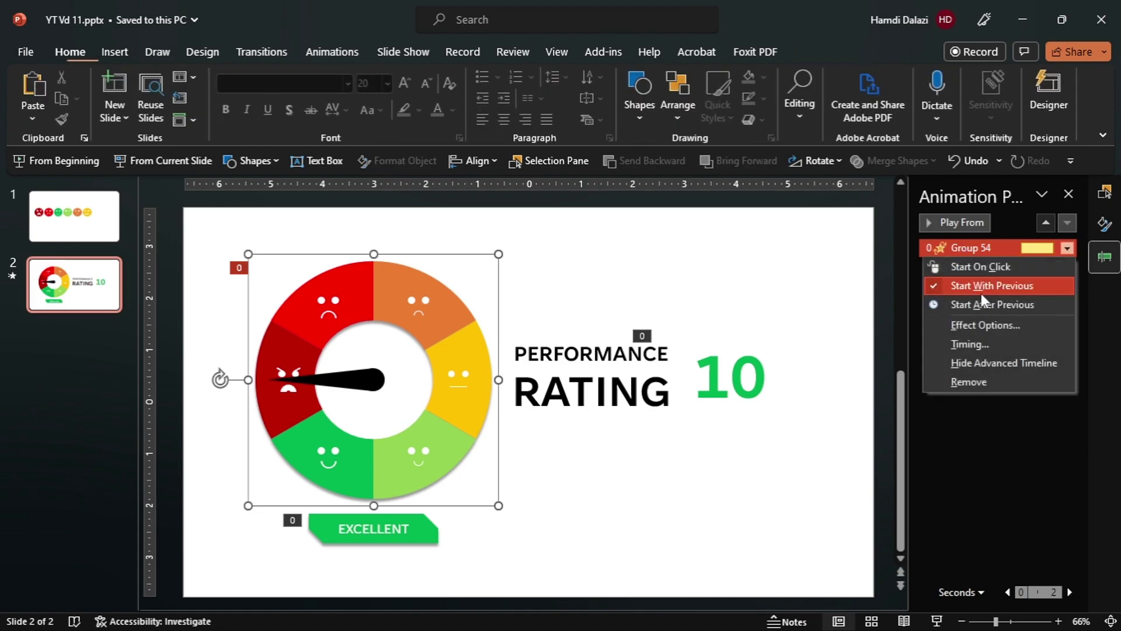
click(984, 325)
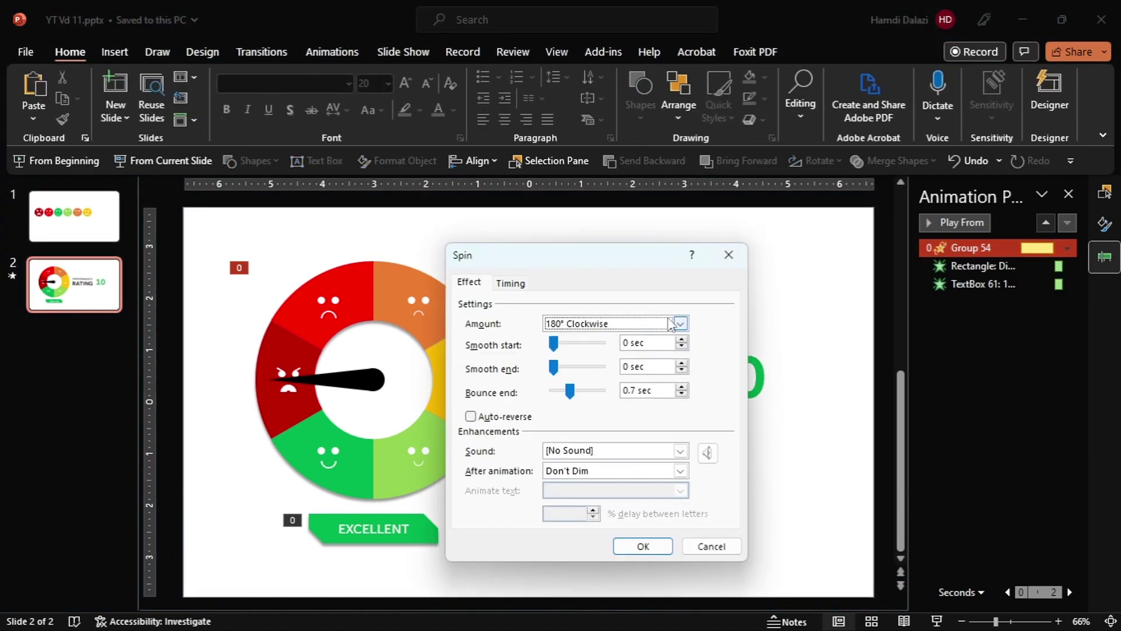
click(680, 327)
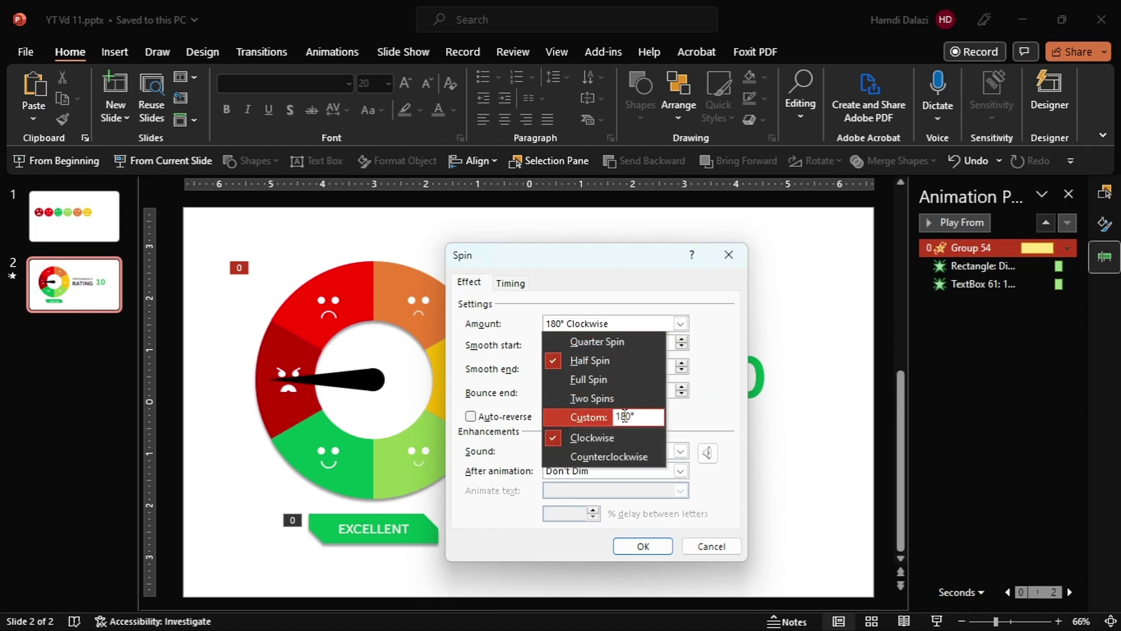
click(625, 416)
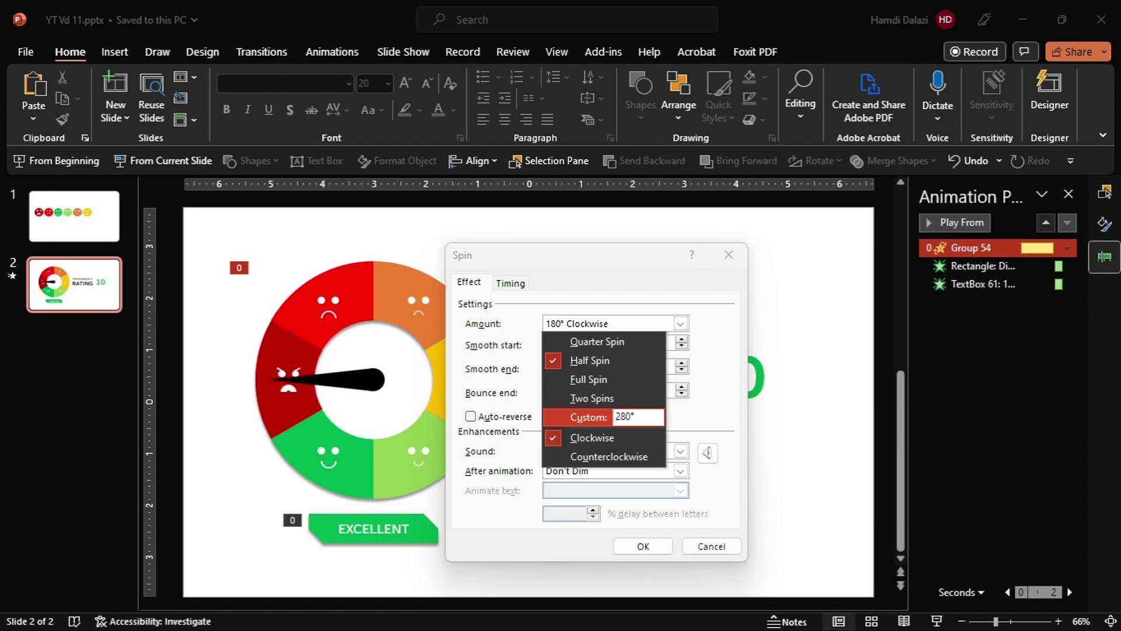
text(280)
key(Return)
click(648, 549)
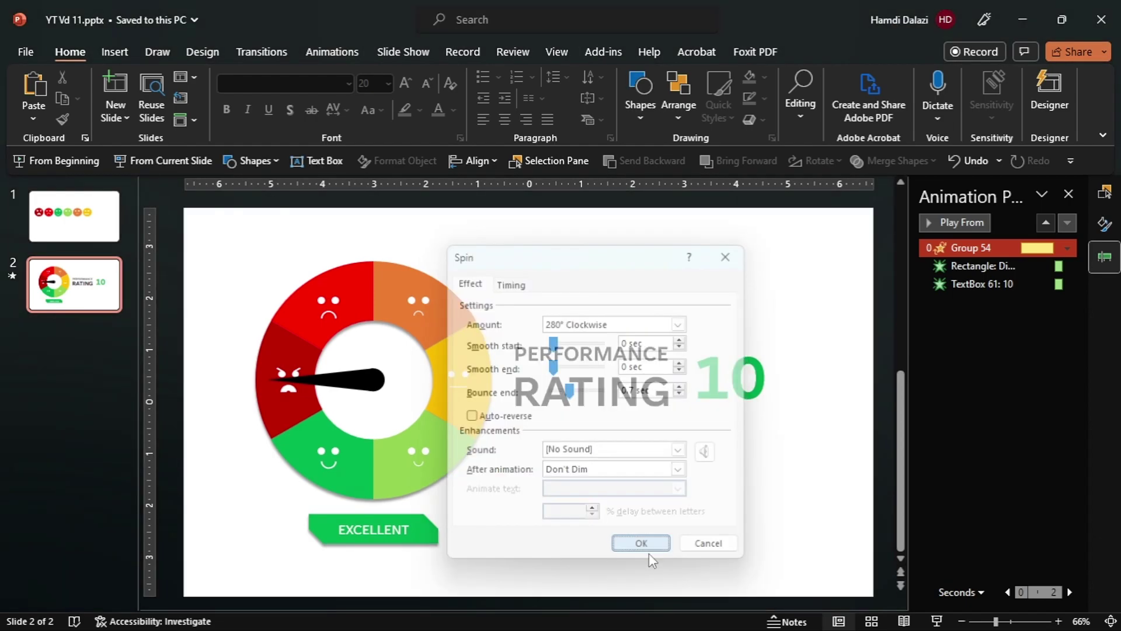